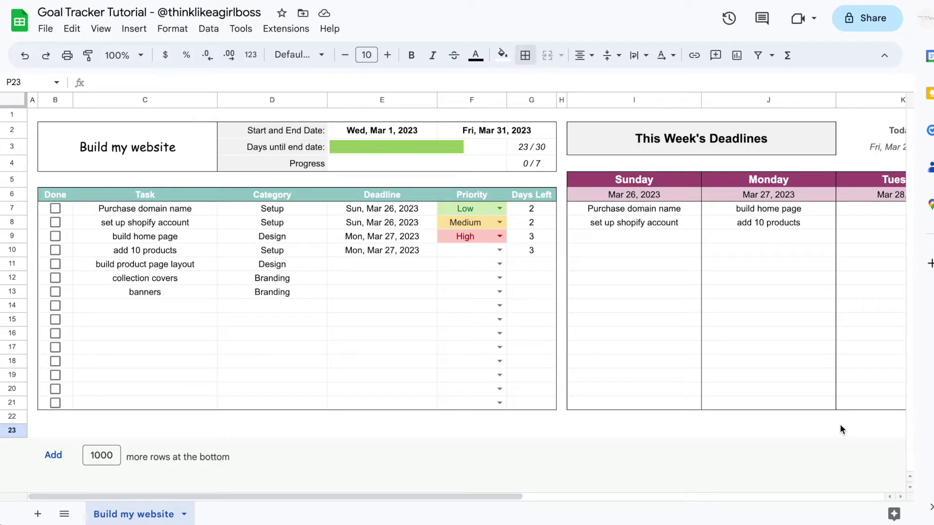
Step: Set the goal's start date to Wed, Mar 1, 2023 and its end date to Fri, Mar 31, 2023
left_click(205, 133)
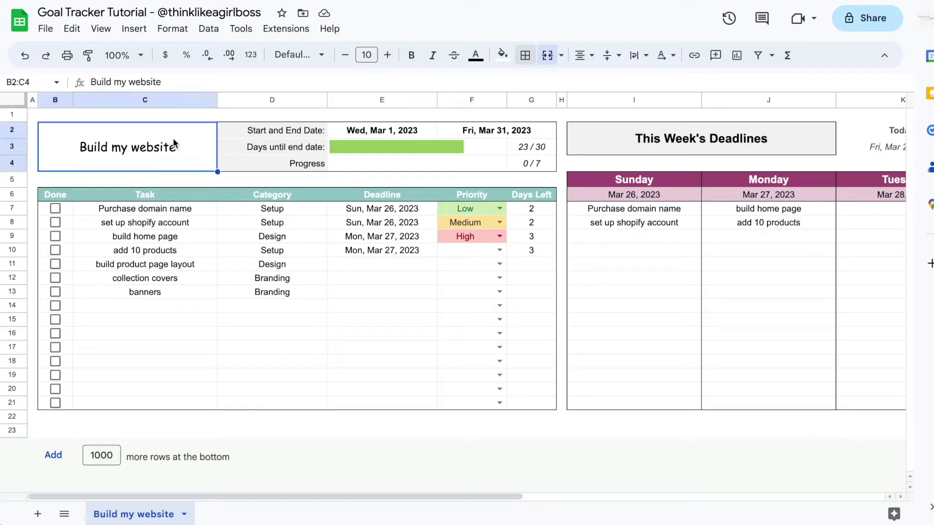
left_click_drag(151, 208, 139, 403)
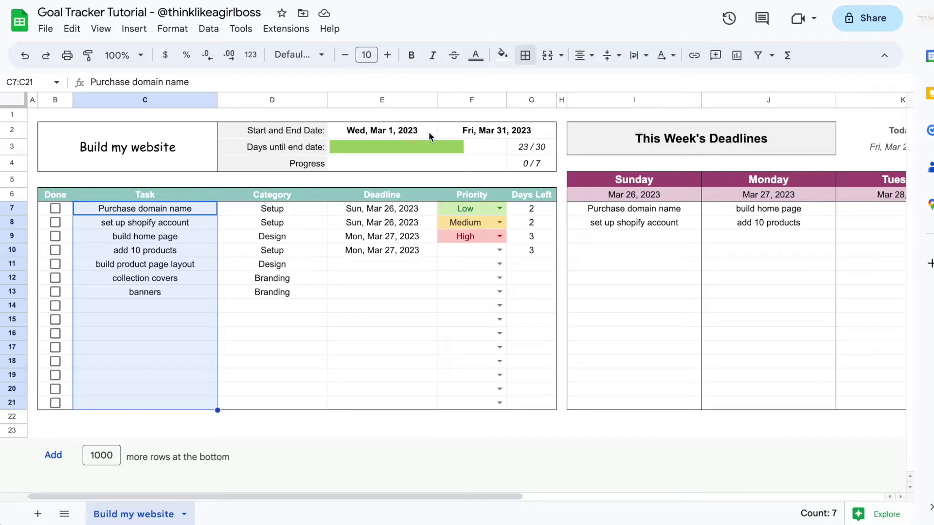
double_click(389, 130)
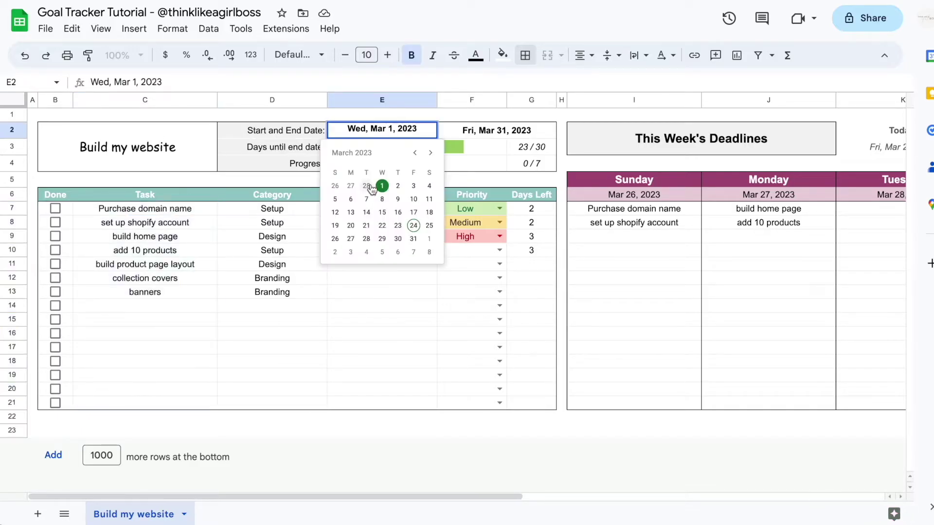
left_click(382, 189)
double_click(461, 130)
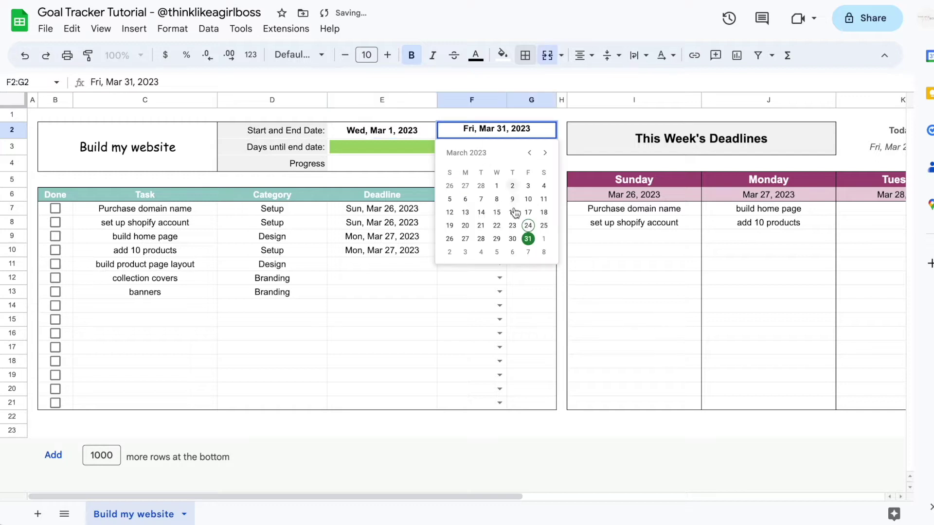
left_click(525, 236)
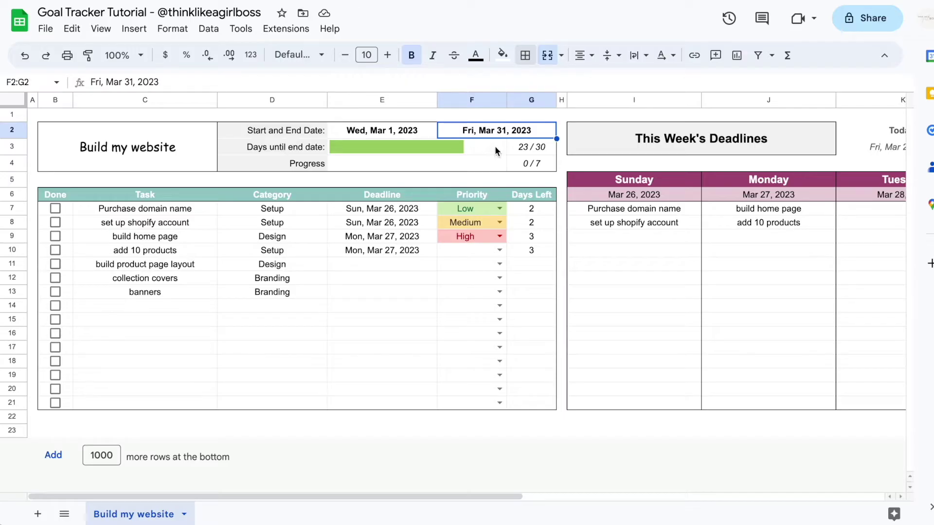
Step: Set the goal's end date to Fri, Mar 24, 2023
scroll(499, 146, "right", 3)
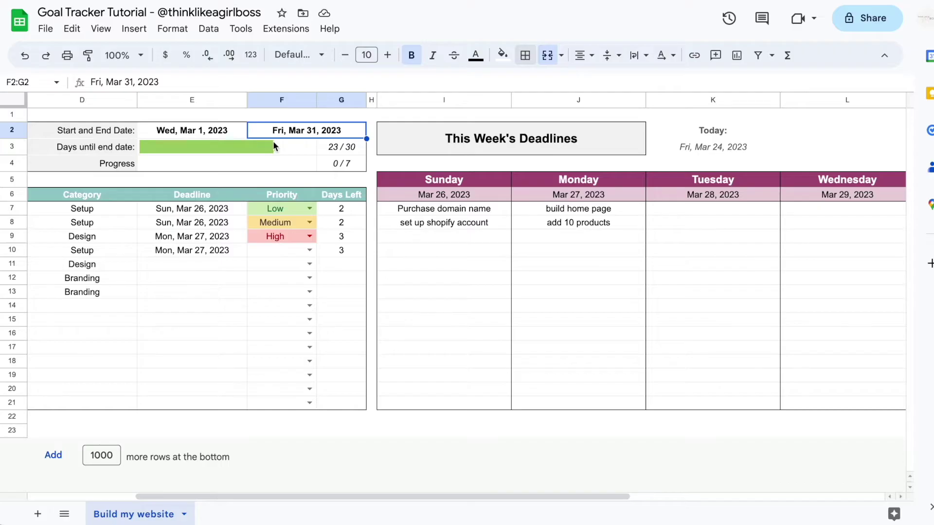
scroll(273, 141, "left", 3)
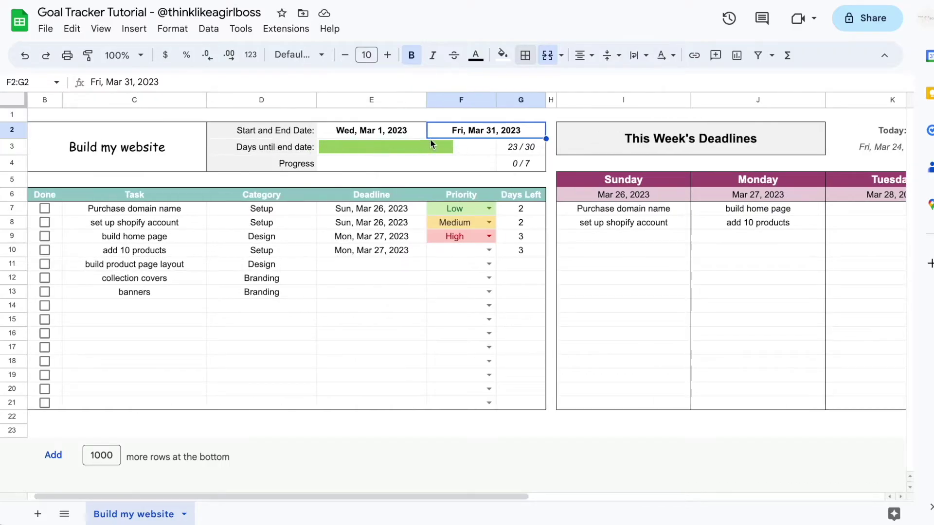
left_click(393, 132)
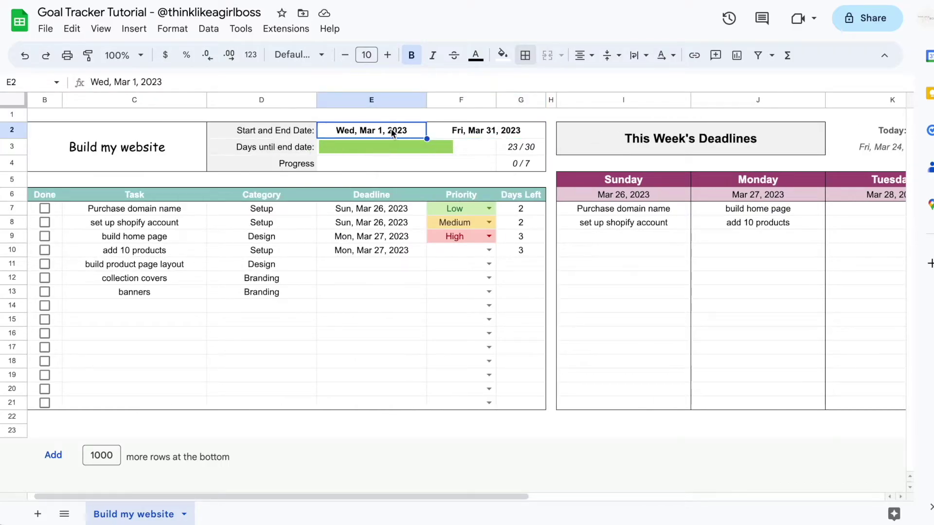
left_click(415, 144)
double_click(472, 129)
left_click(519, 226)
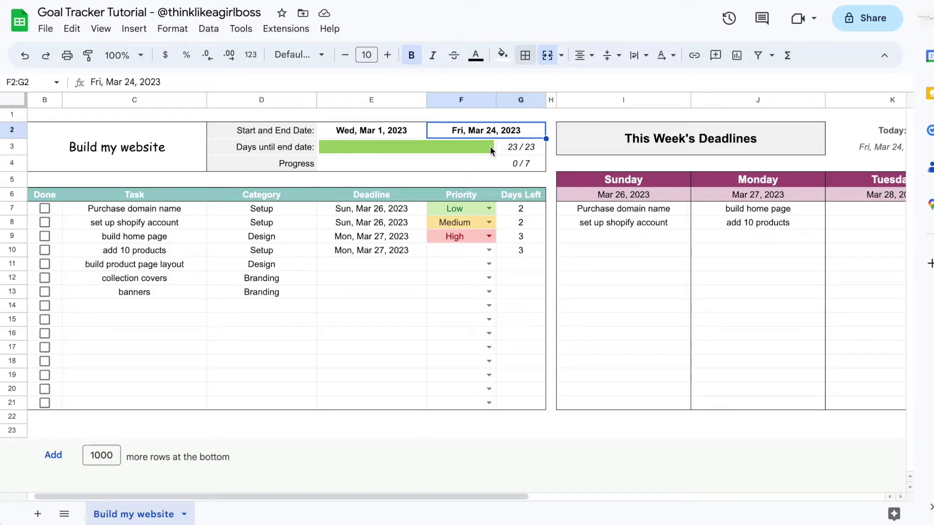
Step: Mark the tasks Purchase domain name, set up shopify account, build home page and add 10 products as done
scroll(102, 181, "left", 1)
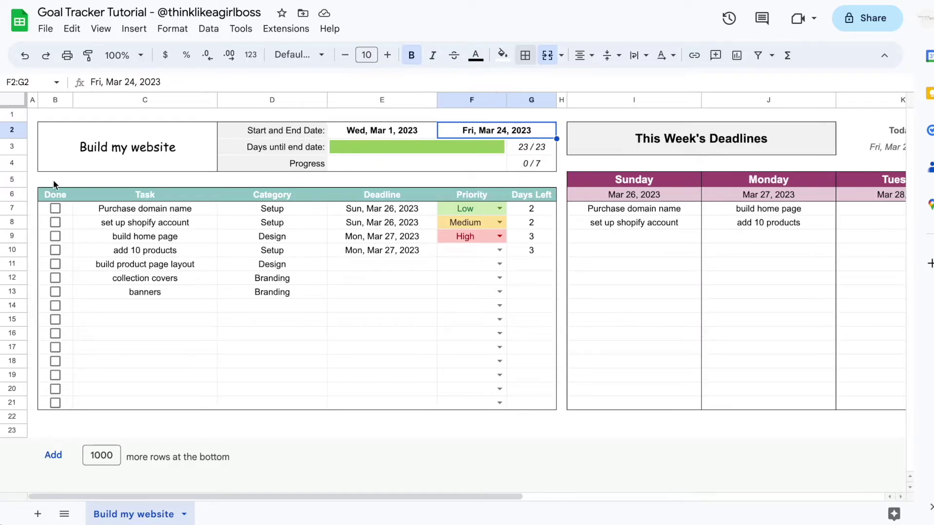
left_click(56, 209)
left_click(56, 222)
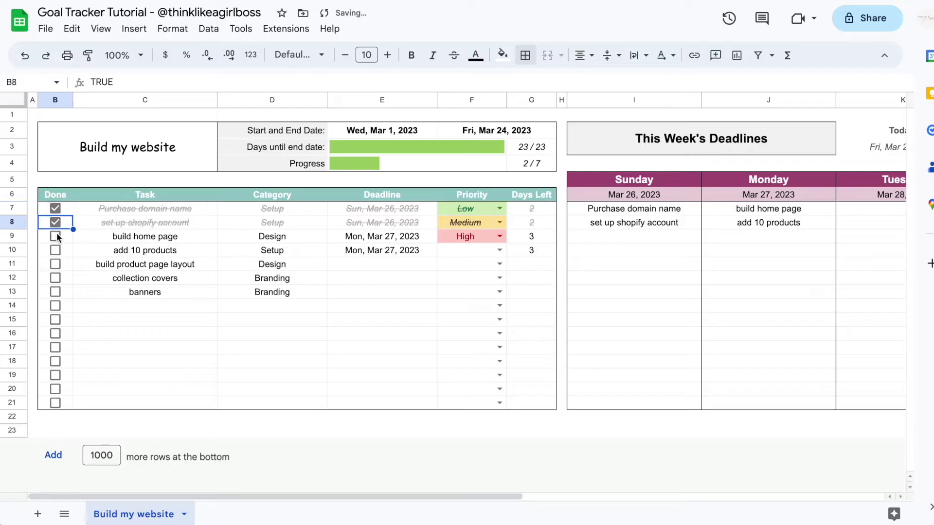
left_click(56, 236)
left_click(56, 247)
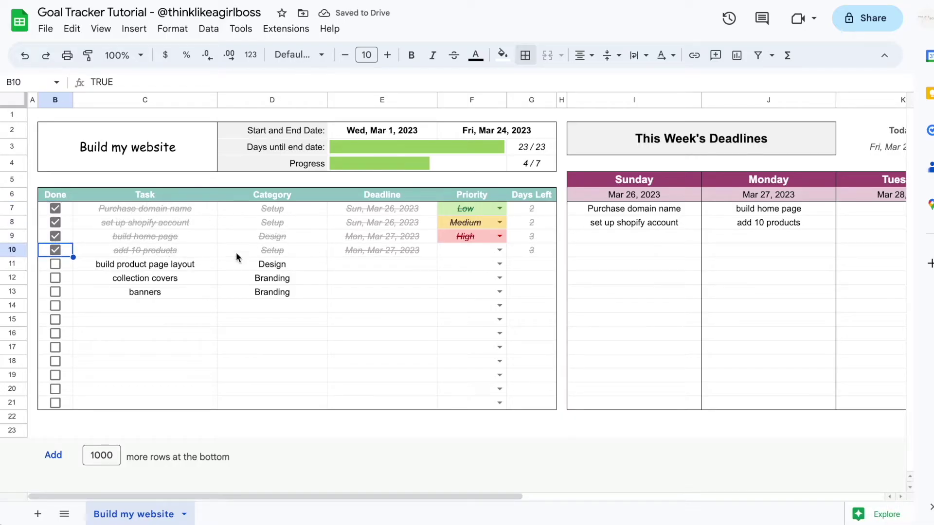
Step: Set the deadline of the build product page layout task to Thu, Mar 30, 2023
left_click(384, 263)
double_click(364, 264)
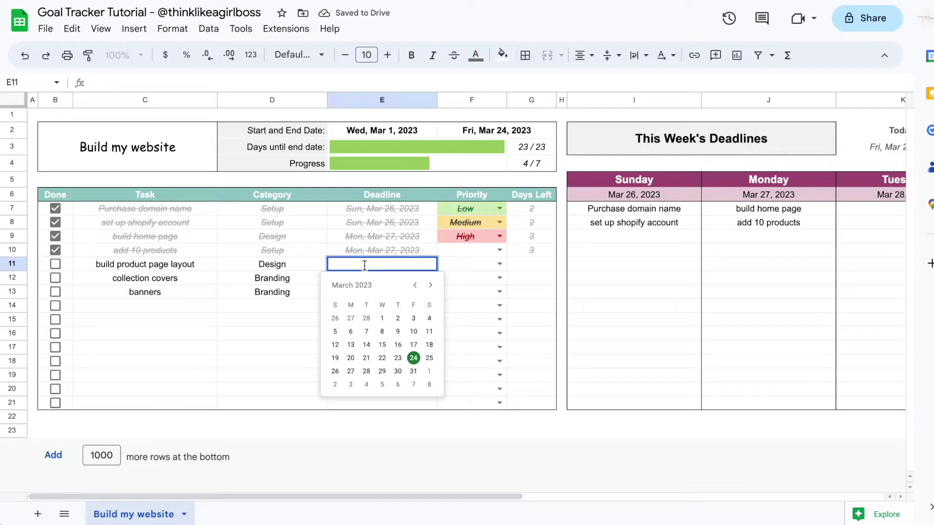
left_click(383, 318)
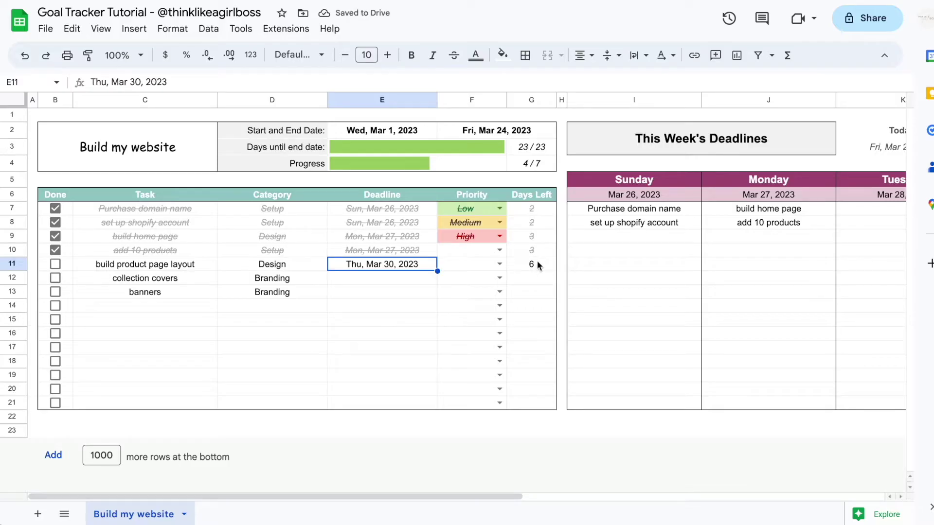
Step: Try Medium and Low priority for the build product page layout task, settling on High
left_click(500, 264)
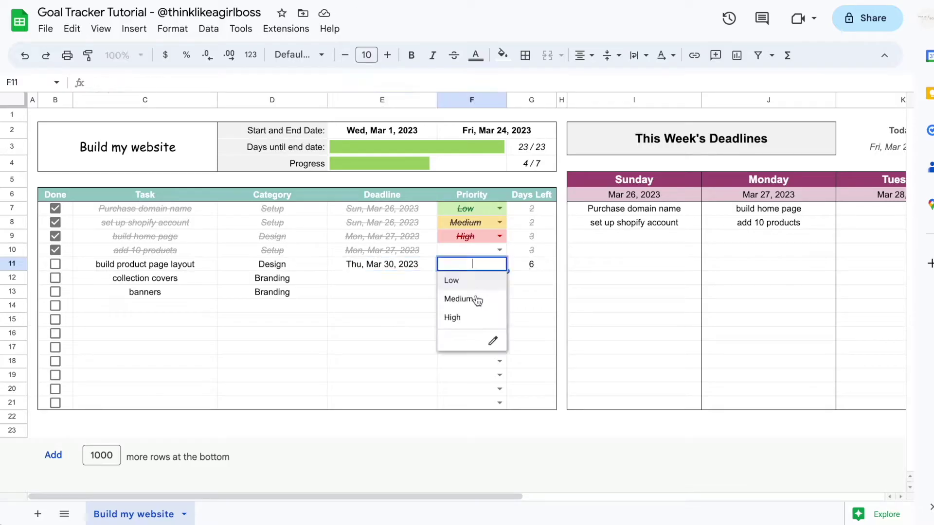
left_click(477, 300)
left_click(499, 263)
left_click(468, 282)
left_click(500, 264)
left_click(467, 317)
Step: Set the Sunday date of This Week's Deadlines to Mar 19, 2023
left_click(623, 253)
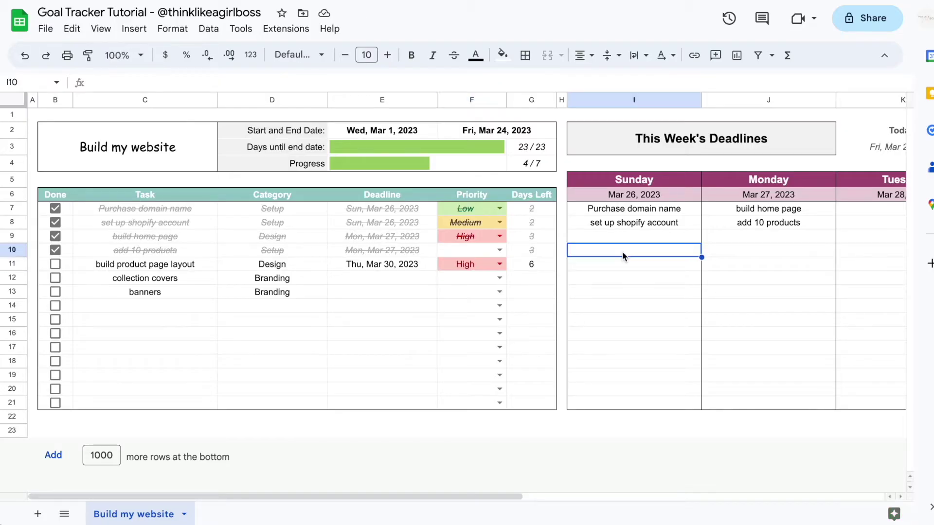
scroll(623, 252, "right", 10)
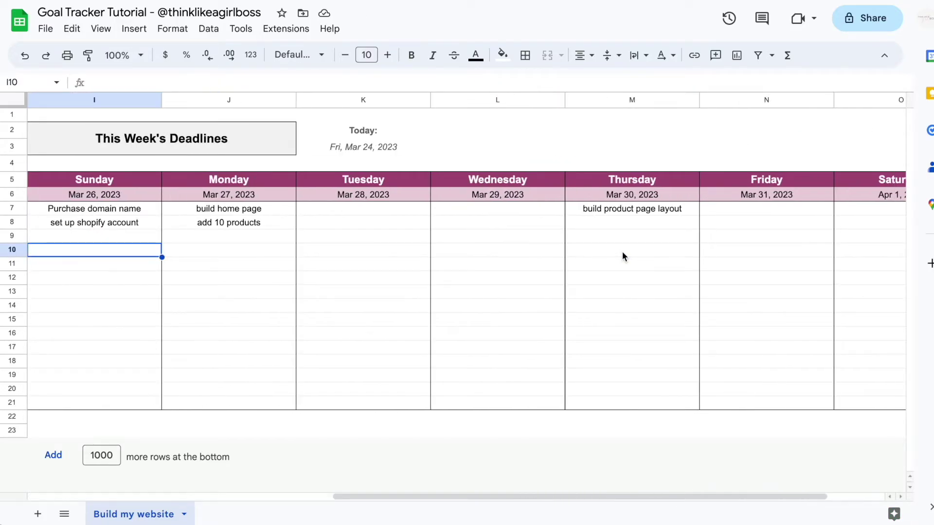
scroll(623, 252, "left", 8)
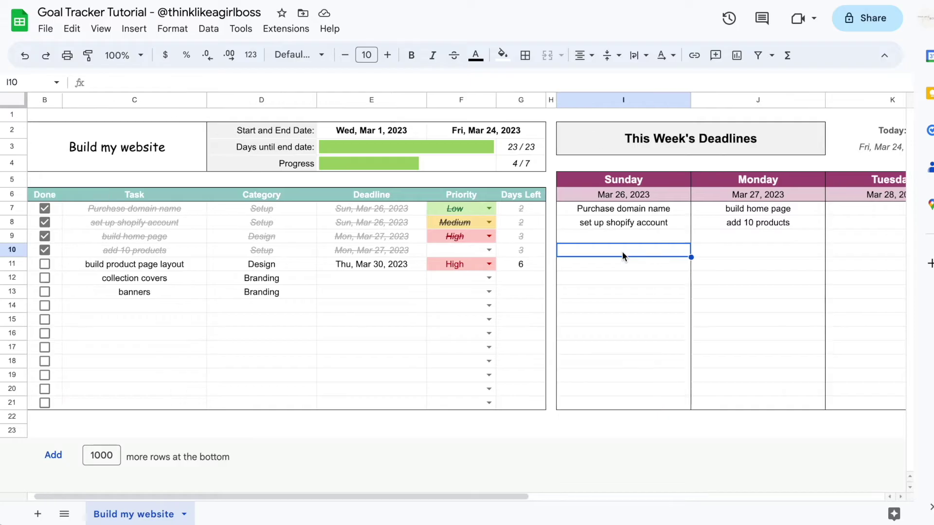
double_click(612, 193)
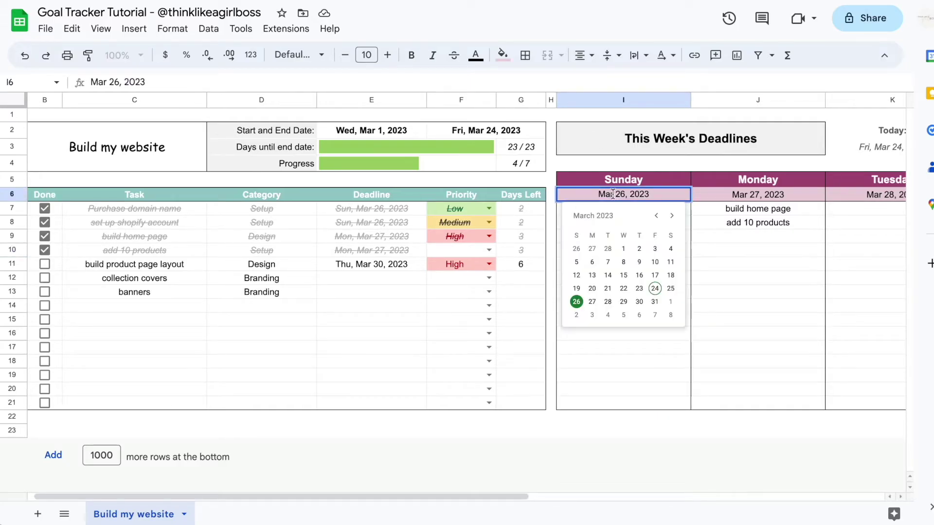
left_click(577, 289)
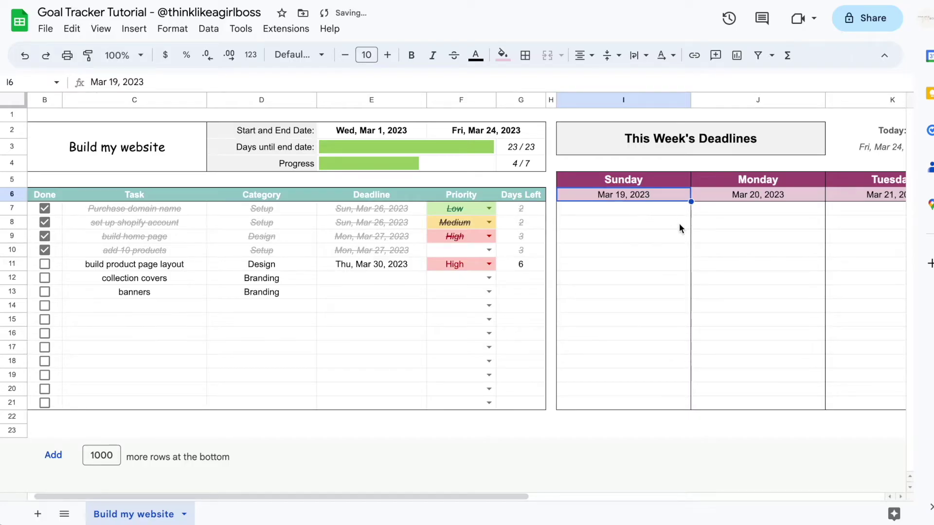
Step: Set the Sunday date of This Week's Deadlines back to Mar 26, 2023 and review the week's tasks
scroll(679, 224, "right", 10)
scroll(679, 223, "left", 10)
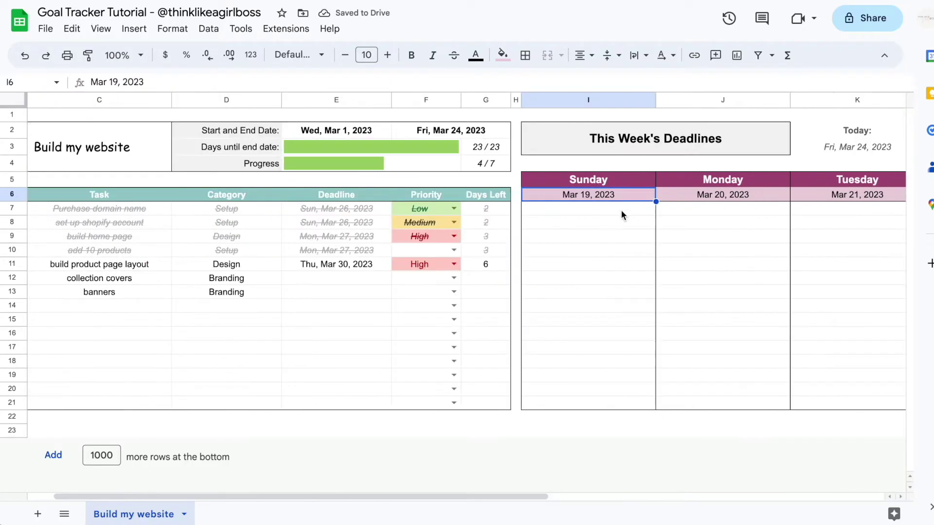
double_click(587, 194)
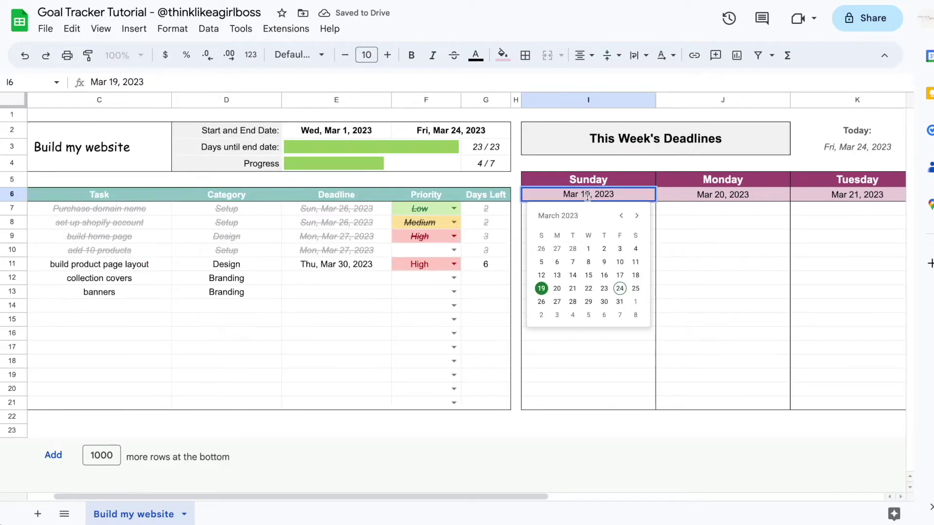
left_click(542, 302)
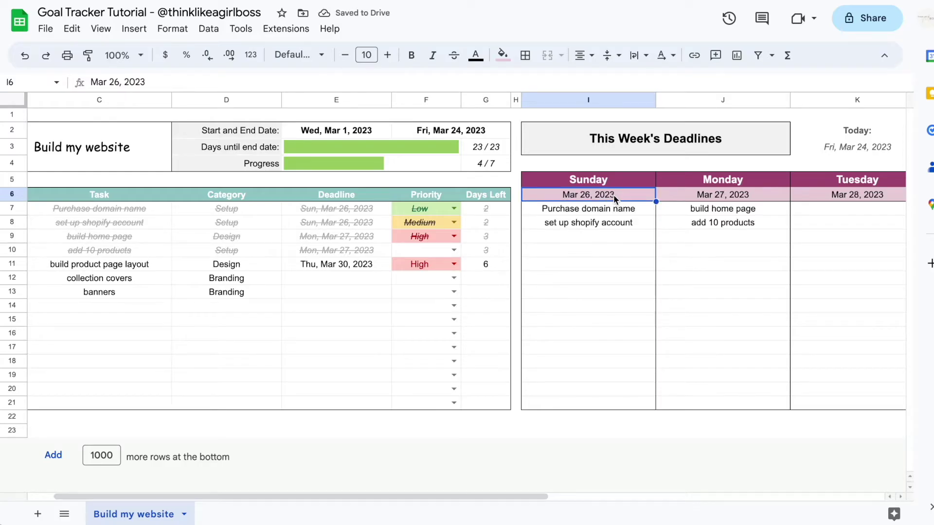
scroll(612, 195, "right", 10)
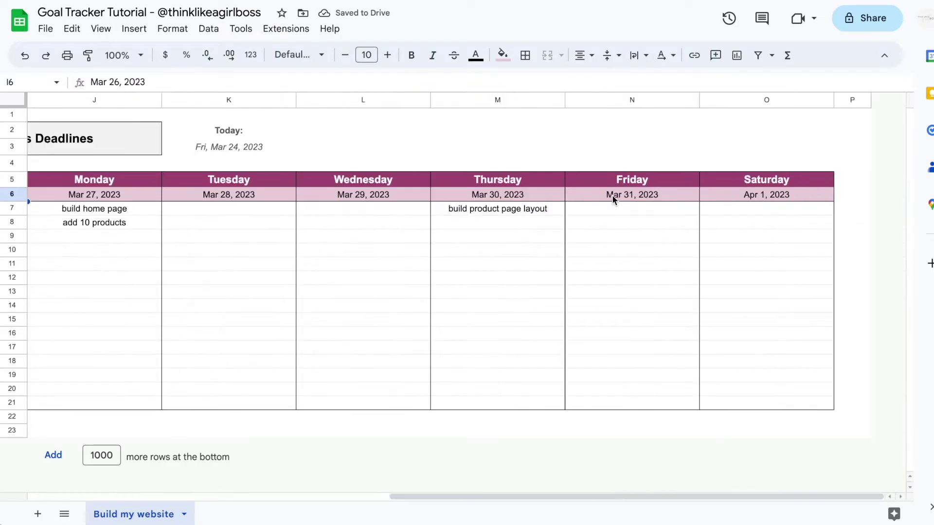
scroll(457, 200, "left", 8)
scroll(456, 200, "left", 4)
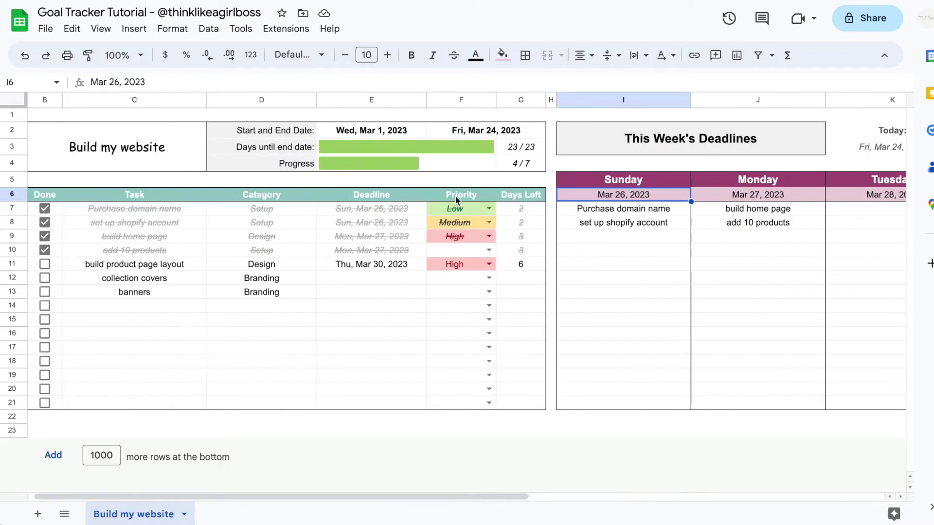
Step: Set the deadline of collection covers to Sun, Mar 26, 2023 and of banners to Mon, Mar 27, 2023
left_click_drag(570, 212, 571, 273)
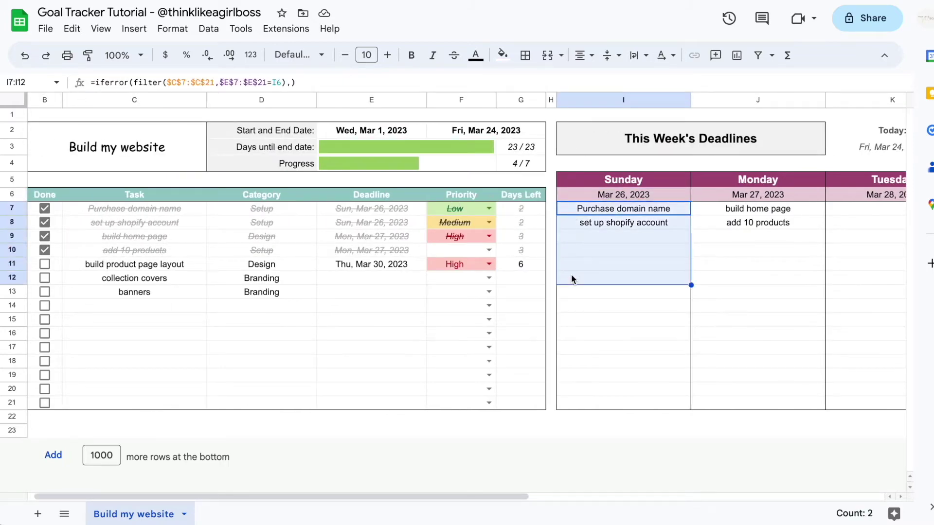
left_click(610, 253)
scroll(610, 253, "left", 1)
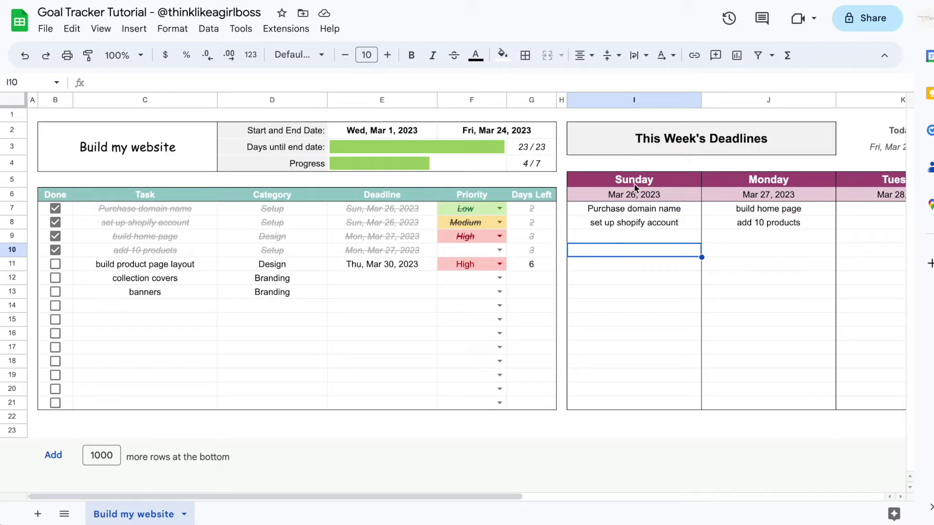
left_click(360, 276)
double_click(360, 276)
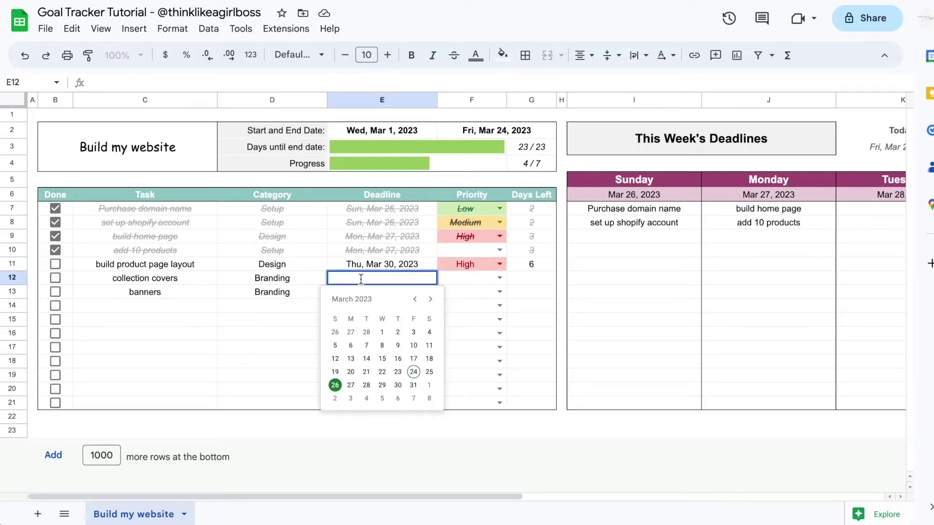
left_click(335, 385)
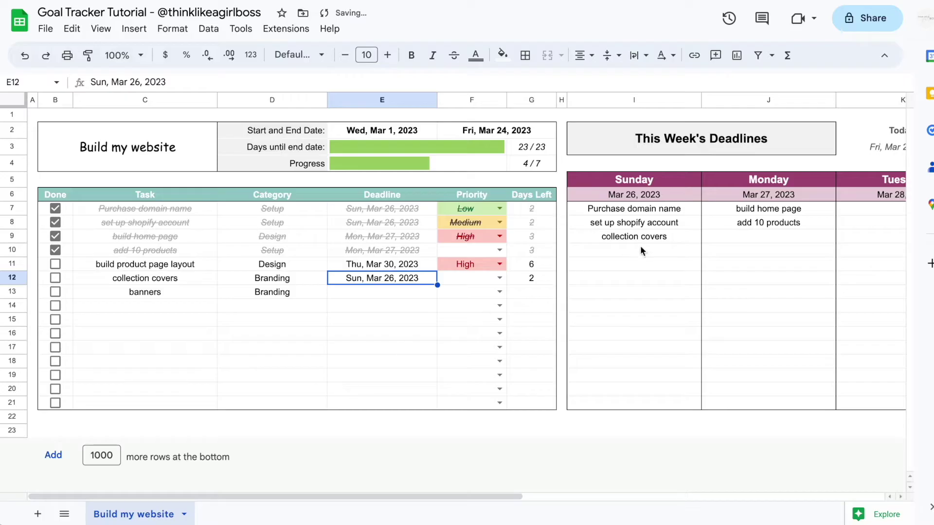
left_click(374, 290)
double_click(375, 290)
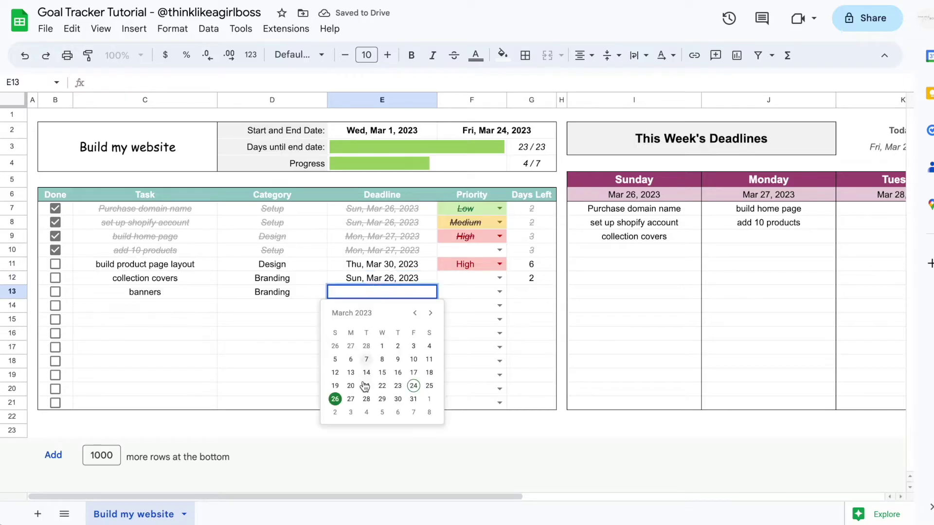
left_click(352, 400)
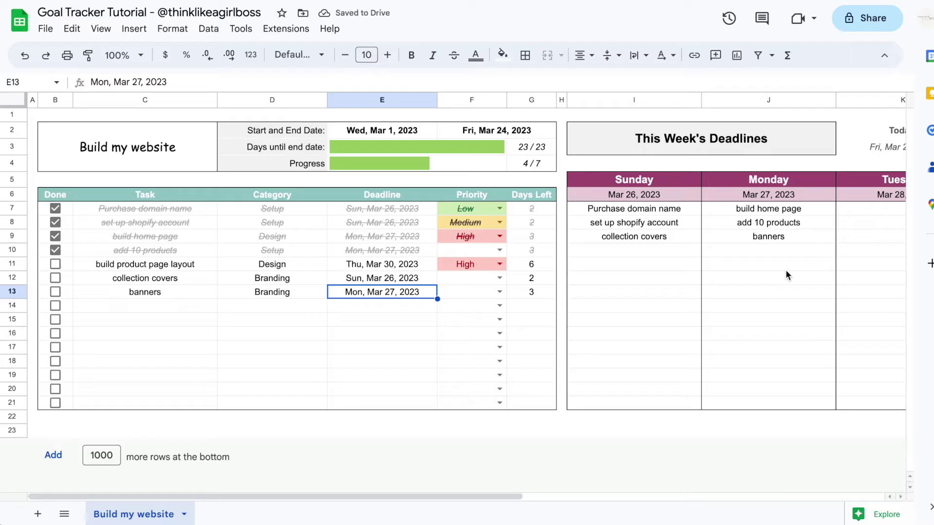
Step: Add a new sheet to the workbook and name it Tutorial
scroll(786, 271, "right", 5)
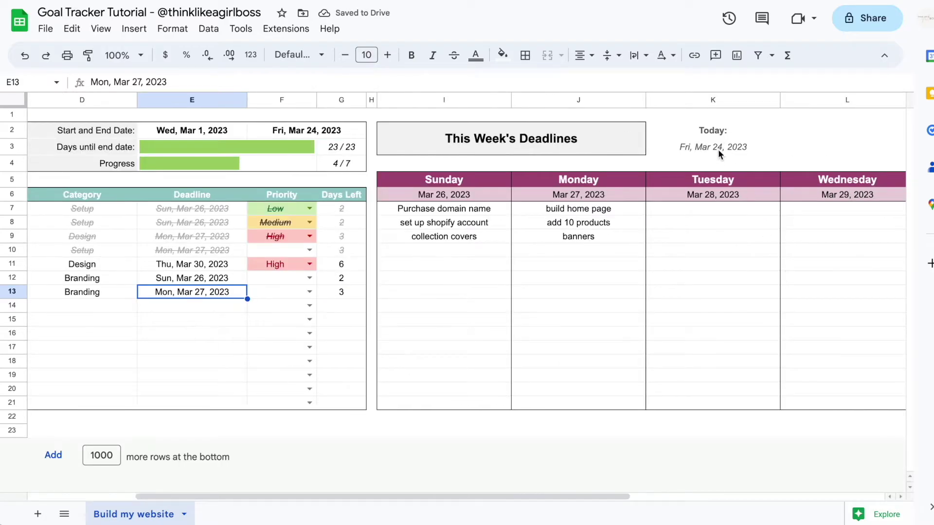
scroll(717, 153, "left", 5)
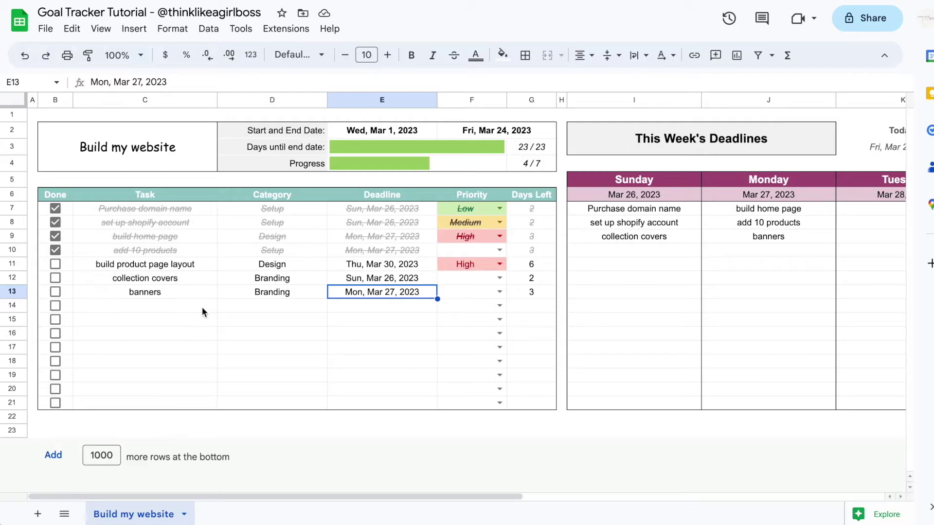
left_click(37, 515)
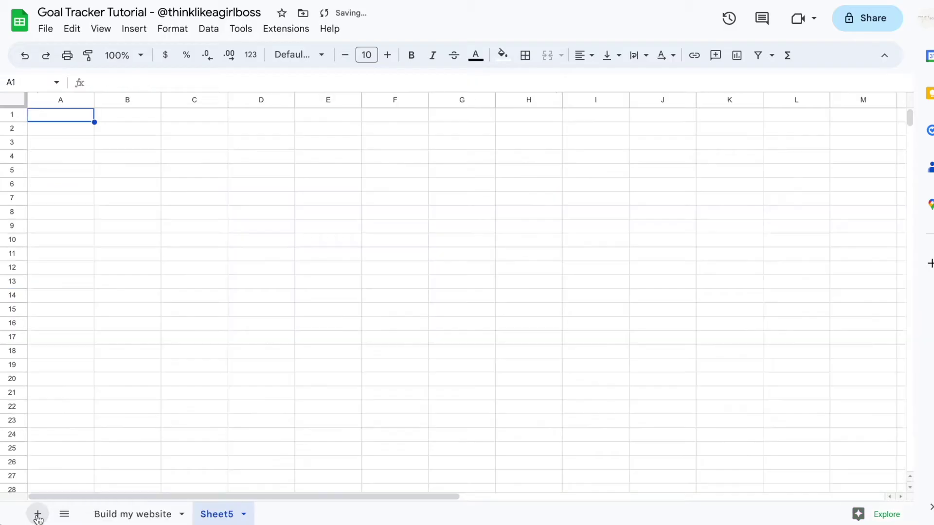
double_click(210, 514)
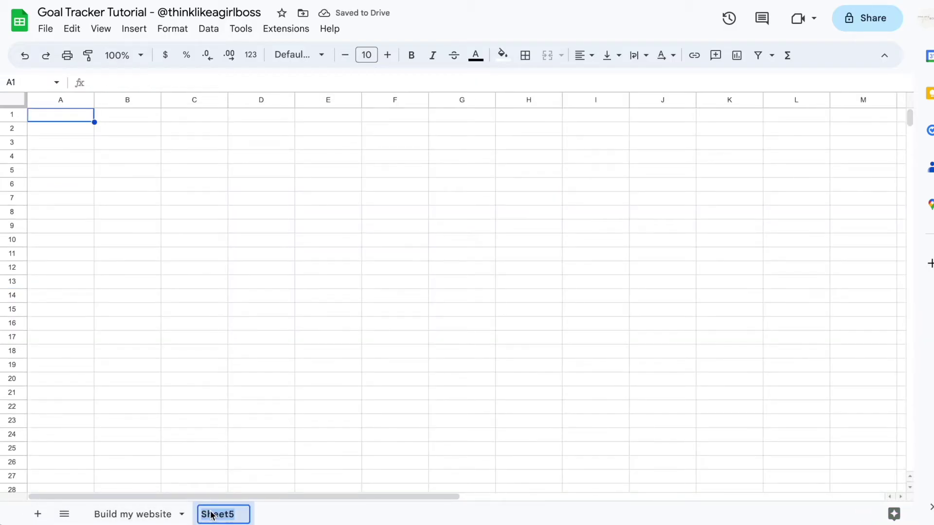
type("Tutorial")
key("Return")
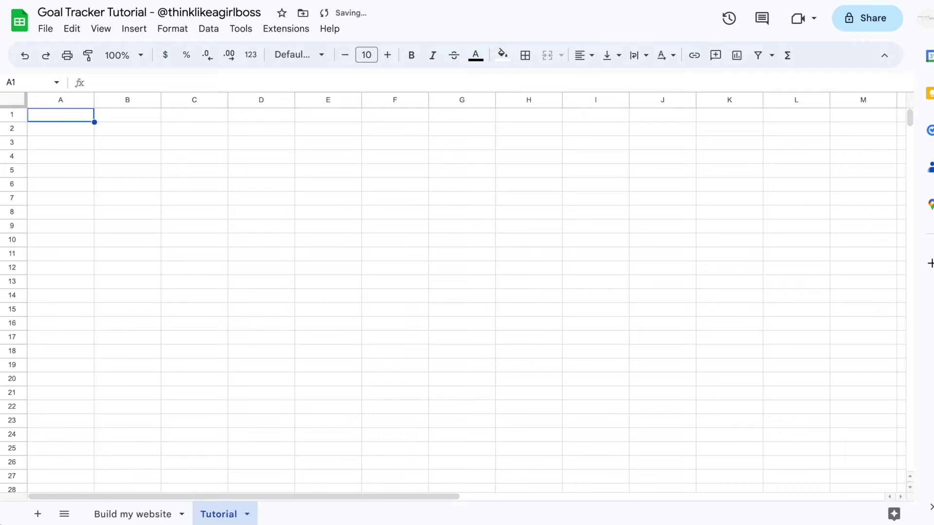
Step: Check the task table's range on the Build my website sheet and put an outer border around B6:G21 on the Tutorial sheet
left_click(133, 514)
left_click_drag(55, 194, 538, 405)
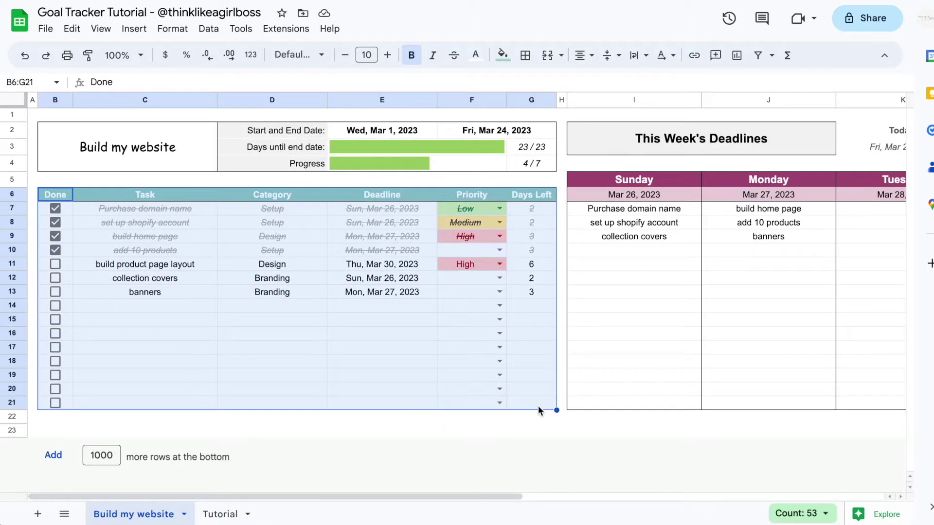
left_click(533, 362)
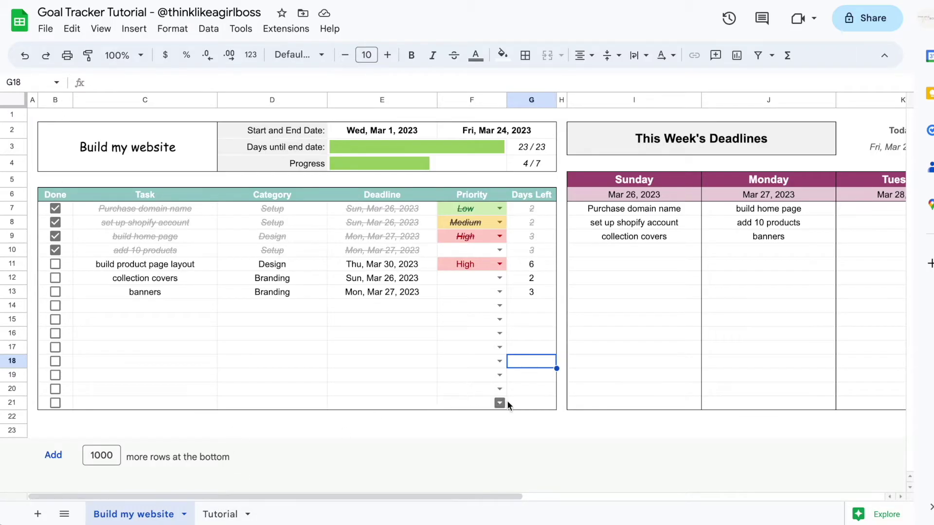
left_click(218, 515)
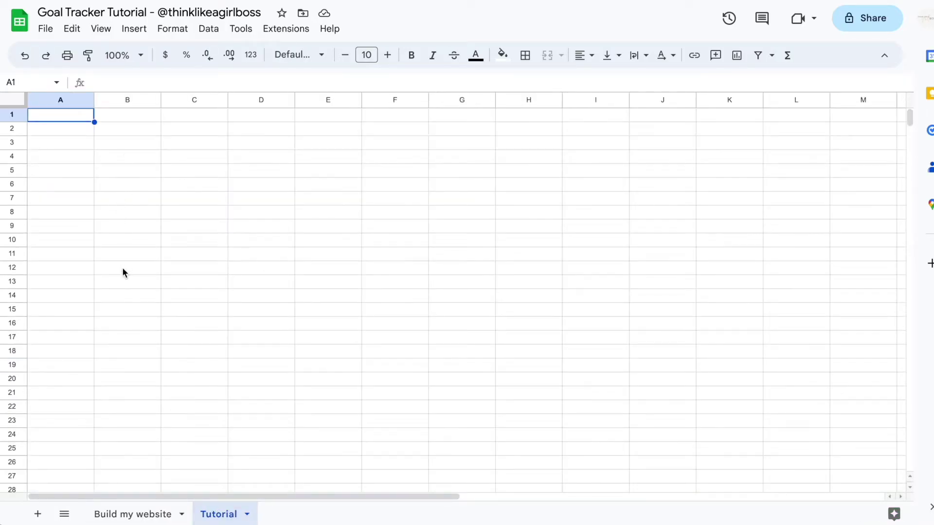
left_click_drag(121, 185, 473, 395)
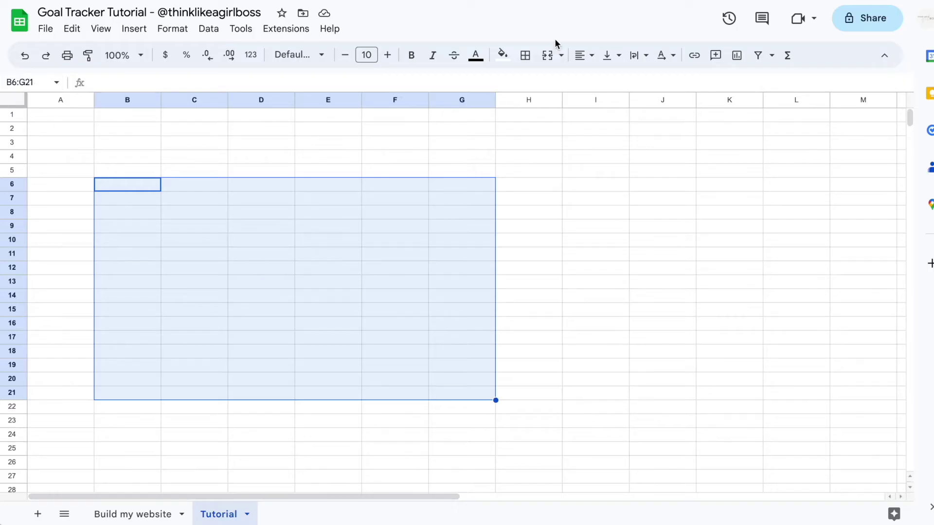
left_click(525, 55)
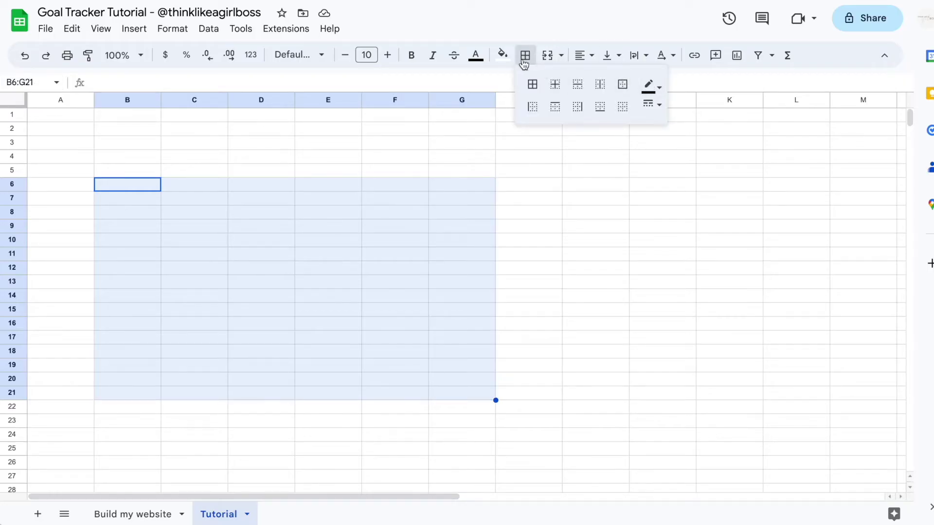
left_click(623, 84)
left_click(395, 240)
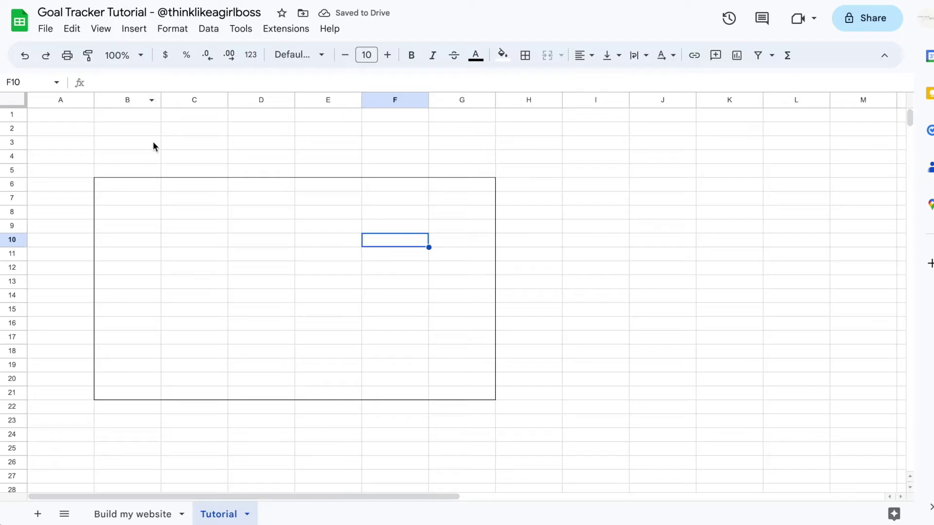
Step: Enter the headers Done, Task, Category, Deadline, Priority and Days Left in cells B6 to G6
left_click(137, 184)
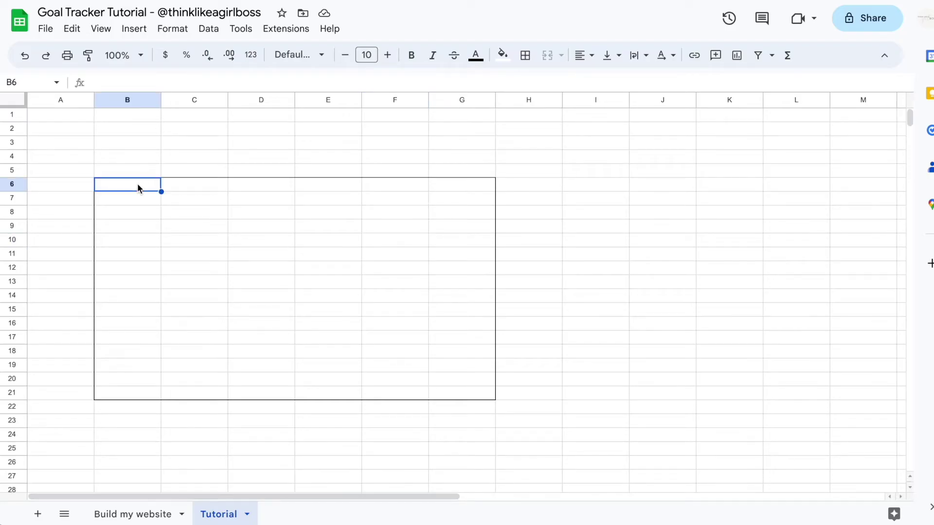
type("D")
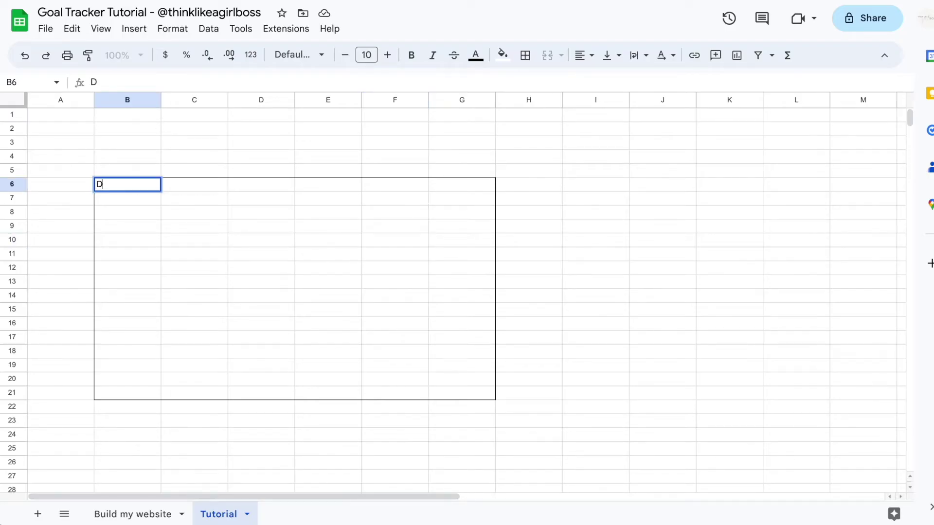
type("one")
key("Tab")
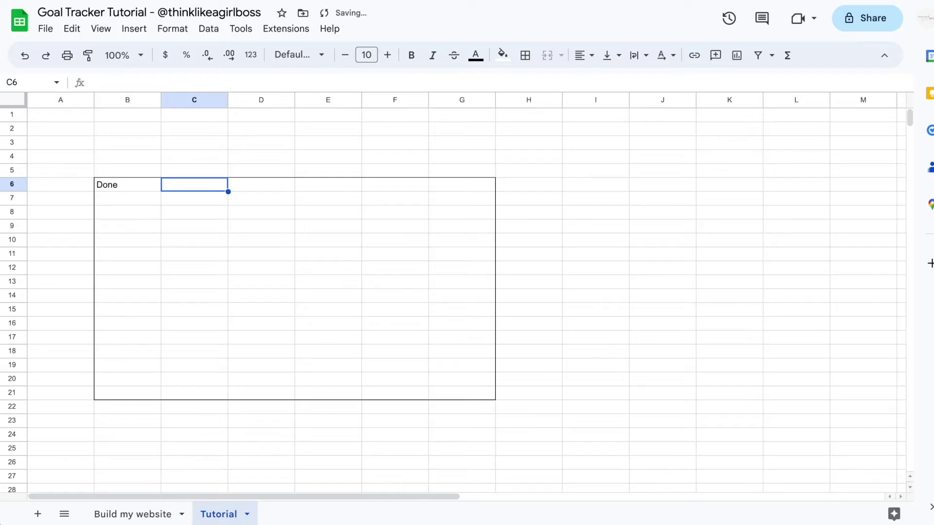
type("Task")
key("Tab")
type("Category")
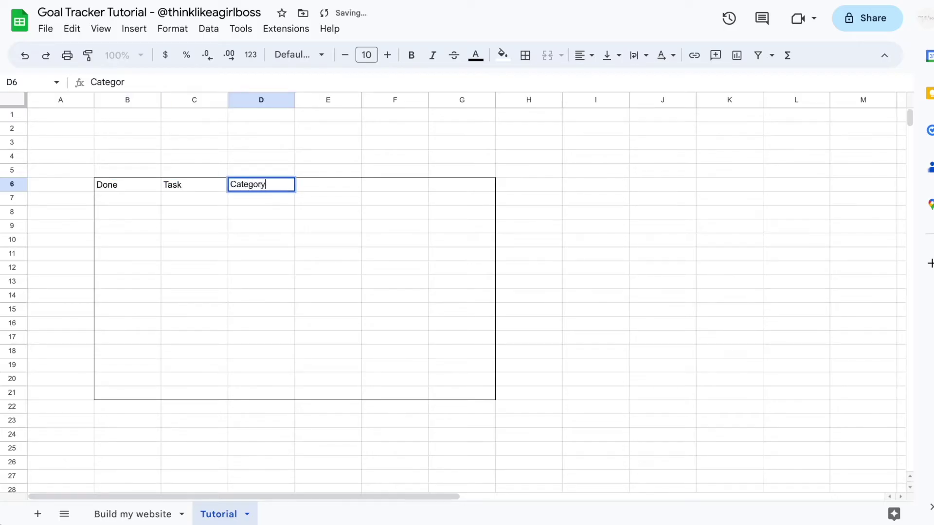
key("Tab")
type("Deadline")
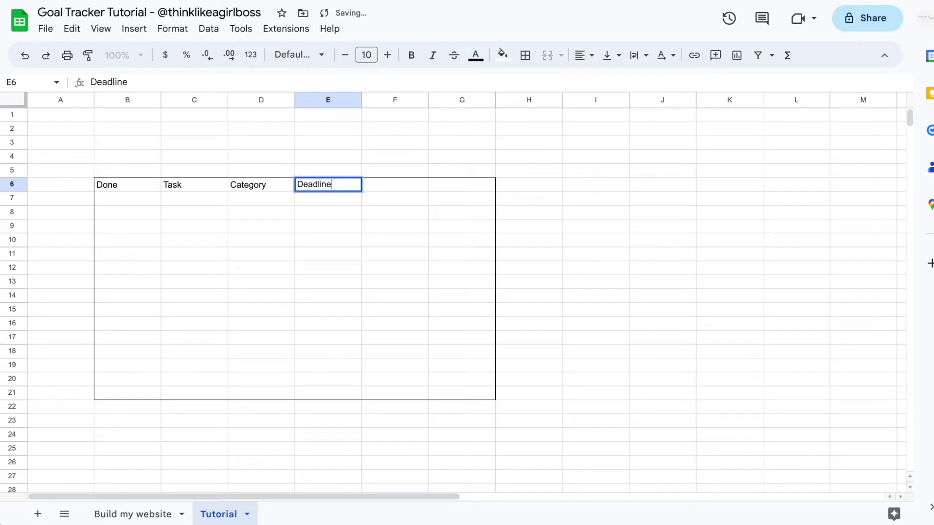
key("Tab")
type("Priority")
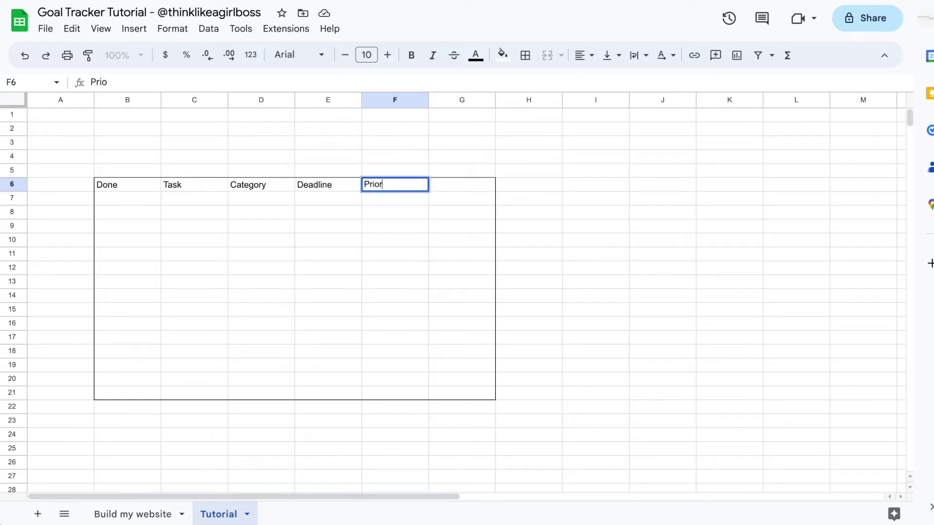
key("Tab")
type("Days Left")
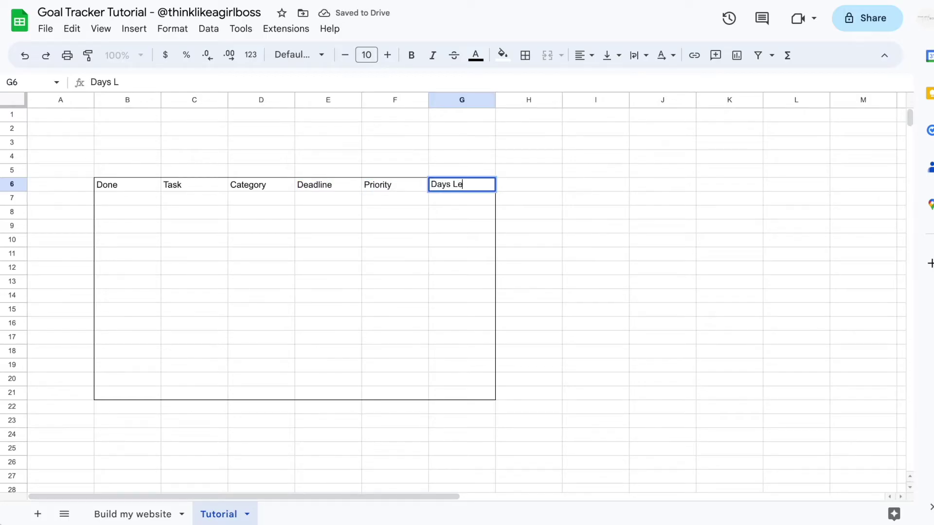
key("Return")
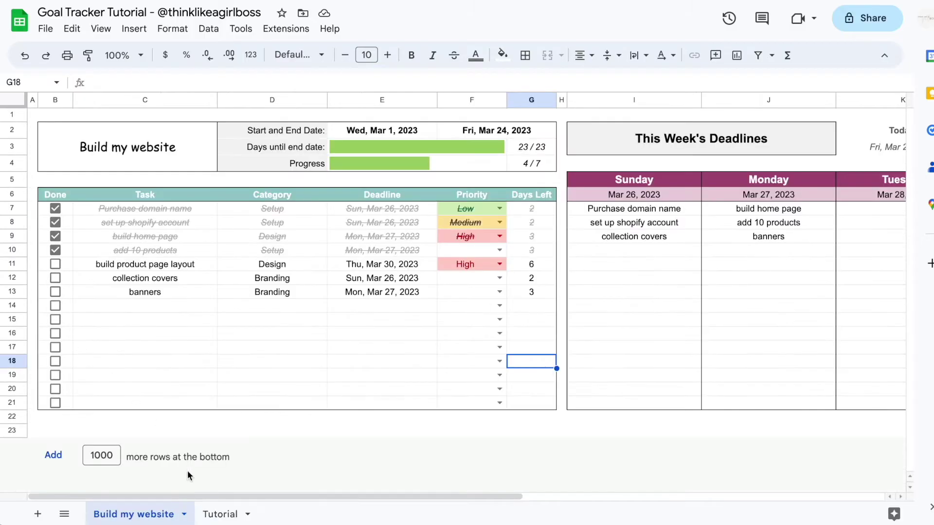
Step: Insert checkboxes in the Done column of the Tutorial sheet, from B7 to B21
left_click(220, 515)
left_click_drag(127, 200, 128, 393)
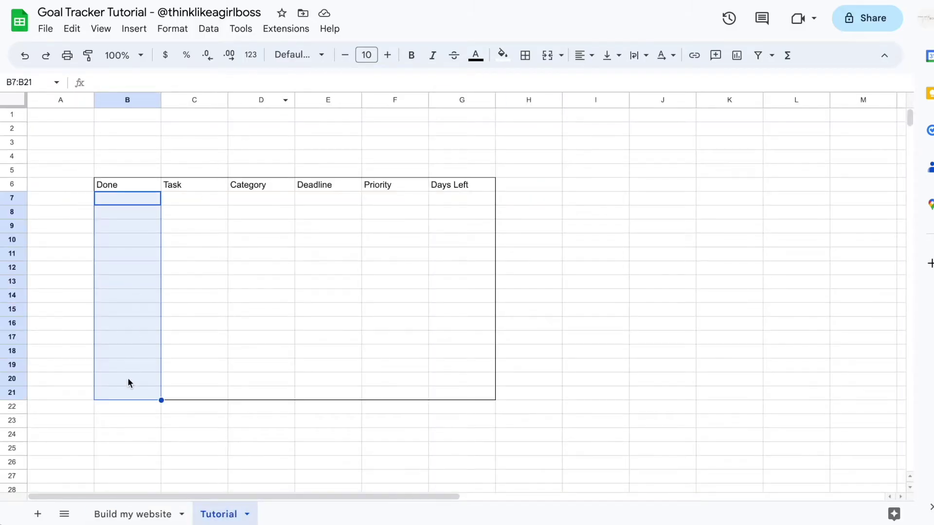
left_click(134, 29)
left_click(174, 297)
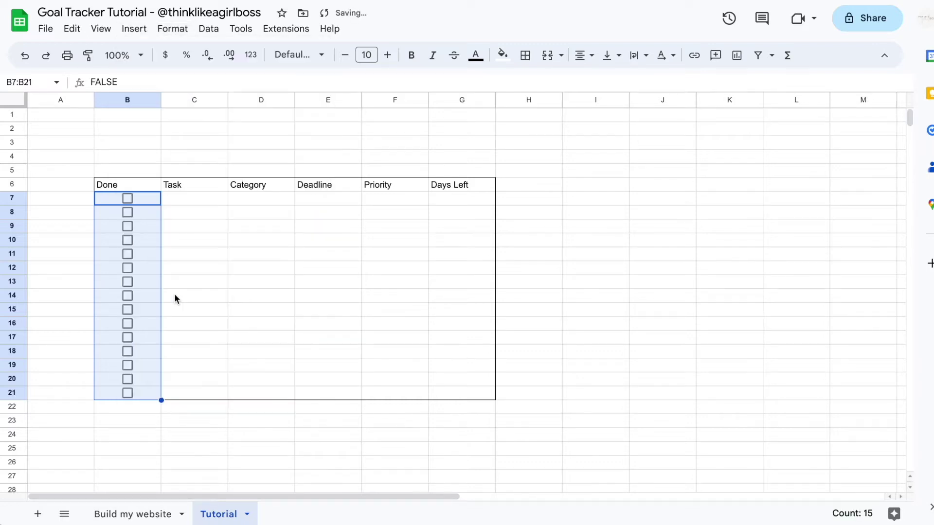
left_click(179, 282)
Step: Compare how the Deadline cells open for entry on the Tutorial sheet and on the Build my website sheet
left_click(325, 199)
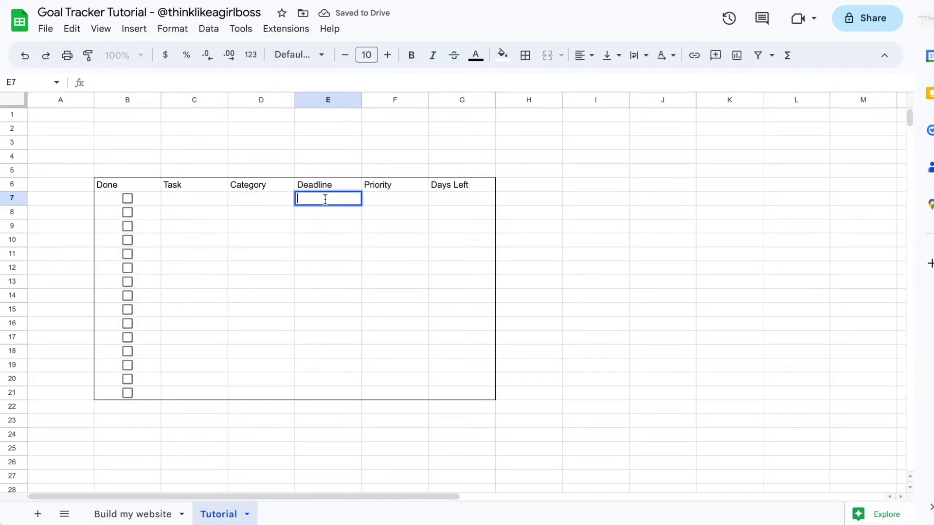
left_click(333, 239)
left_click(325, 197)
left_click(326, 239)
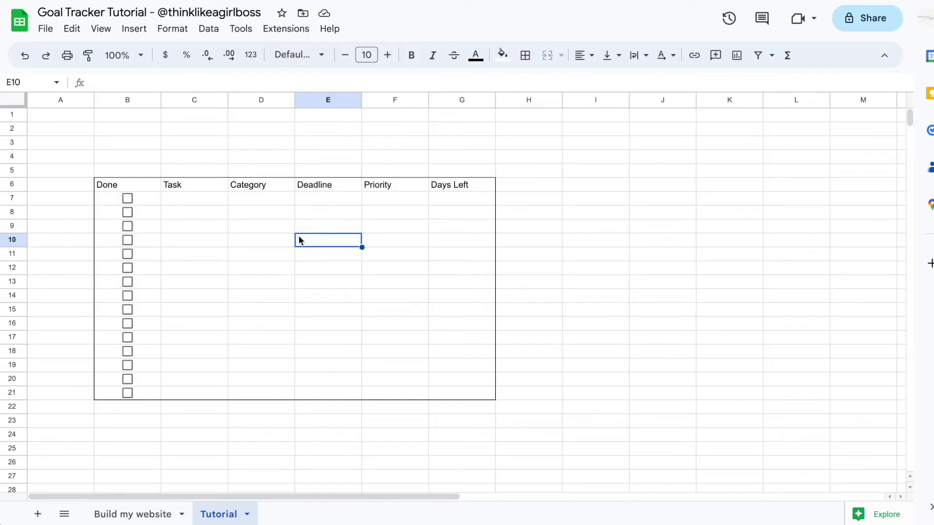
left_click(137, 513)
double_click(382, 250)
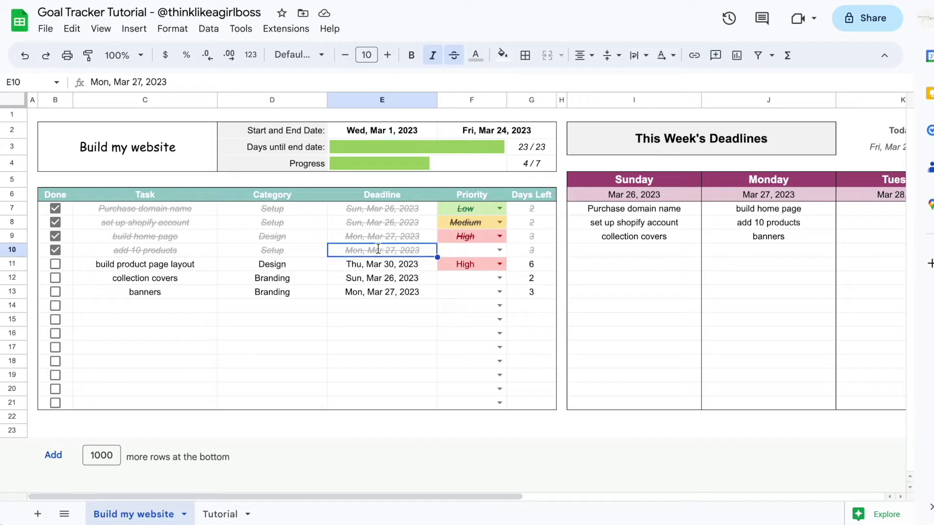
left_click(224, 514)
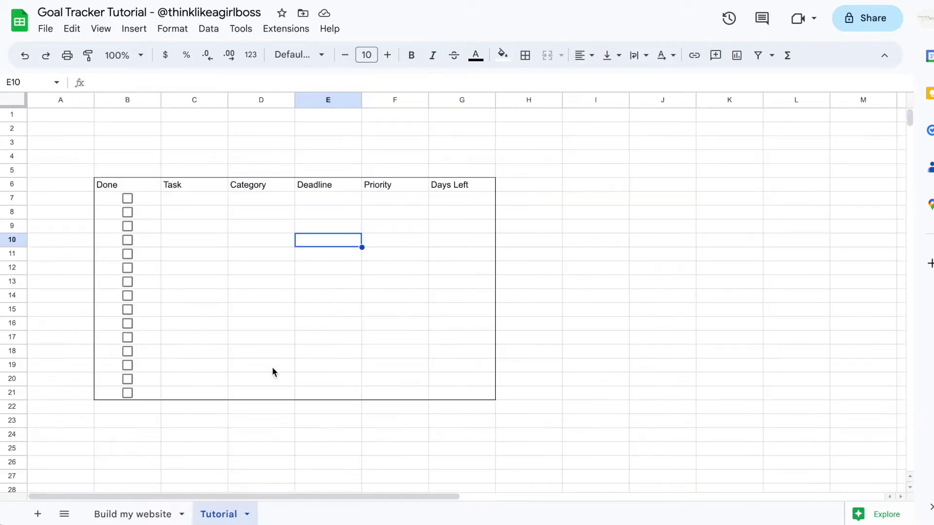
Step: Add a data validation rule to Deadline cells E7:E21 with the criterion Is valid date
left_click(329, 198)
left_click_drag(328, 197, 328, 391)
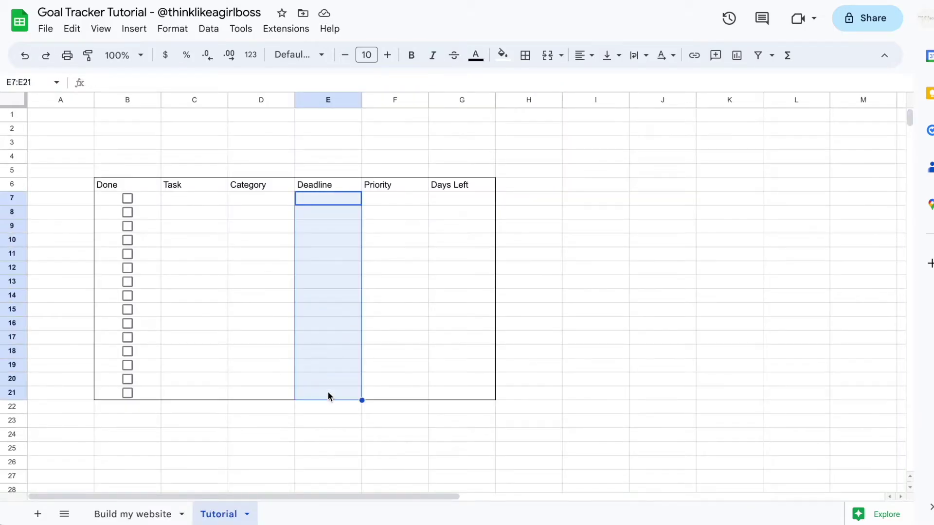
left_click(209, 29)
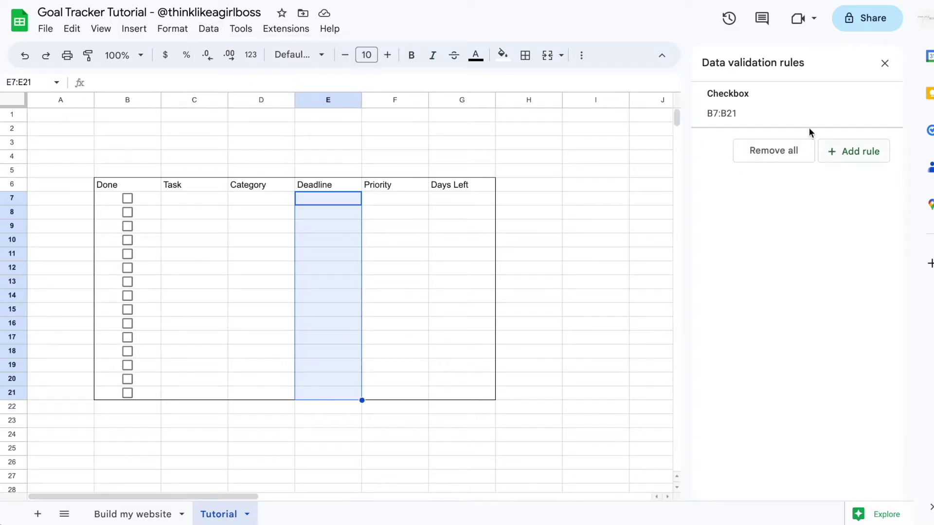
left_click(877, 159)
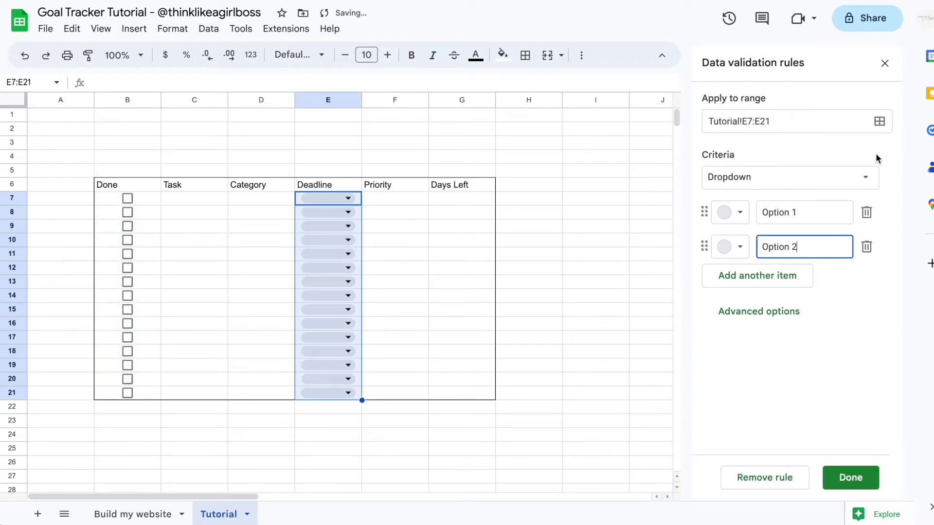
left_click(776, 181)
left_click(770, 345)
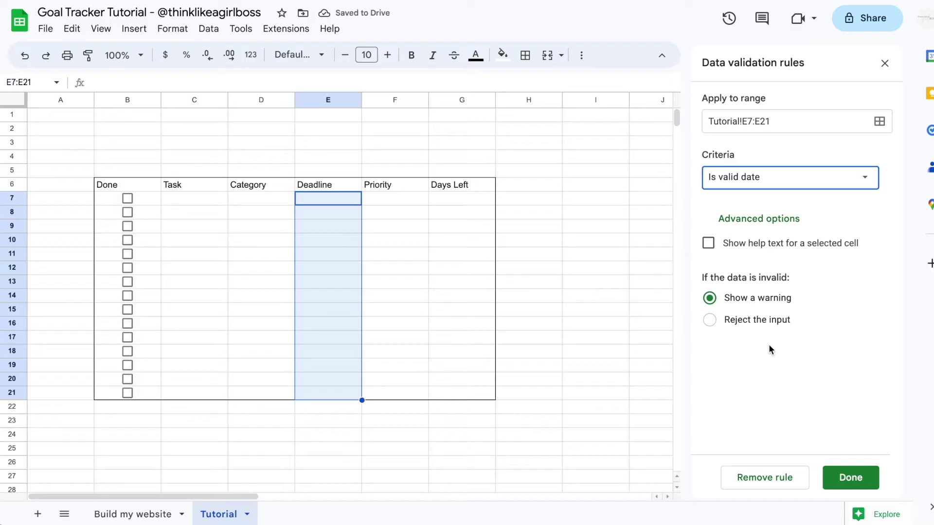
Step: Make the date rule reject invalid input and show the help text "Enter a valid date", and save the rule
left_click(737, 320)
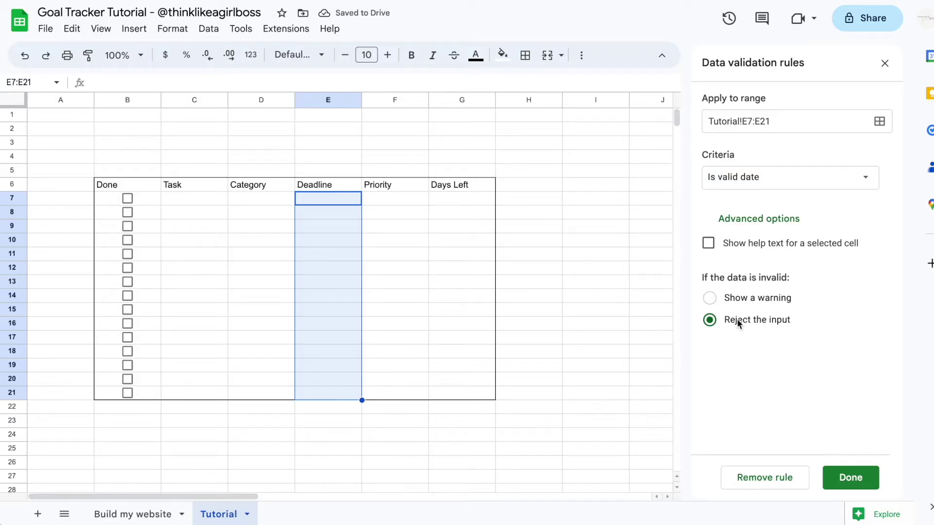
left_click(729, 247)
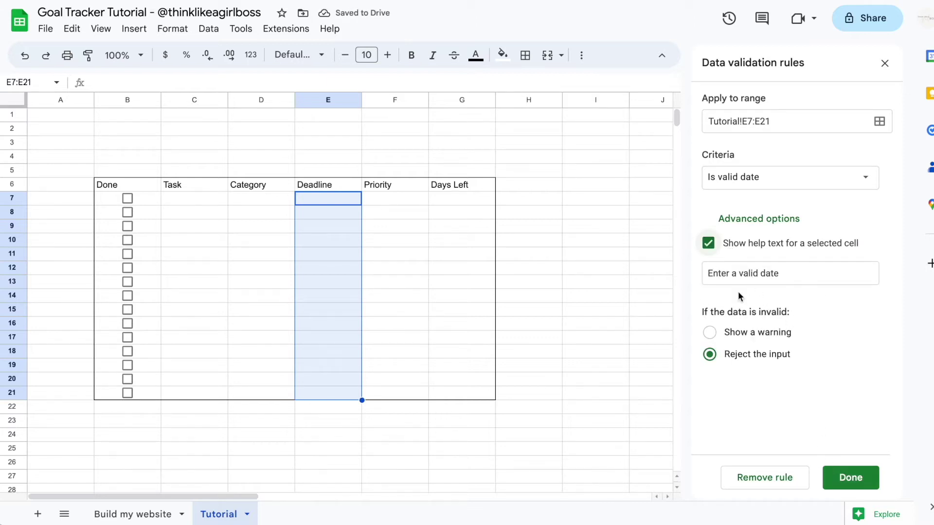
left_click(856, 477)
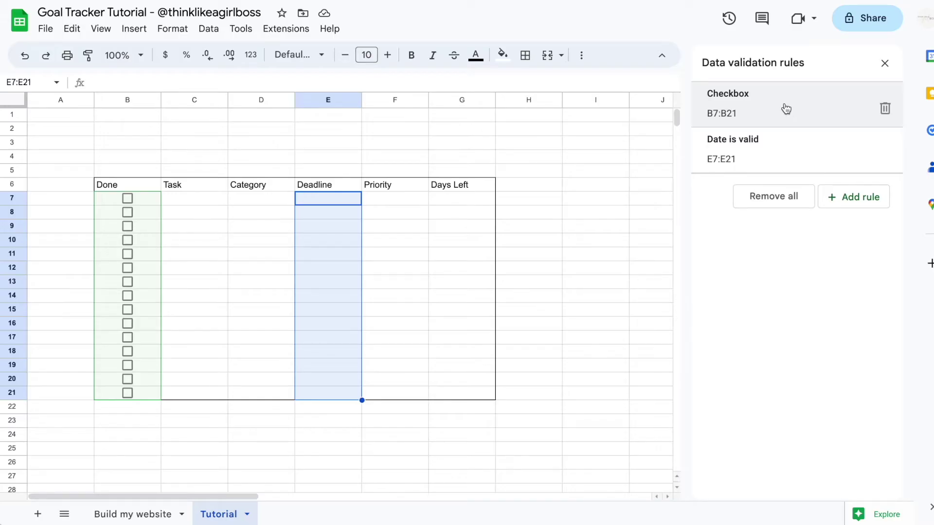
left_click(885, 64)
Step: Test the date picker in Deadline cells E7 and E14 without choosing a date
double_click(350, 199)
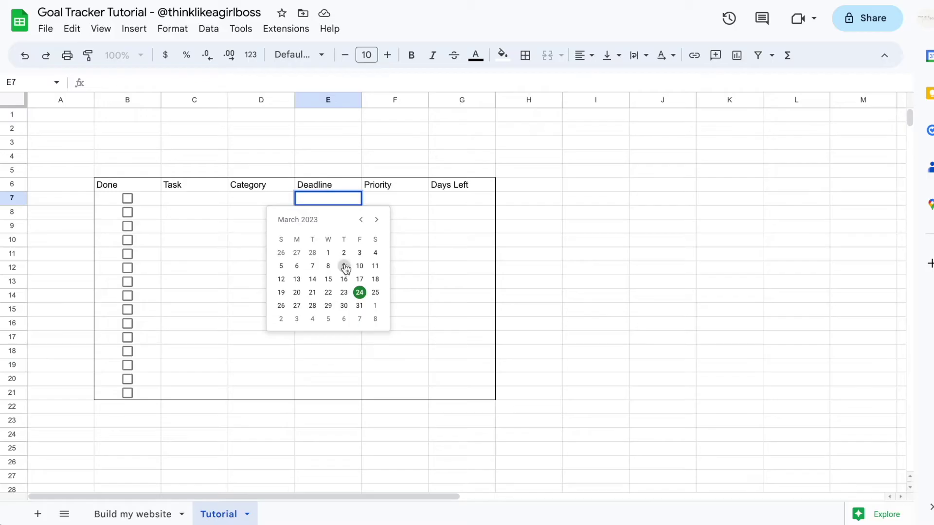
left_click(438, 226)
left_click(340, 296)
double_click(340, 296)
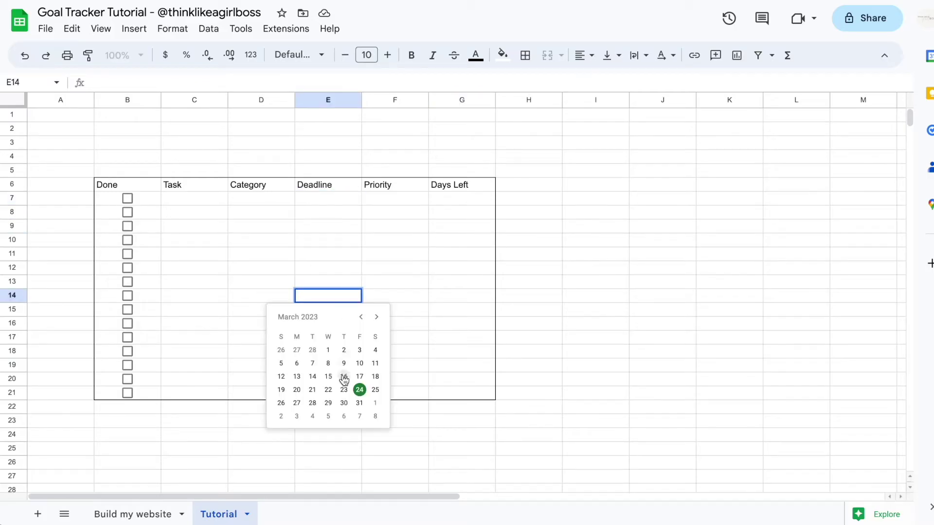
left_click(410, 237)
left_click(195, 241)
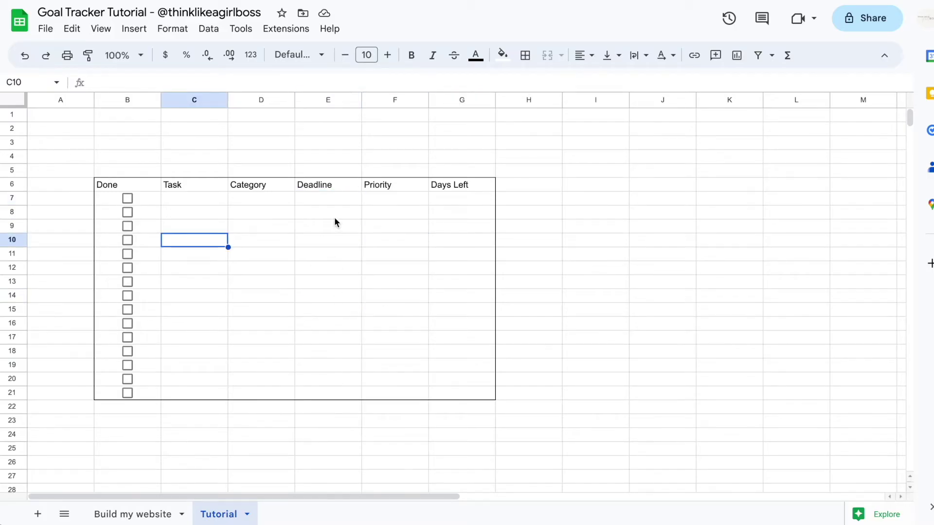
Step: Enter the deadlines 3/15/2023 in E7 and 3/7/2023 in E8 with the date picker
double_click(333, 200)
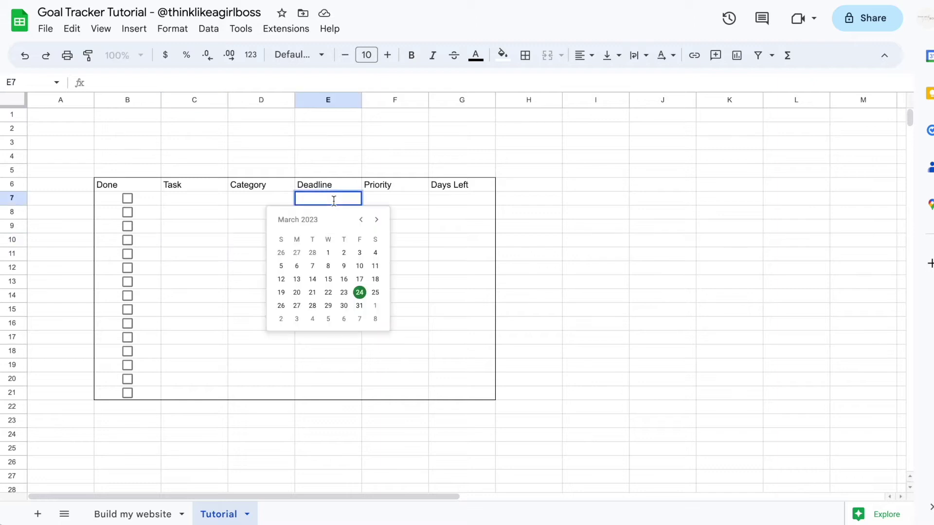
left_click(329, 278)
double_click(335, 213)
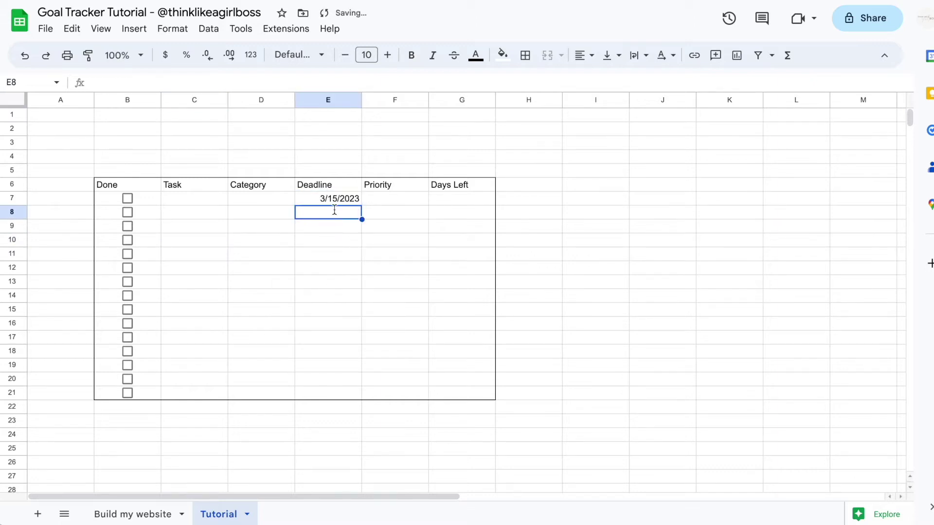
left_click(309, 281)
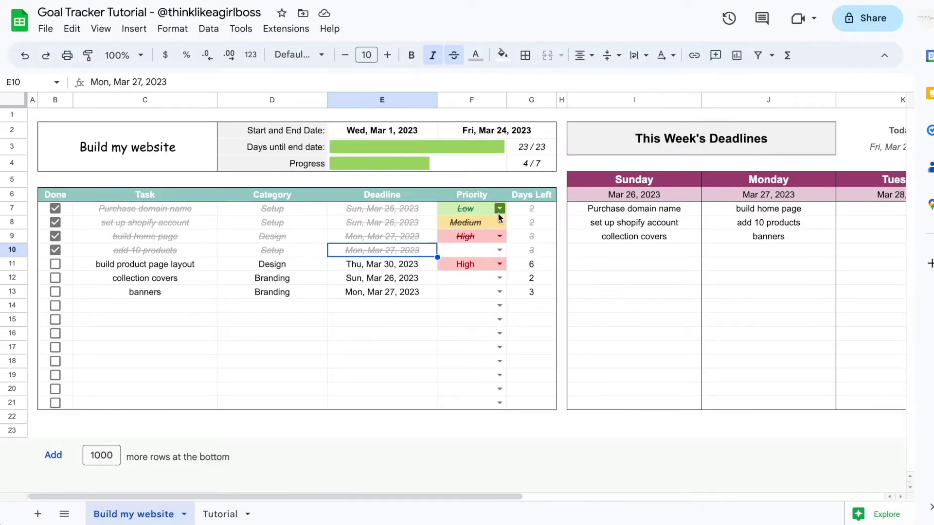
Step: On the Build my website sheet, try the priority choices for the Purchase domain name task, choosing Medium and finally High
left_click(498, 214)
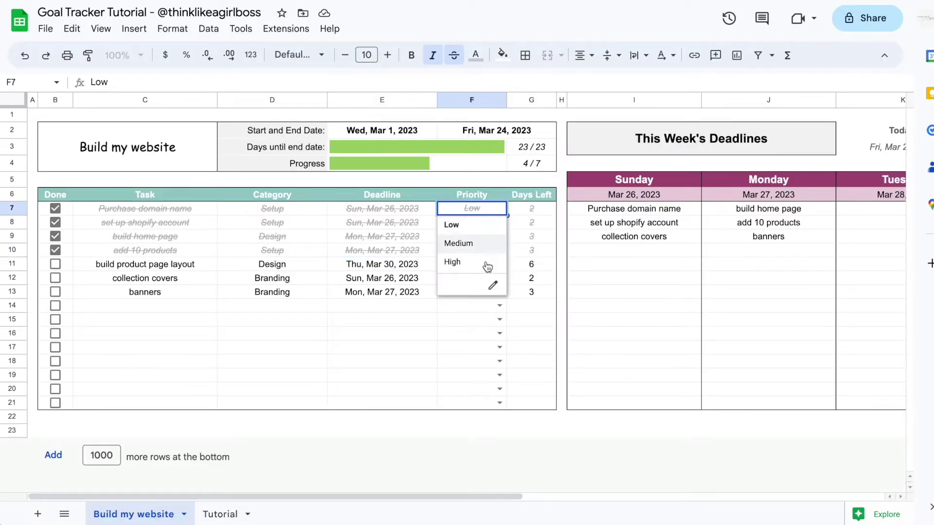
left_click(533, 221)
left_click(506, 214)
left_click(463, 244)
left_click(499, 208)
left_click(468, 265)
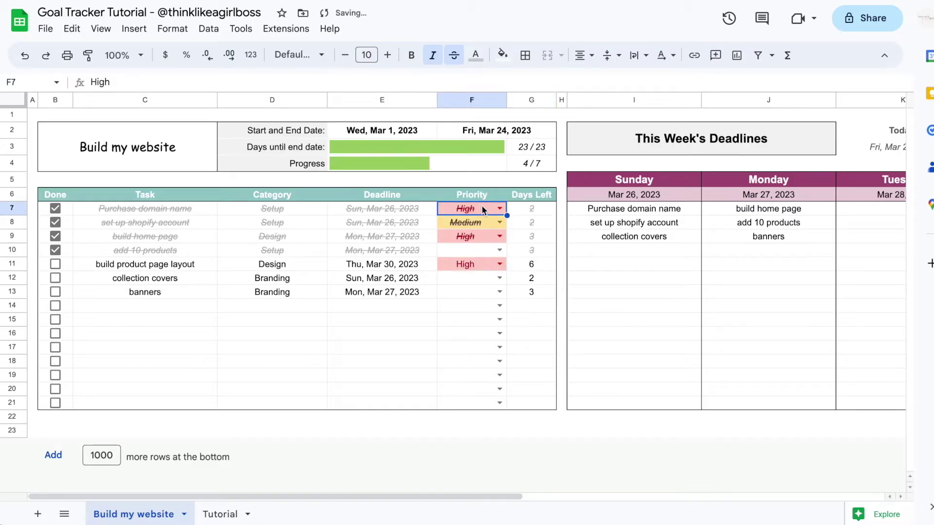
Step: Add a dropdown data validation rule to Priority cells F7:F21 on the Tutorial sheet
left_click(220, 514)
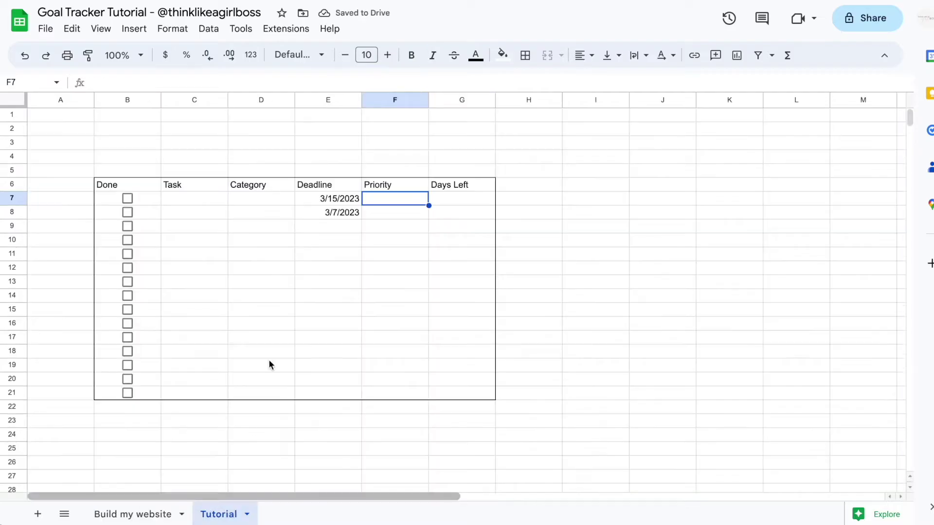
left_click_drag(379, 197, 393, 393)
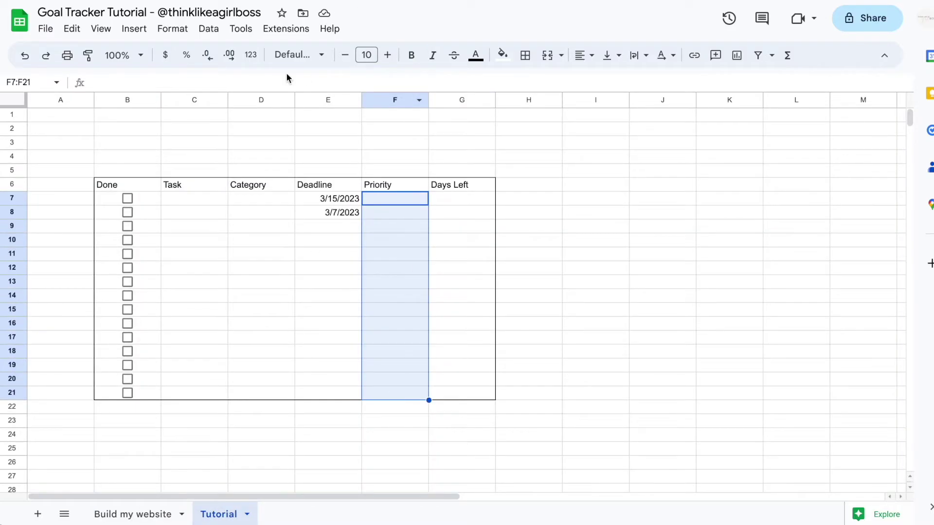
left_click(216, 30)
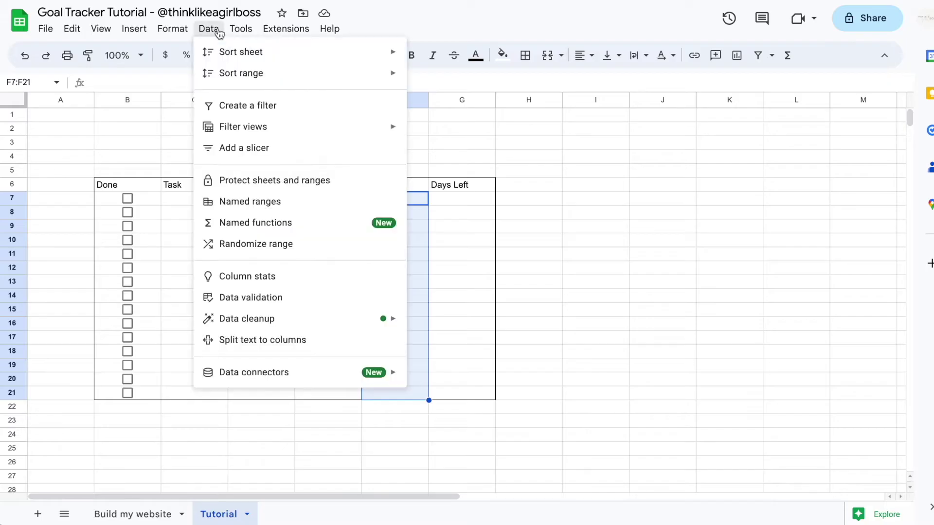
left_click(263, 298)
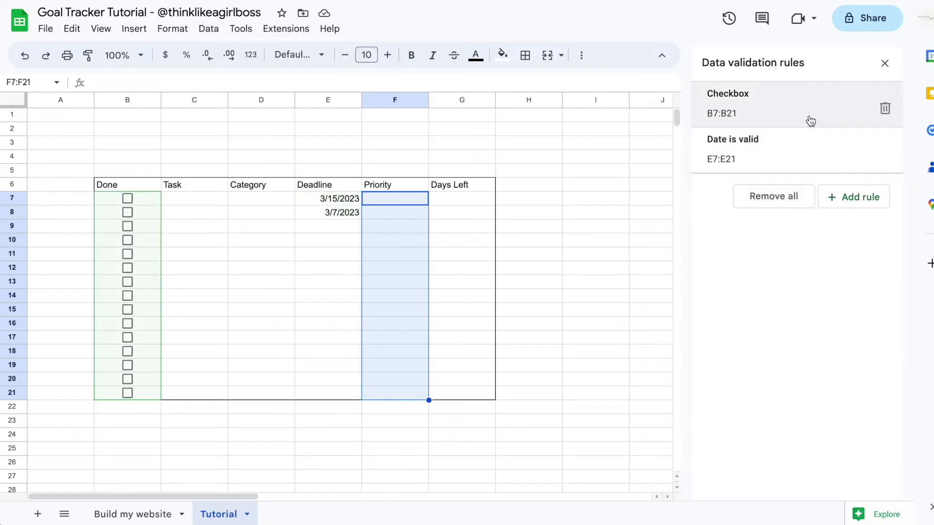
left_click(864, 205)
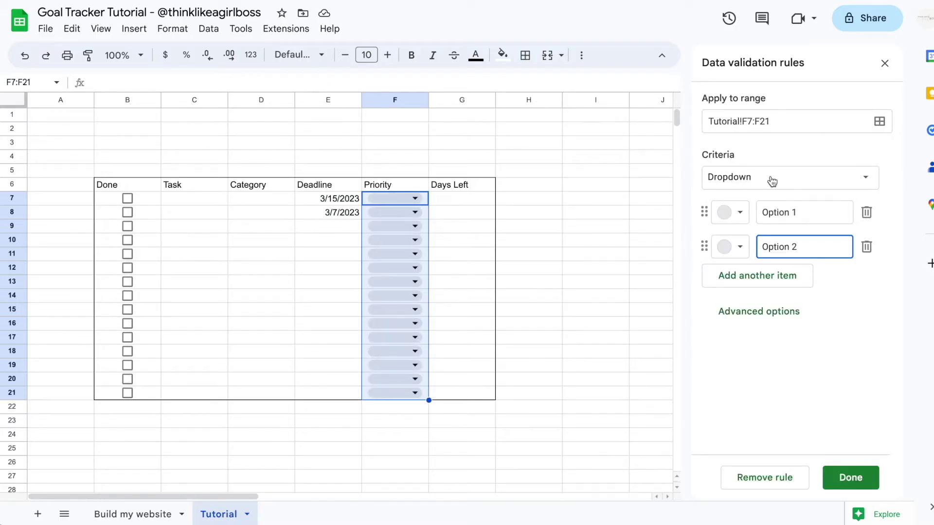
Step: Define the Priority dropdown's three items as Low, Medium and High
triple_click(796, 212)
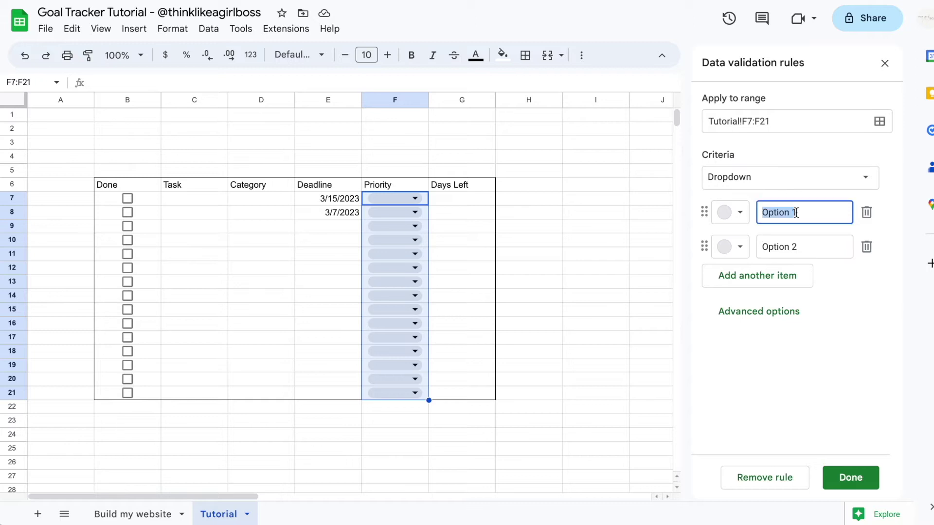
type("Low")
triple_click(796, 249)
type("Medium")
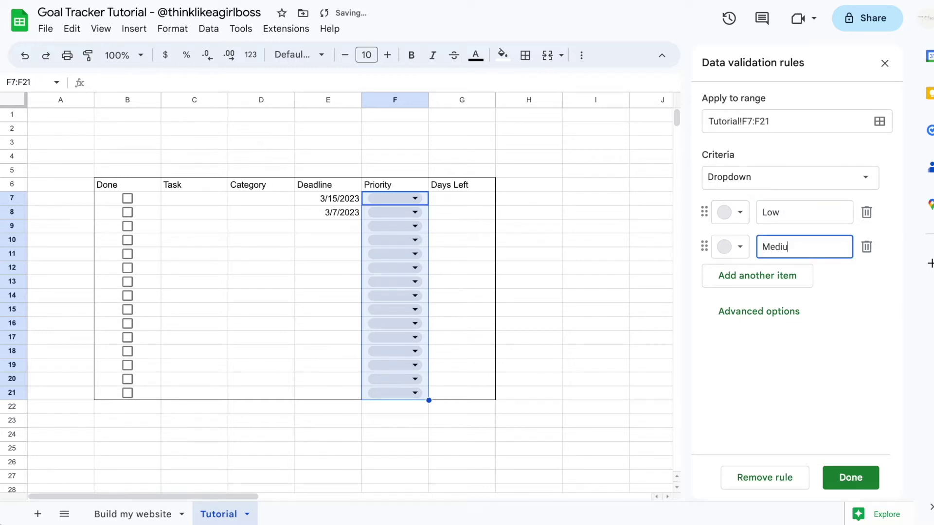
left_click(773, 276)
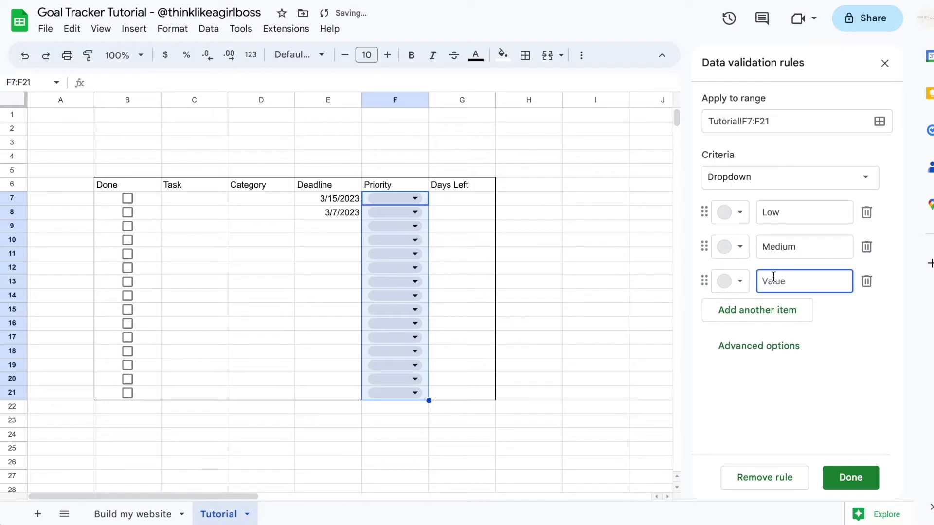
type("High")
Step: Enable help text for a selected cell in the Priority rule's advanced options
left_click(783, 351)
scroll(782, 350, "down", 3)
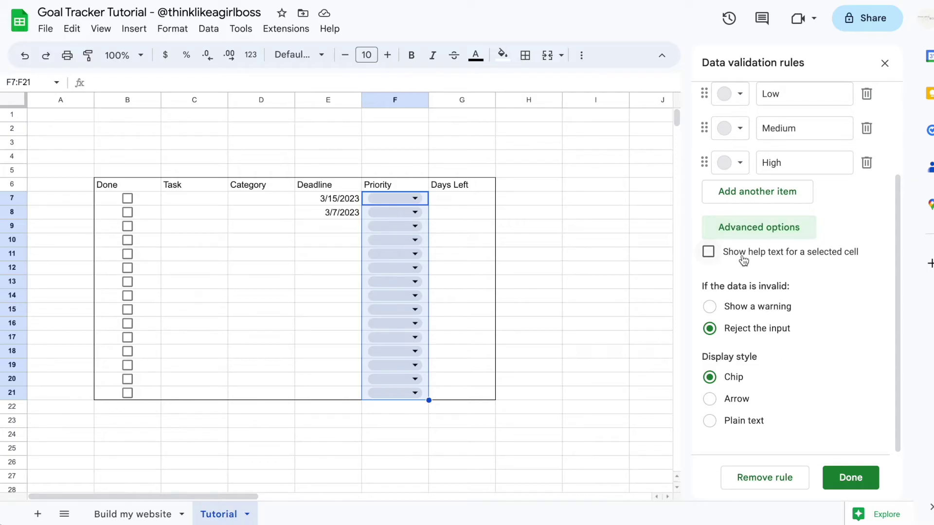
left_click(743, 258)
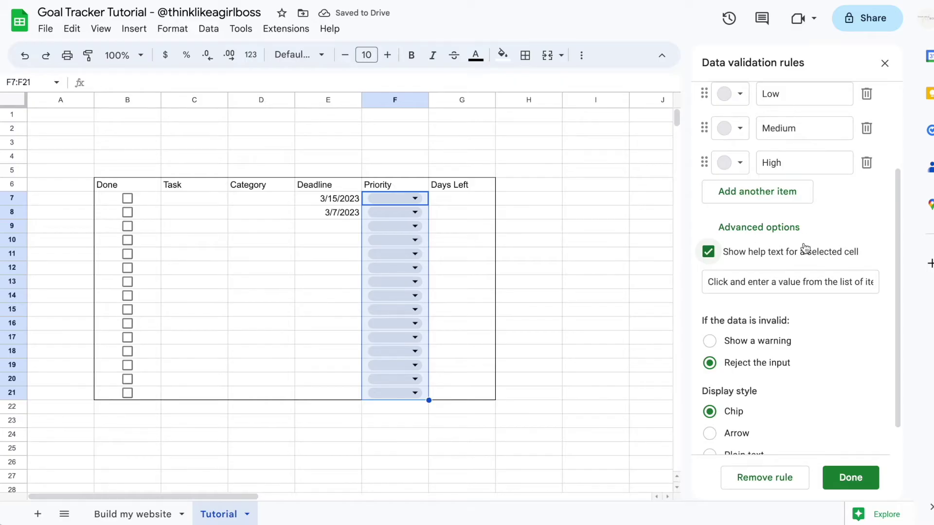
scroll(816, 299, "down", 2)
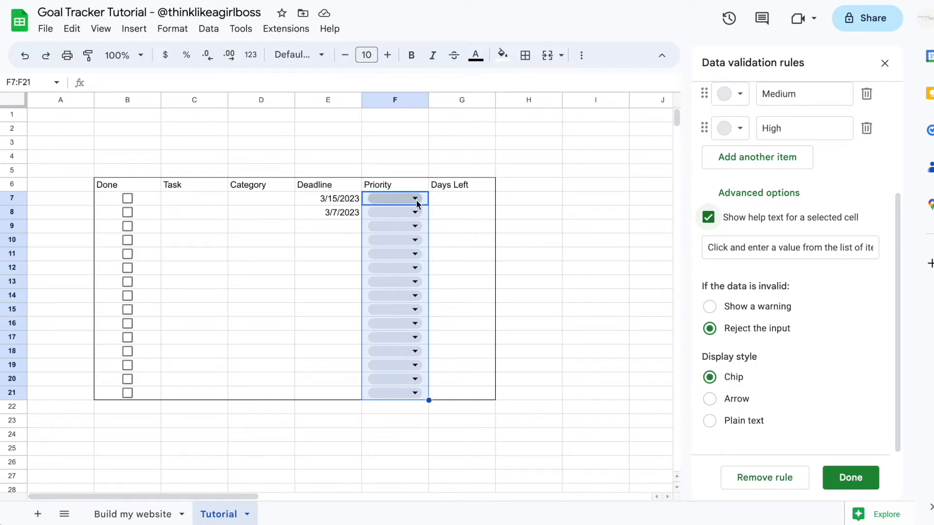
Step: Compare the Arrow, Plain text and Chip display styles, settle on Arrow for the Priority dropdown and save the rule
left_click(710, 400)
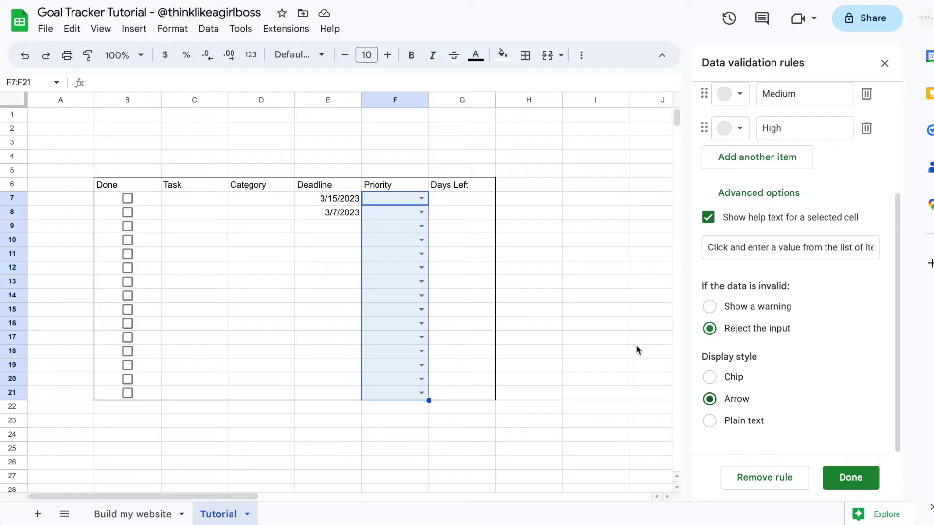
left_click(710, 421)
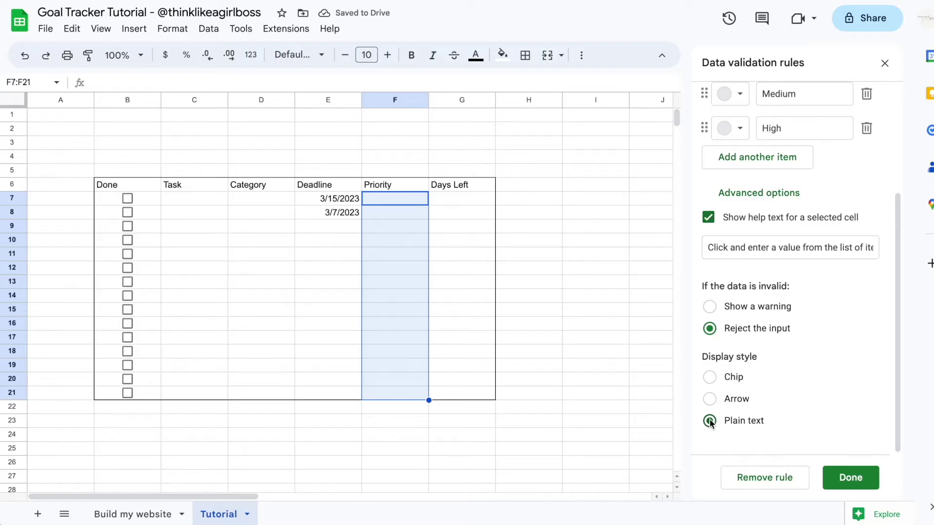
left_click(709, 378)
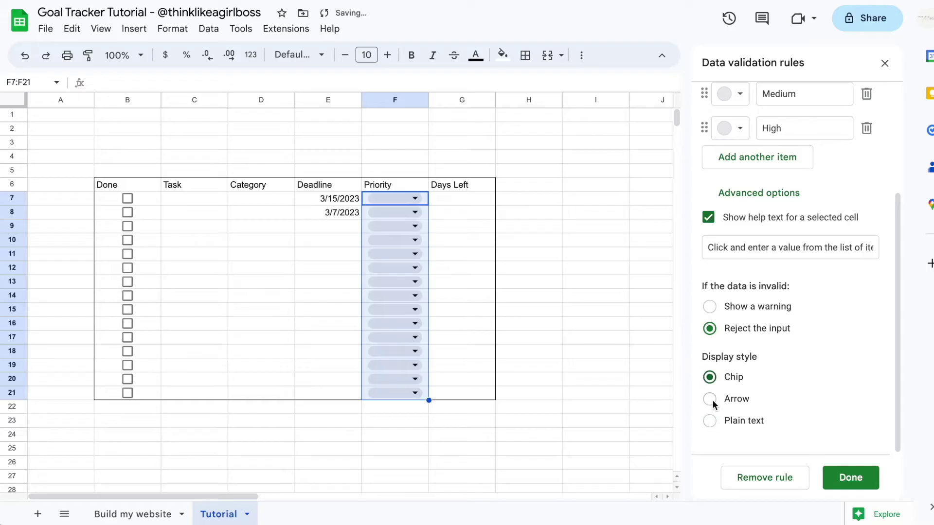
left_click(710, 399)
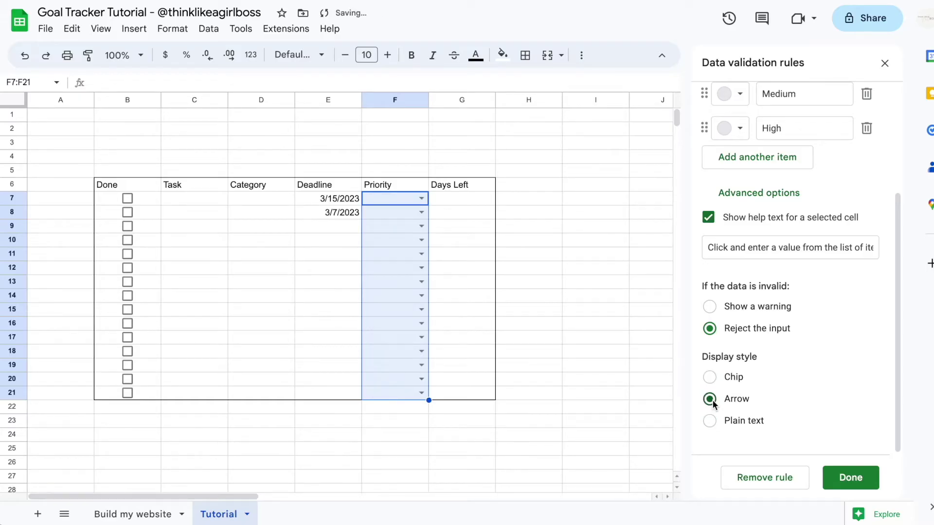
left_click(847, 474)
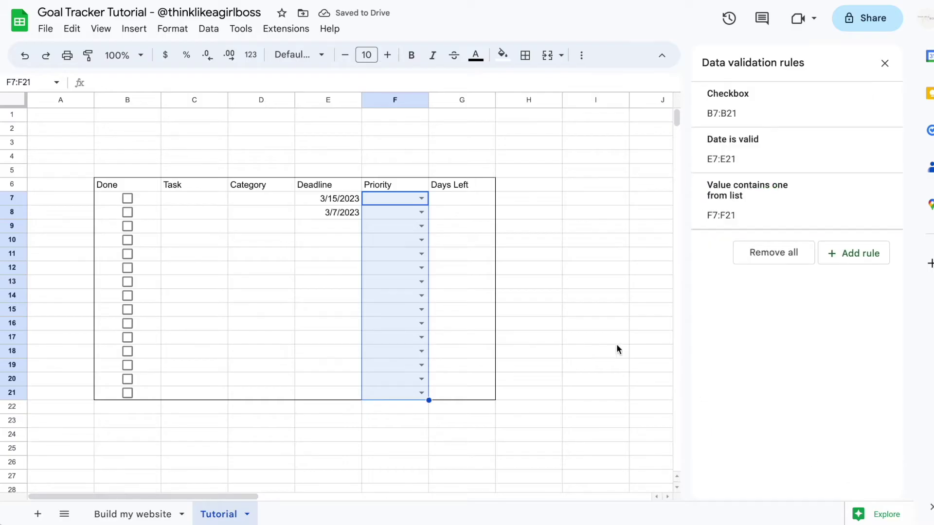
Step: Check the dropdown choices in several Priority cells, including F7 and F15, and set F7 to Medium
left_click(421, 199)
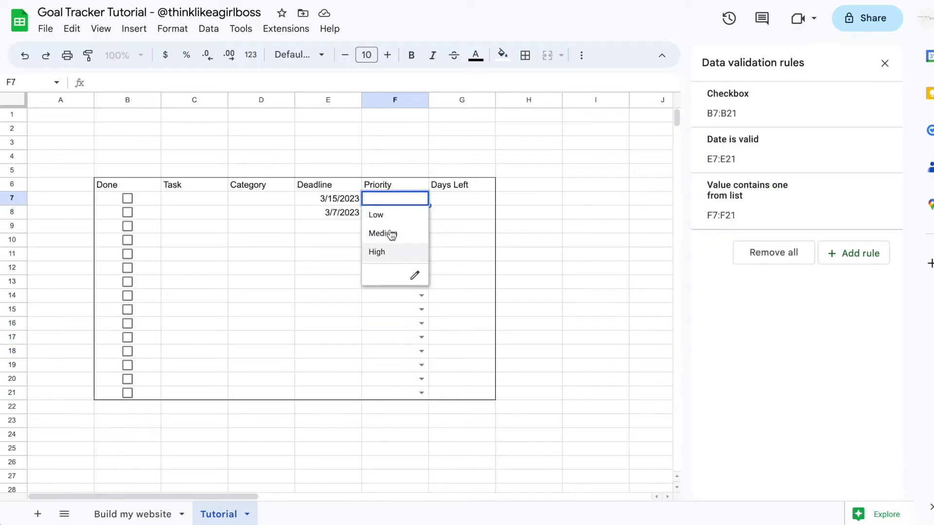
left_click(458, 228)
left_click(421, 226)
left_click(422, 310)
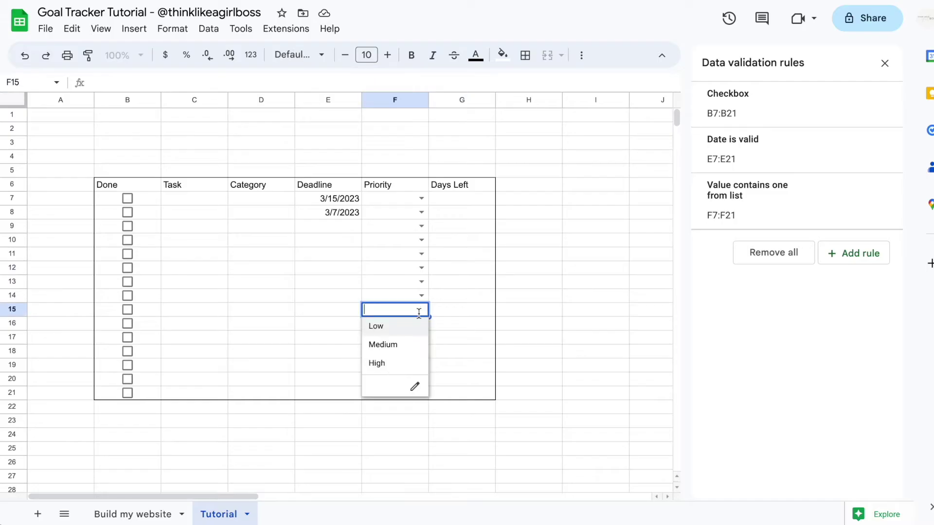
left_click(442, 324)
left_click(421, 351)
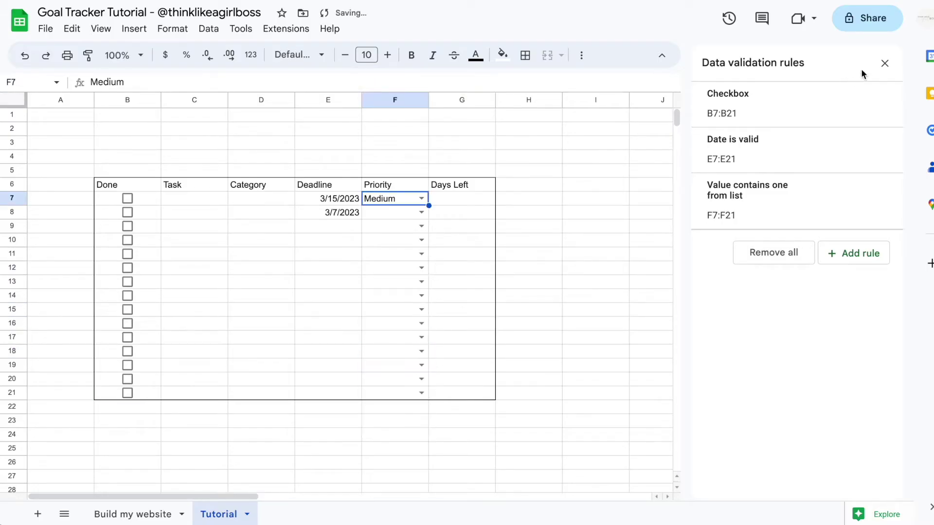
left_click(885, 63)
Step: Set the priority to High in F8 and to Medium in F9
left_click(421, 213)
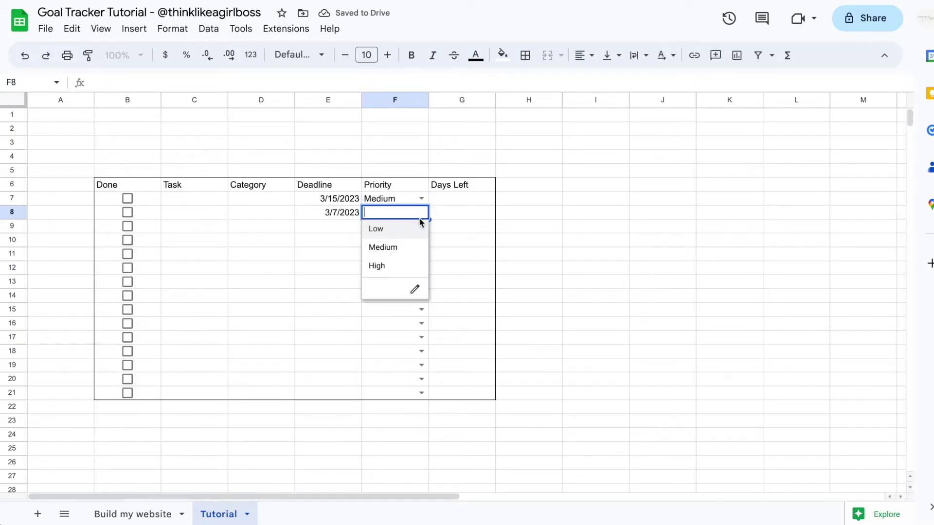
left_click(385, 266)
left_click(422, 226)
left_click(384, 260)
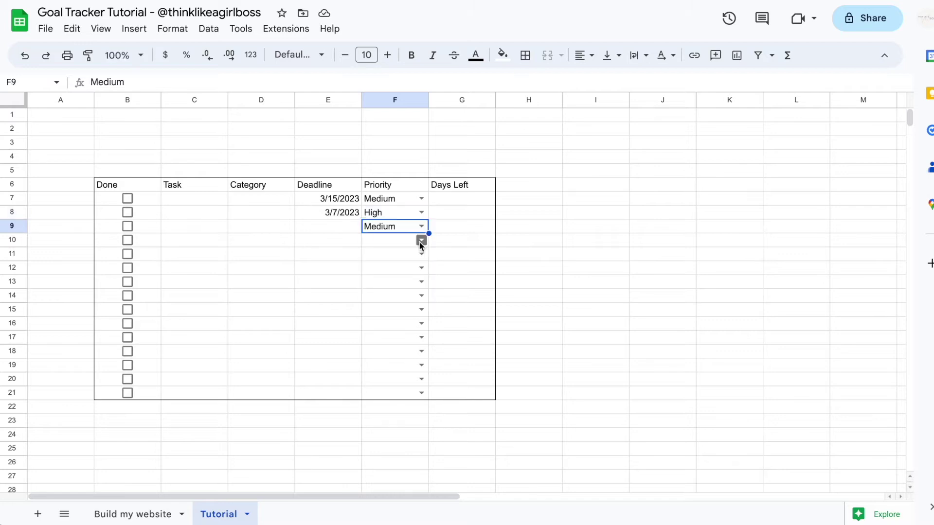
Step: Edit the dropdown rule of Priority cell F10, coloring Low light green, Medium light yellow and High light red
left_click(422, 241)
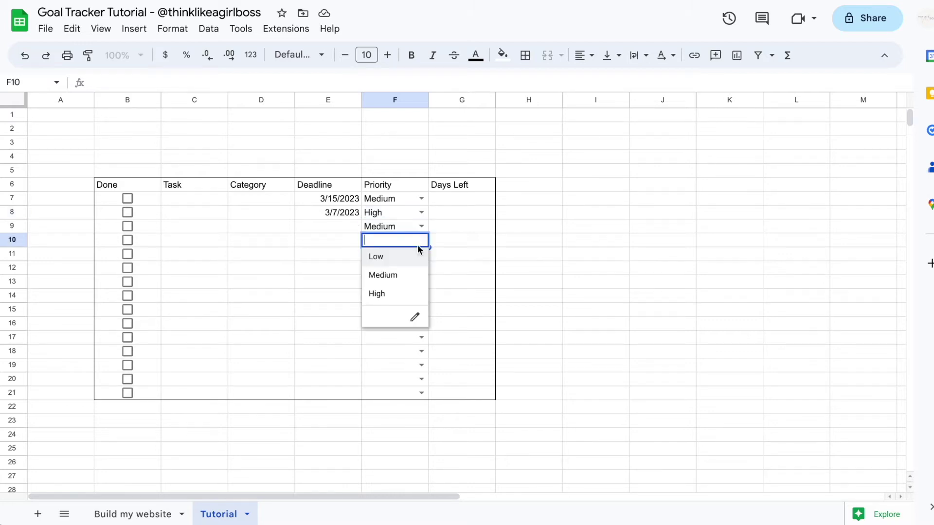
left_click(417, 319)
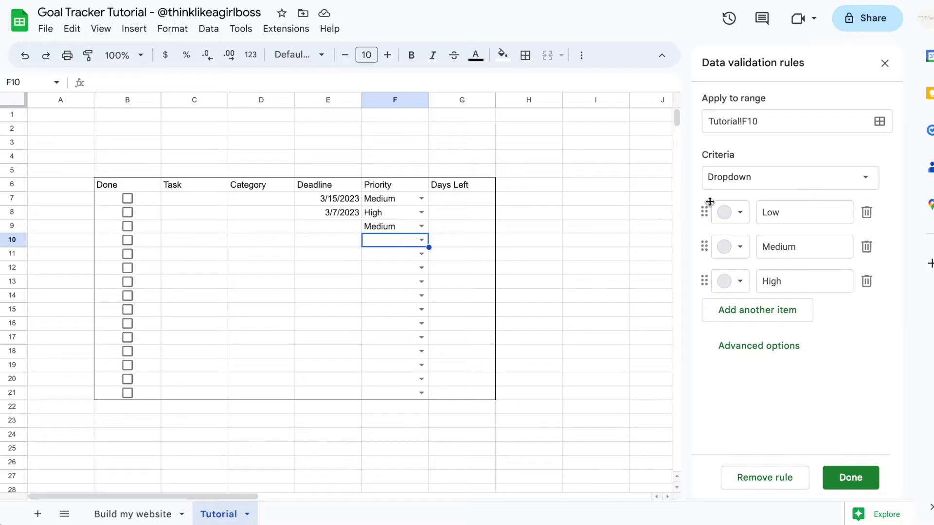
left_click(740, 214)
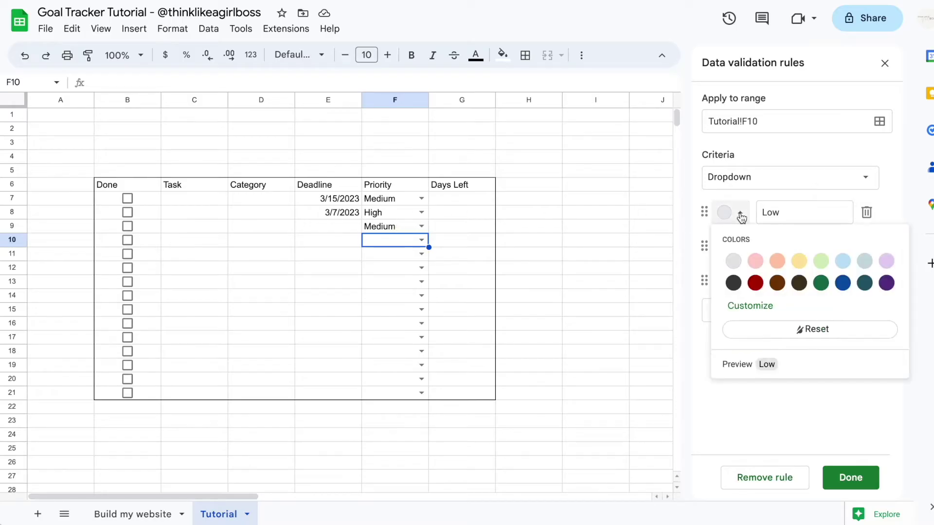
left_click(824, 261)
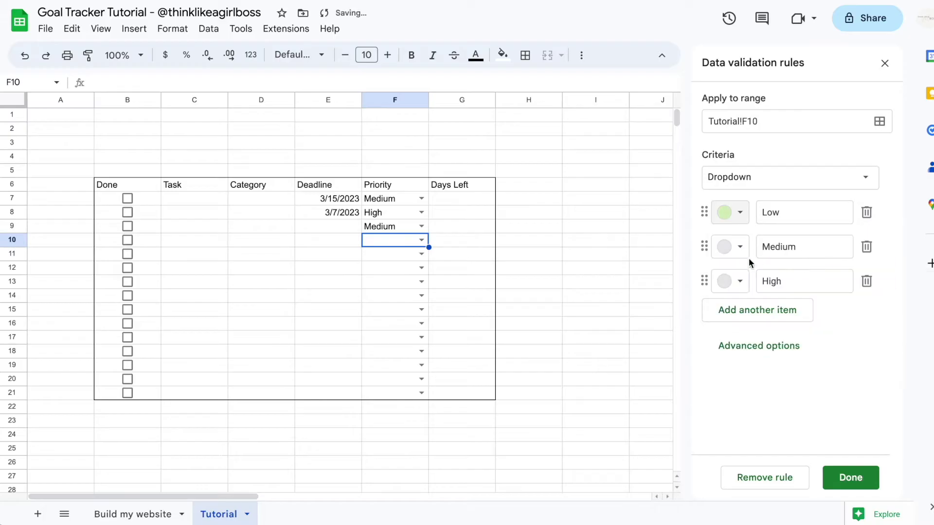
left_click(740, 247)
left_click(798, 296)
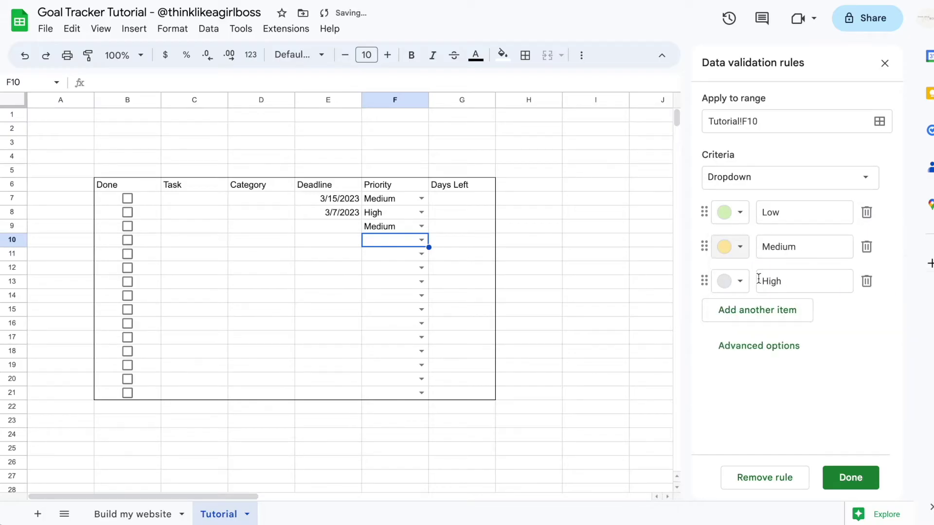
left_click(740, 282)
left_click(755, 330)
Step: Try custom colors for the High item, with text #be9898 and background #250603, and cancel them
left_click(740, 281)
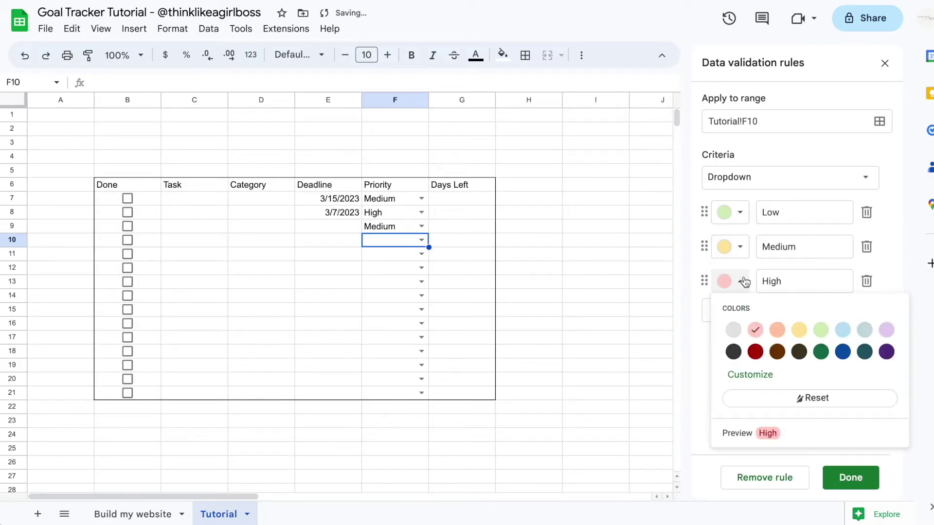
left_click(762, 374)
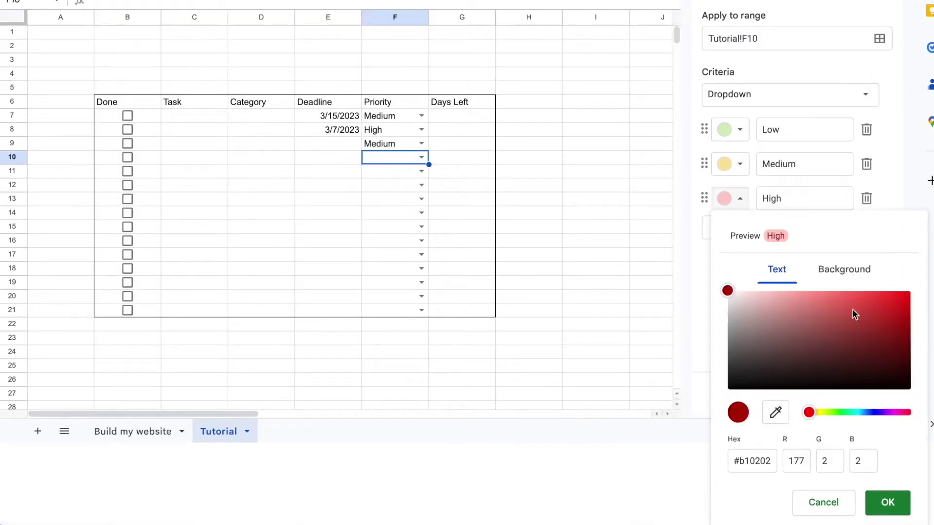
left_click(824, 502)
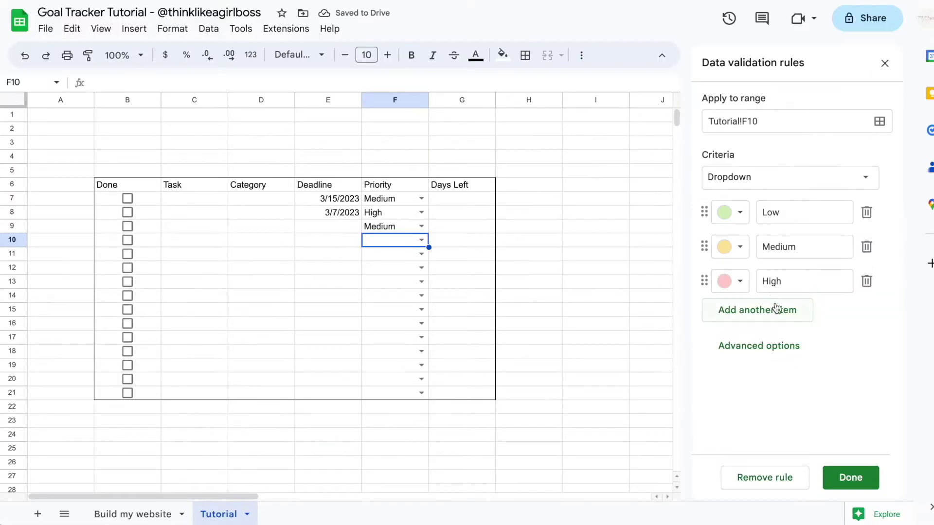
left_click(740, 281)
left_click(753, 375)
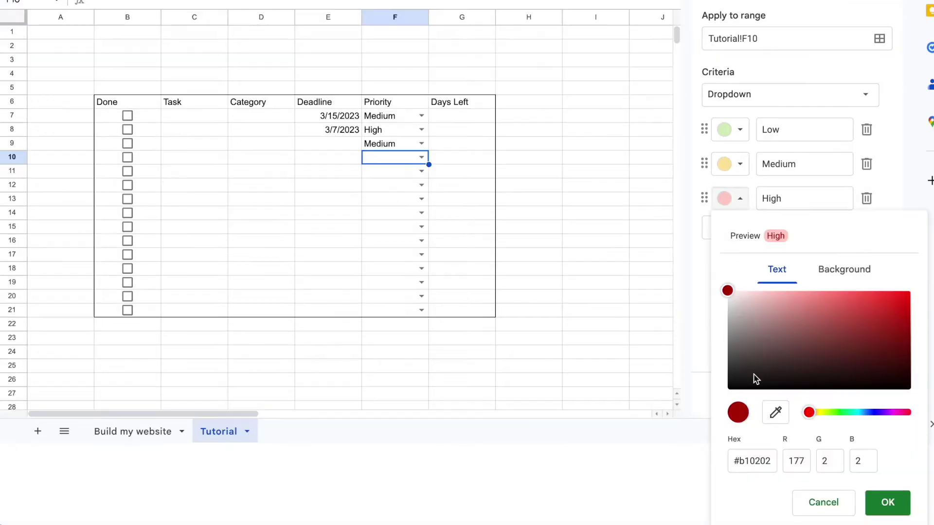
left_click_drag(732, 296, 765, 317)
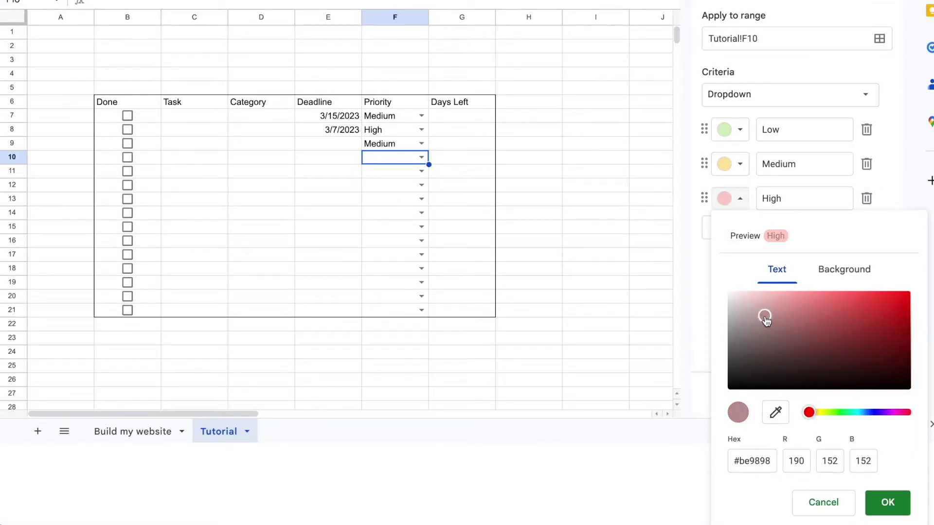
left_click(858, 273)
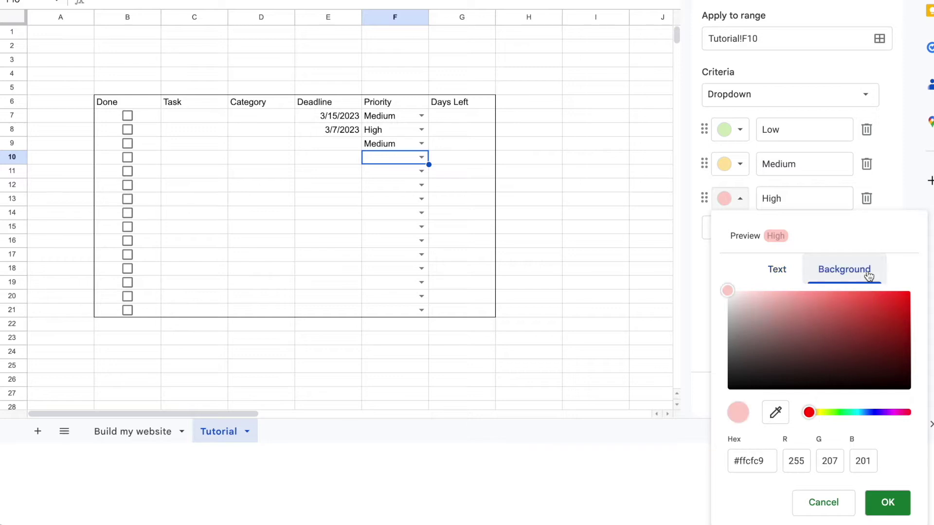
left_click_drag(807, 323, 899, 375)
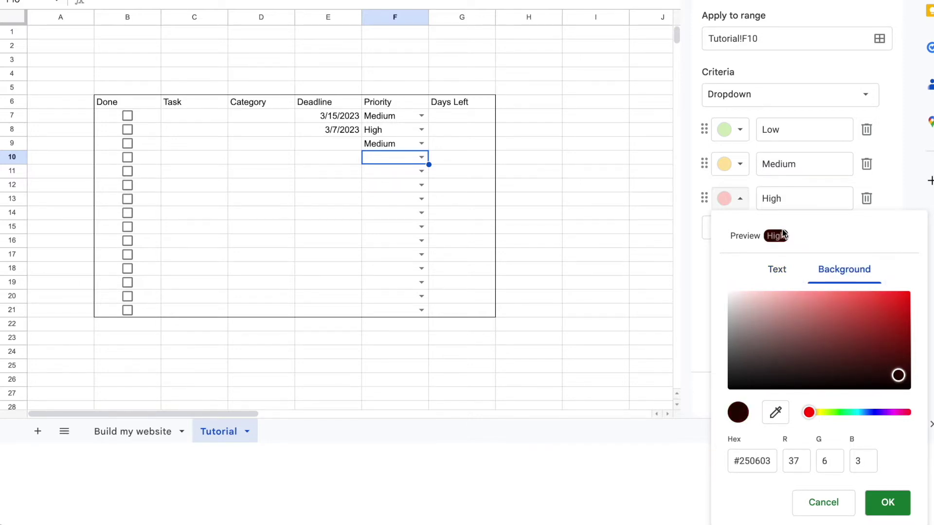
left_click(822, 502)
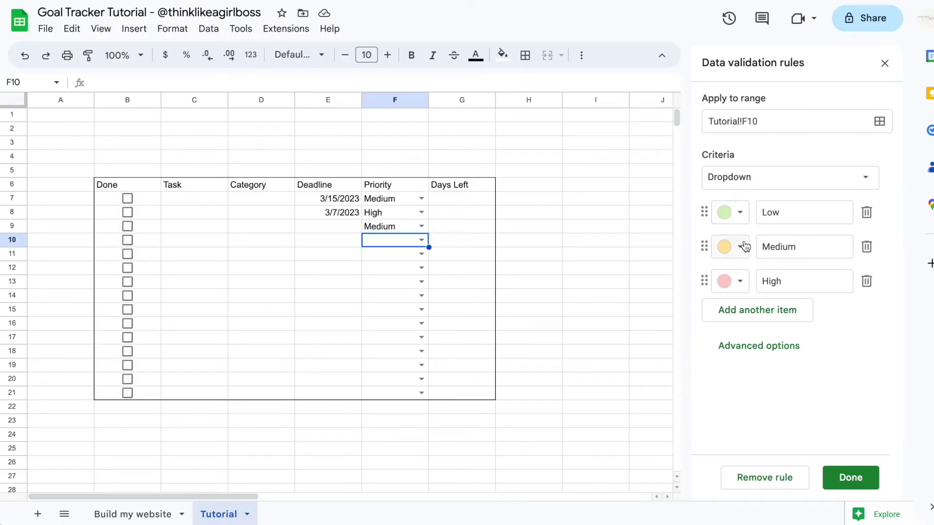
Step: Save the color-coded rule for all Priority dropdowns and set F10 to Low and F12 to High
left_click(849, 476)
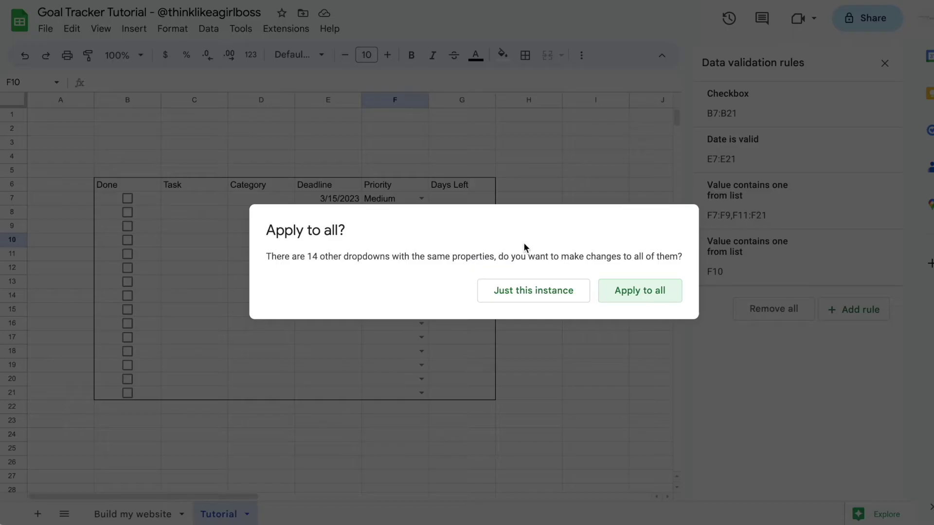
left_click(620, 293)
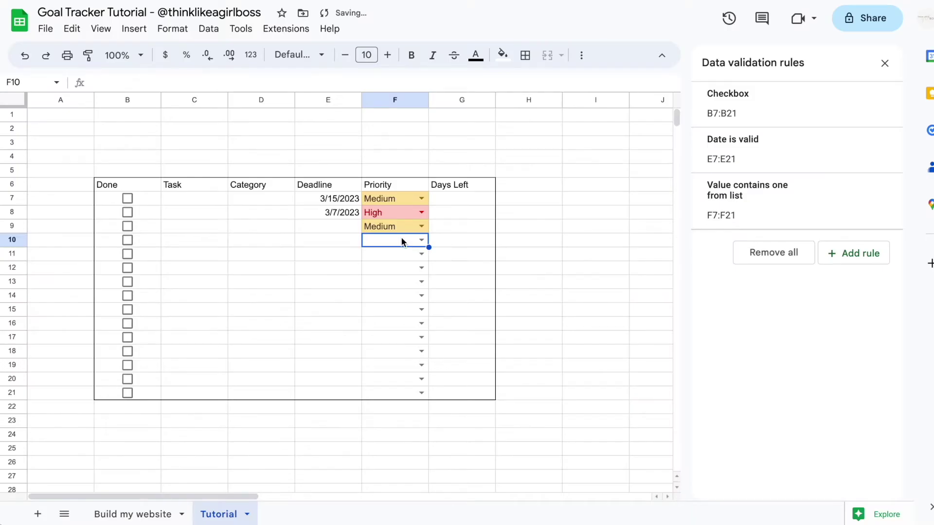
left_click(421, 240)
left_click(398, 263)
left_click(421, 267)
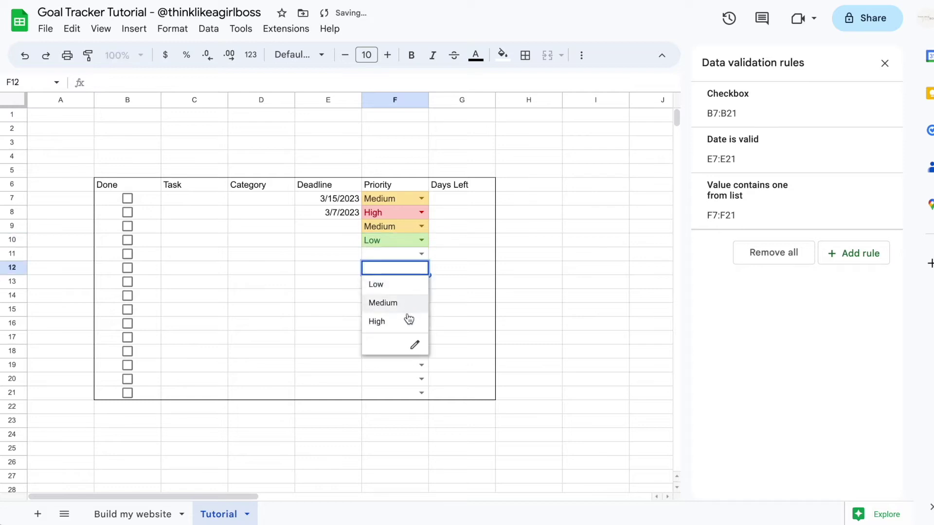
left_click(411, 317)
Step: Apply the Chip display style to all Priority dropdowns from F7's rule and set F14 to Low
left_click(411, 195)
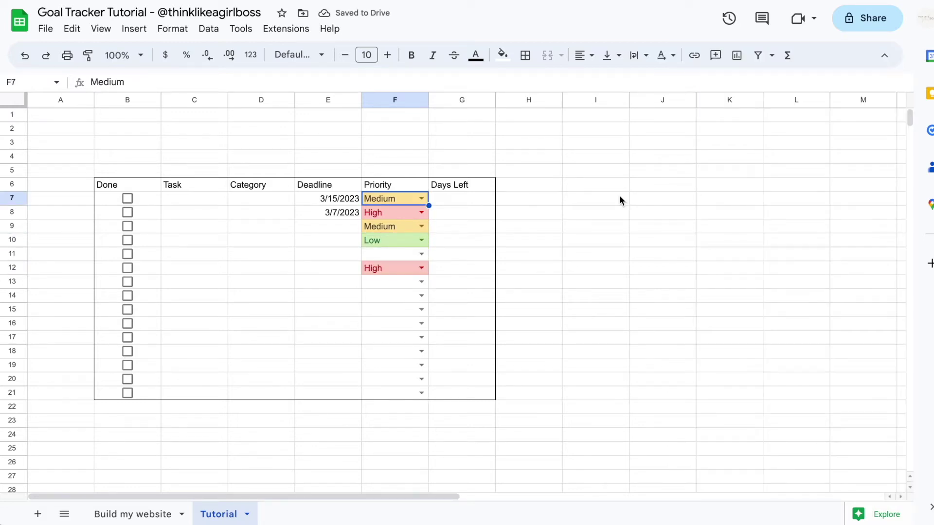
left_click(421, 198)
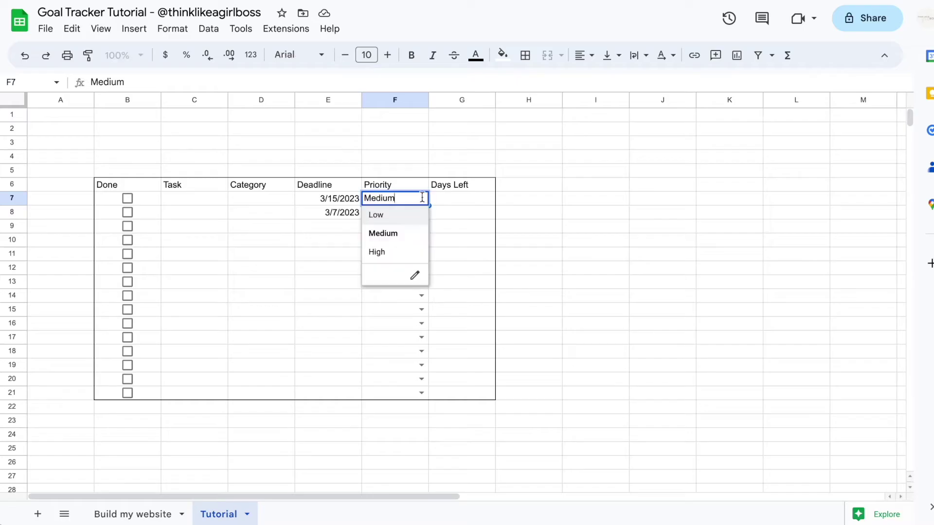
left_click(415, 276)
left_click(729, 348)
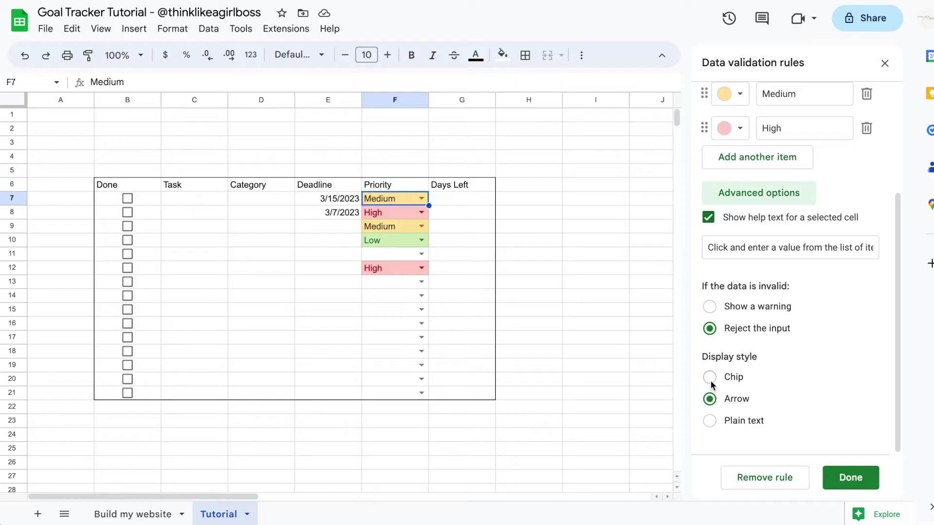
left_click(711, 378)
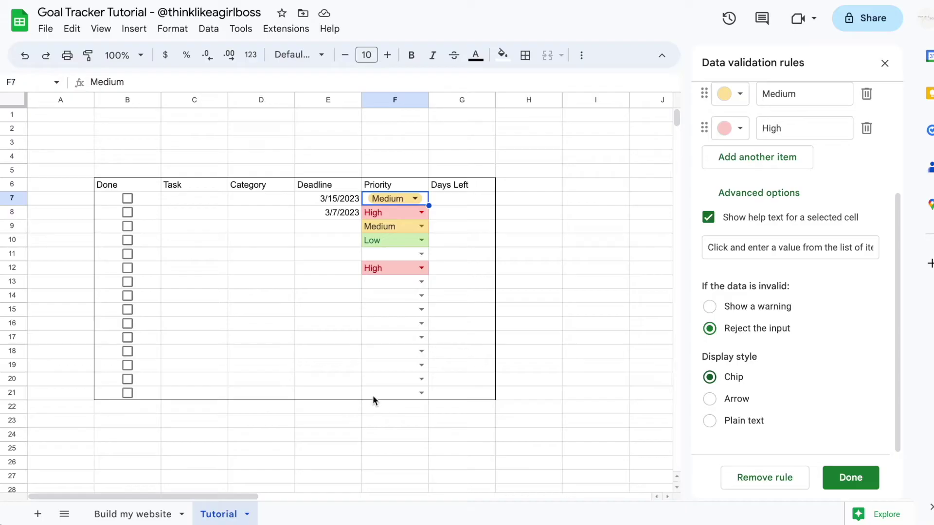
left_click(865, 482)
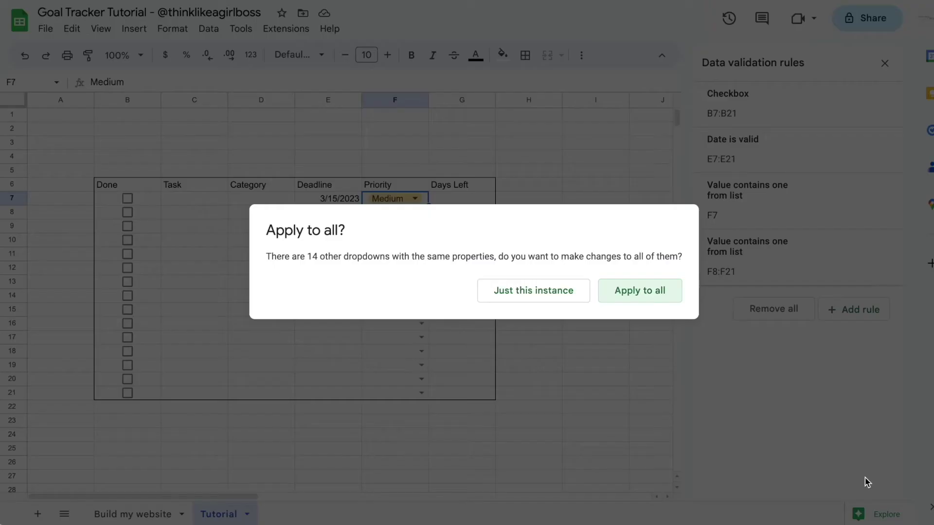
left_click(630, 293)
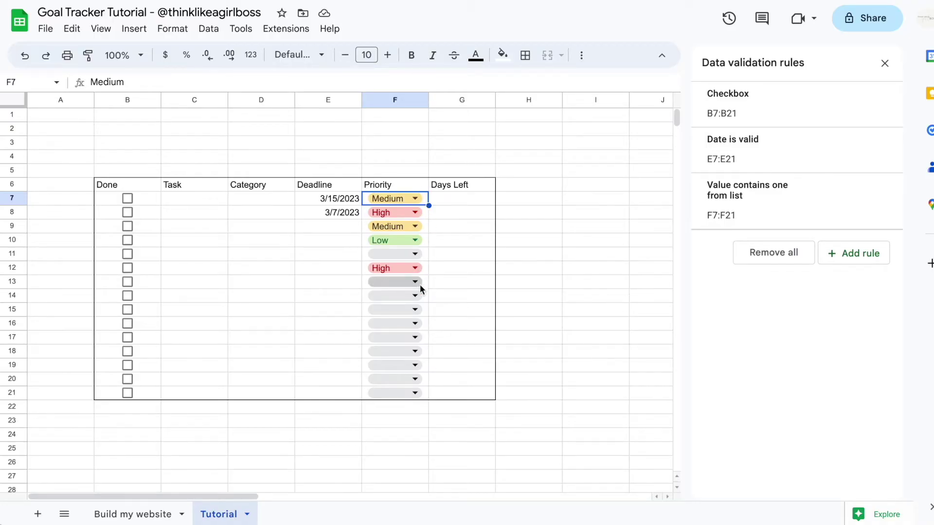
left_click(414, 295)
left_click(407, 322)
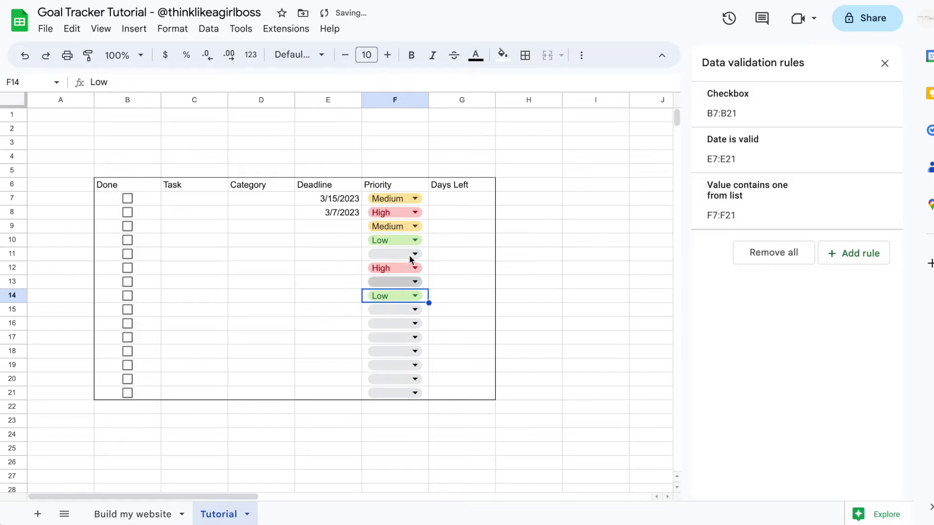
Step: Undo the F14 priority choice and the Chip display style change on the Priority dropdowns
key("ctrl+z")
key("ctrl+z")
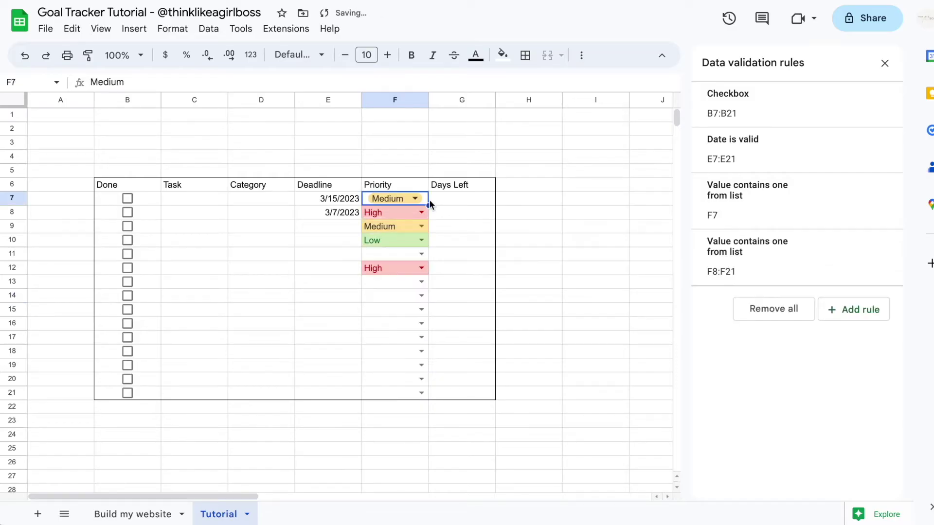
left_click(442, 226)
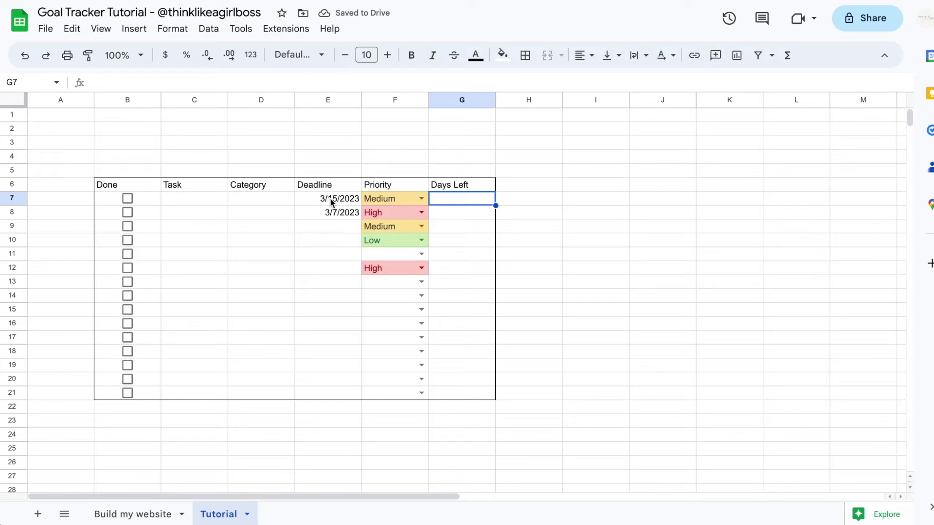
Step: Start a custom date format for Deadline cells E7:E21 and choose the Tue, Aug 5, 1930 pattern
left_click_drag(330, 198, 327, 268)
left_click_drag(321, 325, 314, 395)
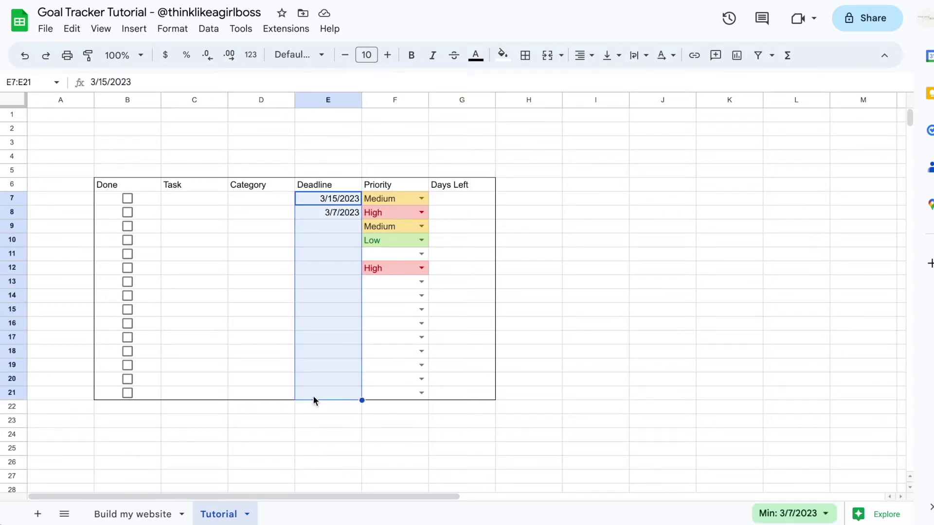
left_click(174, 31)
mouse_move(203, 84)
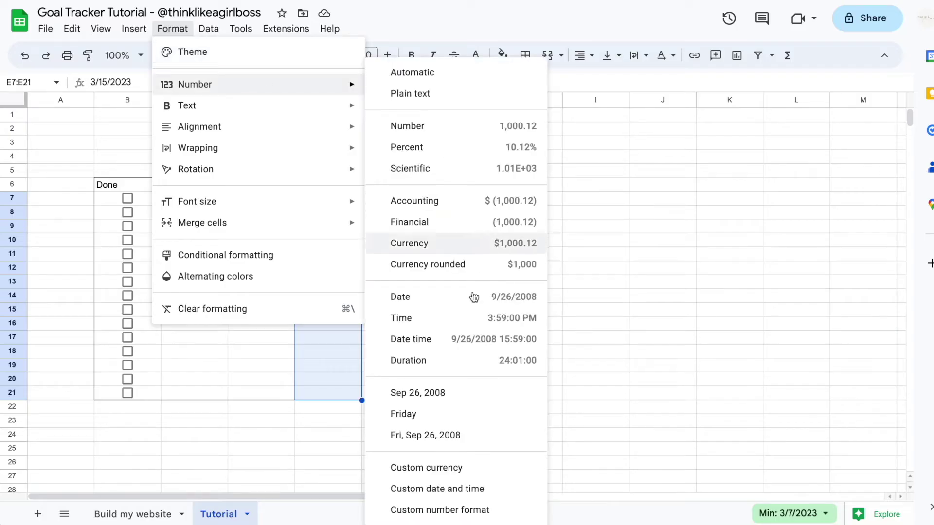
left_click(492, 488)
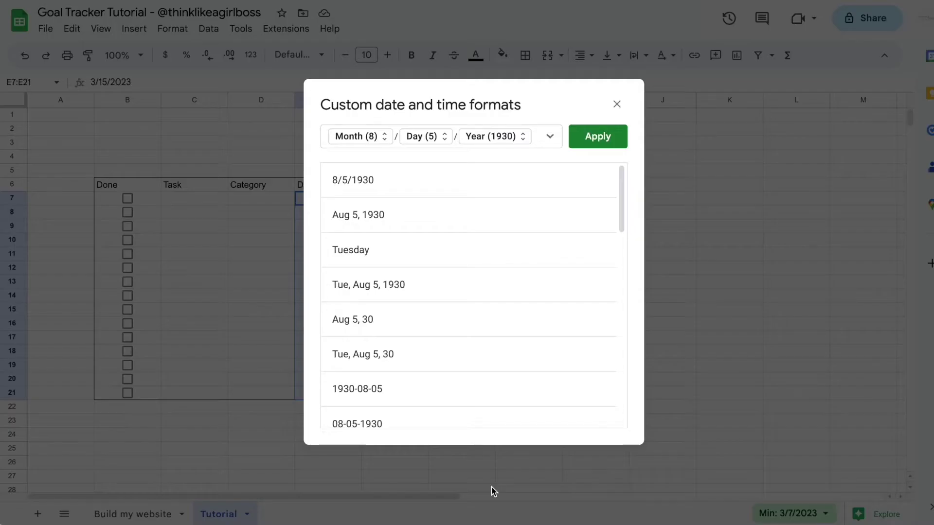
left_click(399, 288)
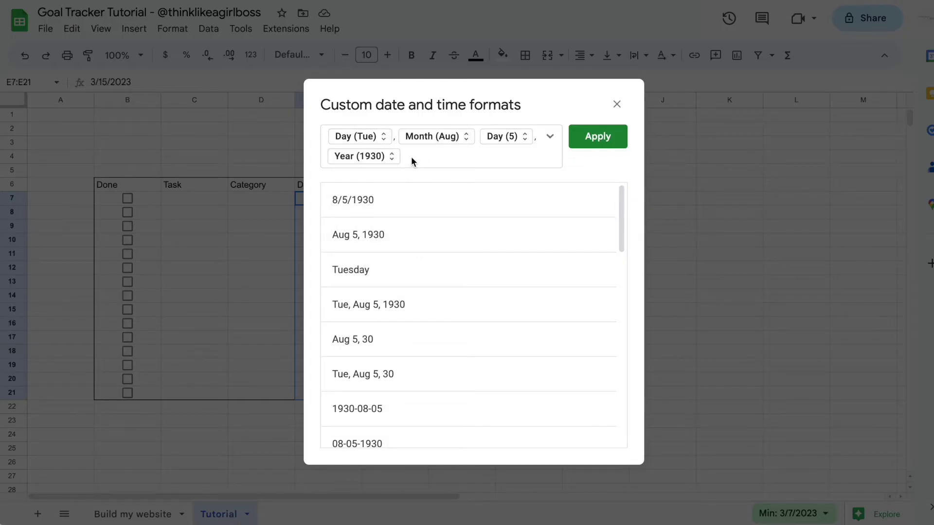
Step: Clear all parts of the custom date format and begin a new one with Day followed by a hyphen
key("BackSpace")
key("BackSpace")
key("BackSpace")
key("BackSpace")
key("BackSpace")
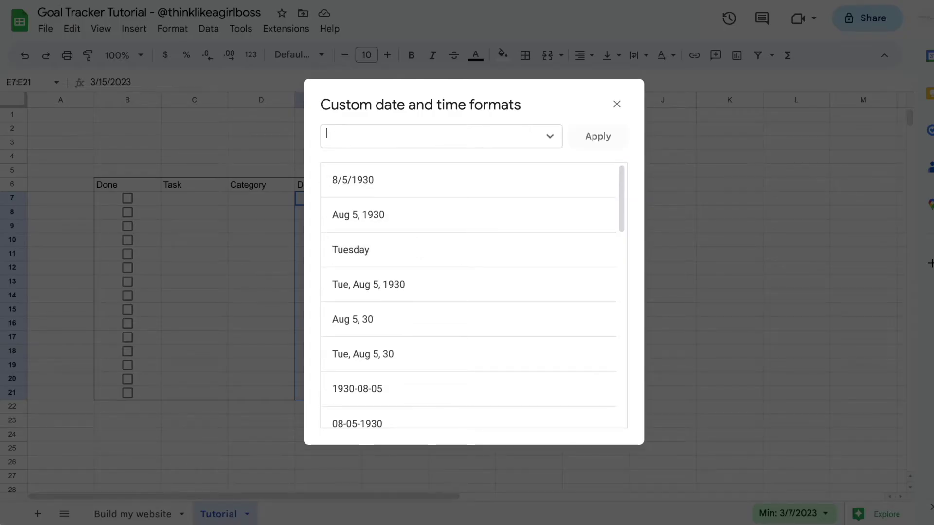
left_click(553, 138)
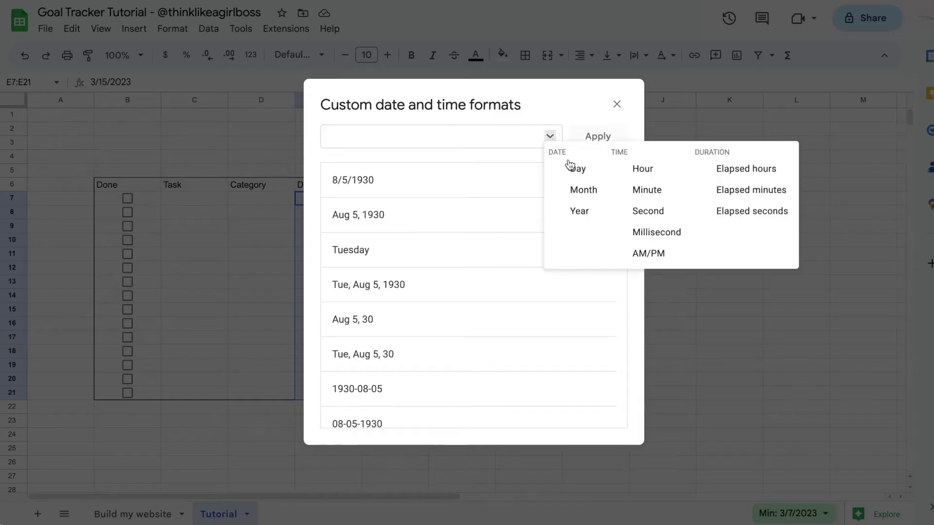
left_click(574, 168)
left_click(553, 139)
left_click(494, 138)
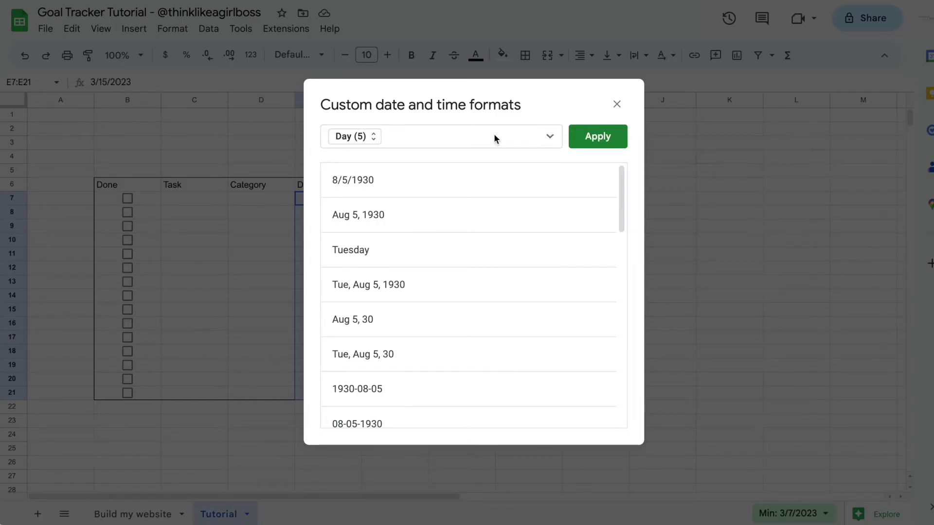
type("-")
Step: Add Month, a hyphen and Year to the custom date format, with the month as full name (August)
left_click(550, 137)
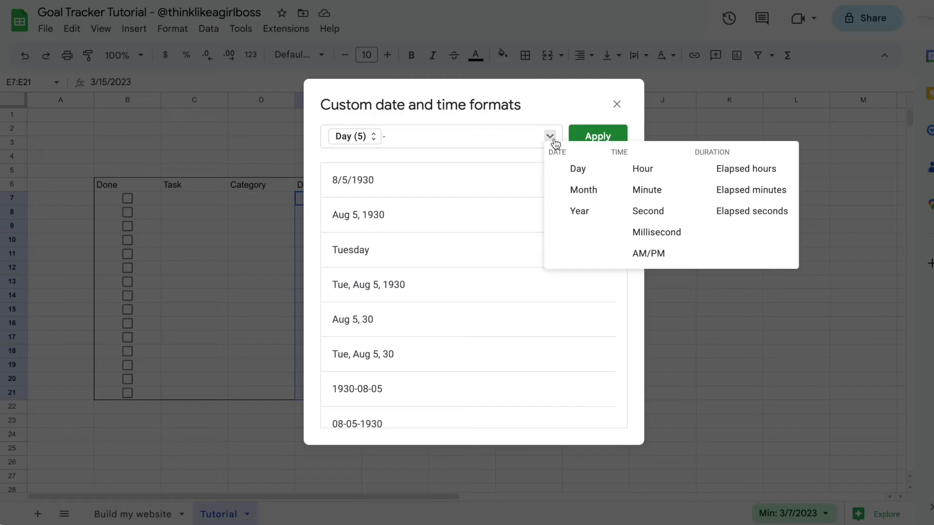
left_click(597, 197)
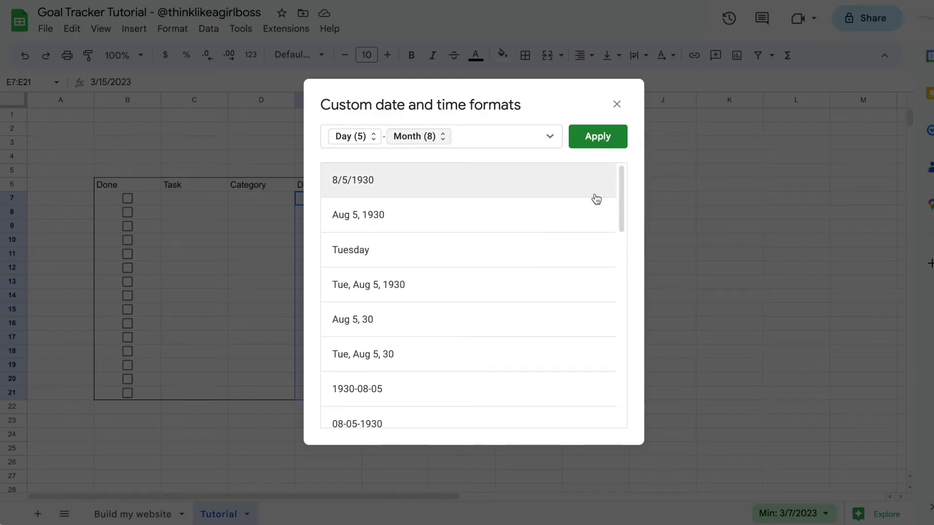
left_click(511, 137)
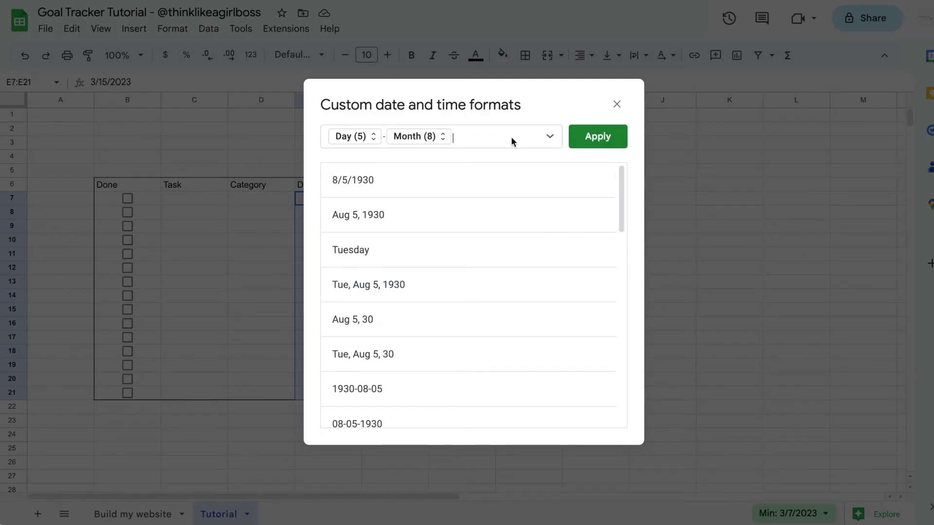
type("-")
left_click(550, 136)
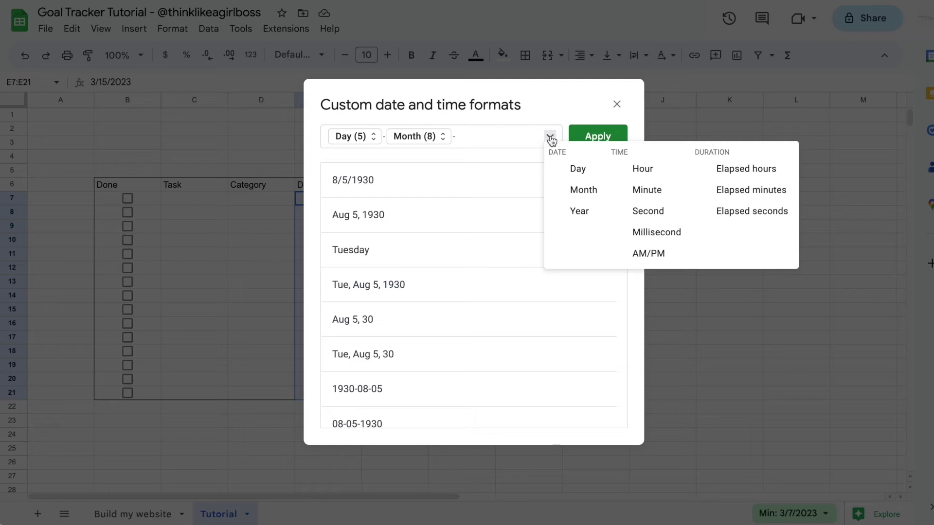
left_click(589, 210)
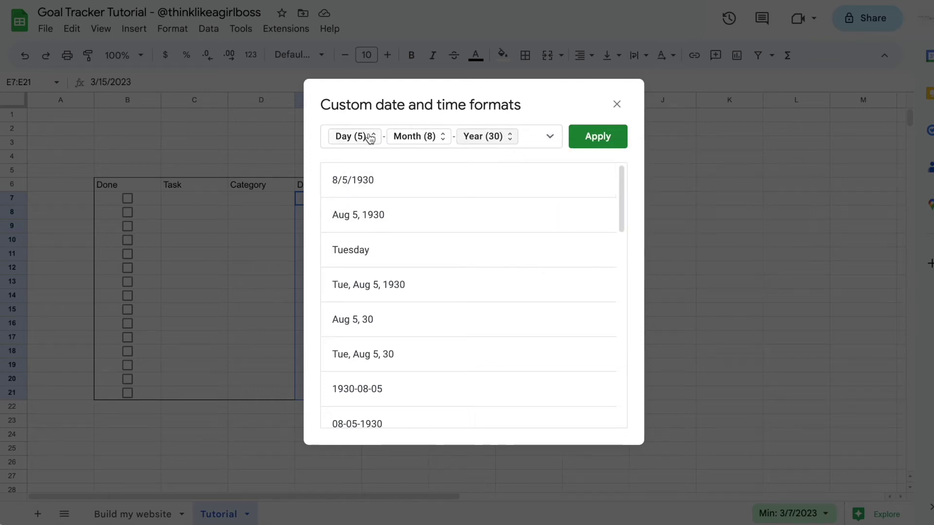
left_click(435, 138)
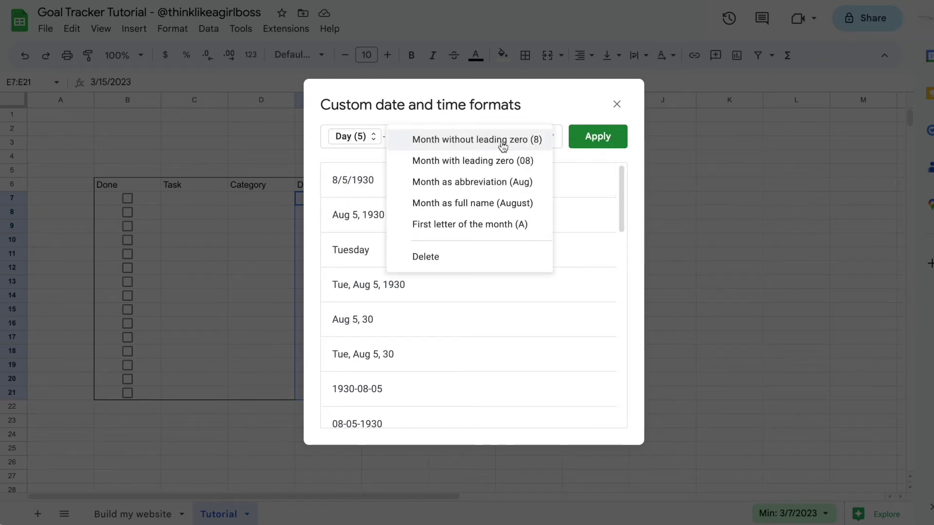
left_click(500, 203)
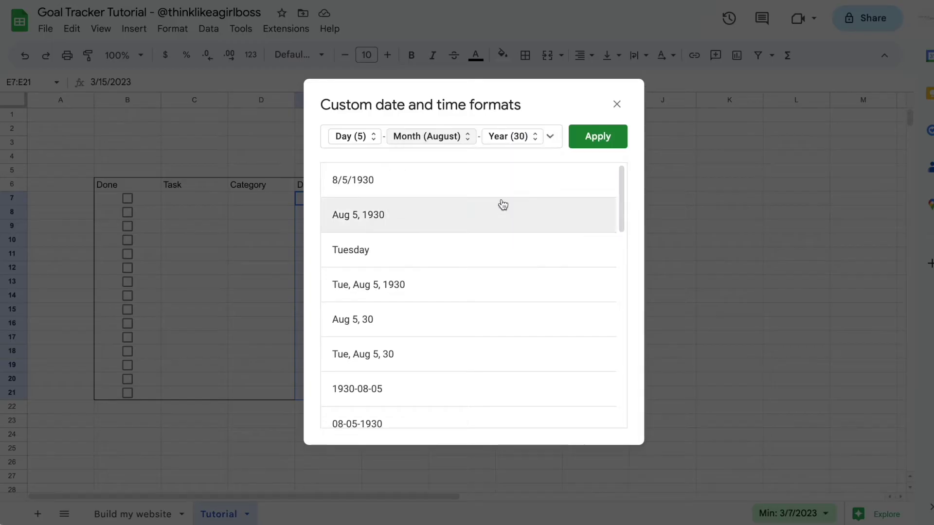
Step: Choose the Tue, Aug 5, 1930 date pattern and apply it to Deadline cells E7:E21
left_click(403, 295)
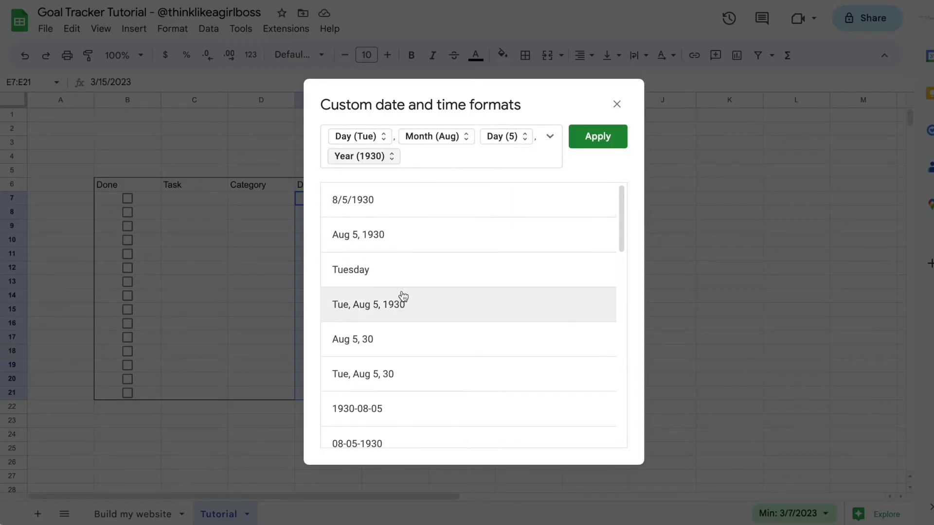
left_click(604, 147)
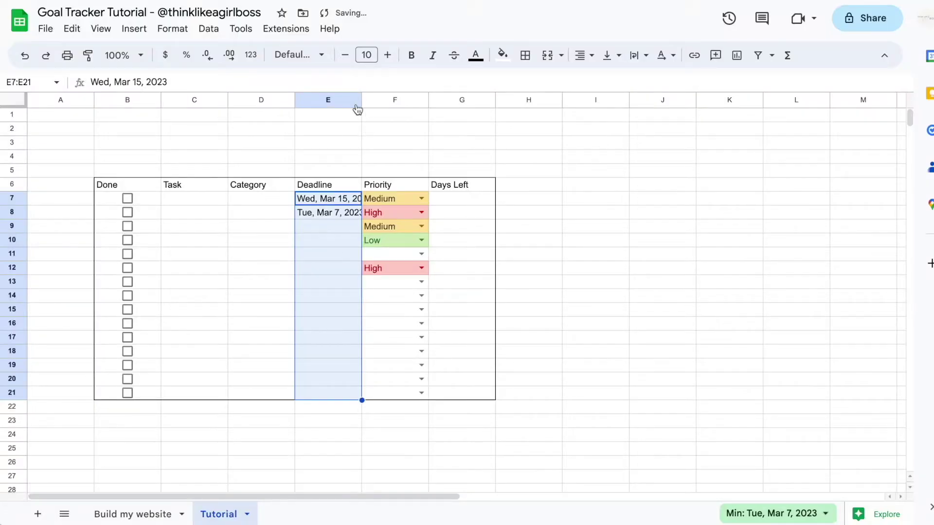
Step: Widen column E to fit the full dates and center-align the Deadline cells E7:E21
left_click_drag(362, 100, 414, 100)
left_click(581, 55)
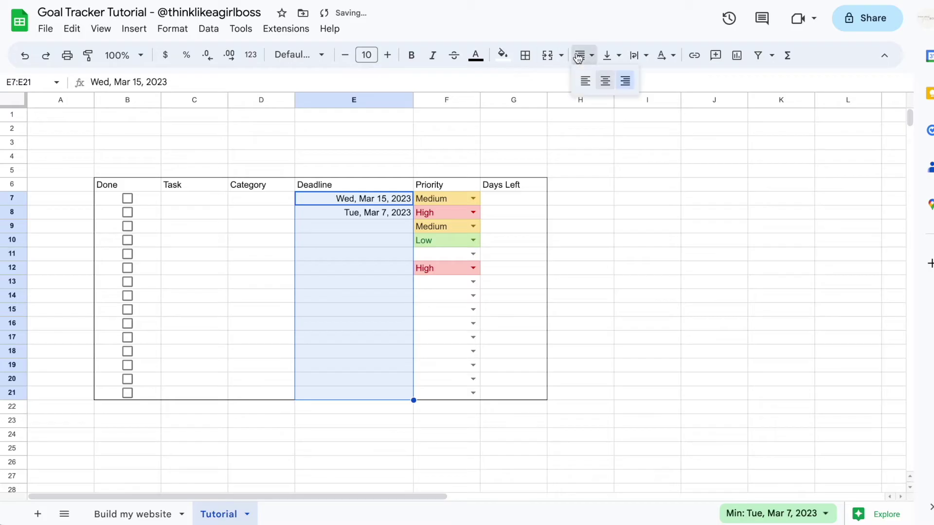
left_click(604, 79)
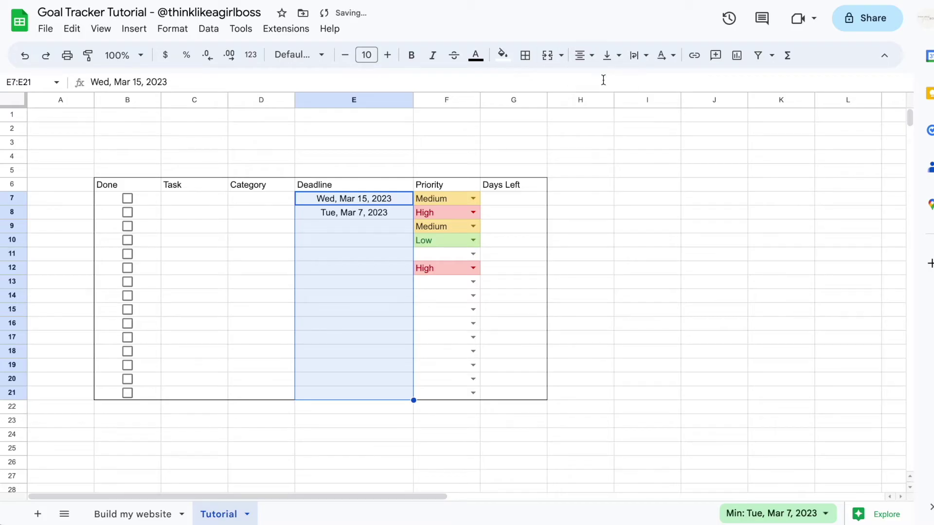
Step: Enter =today() in cell E2 above the Deadline column
left_click(396, 134)
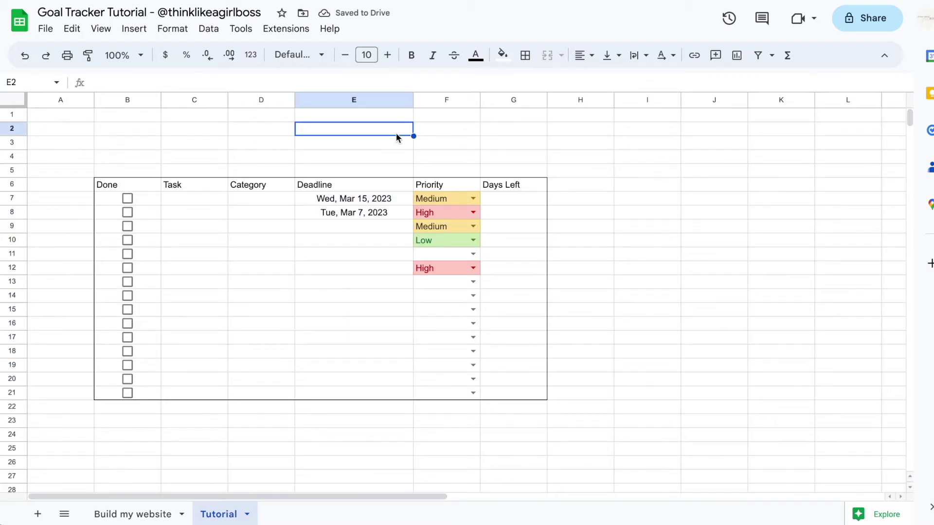
type("=today()")
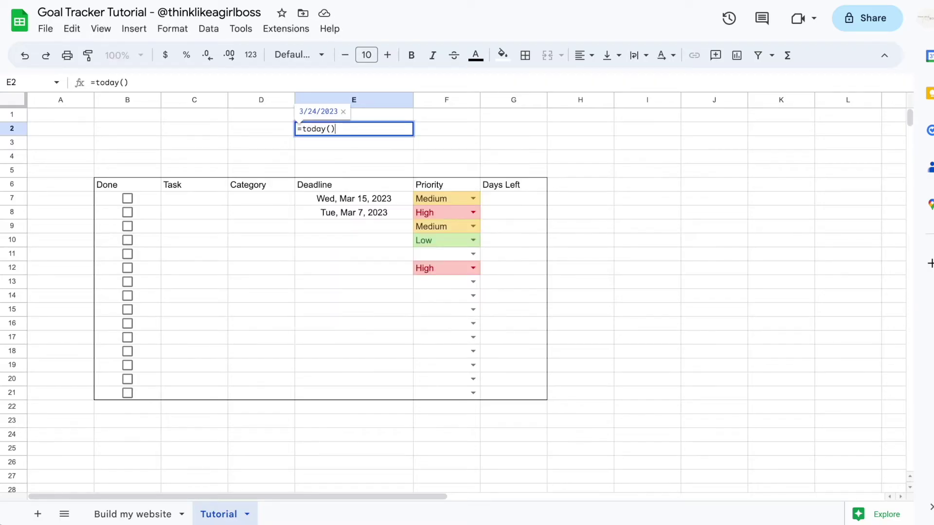
key("Return")
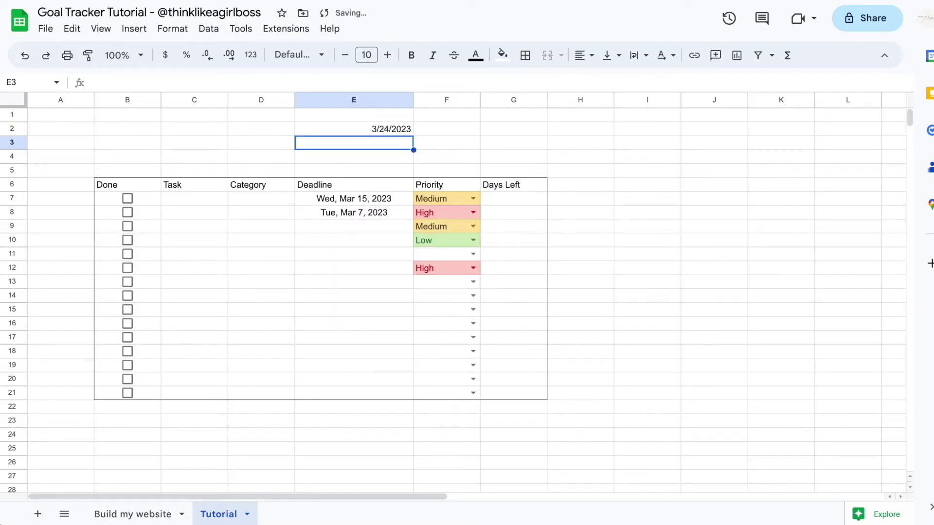
Step: Copy the formatting of Deadline cell E8 onto the current-date cell E2
left_click(350, 129)
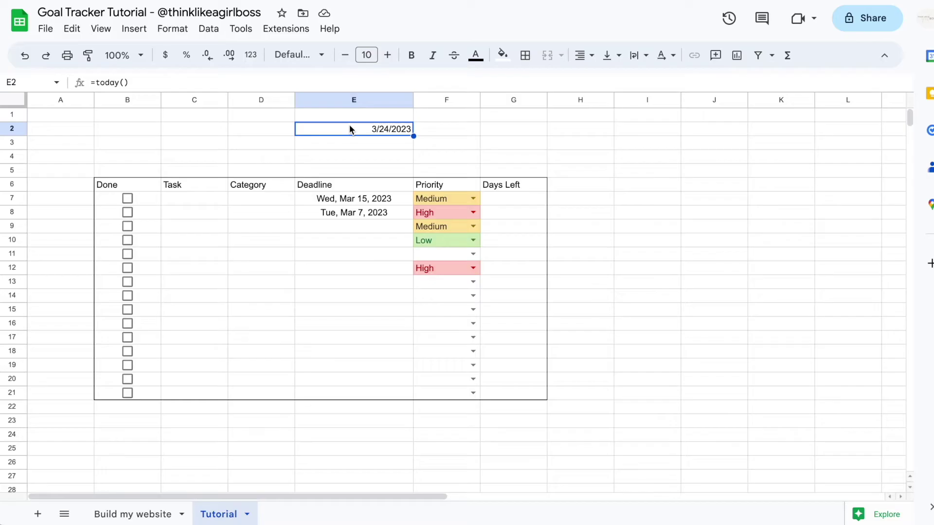
left_click(355, 215)
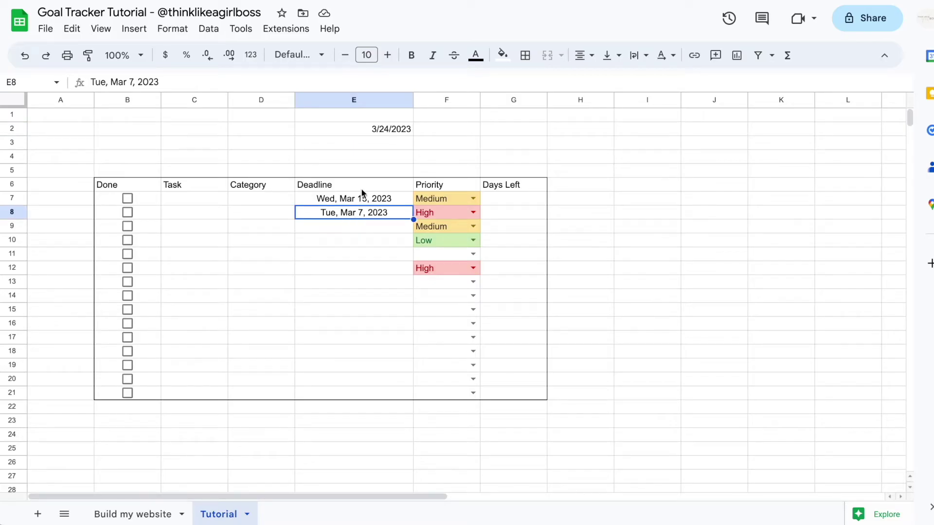
left_click(392, 133)
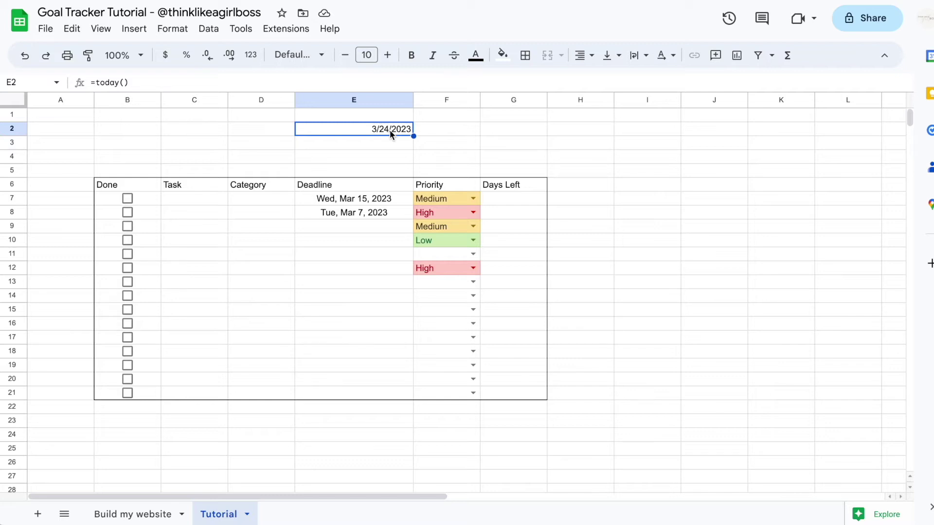
left_click(369, 214)
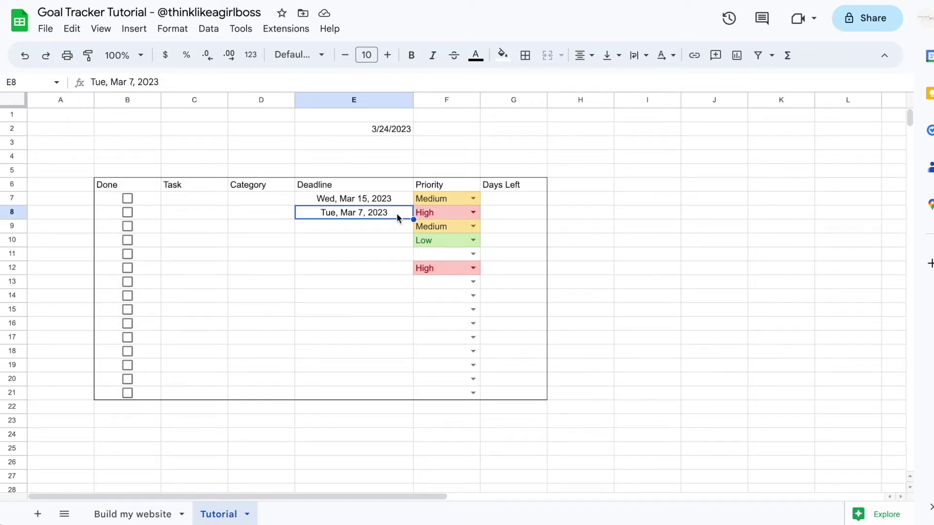
left_click(88, 57)
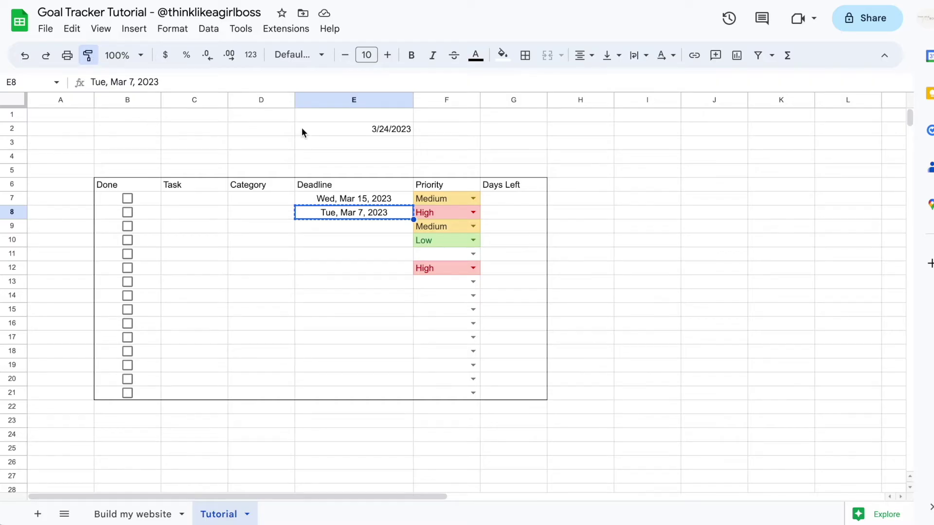
left_click(378, 131)
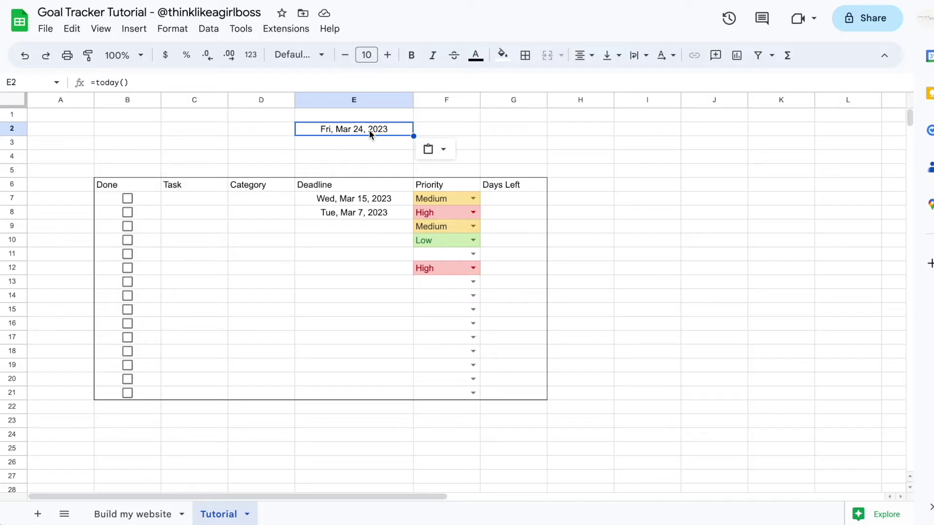
Step: Add the bold label "today:" in cell D2, beside the current date
left_click(255, 130)
type("today:")
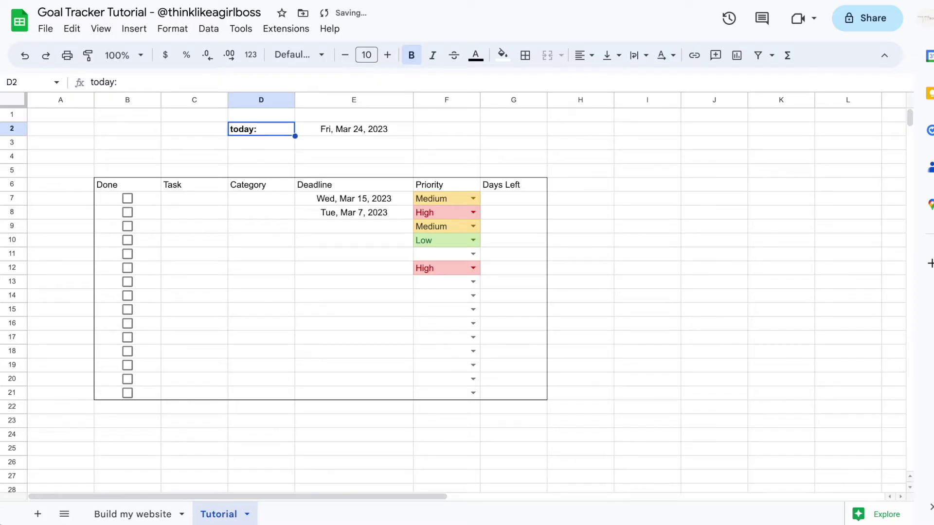
Step: Change the deadlines to March 30, 2023 in E7 and April 12, 2023 in E8
left_click(353, 171)
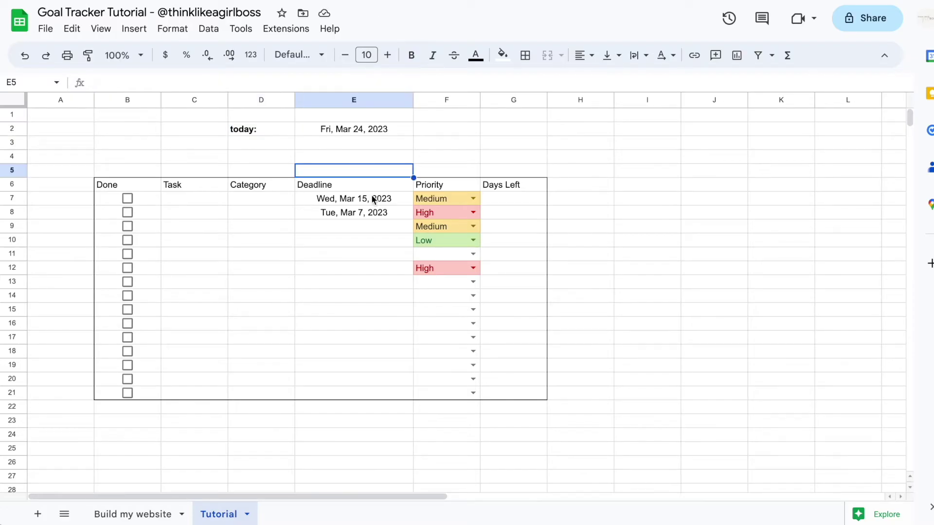
double_click(371, 198)
left_click(370, 305)
double_click(358, 212)
left_click(401, 235)
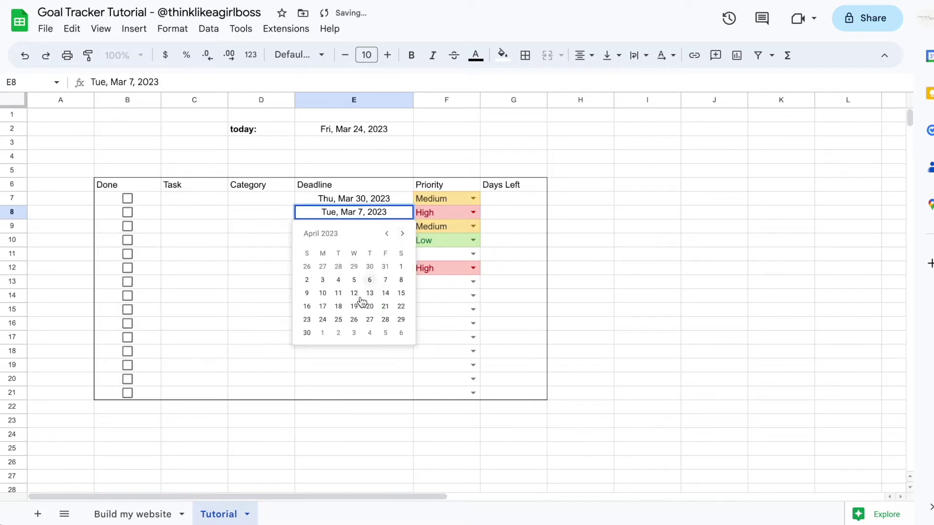
left_click(355, 293)
Step: Test the Days Left ARRAYFORMULA on the Build my website sheet by clearing G7 and undoing it, and inspect cells G8 and G9
left_click(507, 200)
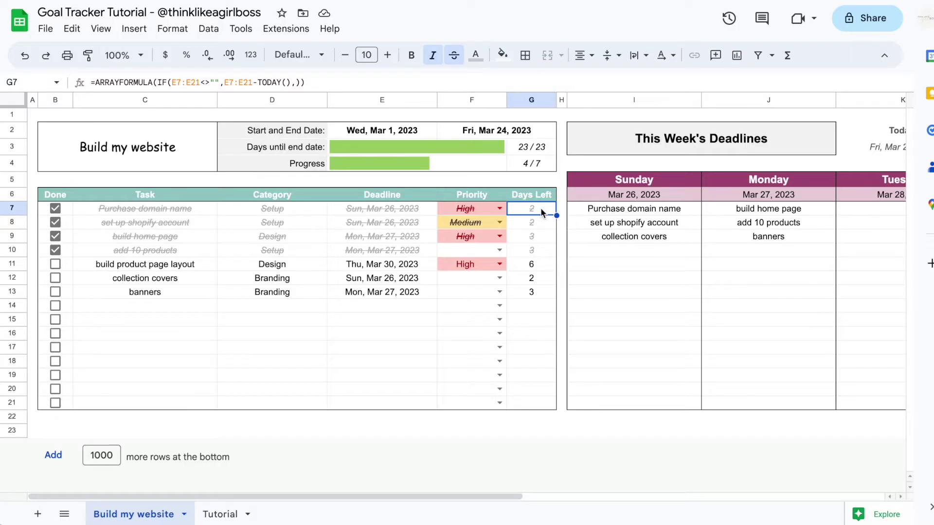
left_click_drag(540, 207, 540, 402)
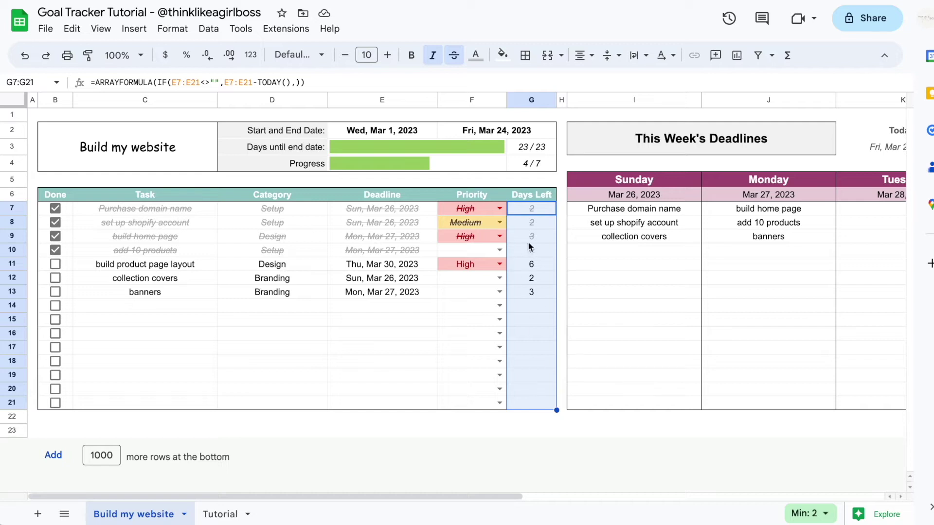
left_click(538, 206)
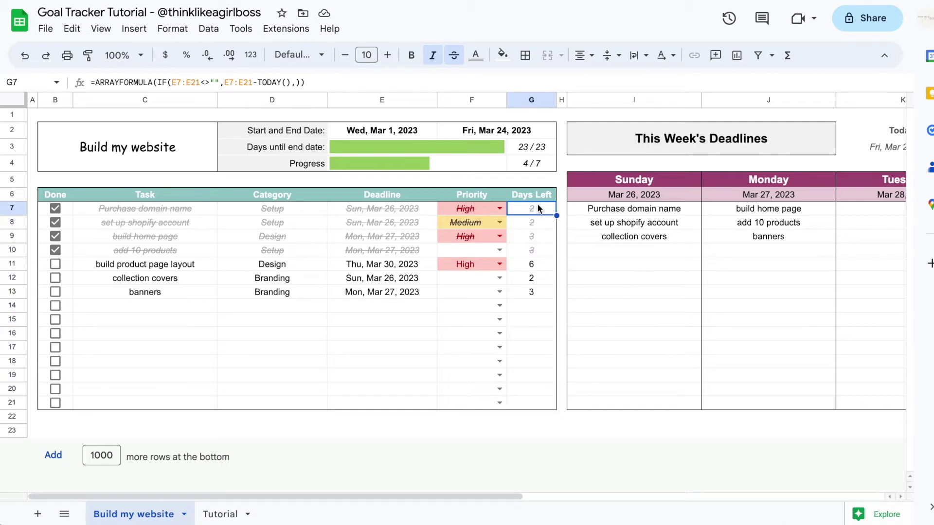
key("Delete")
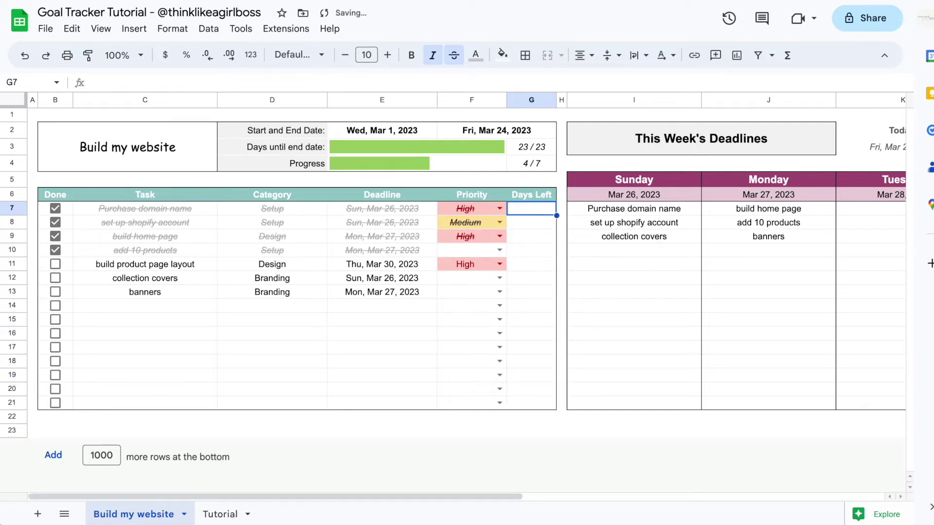
key("ctrl+z")
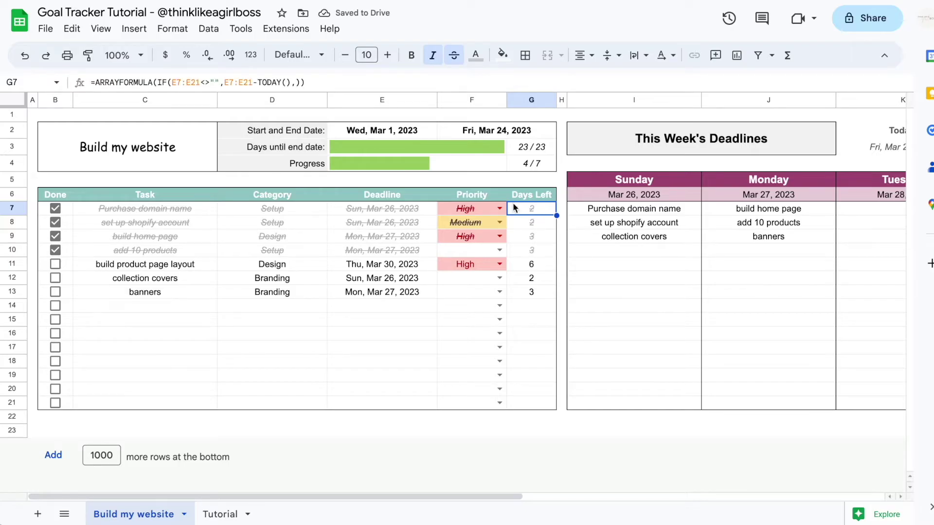
left_click(526, 228)
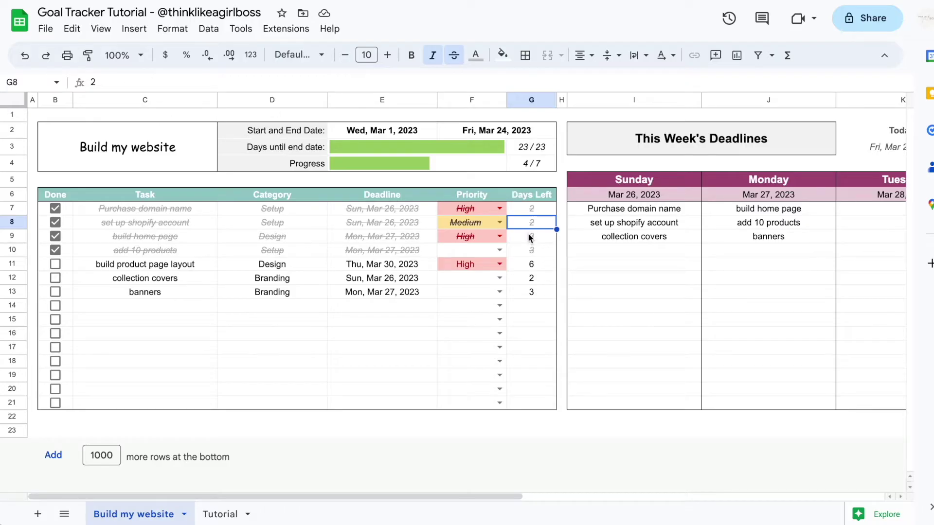
left_click(530, 236)
left_click(207, 57)
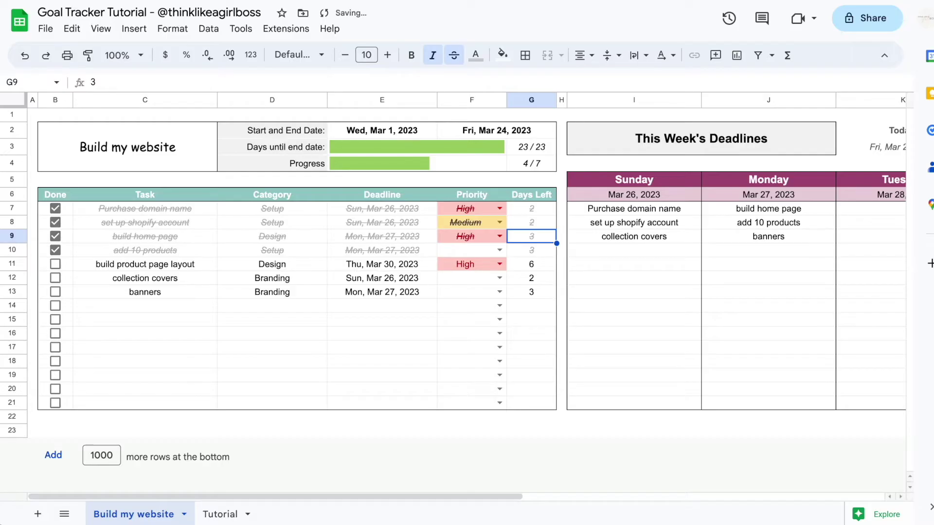
left_click(540, 212)
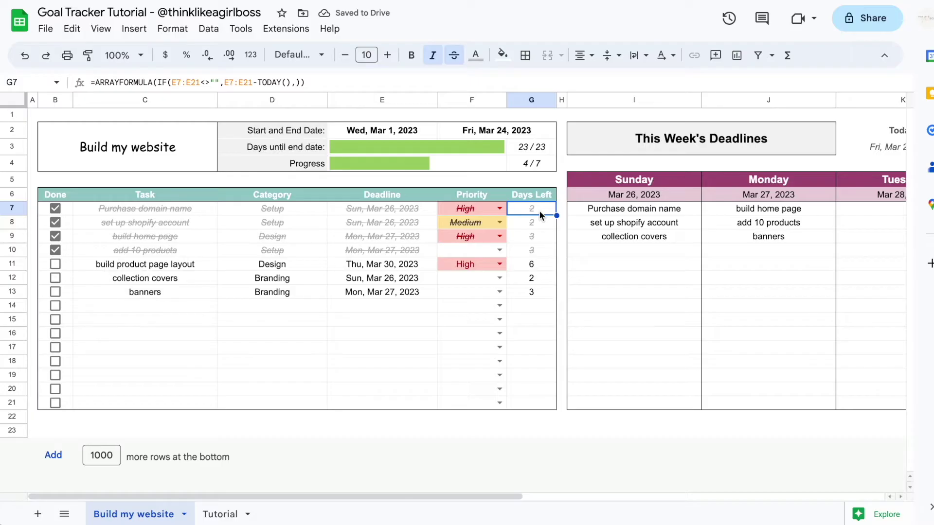
Step: Enter the Days Left formula =E7-today() in cell G7 of the Tutorial sheet
left_click(220, 514)
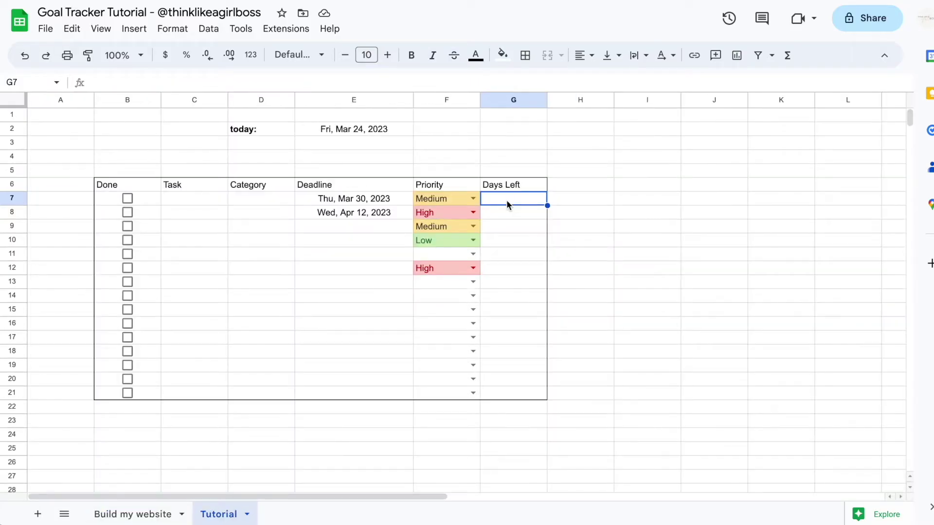
type("=")
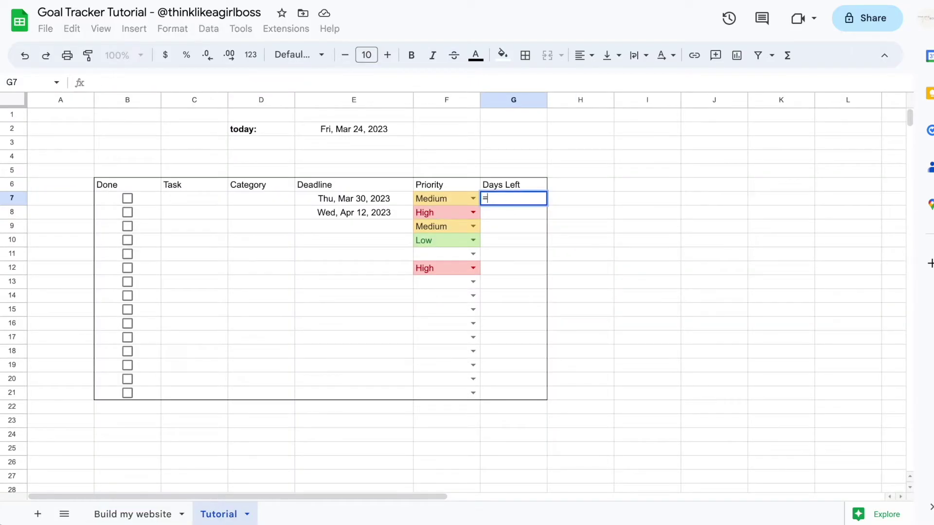
left_click(350, 197)
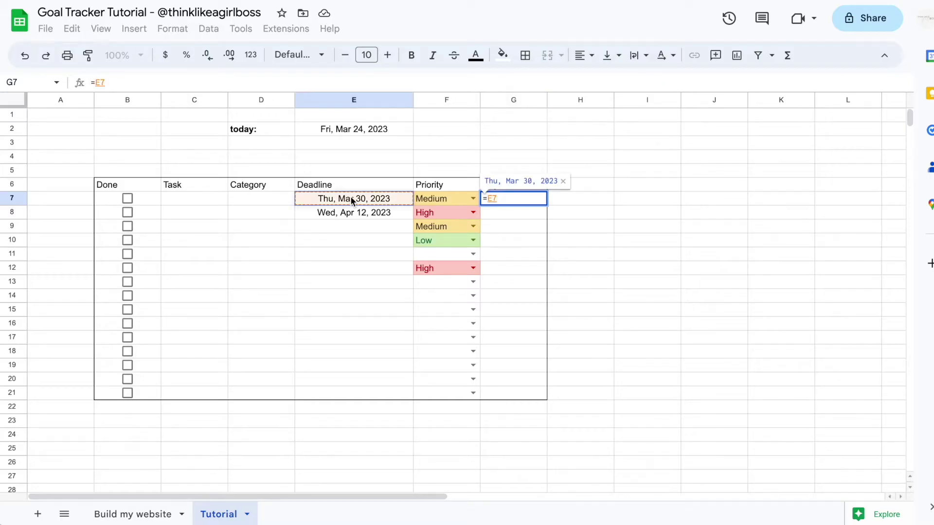
type("-today()")
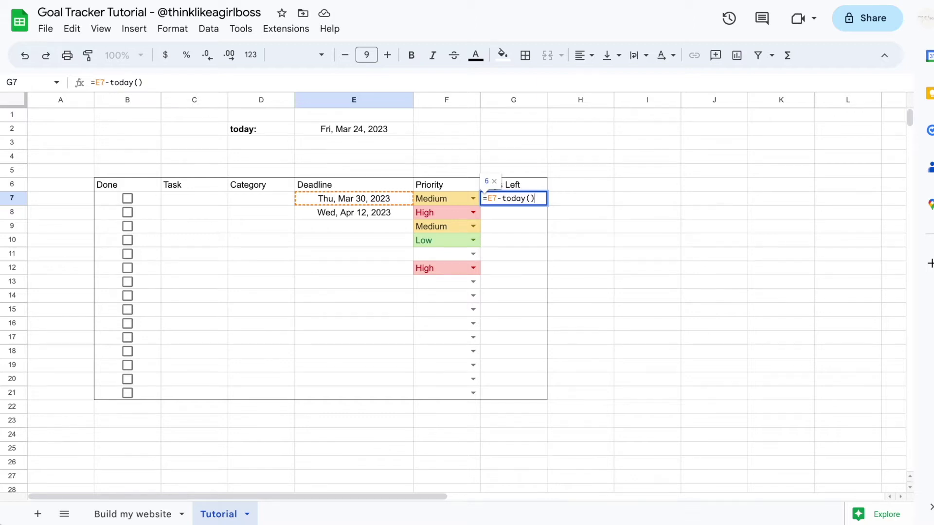
key("Return")
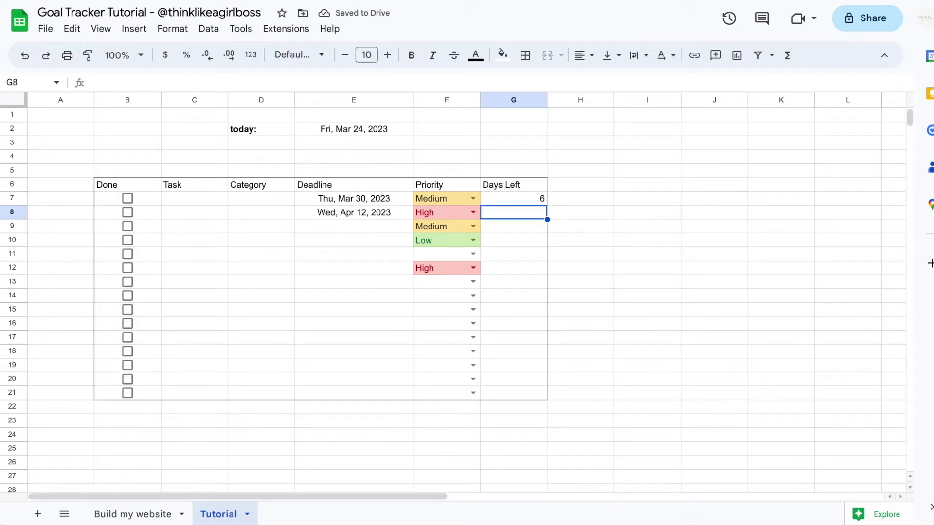
Step: Center-align the Days Left cells G7:G21
key("Up")
left_click_drag(492, 200, 497, 399)
left_click(582, 55)
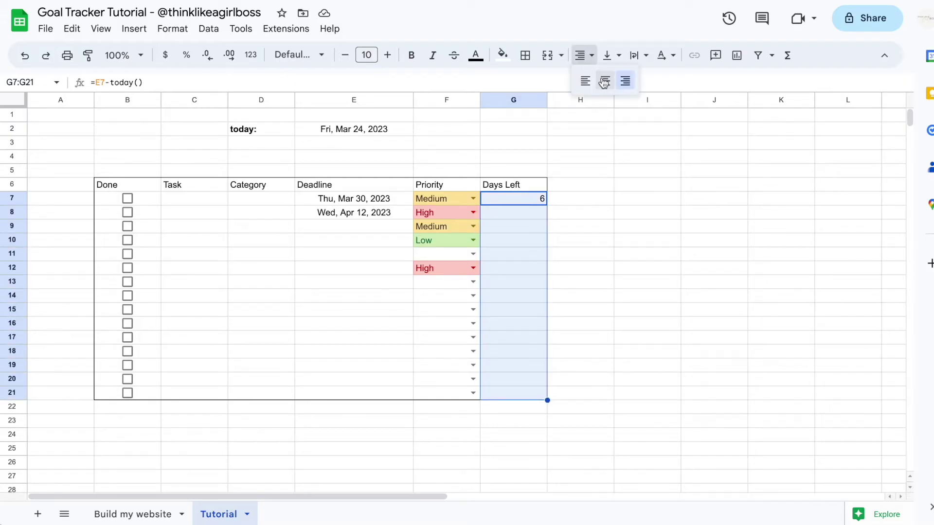
left_click(605, 81)
Step: Fill the G7 formula down through G21 and check the Days Left cells against their deadlines
left_click(543, 201)
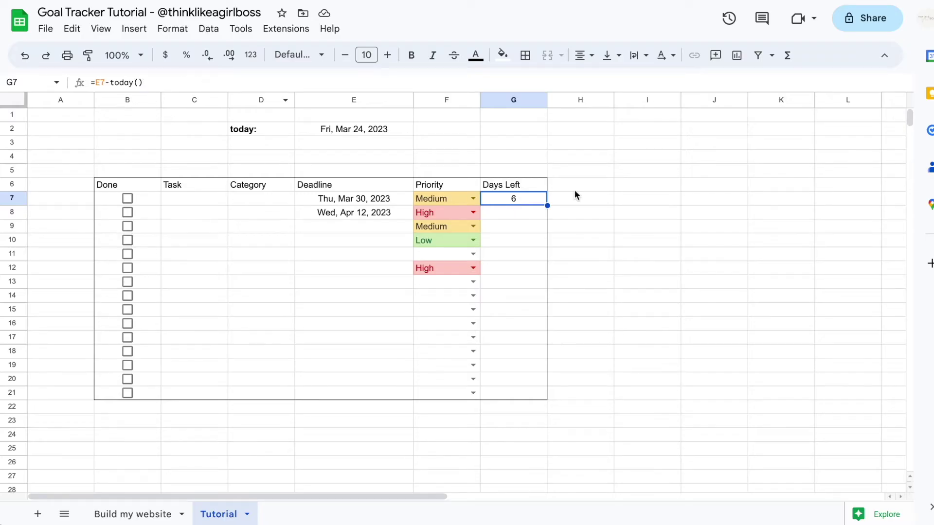
left_click_drag(547, 206, 531, 392)
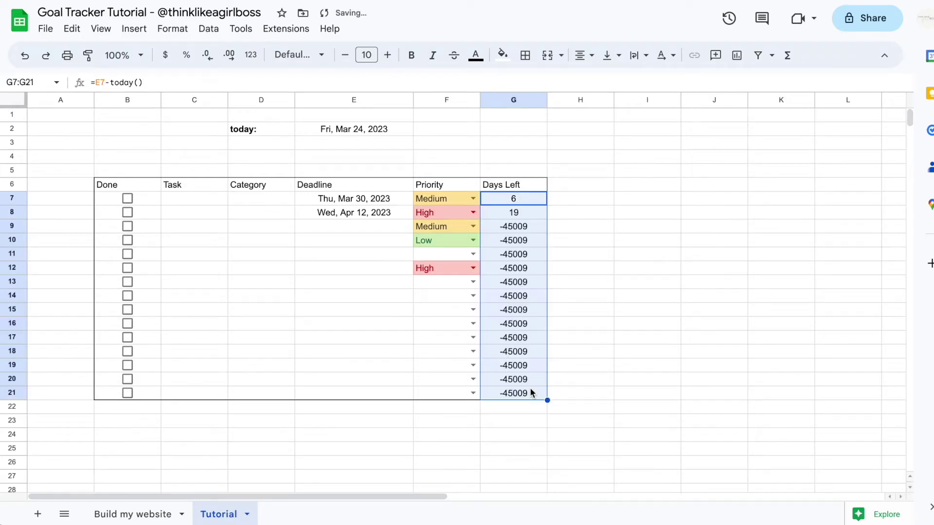
left_click(404, 213)
left_click(529, 219)
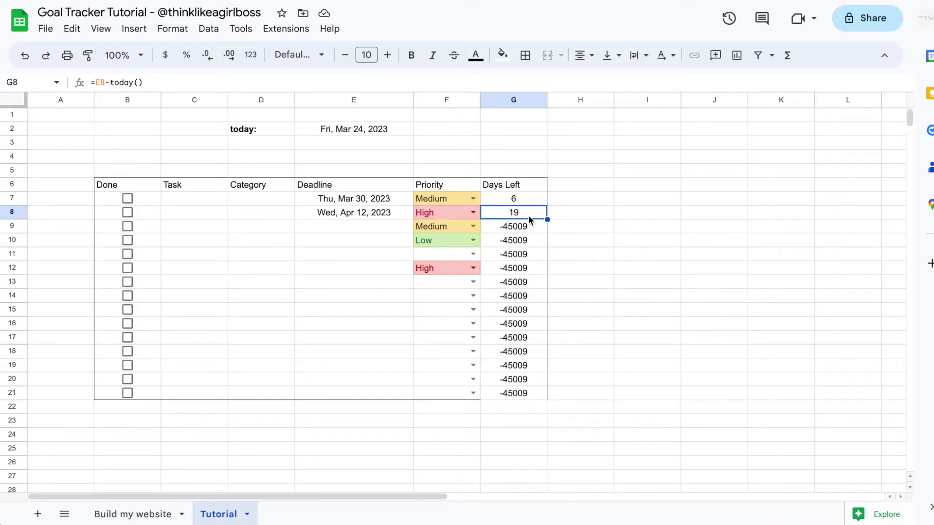
left_click(378, 213)
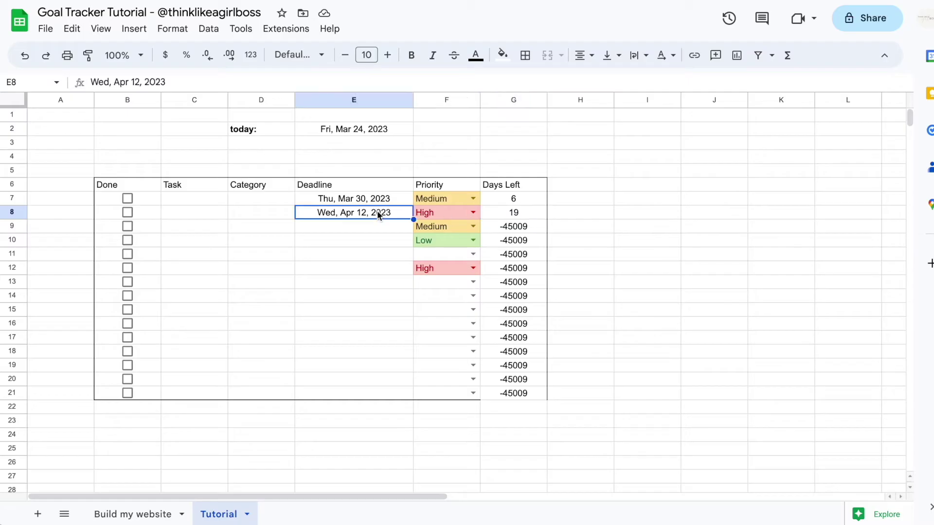
left_click_drag(512, 229, 510, 387)
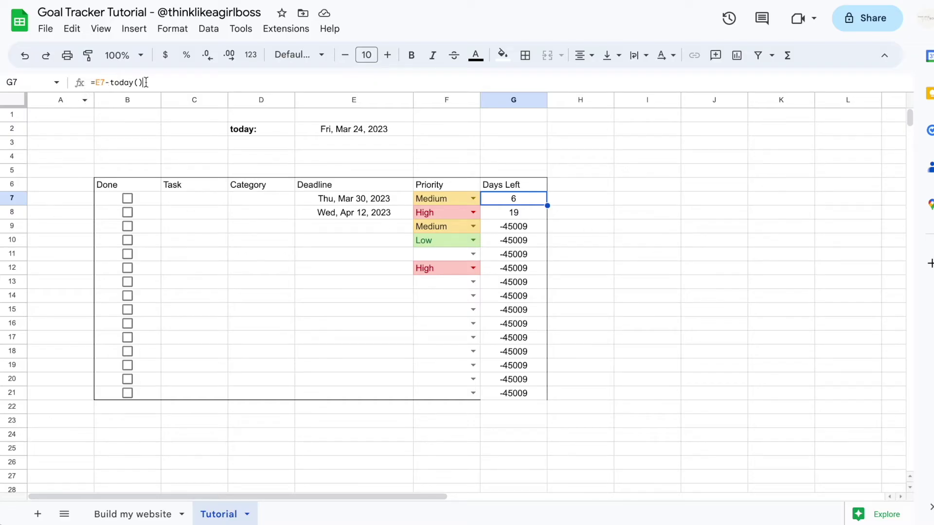
Step: Review the formulas in G7 and G9, and clear the Days Left formulas from G8:G21
left_click_drag(142, 83, 101, 83)
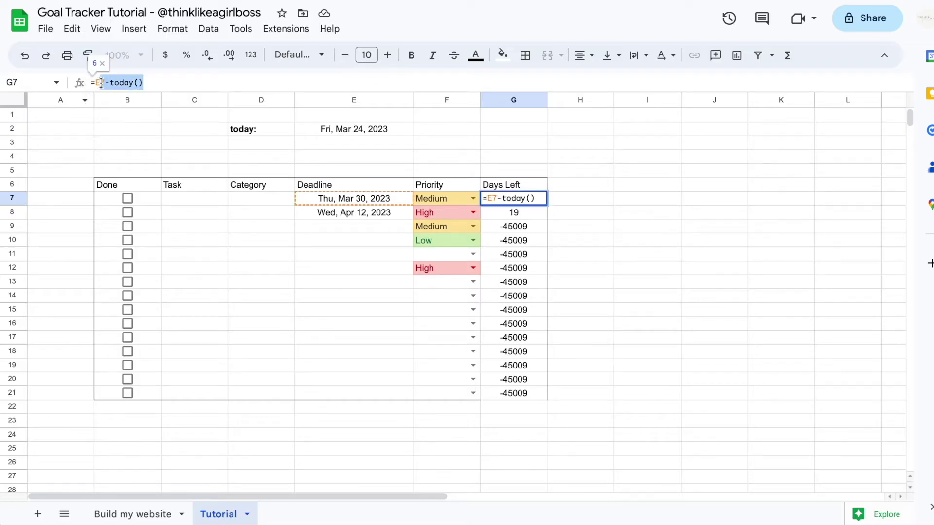
left_click(344, 229)
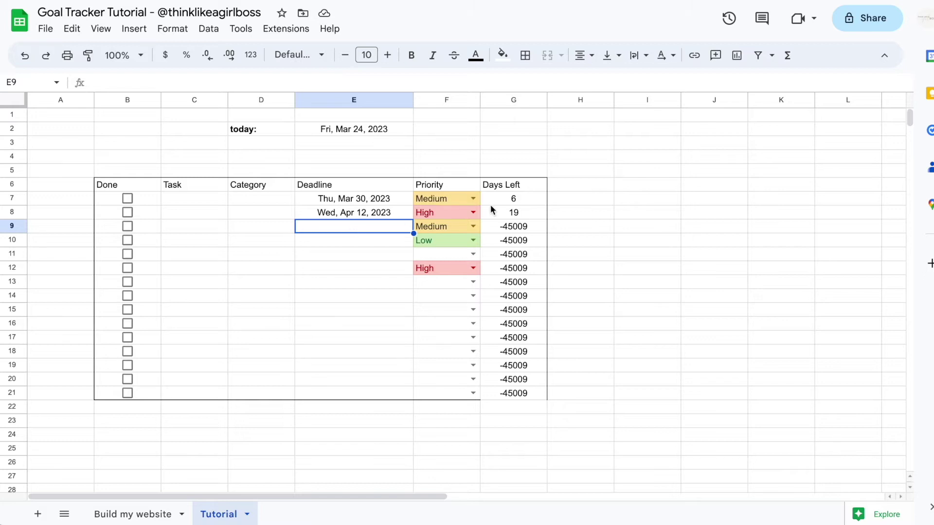
left_click(498, 225)
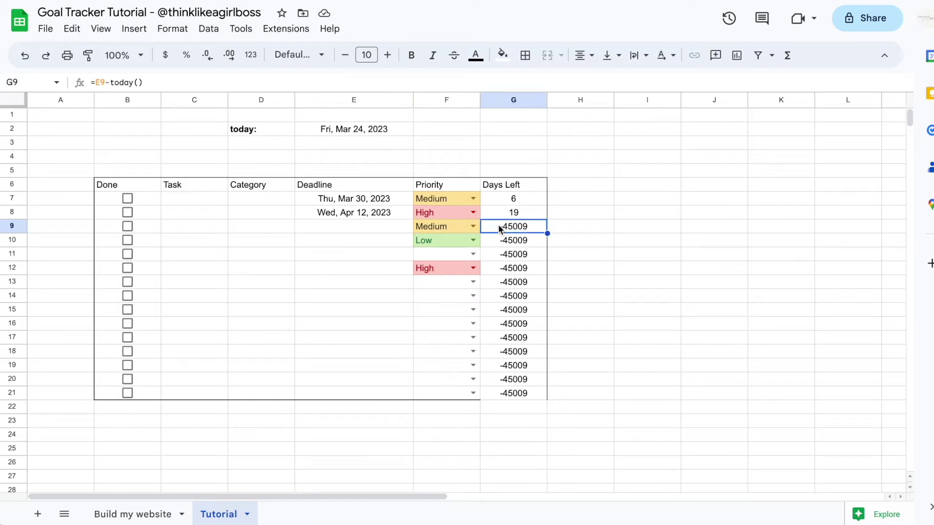
left_click(502, 199)
left_click_drag(502, 207, 498, 393)
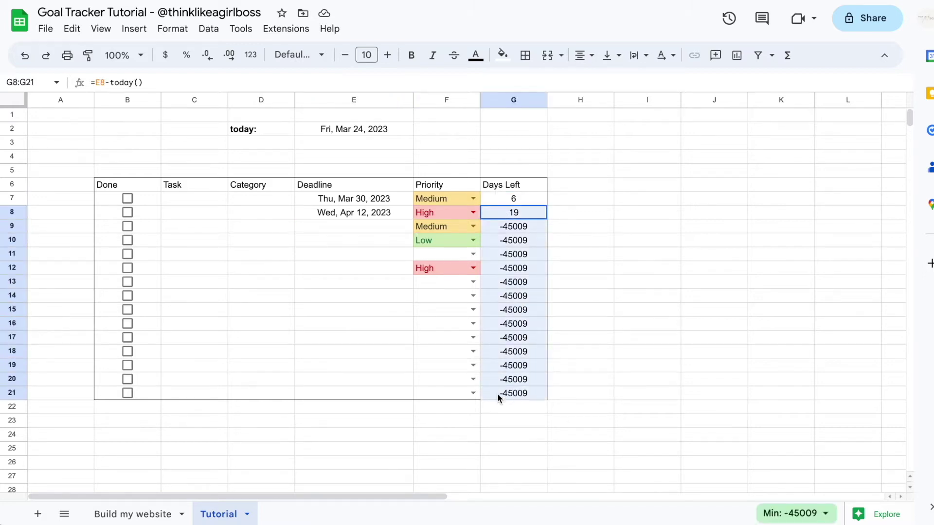
key("Delete")
Step: Rewrite the G7 formula as =if(E7<>"",E7-today(),) so that rows without a deadline stay blank
left_click(509, 200)
left_click(93, 83)
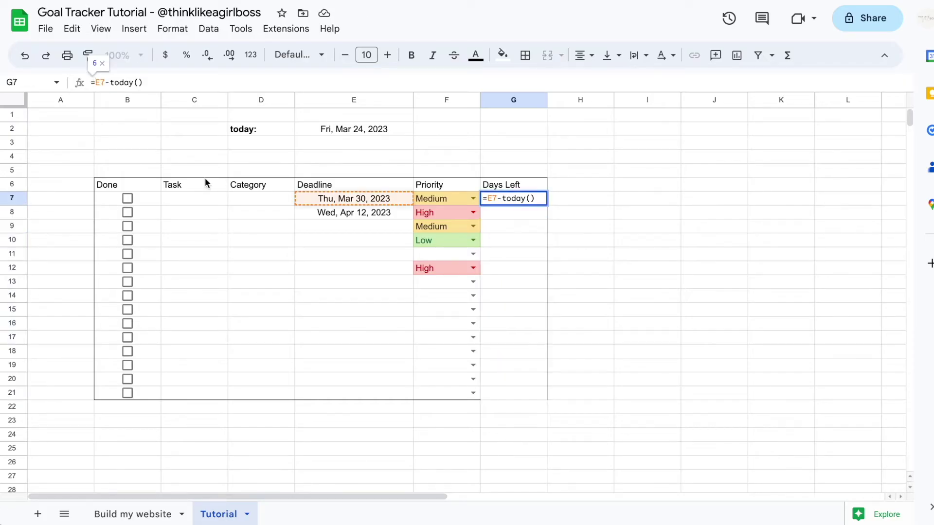
type("if")
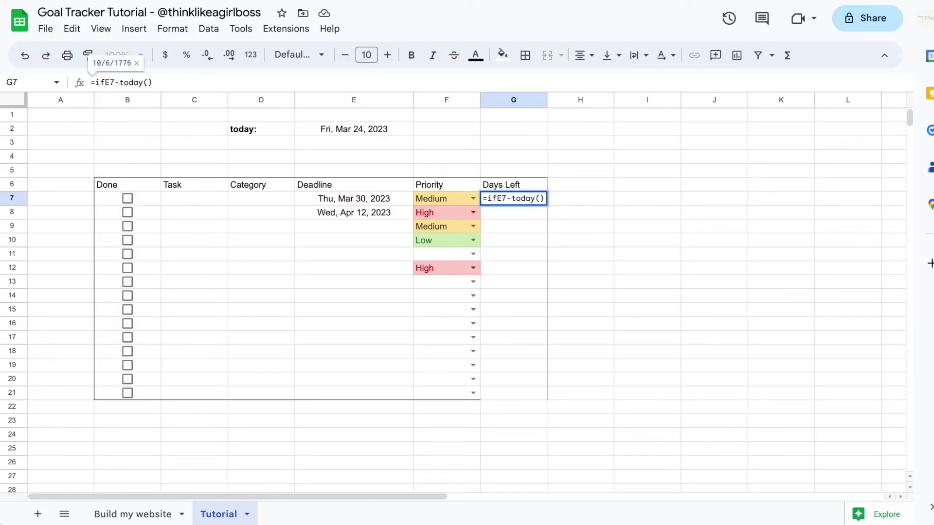
type("(")
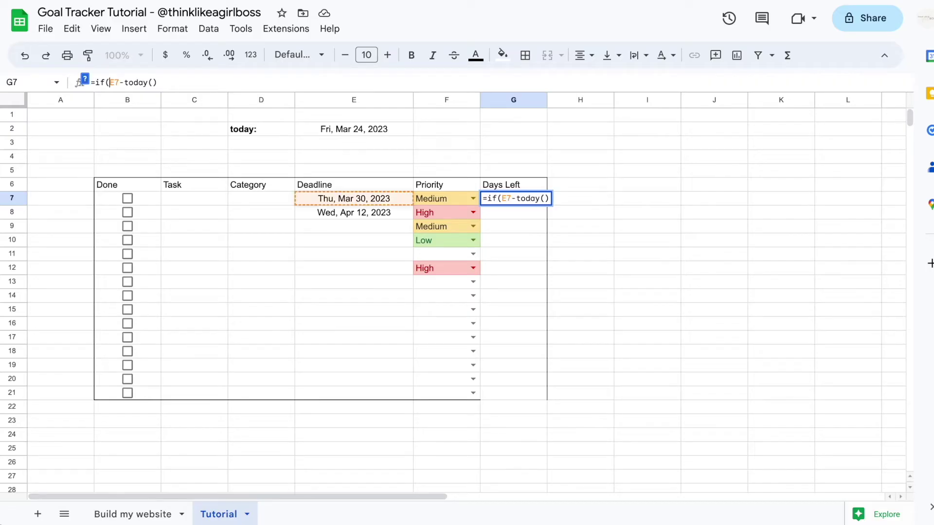
type("E")
type("7<>")
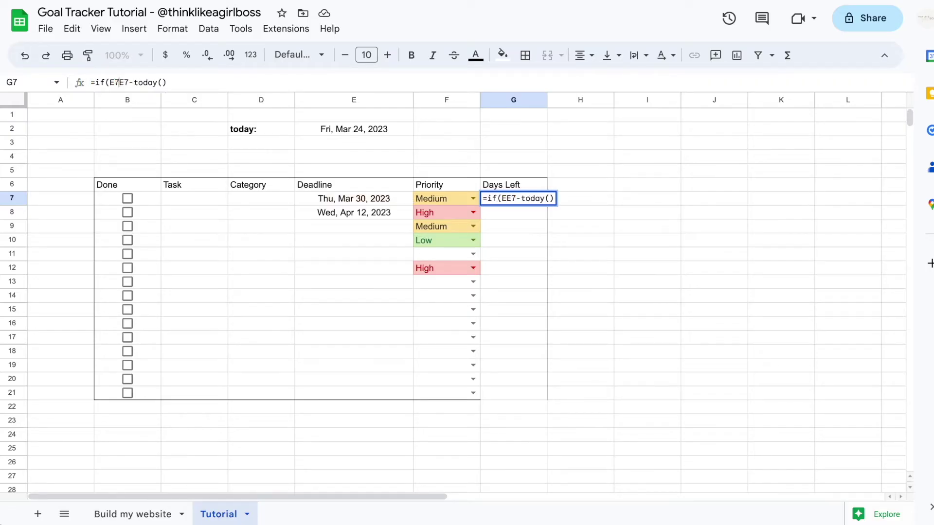
type("\"\",")
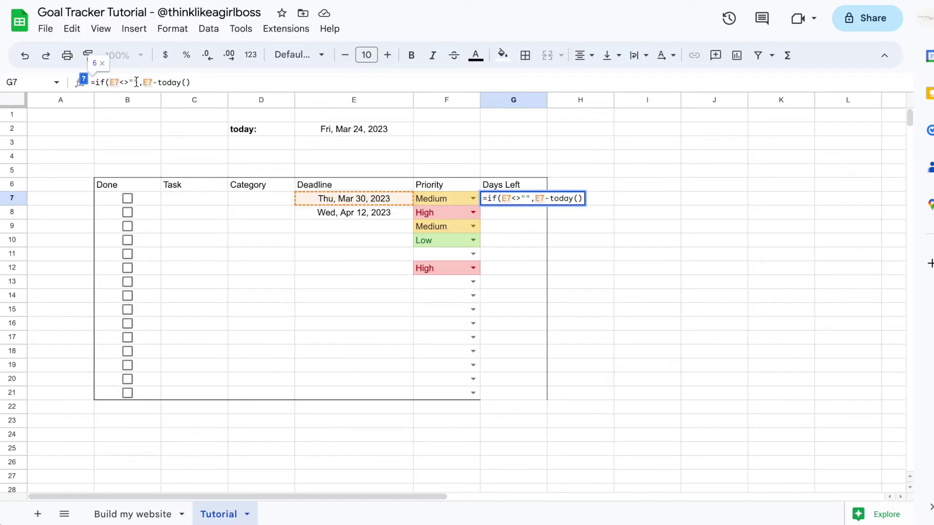
left_click_drag(143, 83, 193, 83)
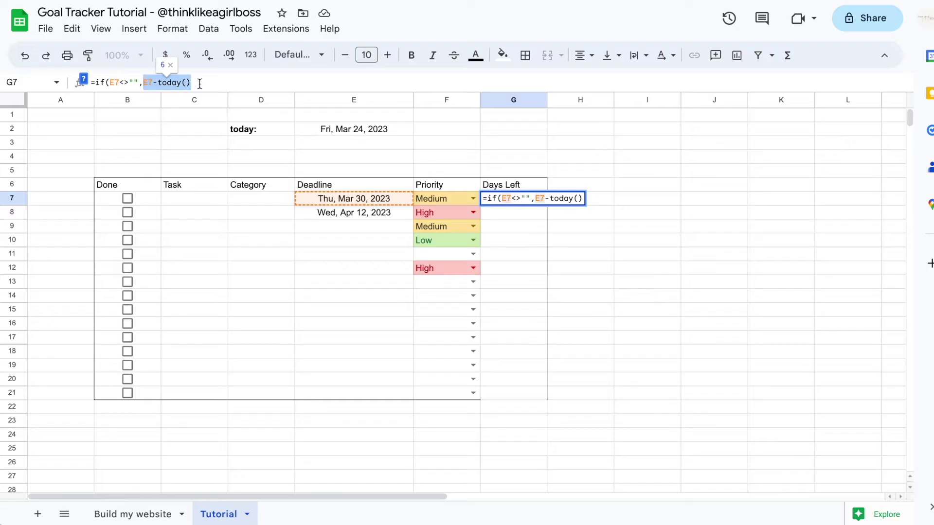
left_click(211, 84)
type(",")
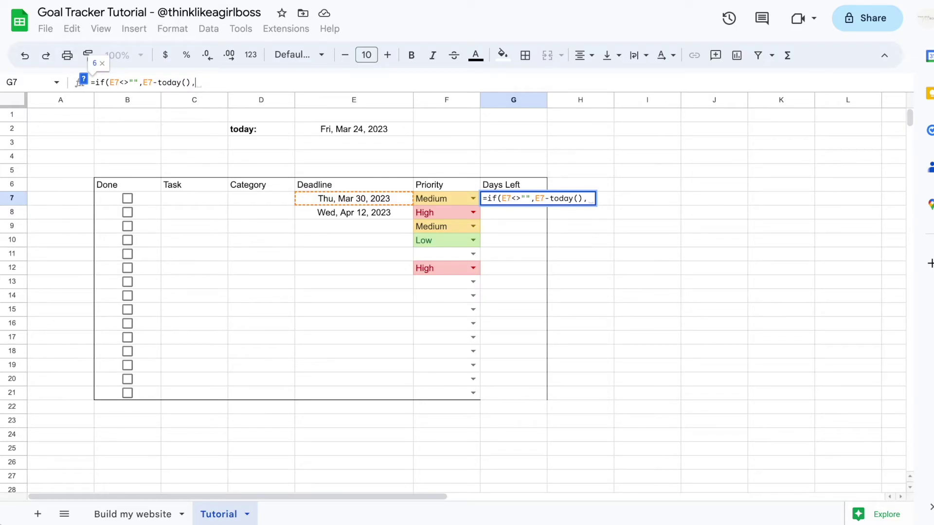
type(")")
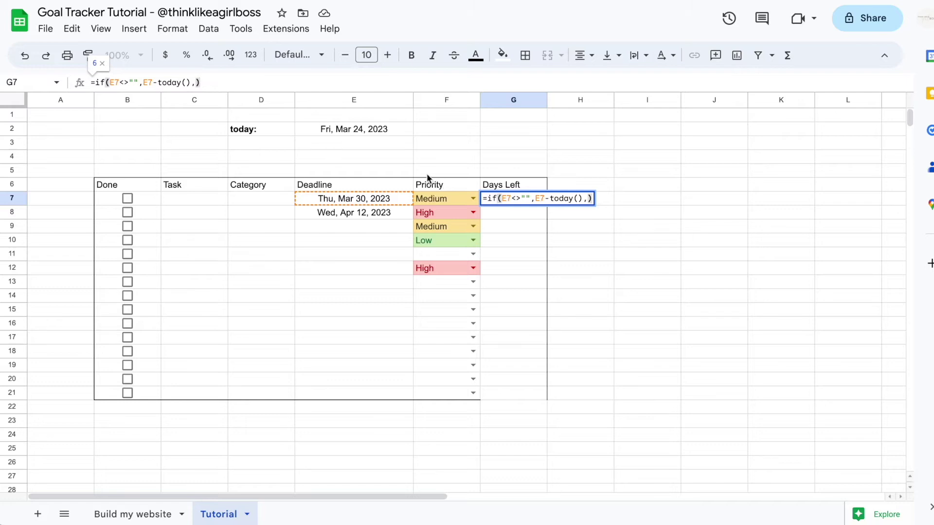
left_click_drag(110, 83, 189, 84)
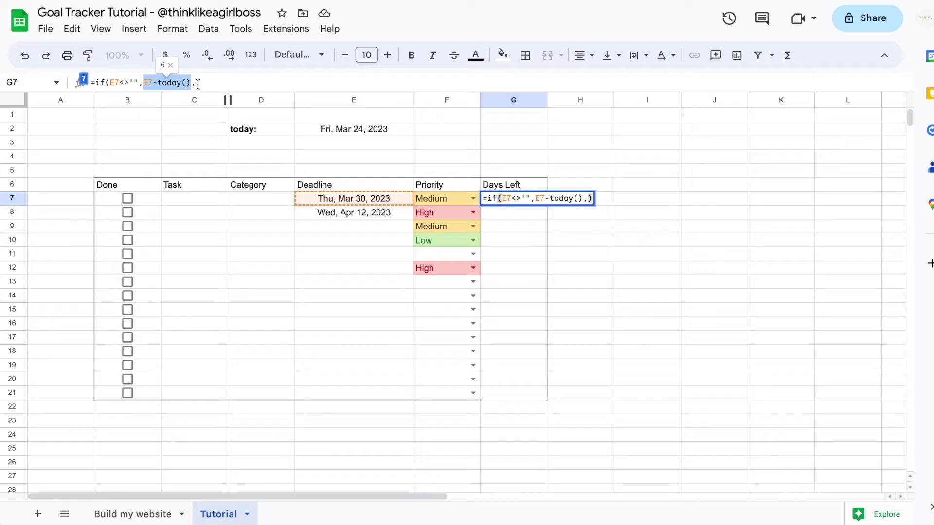
left_click(197, 82)
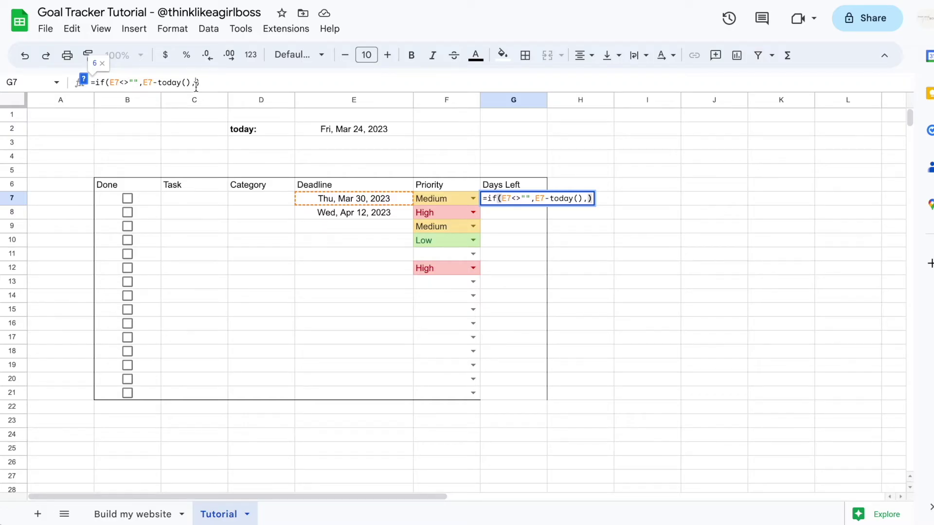
key("Return")
Step: Fill the IF formula from G7 down through G21
left_click(514, 201)
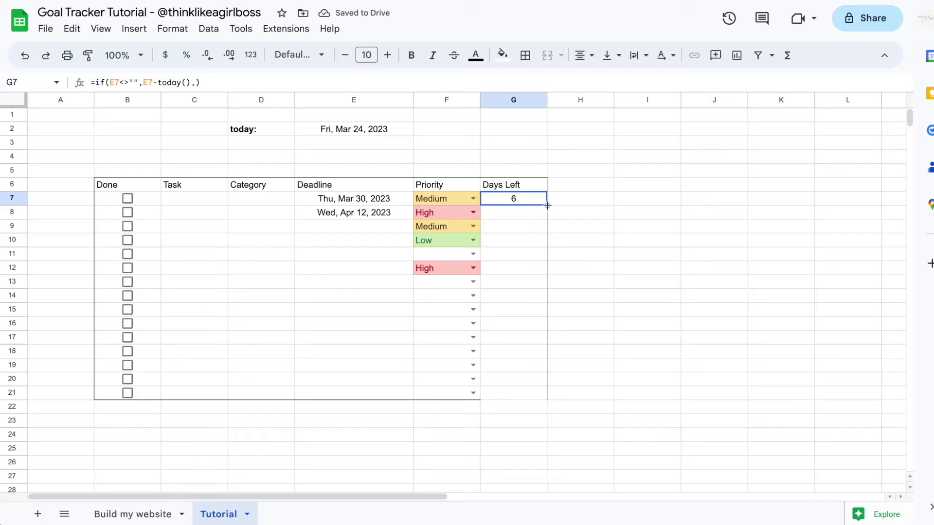
left_click_drag(548, 206, 530, 392)
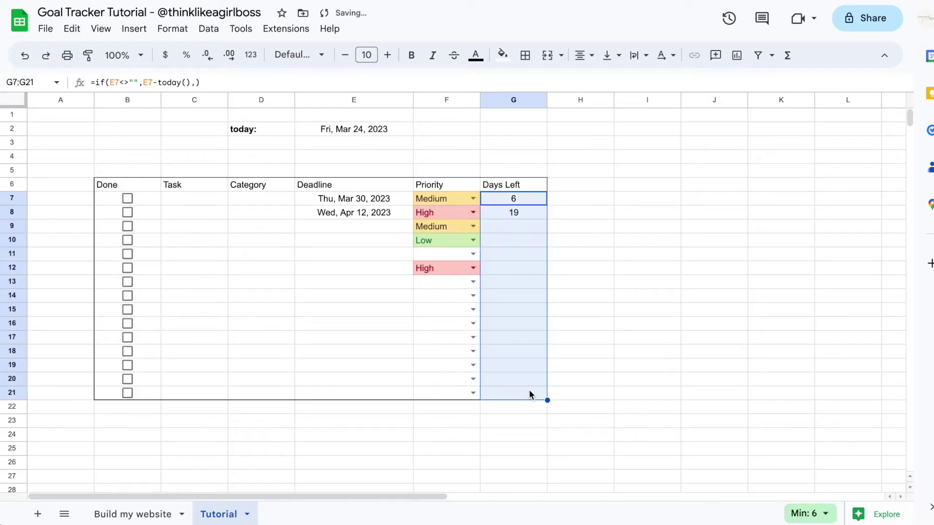
left_click(584, 240)
Step: Enter the deadlines Apr 5, 2023 in E9, Apr 3, 2023 in E10 and Apr 12, 2023 in E11
double_click(346, 223)
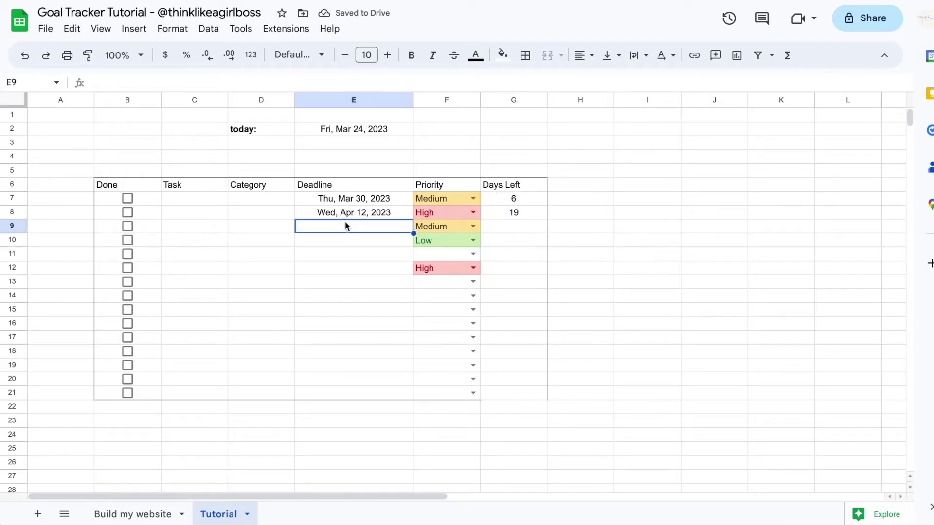
left_click(355, 295)
left_click(343, 242)
double_click(343, 239)
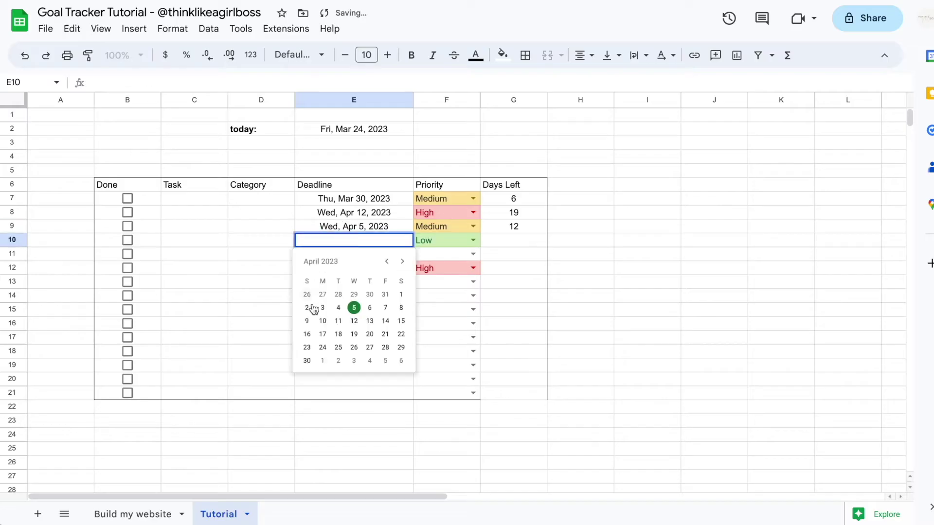
left_click(322, 308)
double_click(343, 254)
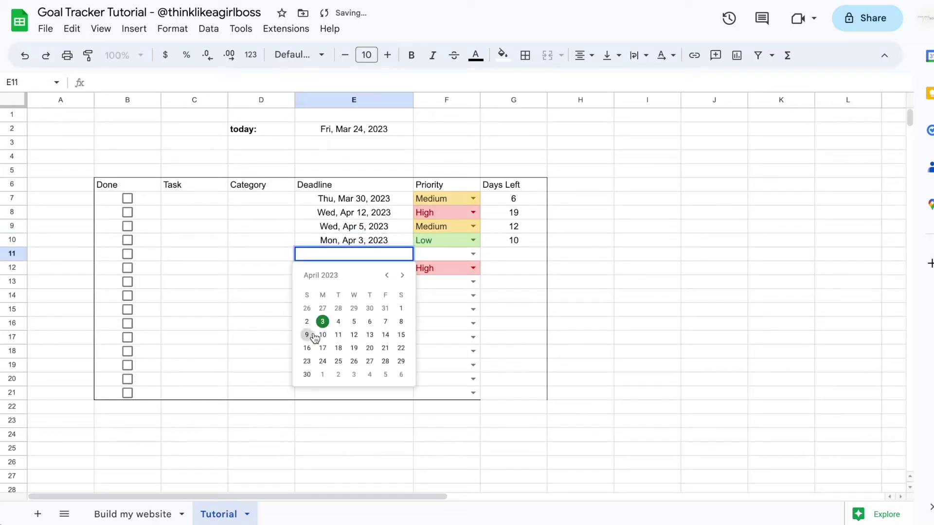
left_click(360, 339)
Step: Go through the Days Left cells from G7 downward and examine the formula in each row
left_click(526, 199)
key("Down")
key("Down")
key("Down")
key("Down")
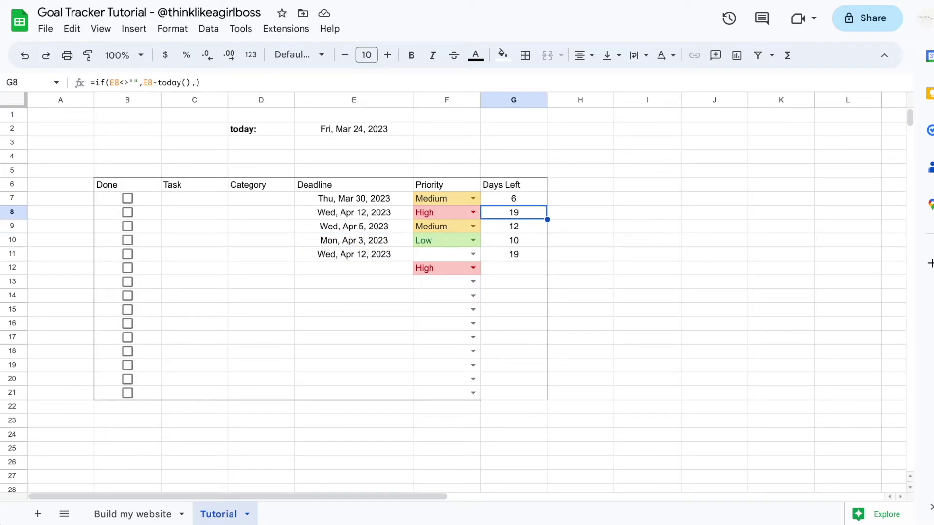
key("Down")
key("Down")
key("Down")
key("Down")
key("Down")
key("Down")
key("Down")
key("Down")
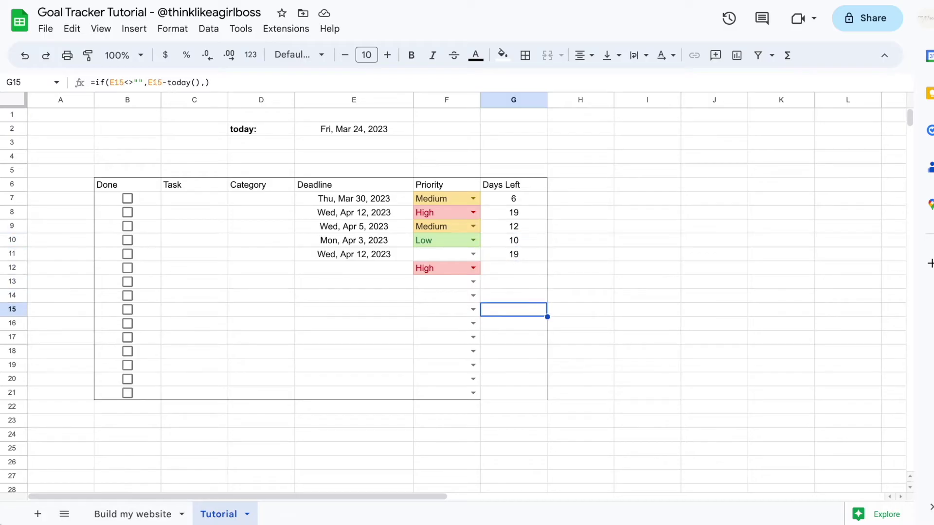
key("Down")
key("Down")
key("Up")
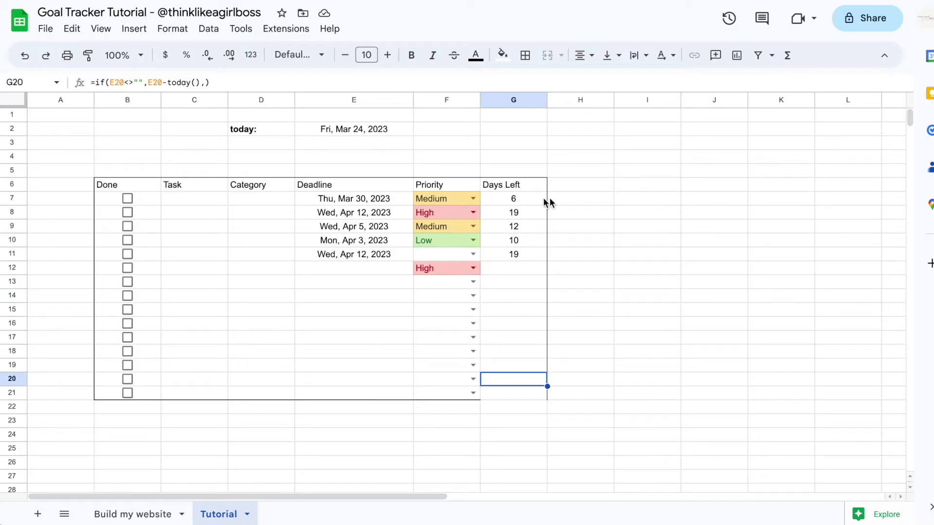
Step: Fill the G7 formula down through G21 again and check each row's formula from the bottom back up to G8
left_click(539, 204)
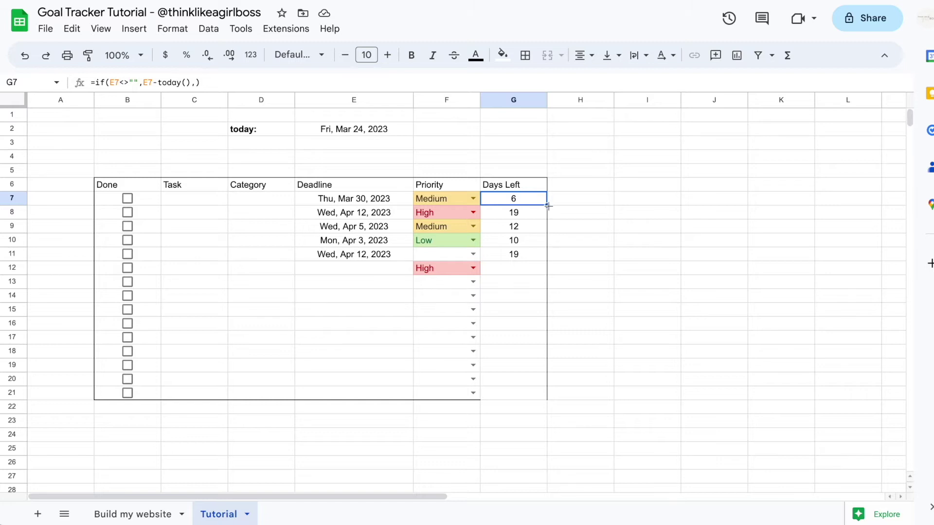
left_click_drag(548, 206, 536, 399)
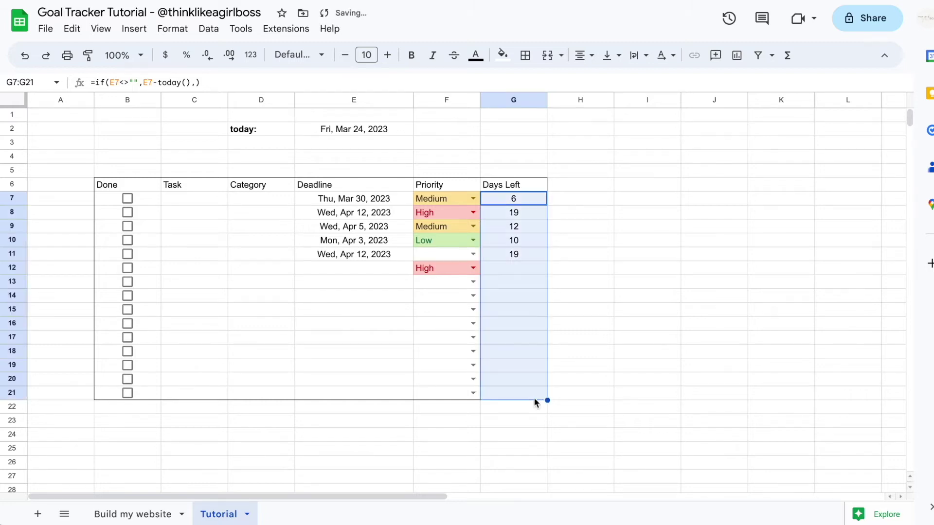
left_click(530, 380)
key("Up")
key("Up")
key("Up")
key("Up")
key("Up")
key("Up")
key("Up")
key("Up")
key("Up")
key("Up")
key("Up")
key("Up")
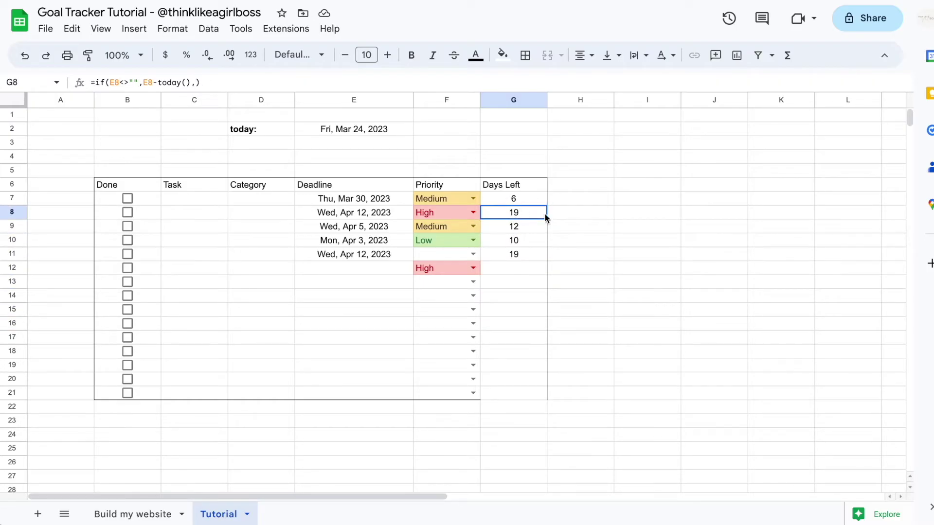
Step: Clear the copied Days Left formulas from G8:G21, keeping only the one in G7
left_click_drag(514, 215, 504, 396)
key("Delete")
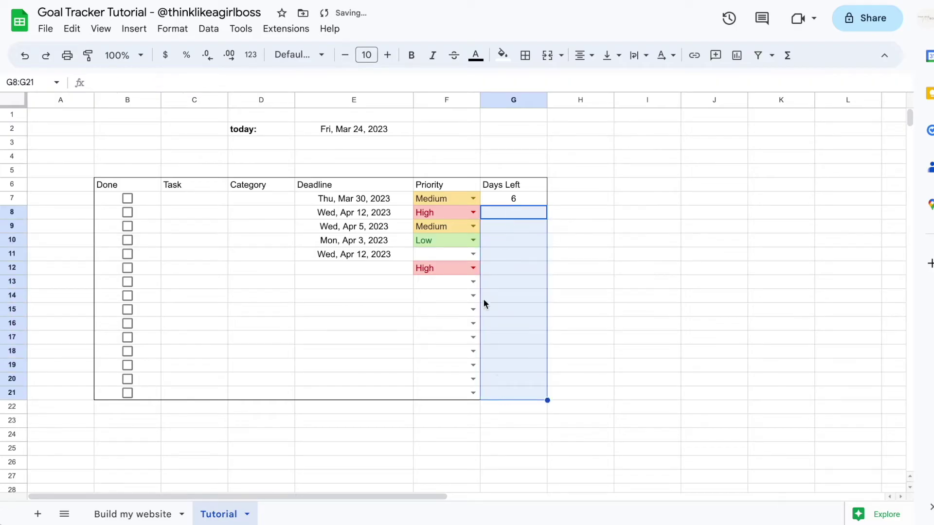
key("Up")
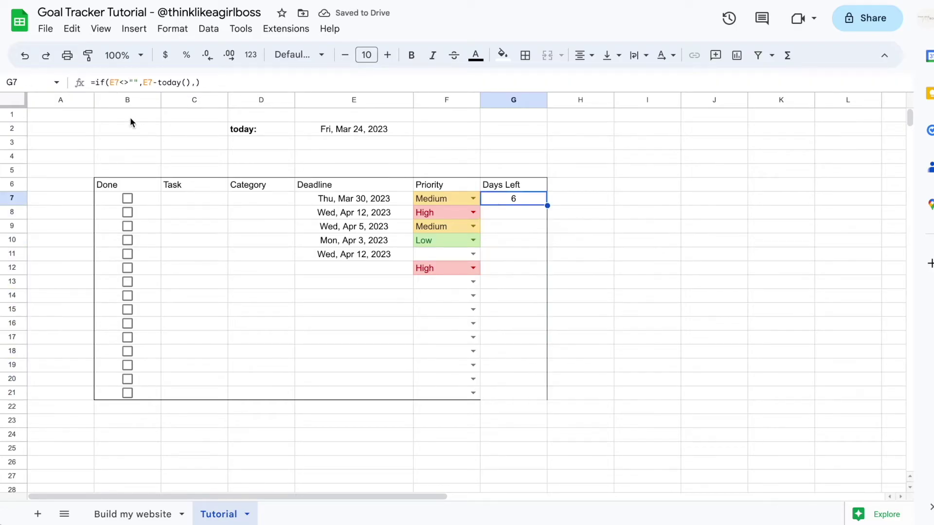
Step: Wrap the G7 formula in an array function so it reads =ARRAYFORMULA(if(E7<>"",E7-today(),))
left_click(96, 83)
type("ARRAY")
type("FOMRULA")
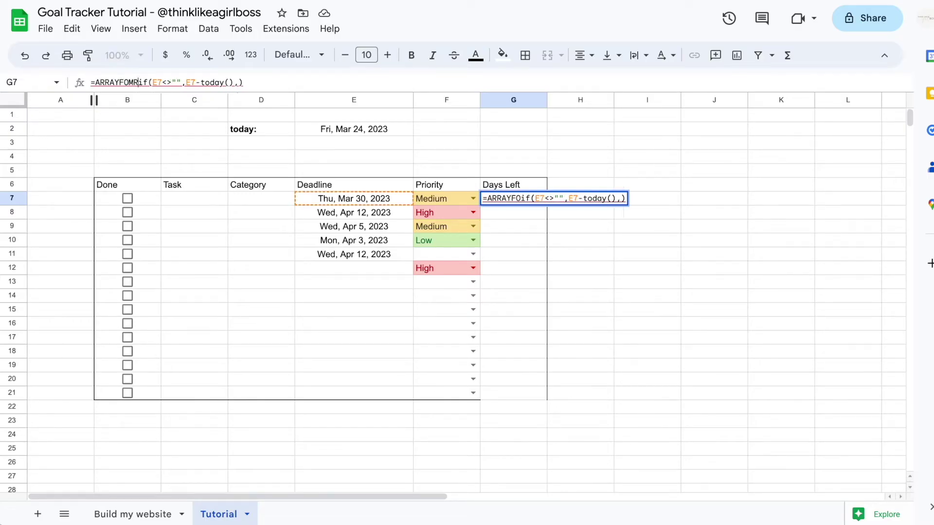
type("(")
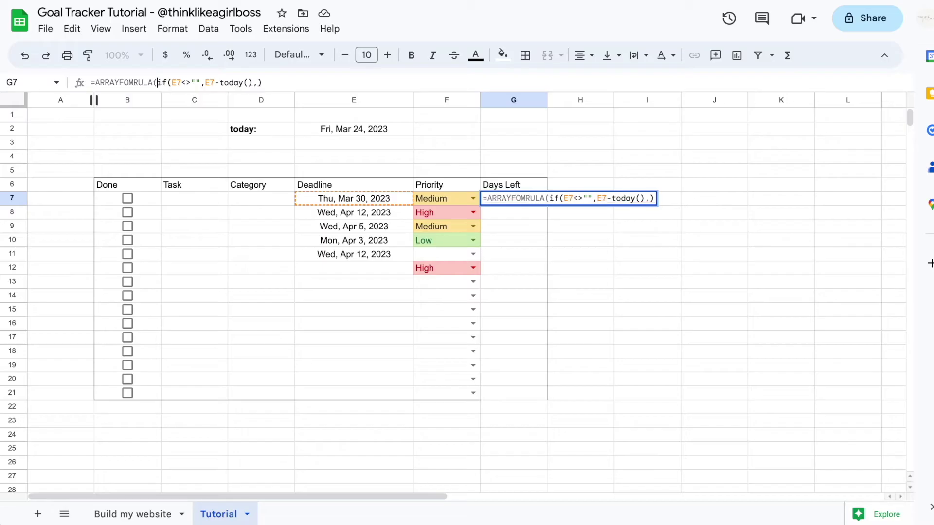
left_click(271, 80)
type(")")
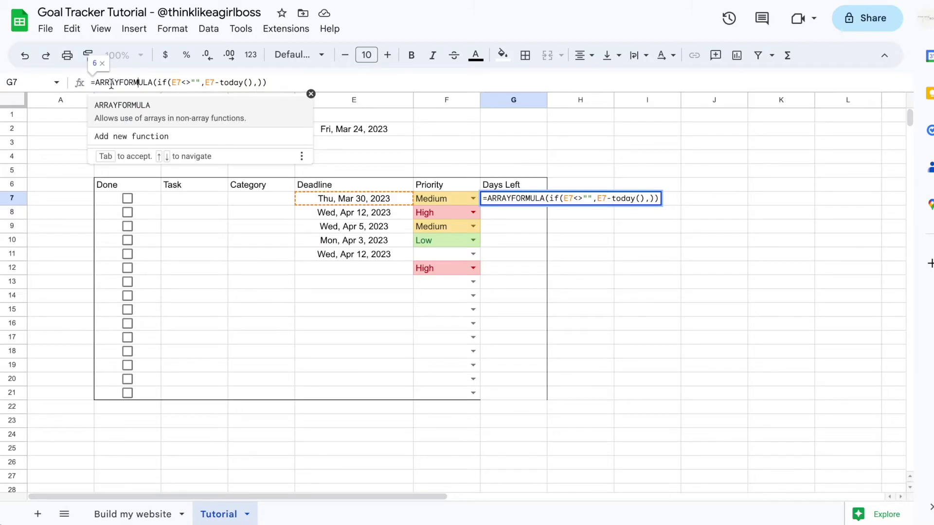
left_click(153, 82)
key("Return")
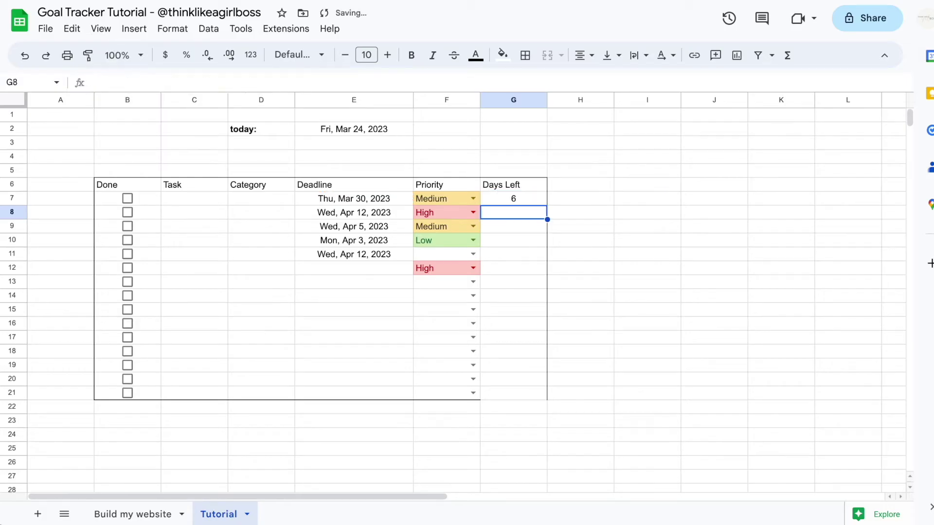
Step: Check the array formula in G7 and look over the Days Left range G8:G21 it should cover
key("Up")
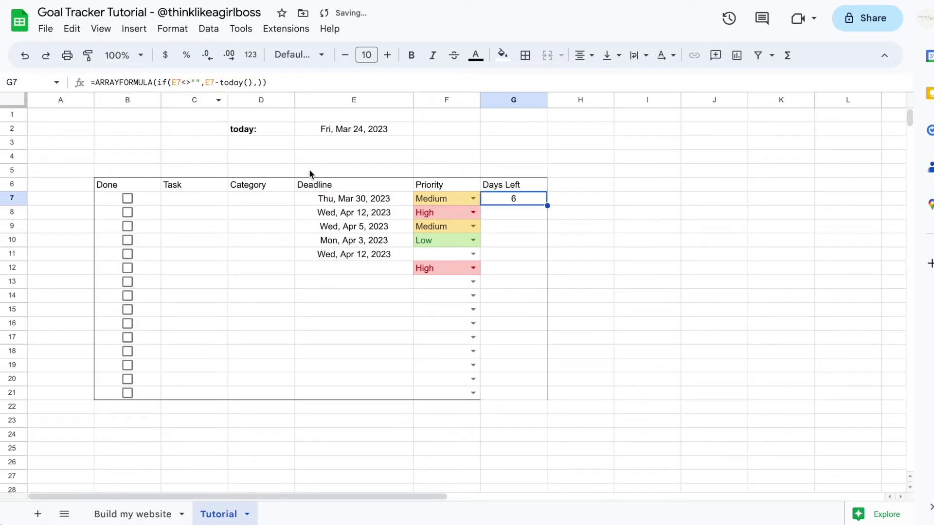
left_click_drag(506, 213, 505, 391)
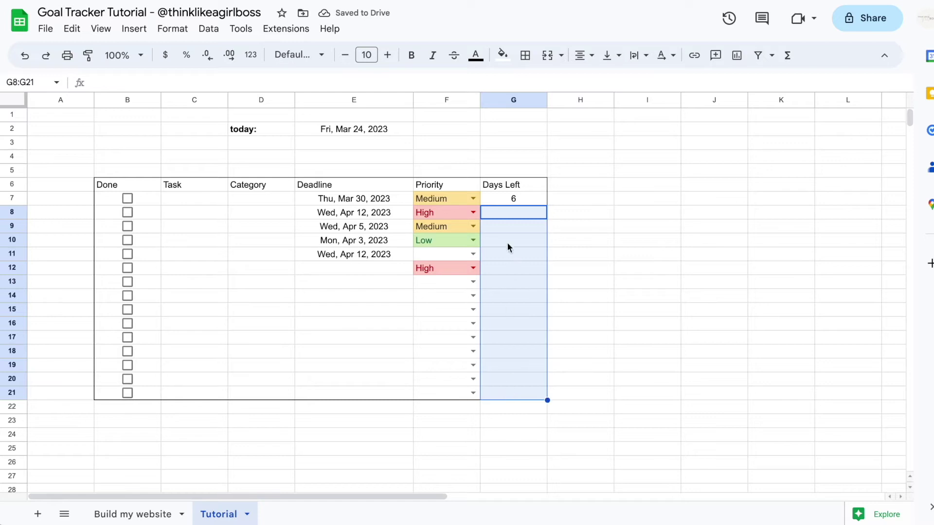
left_click(495, 200)
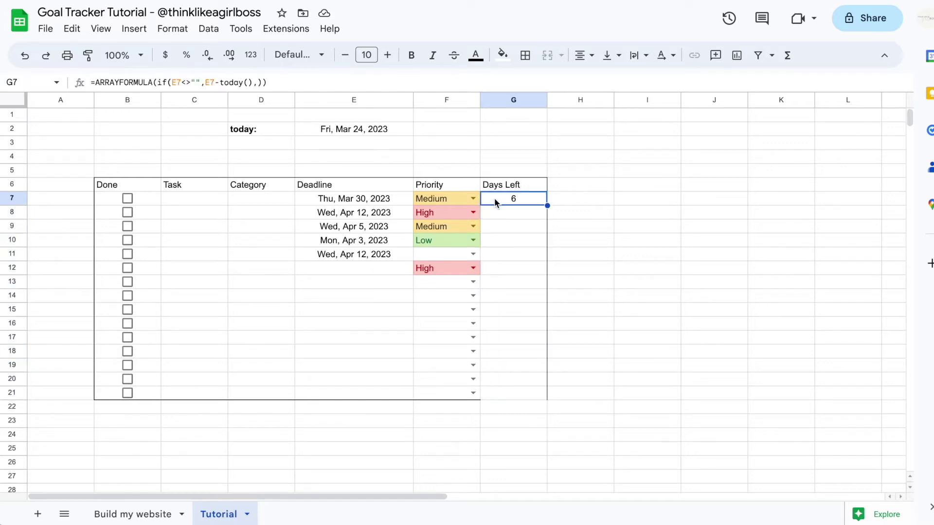
left_click(501, 392)
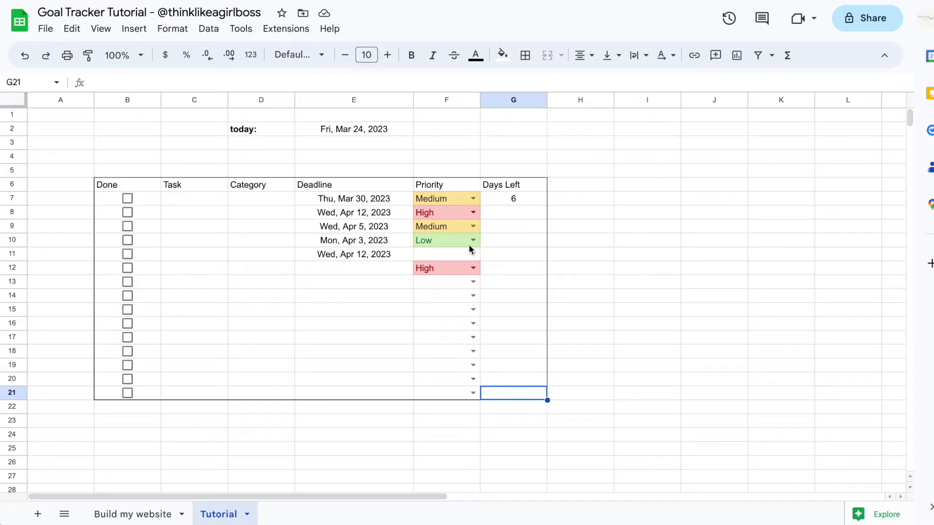
Step: Extend both E7 references in the G7 formula so it reads =ARRAYFORMULA(if(E7:E21<>"",E7:E21-today(),))
left_click(500, 203)
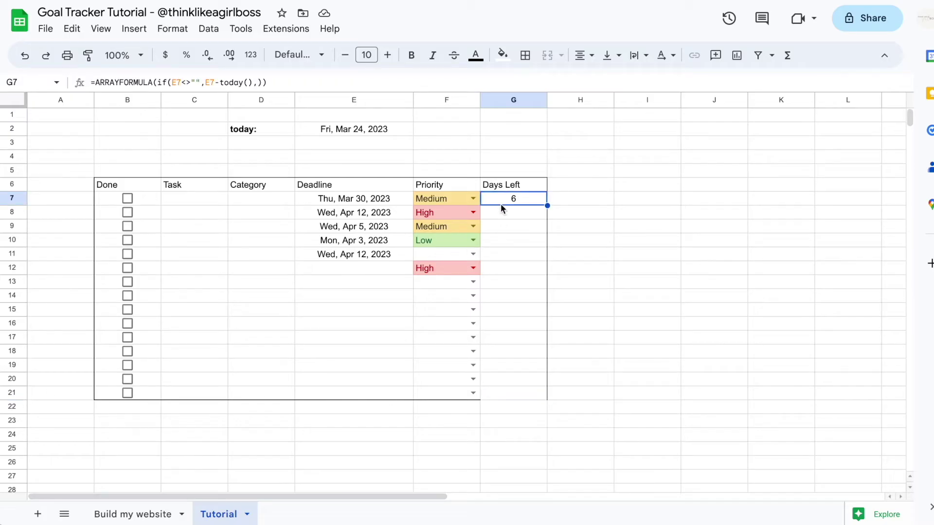
left_click(181, 81)
type(":")
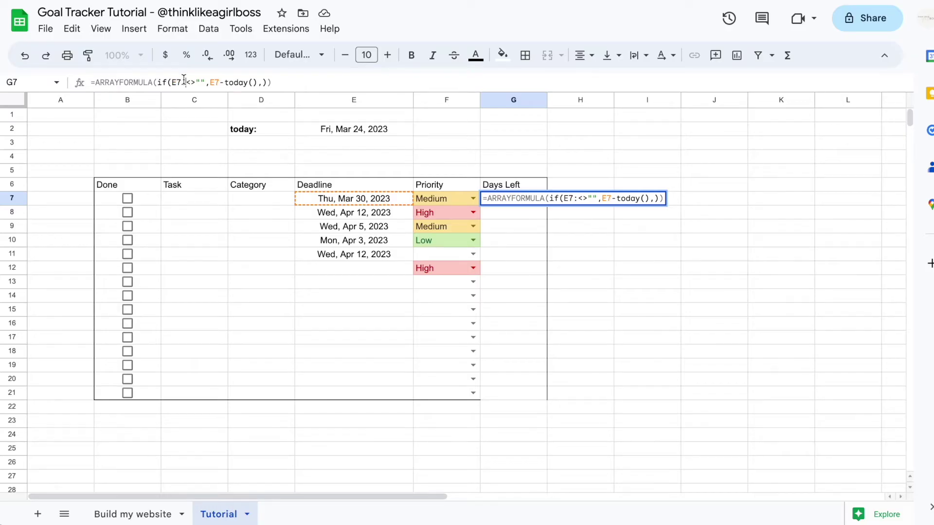
type("E21")
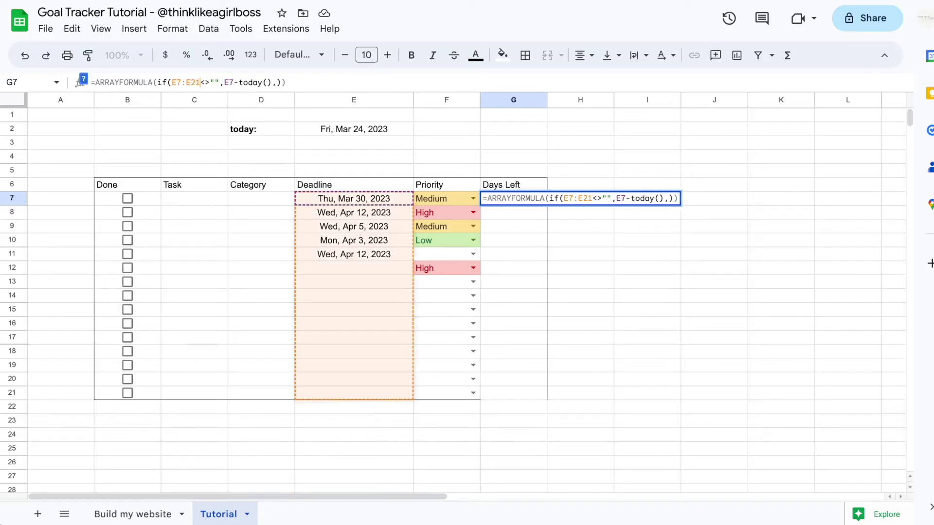
left_click(235, 81)
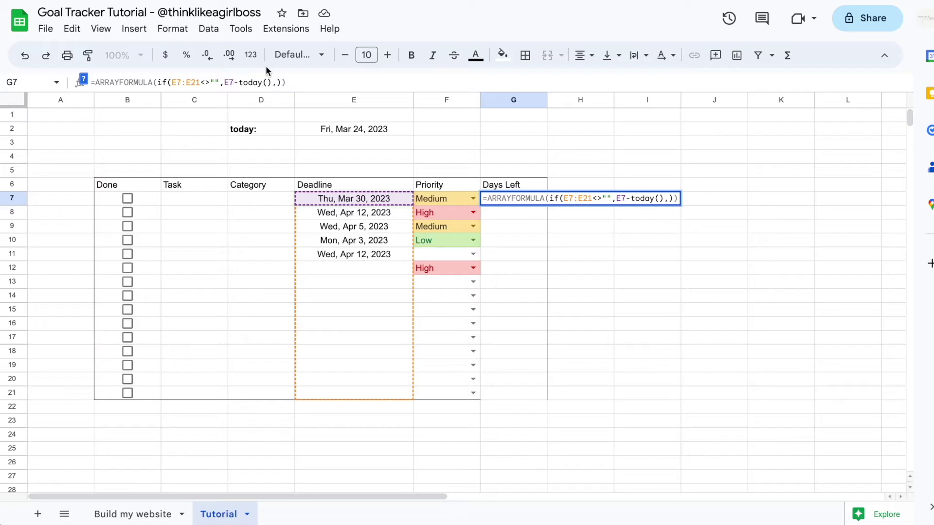
type(":E21")
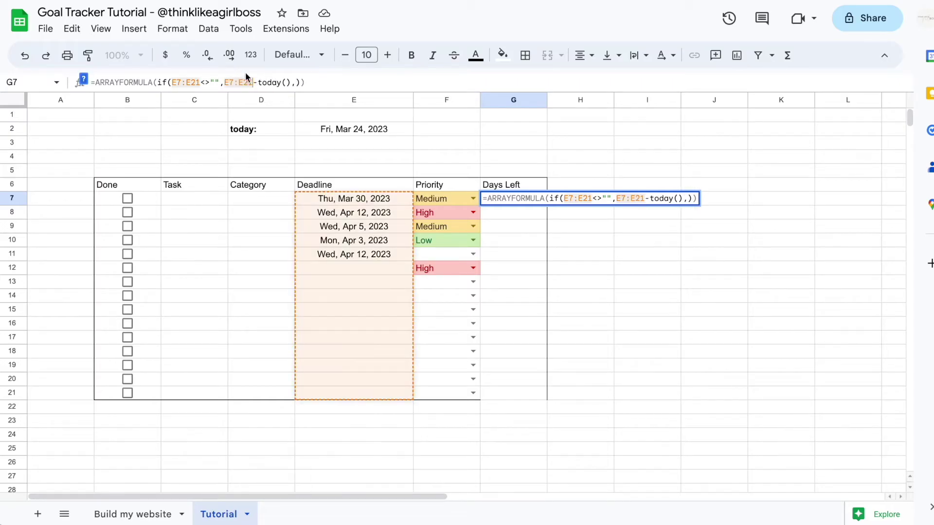
left_click(335, 80)
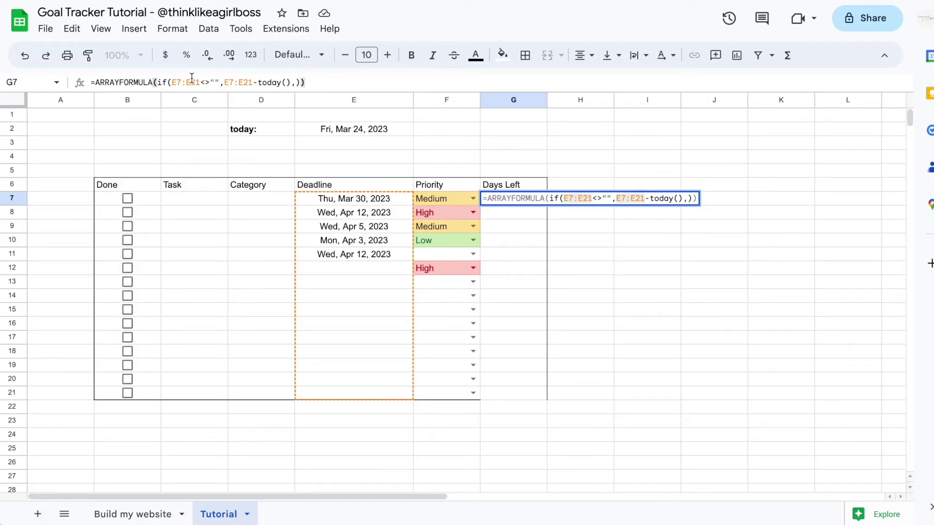
left_click_drag(172, 82, 245, 83)
left_click(124, 83)
key("Return")
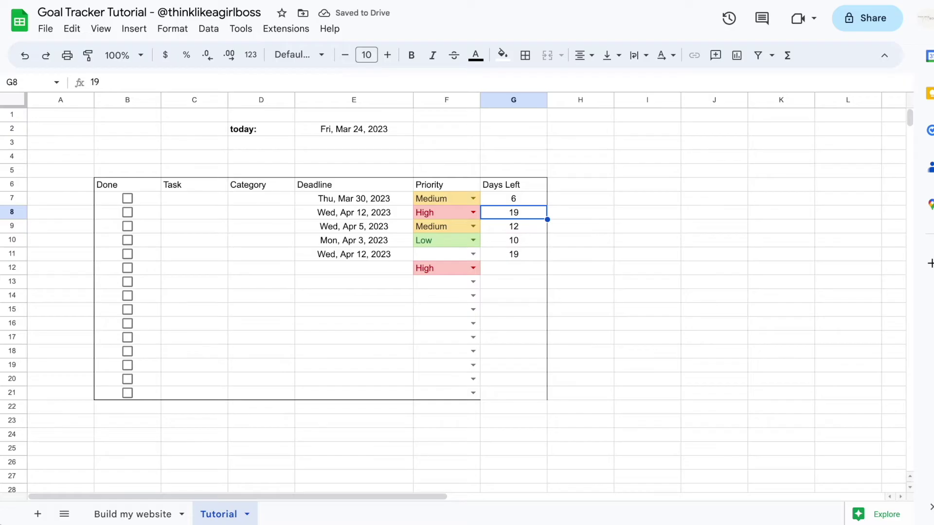
Step: Check the Days Left cells row by row from G8 down to G20
key("Down")
key("Down")
key("Down")
key("Down")
key("Down")
key("Down")
key("Down")
key("Down")
key("Down")
key("Down")
key("Down")
key("Down")
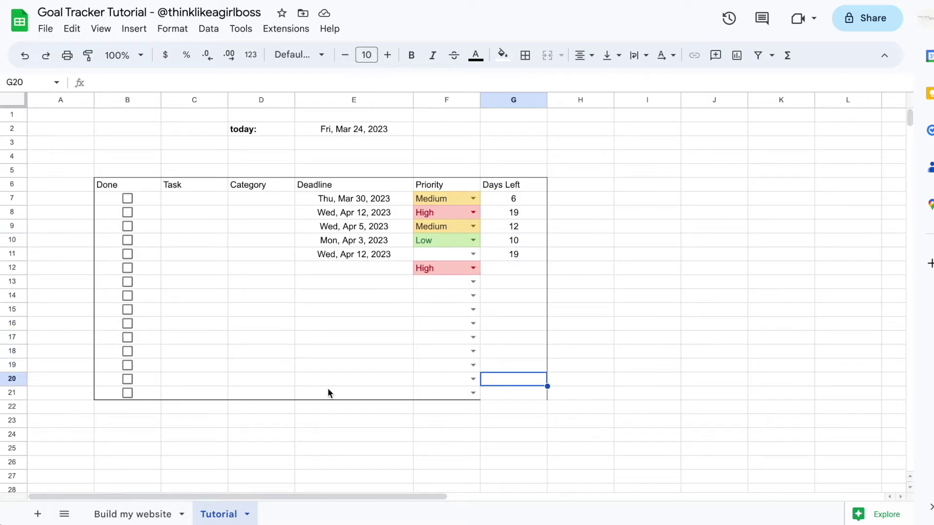
Step: Set the deadline in E21 to Wed, Apr 19, 2023 and review the array formula in G7
double_click(328, 387)
left_click(361, 343)
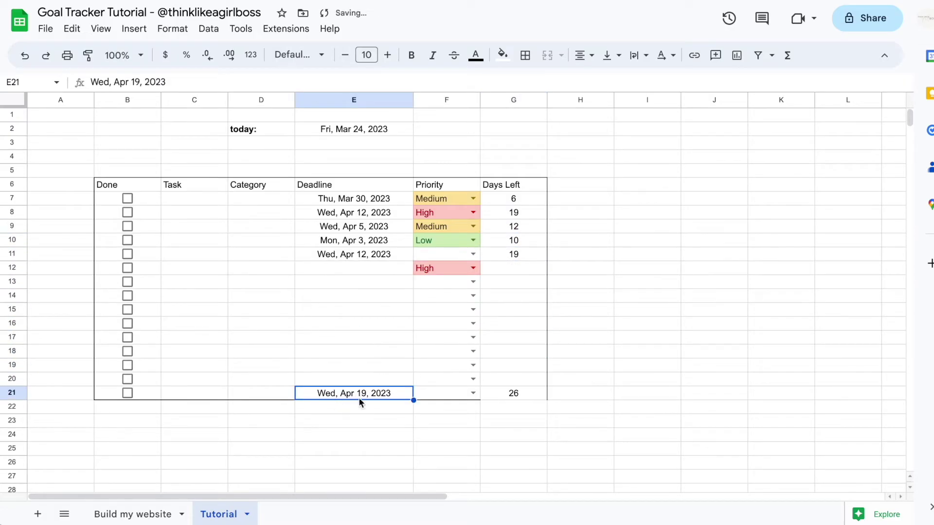
left_click(521, 200)
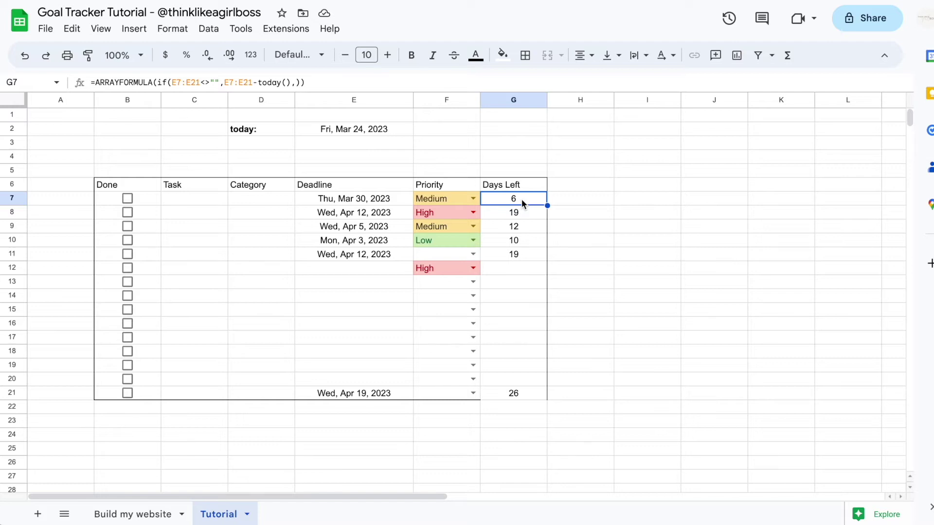
Step: Add a bottom border to G21 to close the table outline under Days Left
left_click(512, 393)
left_click(526, 56)
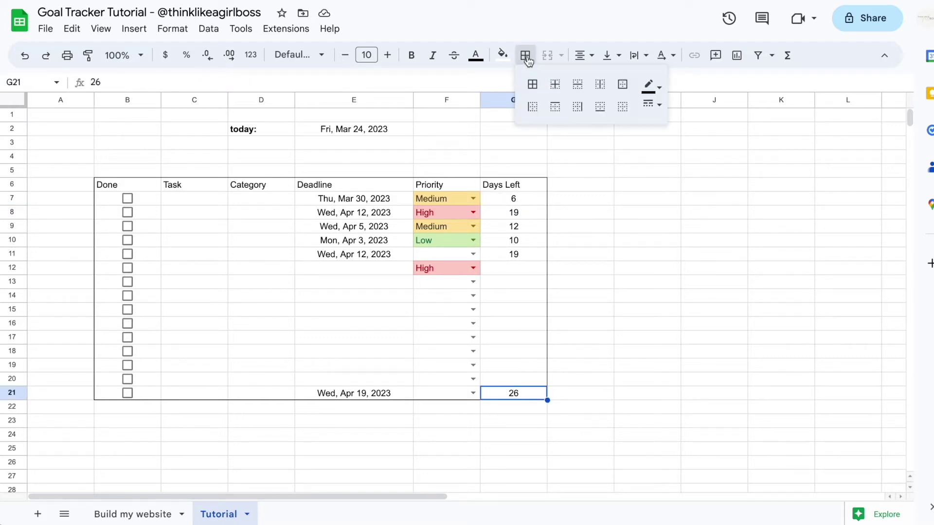
left_click(597, 108)
left_click(656, 198)
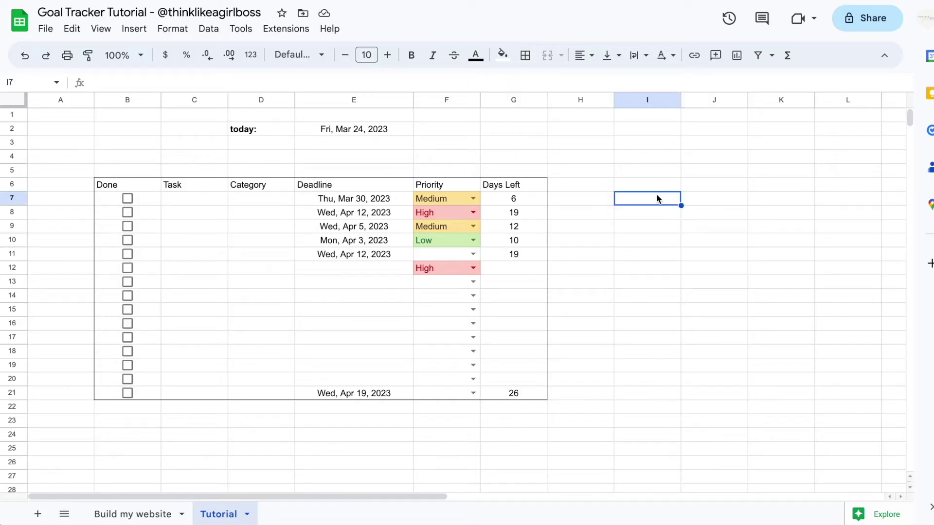
Step: Center the entire Tutorial sheet horizontally and vertically, and set its text to wrap
left_click(13, 101)
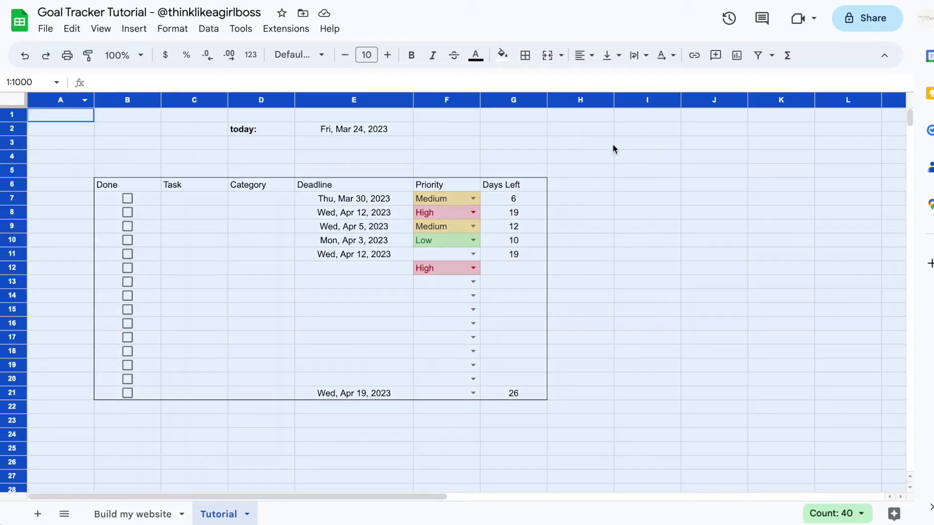
left_click(581, 57)
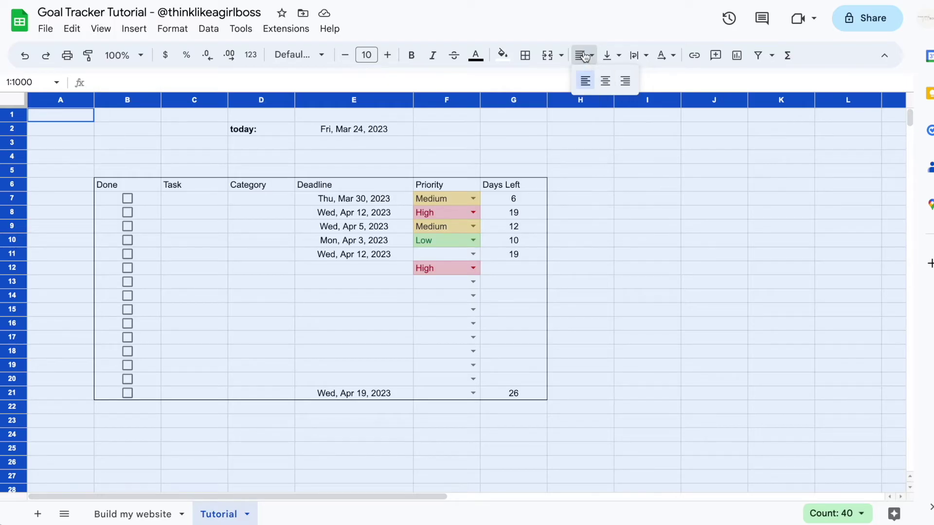
left_click(607, 84)
left_click(608, 55)
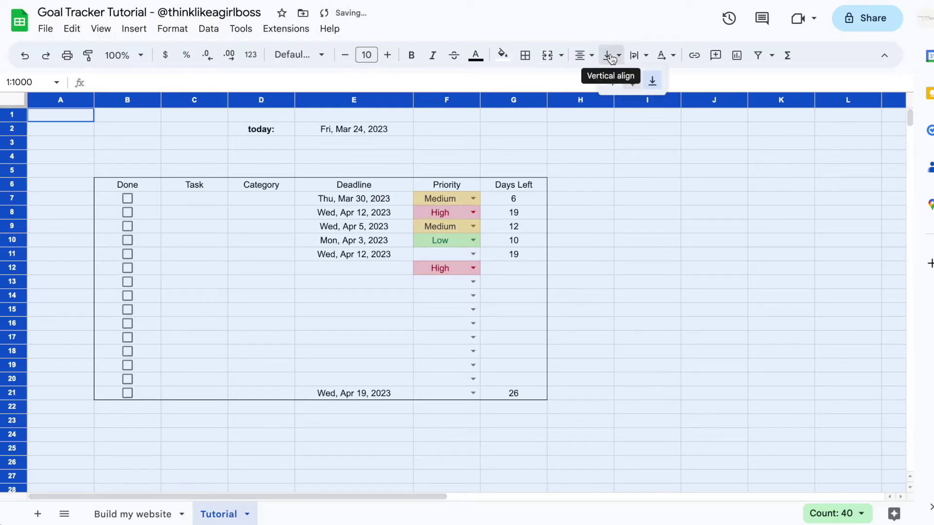
left_click(631, 82)
left_click(637, 58)
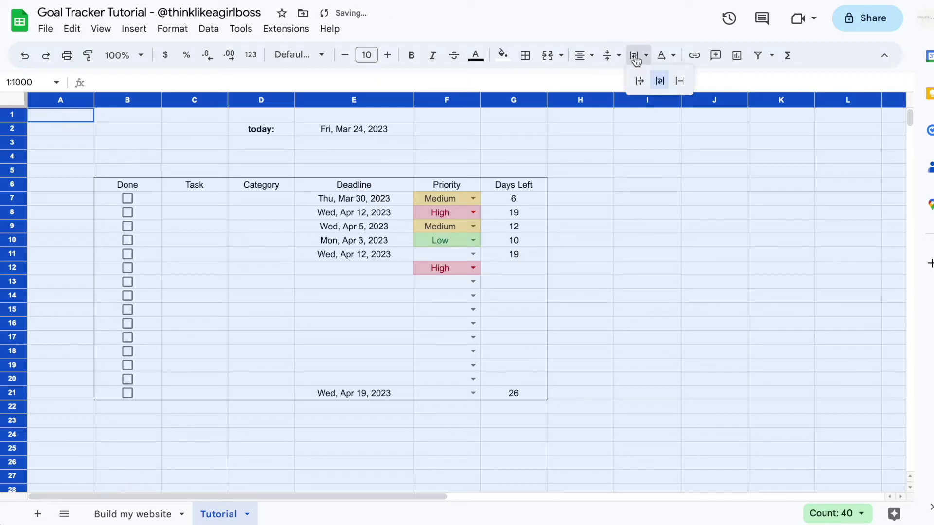
left_click(661, 82)
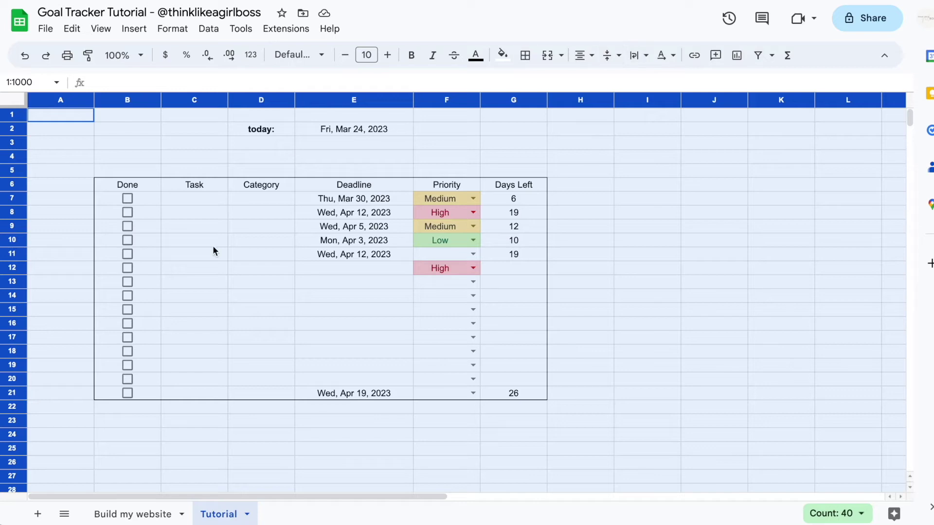
Step: Narrow the Done, Deadline and Days Left columns, and widen the Task, Category and Priority columns
left_click(190, 153)
left_click_drag(161, 100, 132, 100)
left_click_drag(200, 99, 272, 99)
left_click_drag(338, 100, 392, 99)
left_click_drag(510, 99, 495, 100)
left_click_drag(561, 100, 572, 100)
left_click_drag(638, 99, 630, 100)
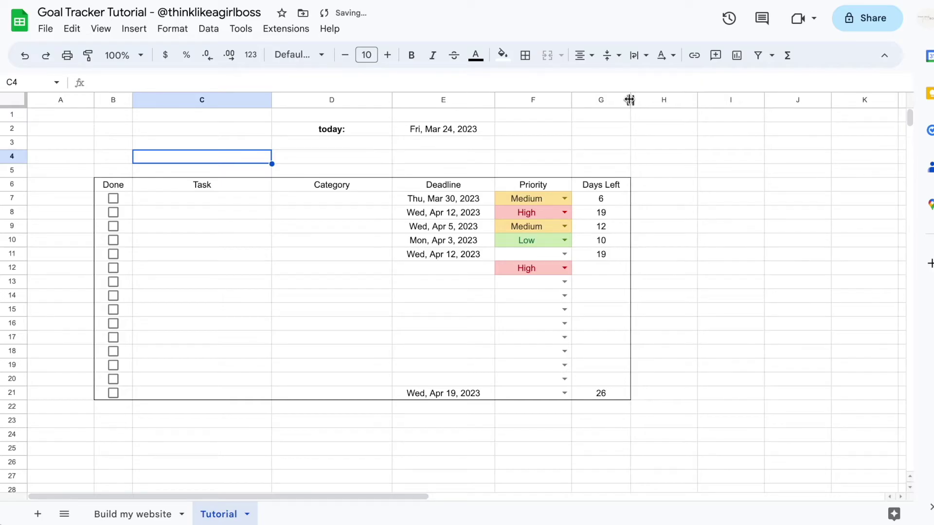
Step: Bold the header row B6:G6 and shrink column A to a narrow margin
left_click_drag(120, 187, 586, 190)
key("ctrl+b")
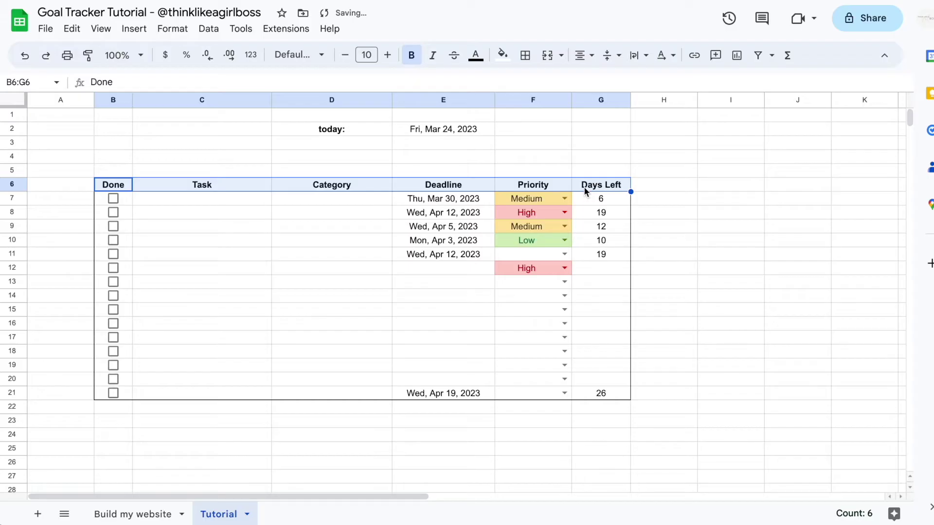
left_click_drag(94, 100, 44, 104)
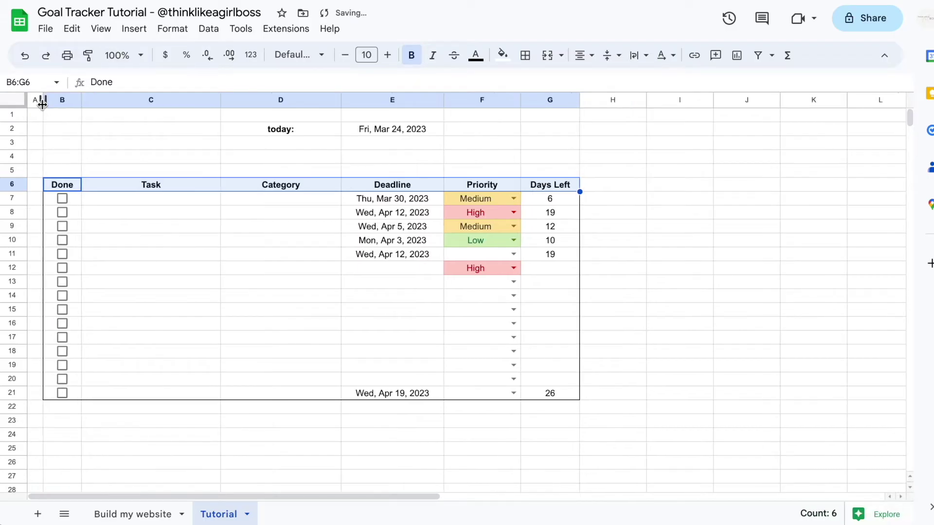
left_click(740, 307)
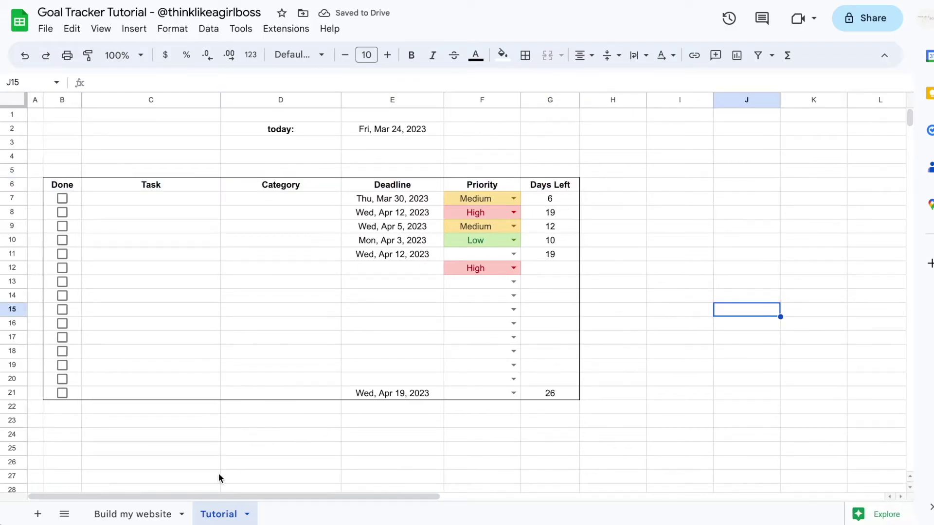
Step: On the Build my website sheet, toggle the Done checkboxes in B10 and B9 off and on, and mark "build product page layout" as done
left_click(146, 515)
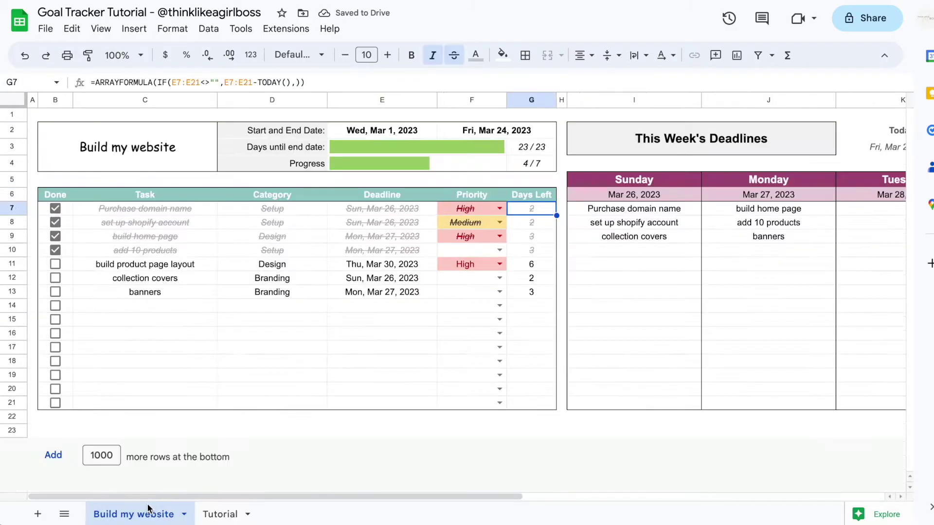
left_click(55, 251)
left_click(55, 251)
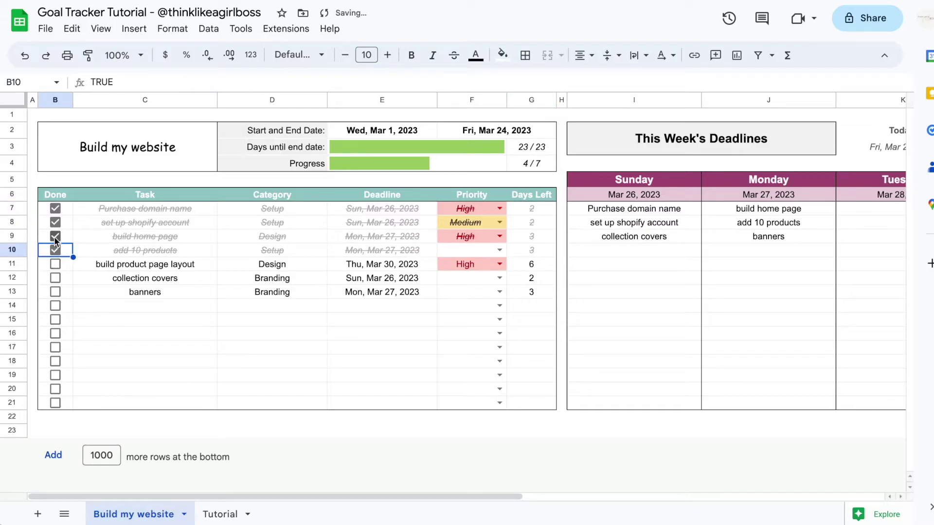
left_click(55, 237)
left_click(55, 237)
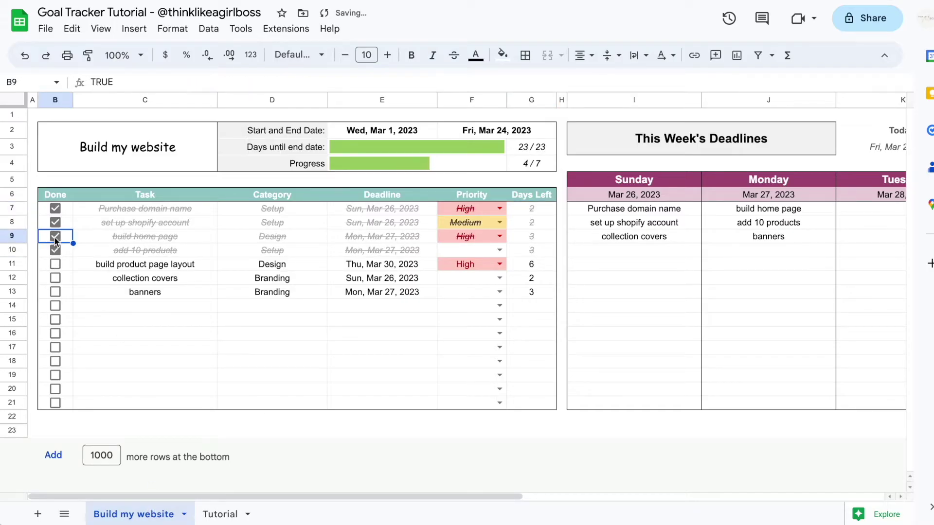
left_click(55, 264)
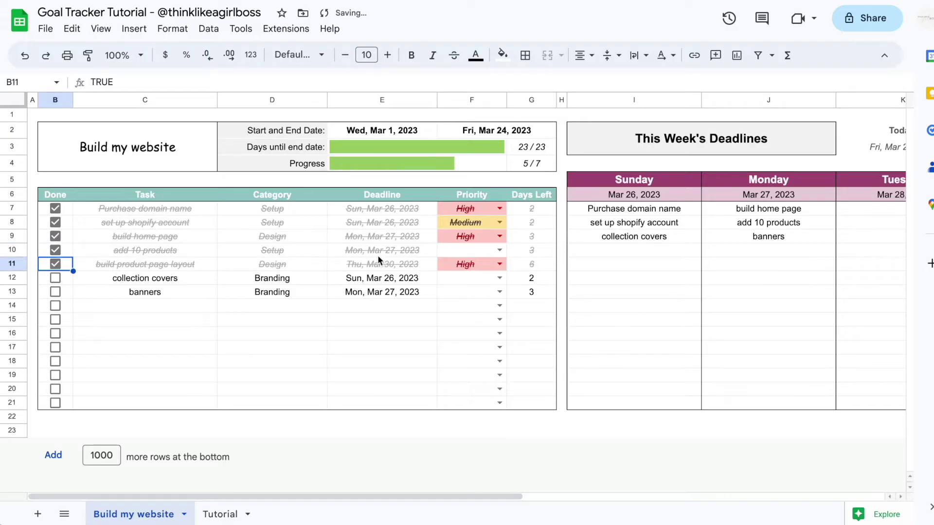
Step: Return to the Tutorial sheet and start a conditional formatting rule for C7:G21
left_click(219, 513)
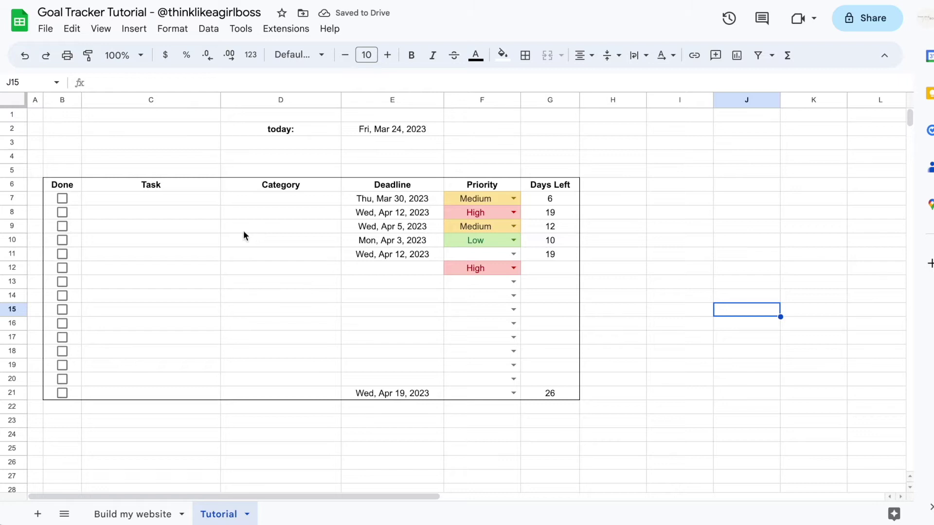
left_click(106, 197)
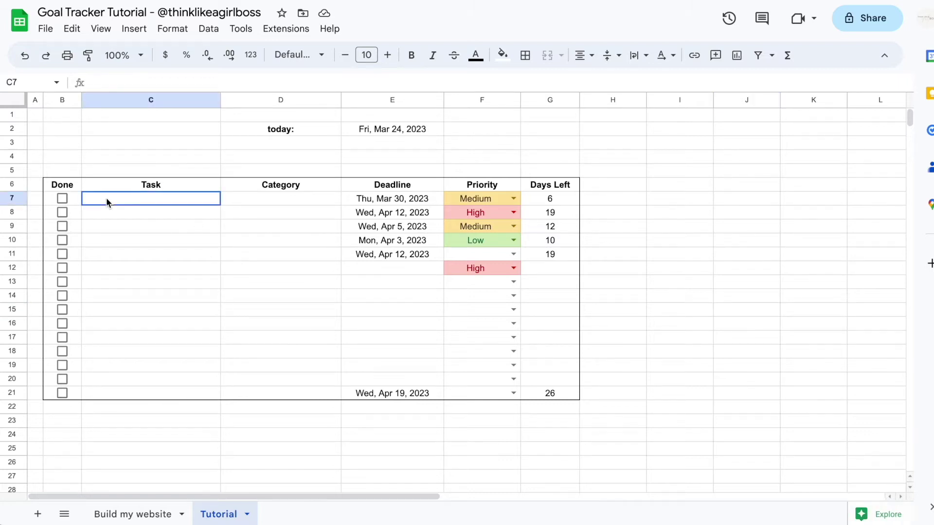
left_click_drag(119, 203, 548, 395)
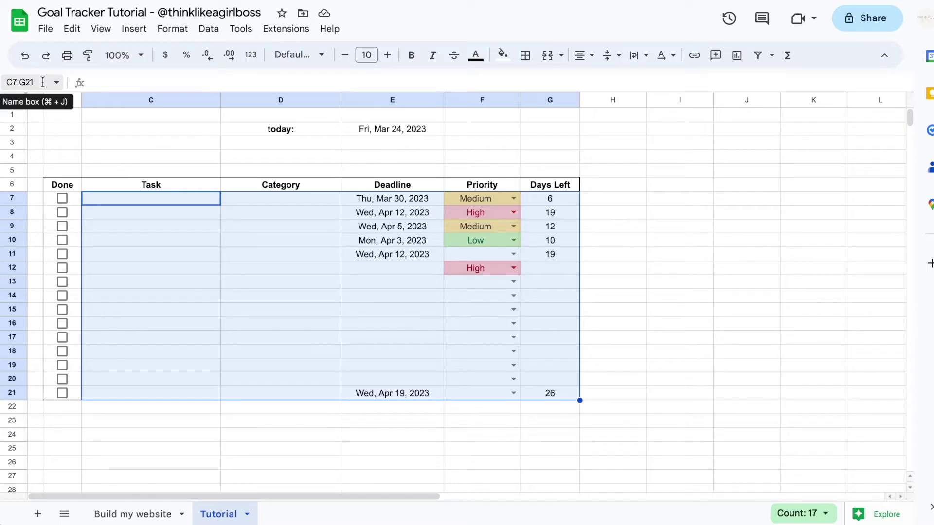
left_click(174, 29)
left_click(224, 254)
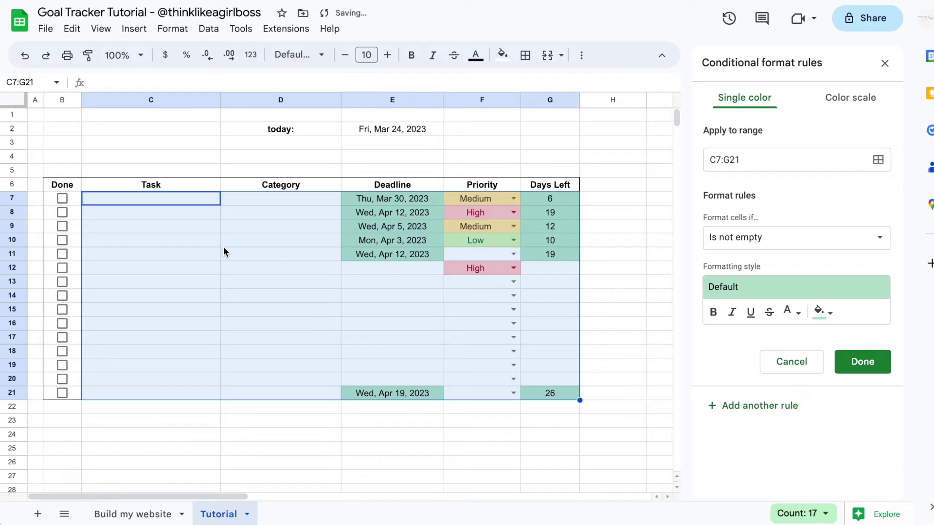
Step: Set the rule's condition to the custom formula =$B7=TRUE
left_click(786, 244)
scroll(783, 320, "down", 3)
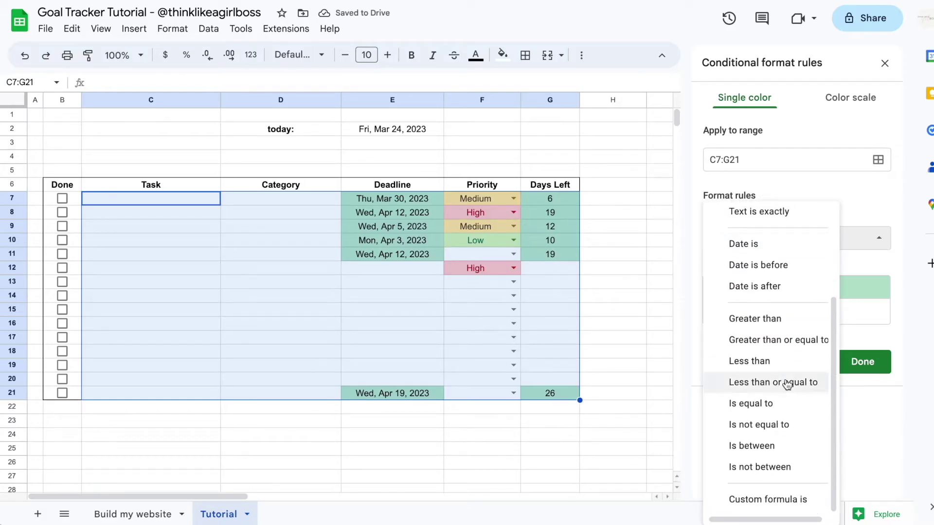
left_click(788, 501)
left_click(758, 271)
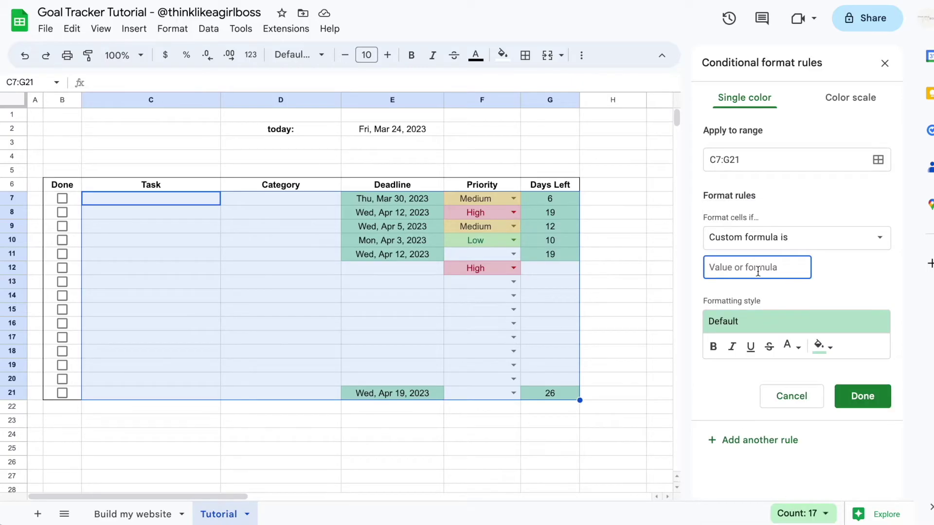
type("=")
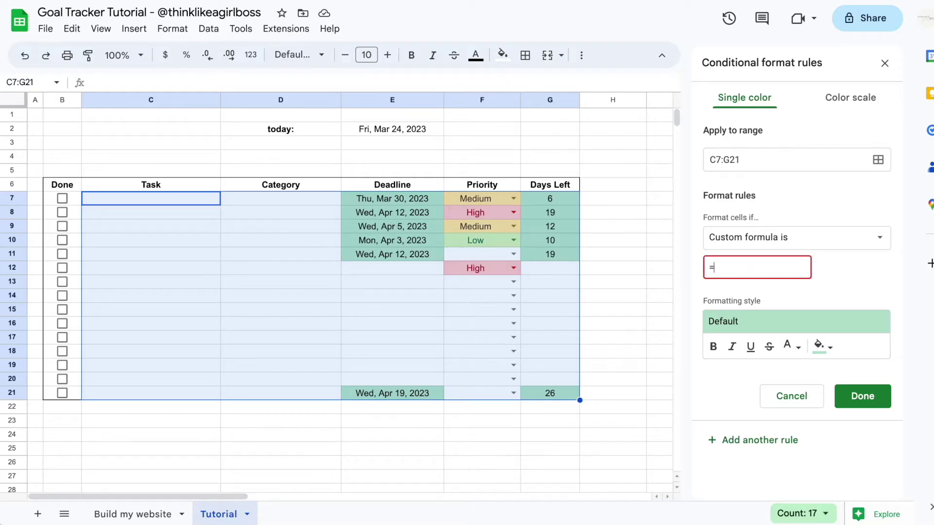
type("$")
type("B7")
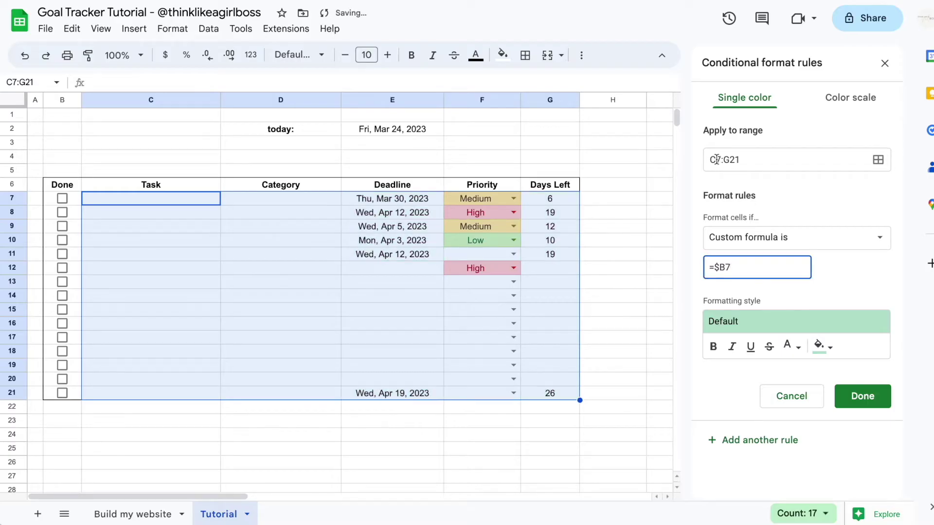
type("=TRUE")
Step: Style the rule for C7:G21 with no fill, dark gray 2 text and strikethrough, and save it
left_click(822, 346)
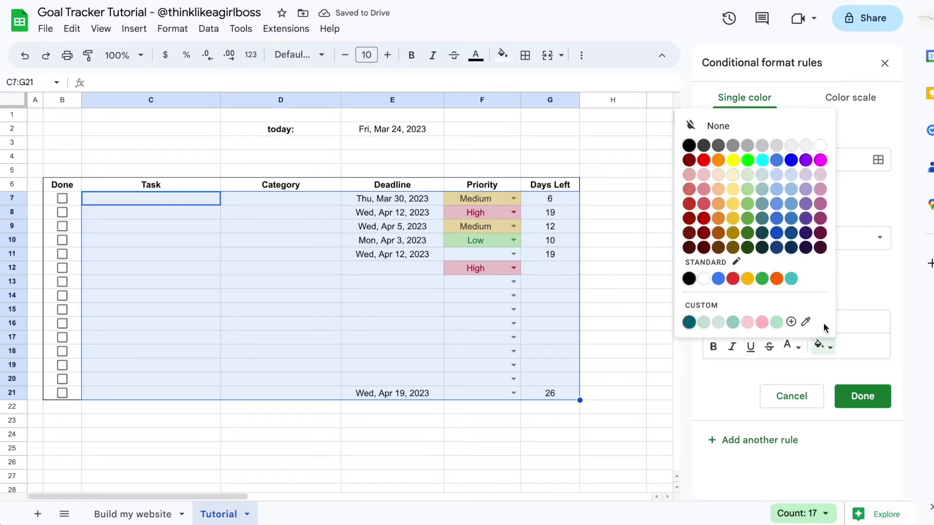
left_click(763, 129)
left_click(803, 354)
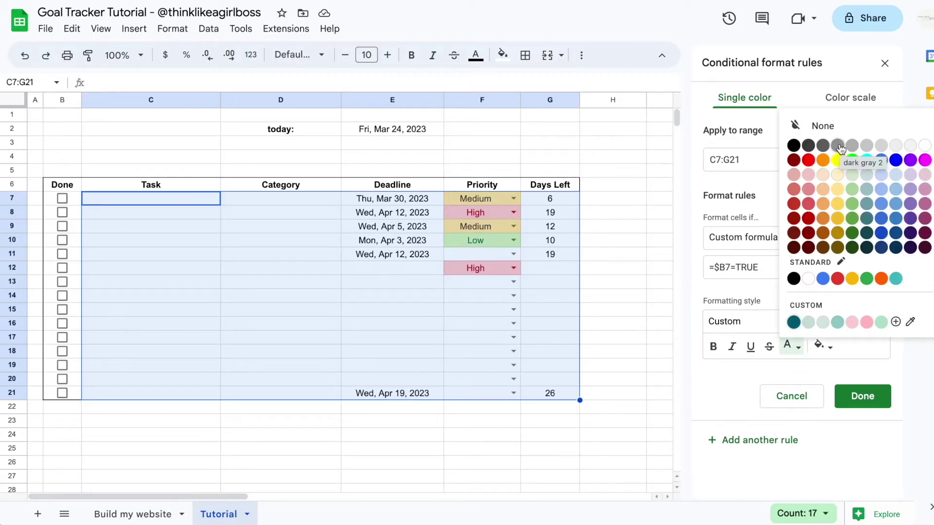
left_click(839, 146)
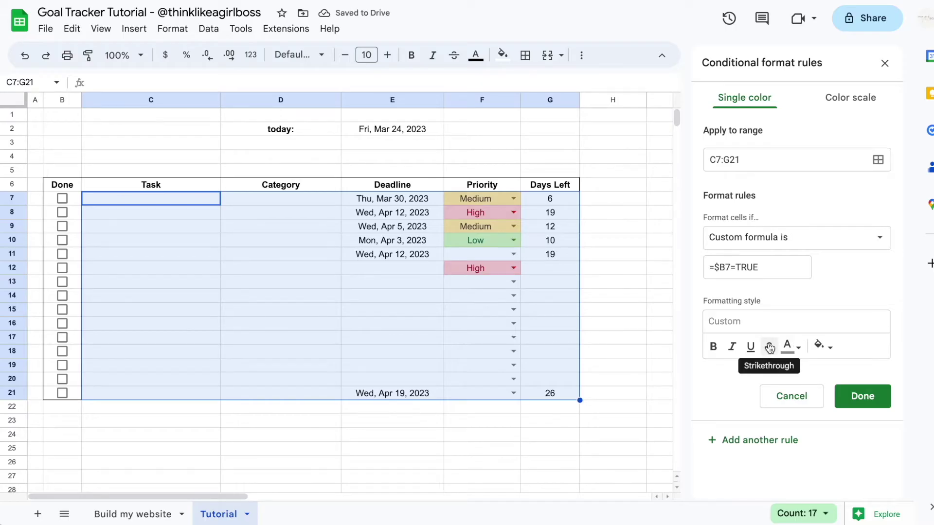
left_click(770, 348)
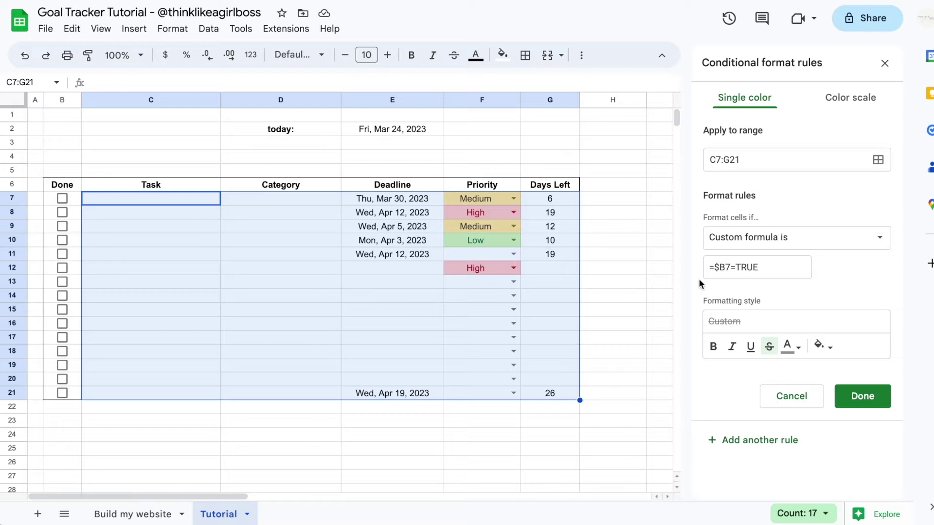
left_click(862, 396)
Step: Mark the first three tracker rows, B7 to B9, as done
left_click(73, 199)
left_click(62, 198)
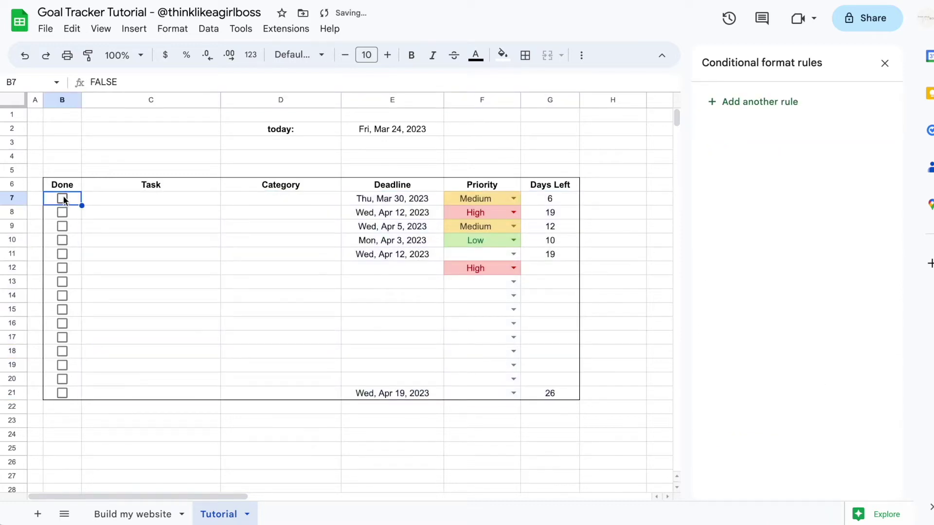
left_click(63, 212)
left_click(62, 225)
Step: Enter TASK 1, TASK 2, TASK 3, TASK 4 and TASK 5 down the Task column in C7:C11
left_click(100, 198)
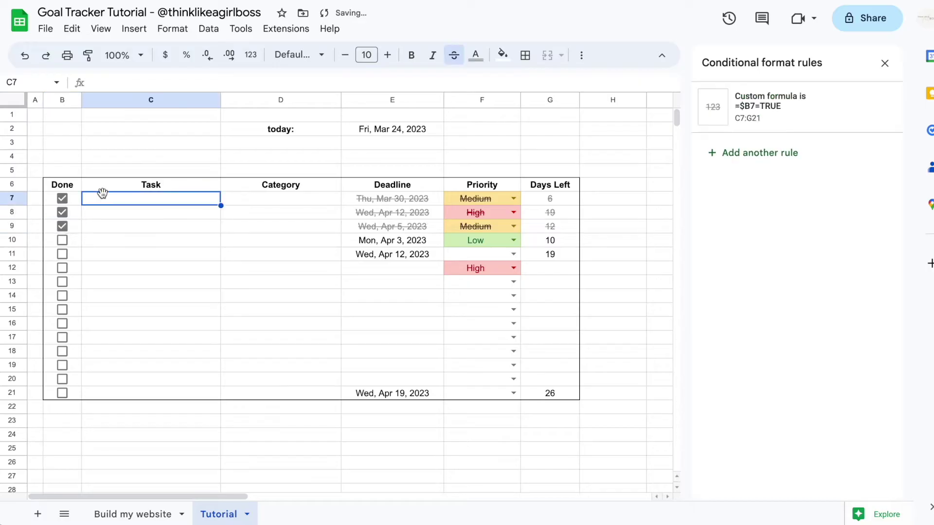
type("TASK 1")
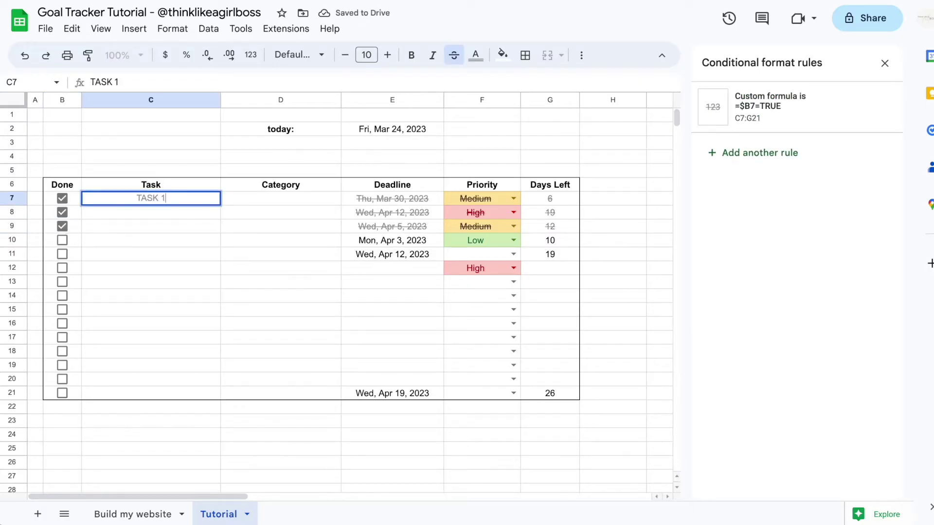
key("Return")
type("TASK 2")
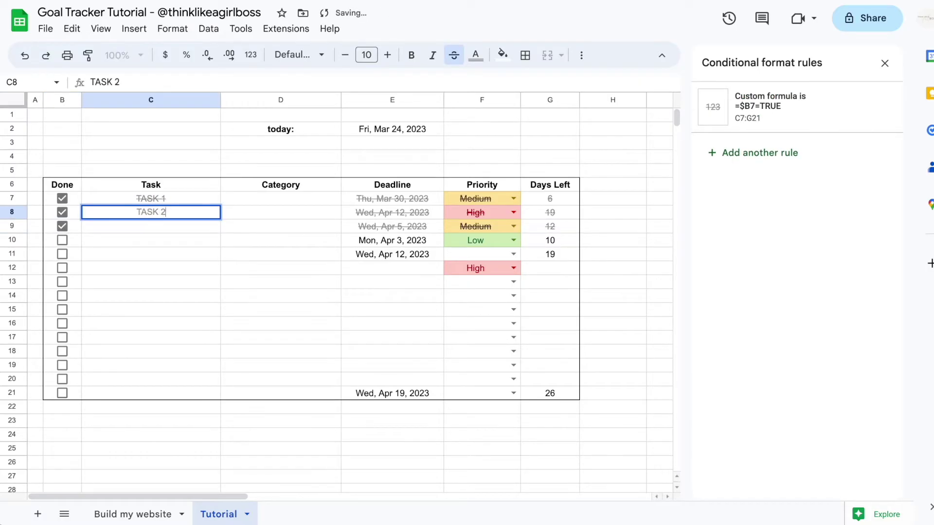
key("Return")
type("TASK 3")
key("Return")
type("TASK 4")
key("Return")
type("TASK")
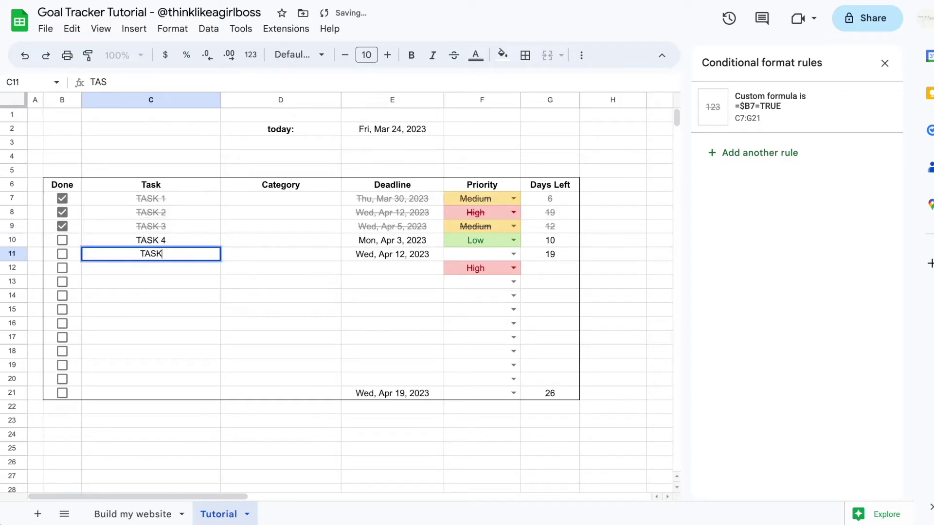
type(" 5")
key("Return")
Step: Compare the completed-row styling with the Build my website sheet and return to the Tutorial sheet
left_click(73, 296)
left_click(146, 515)
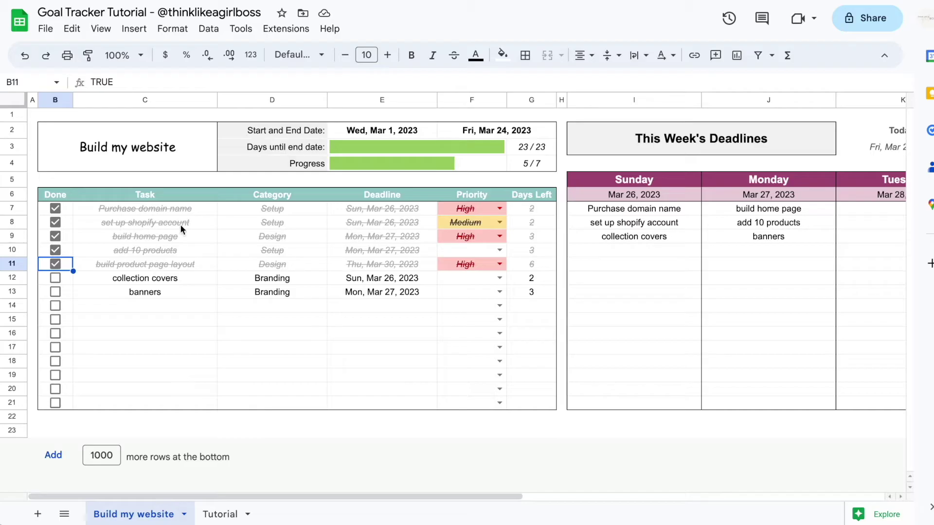
left_click(217, 514)
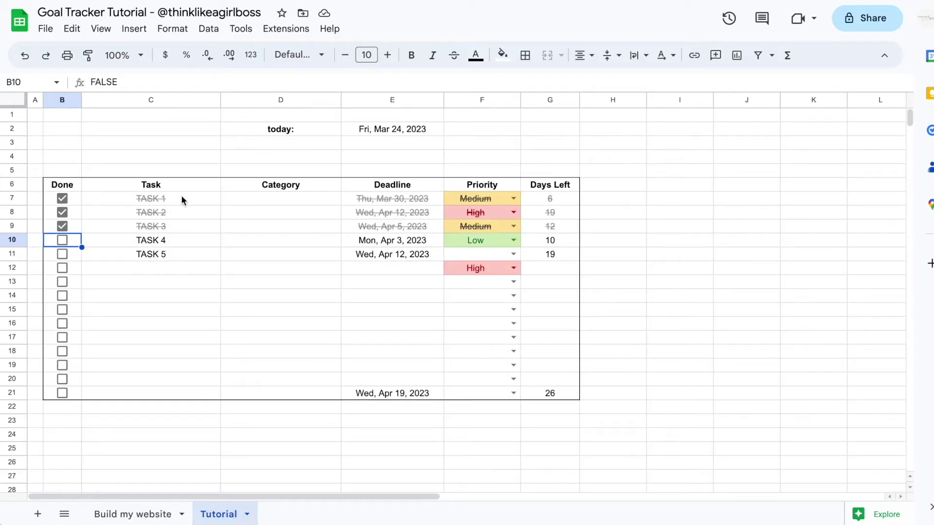
Step: Reopen the conditional formatting rule for C7:G21 and add italics and a one-shade-lighter gray text color
left_click(171, 211)
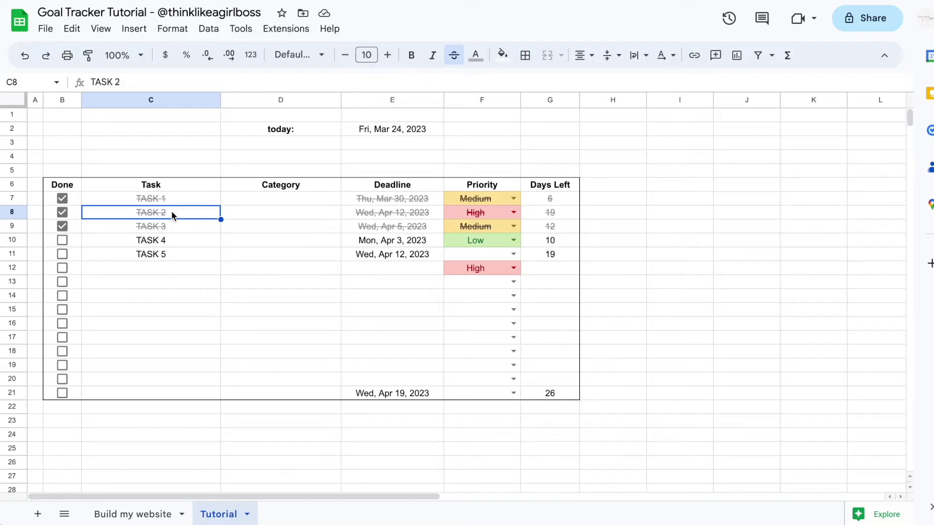
left_click(172, 28)
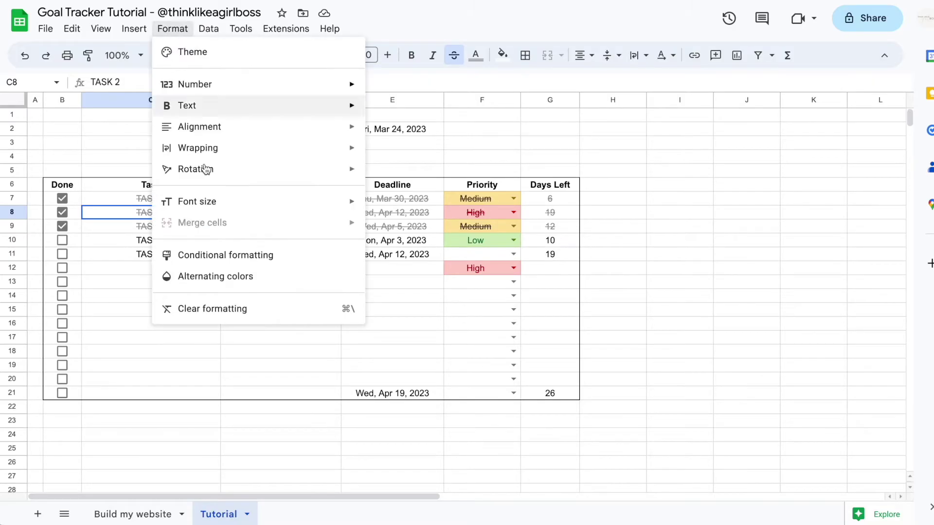
left_click(219, 254)
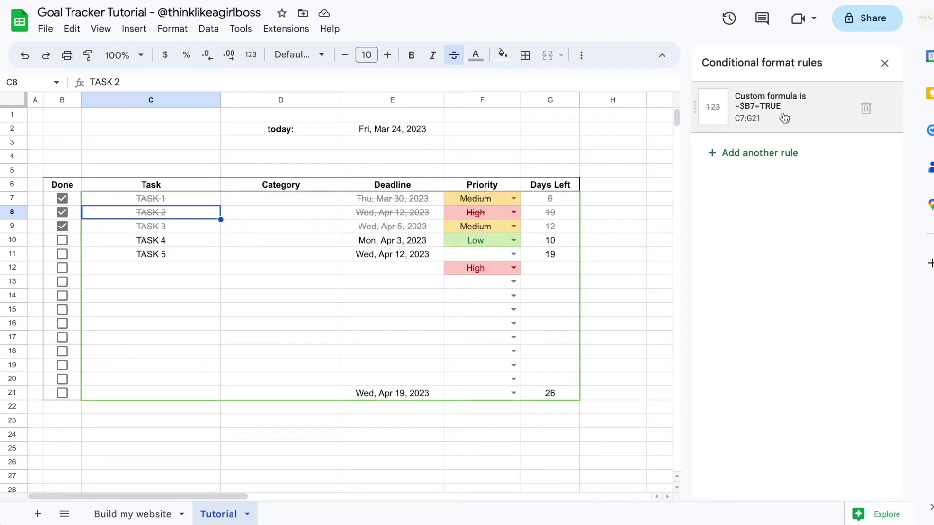
left_click(771, 102)
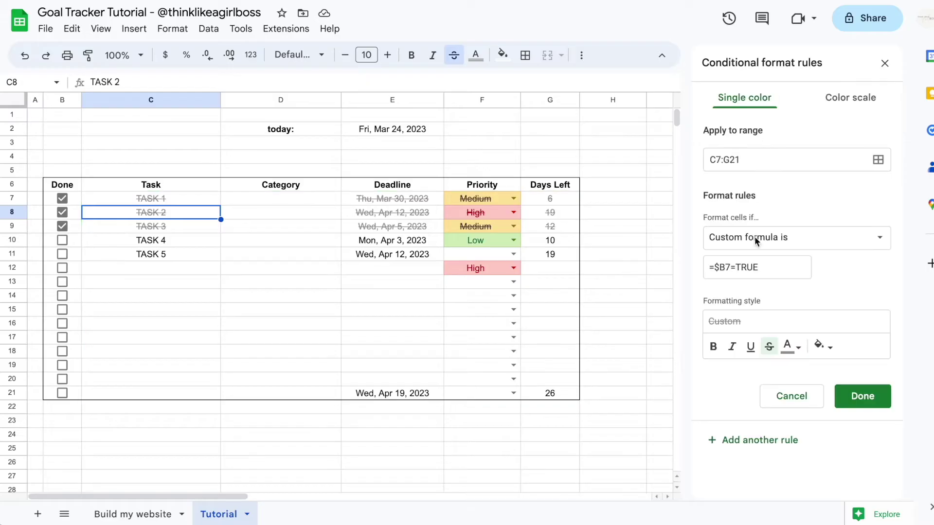
left_click(732, 348)
left_click(791, 346)
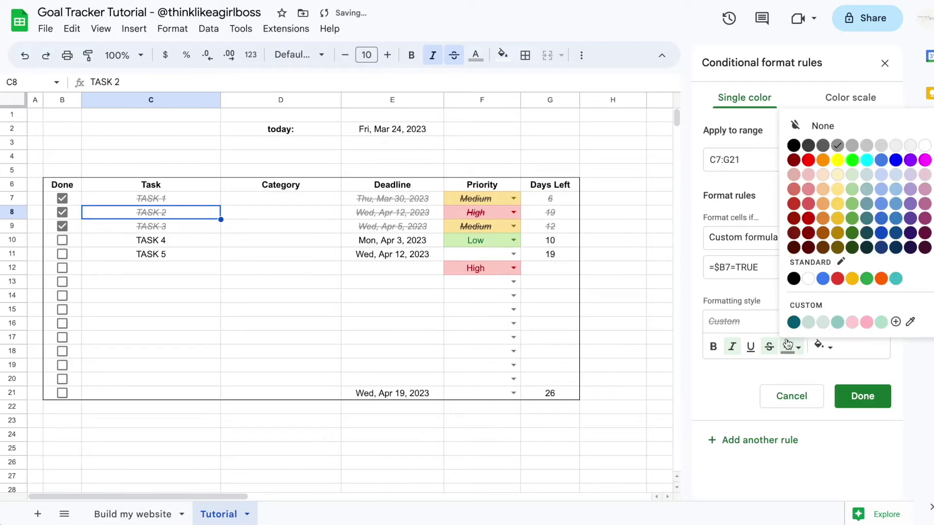
left_click(852, 145)
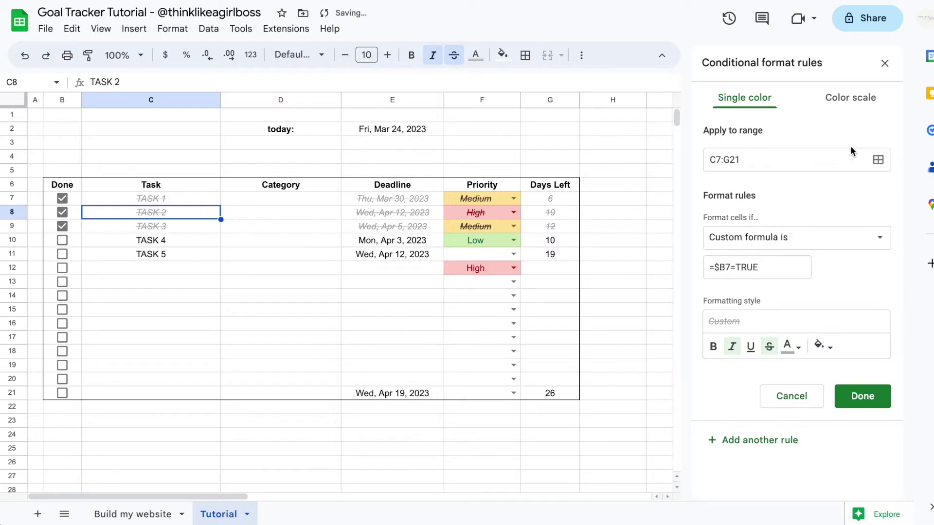
Step: Try the rule's custom formula without the absolute column reference, as =B7=TRUE
left_click(718, 267)
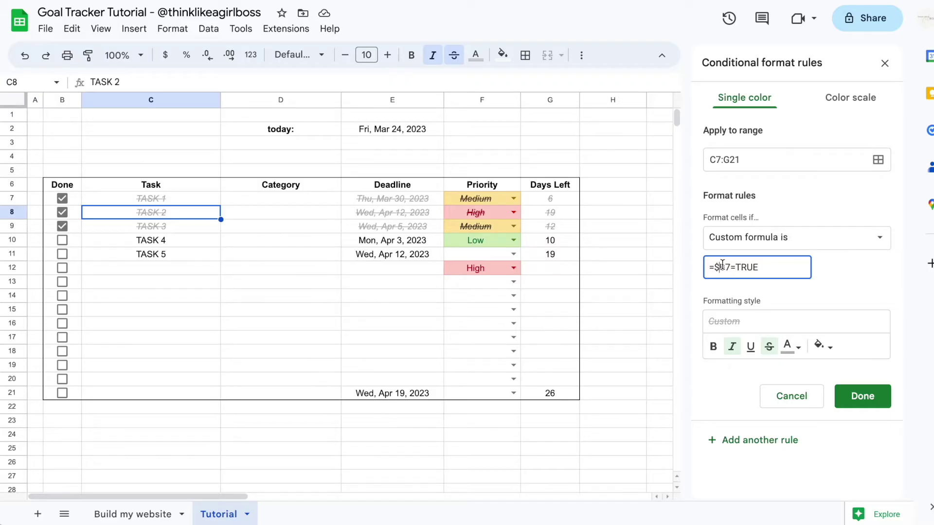
key("BackSpace")
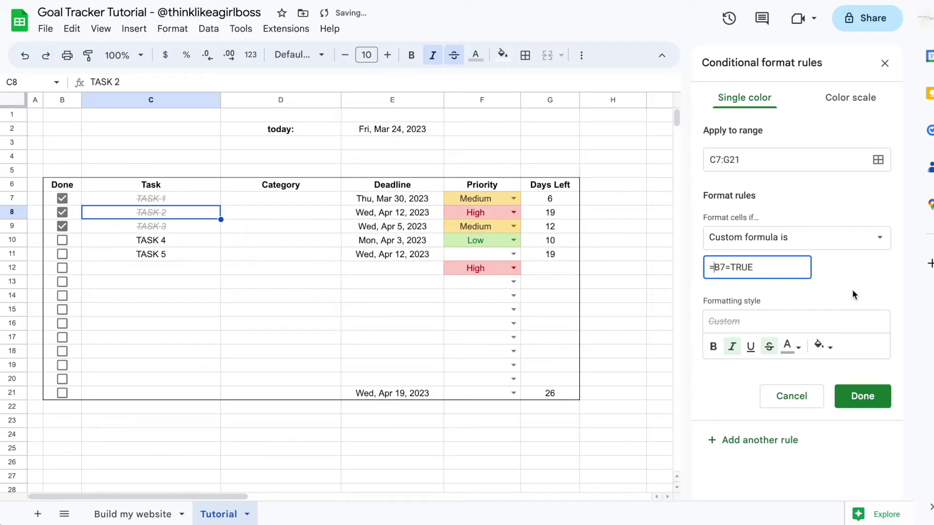
left_click(851, 288)
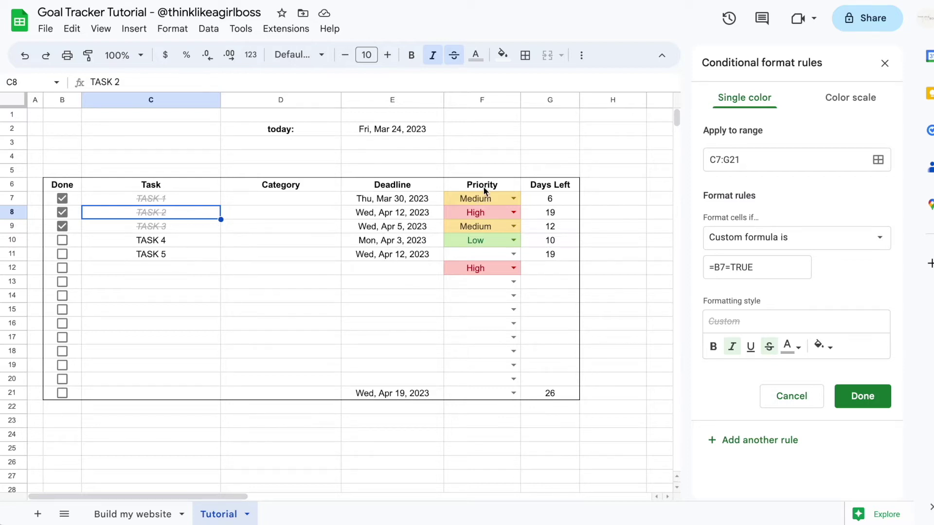
Step: Restore the rule's custom formula to =$B7=TRUE, save the rule and close the conditional formatting settings
left_click(714, 268)
type("$")
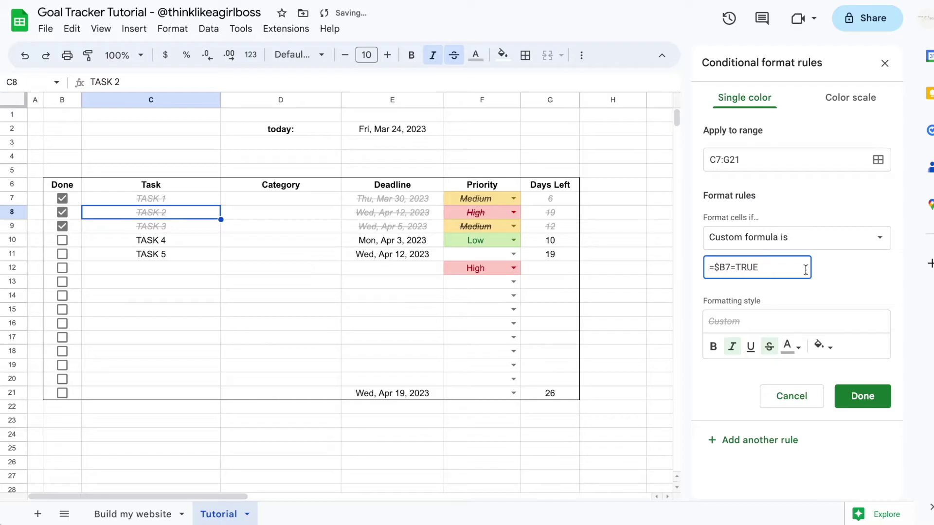
left_click(845, 279)
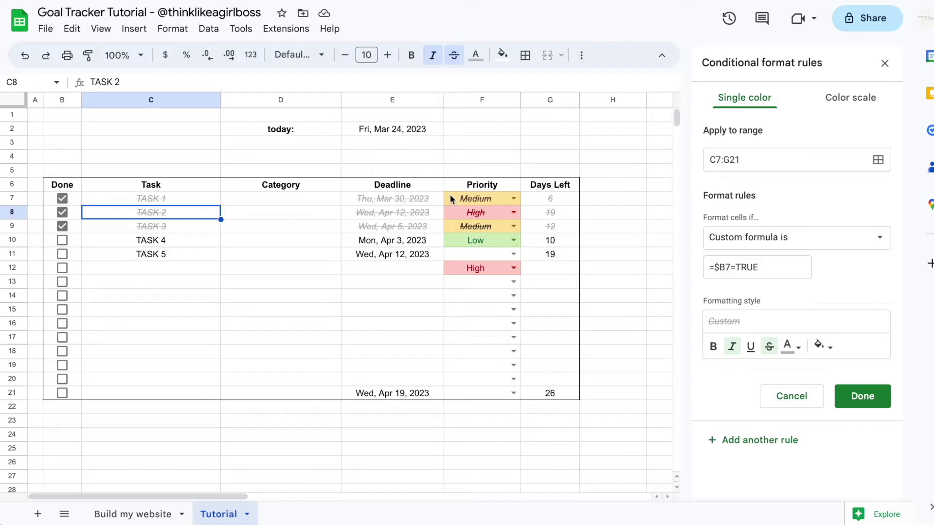
left_click(880, 396)
left_click(882, 61)
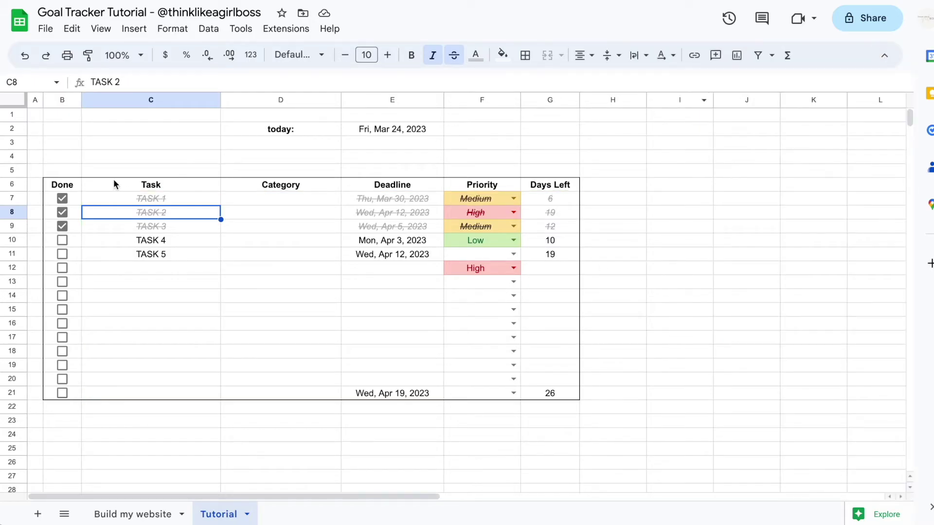
Step: Fill the header row B6:G6 with the custom light teal #98cbca
left_click(71, 185)
left_click_drag(71, 185, 545, 184)
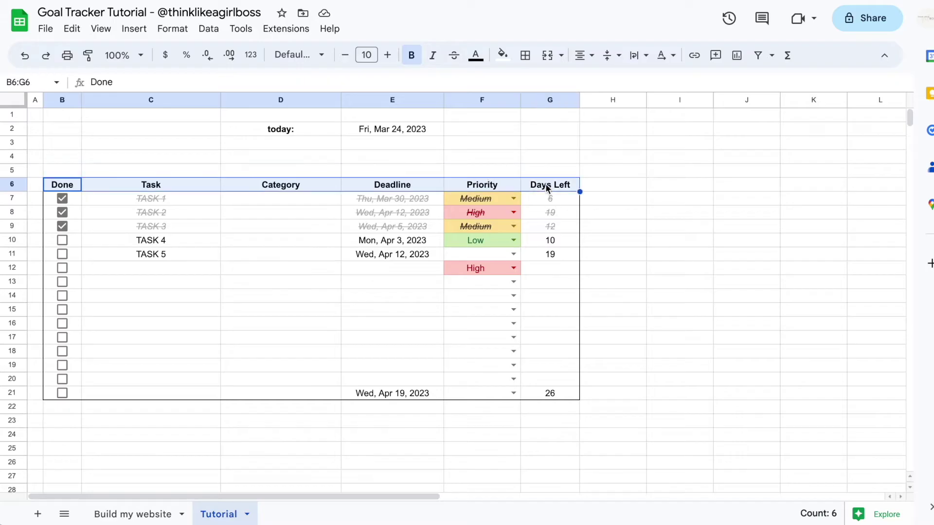
left_click(503, 54)
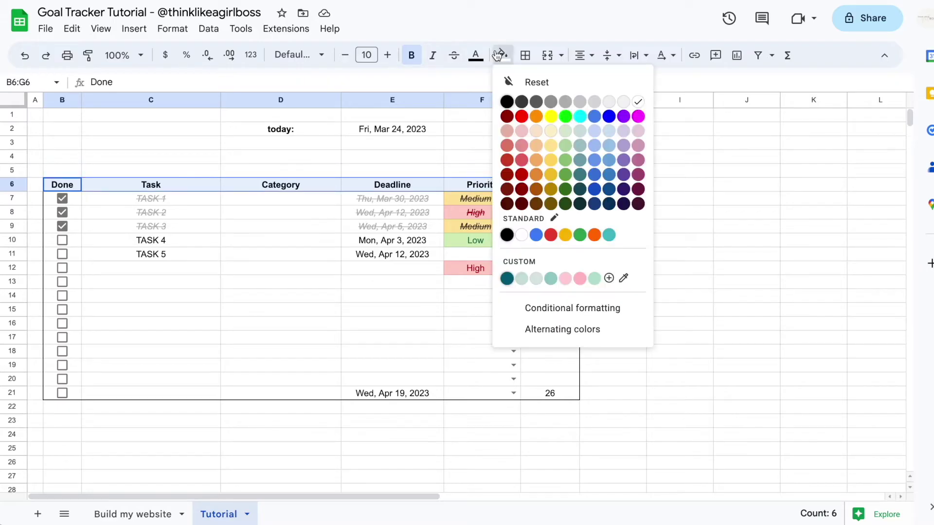
left_click(551, 279)
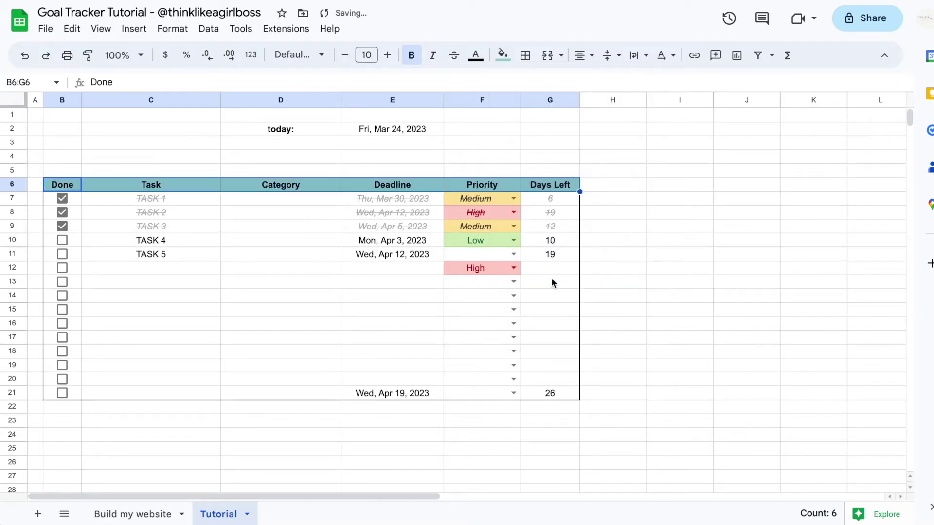
left_click(502, 55)
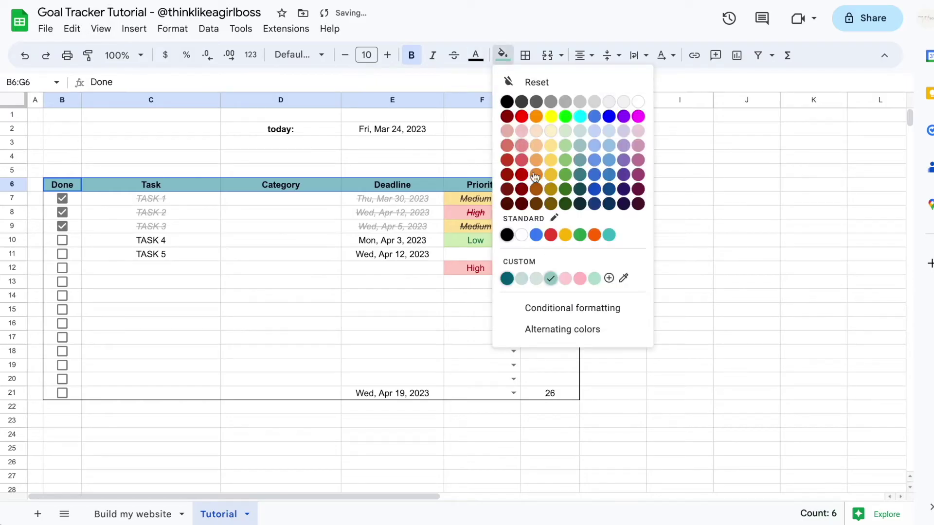
left_click(609, 279)
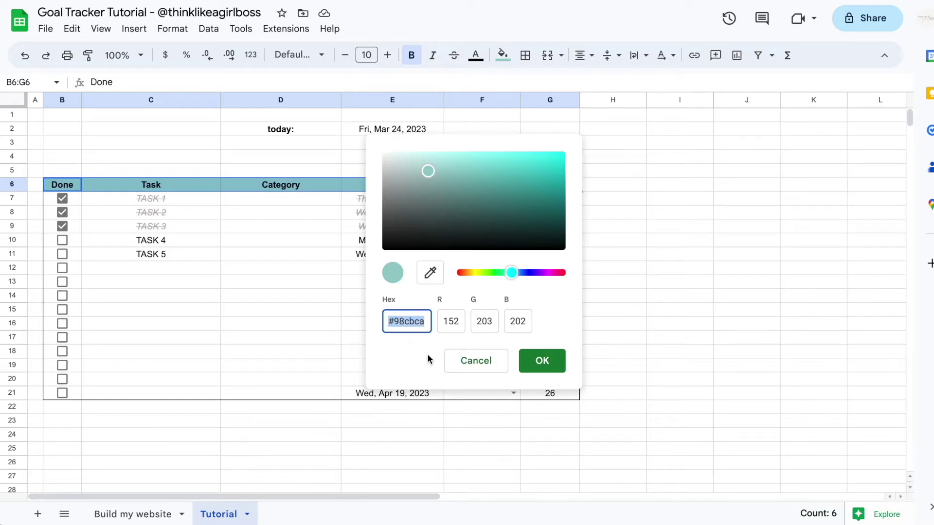
left_click(488, 366)
left_click(503, 55)
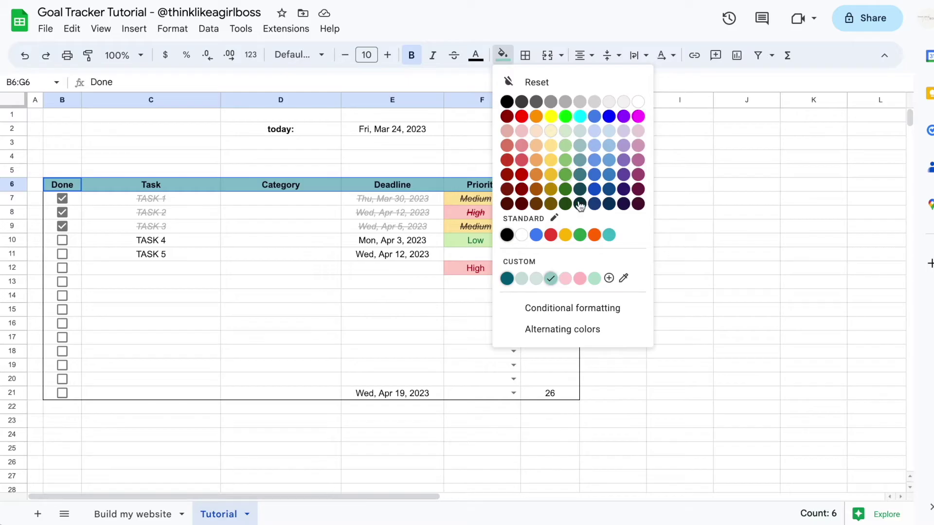
left_click(609, 279)
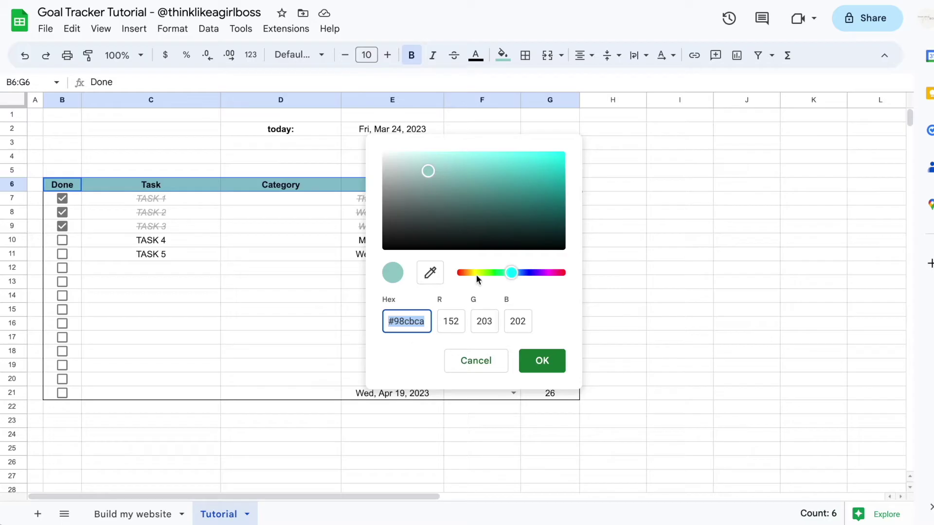
left_click(507, 198)
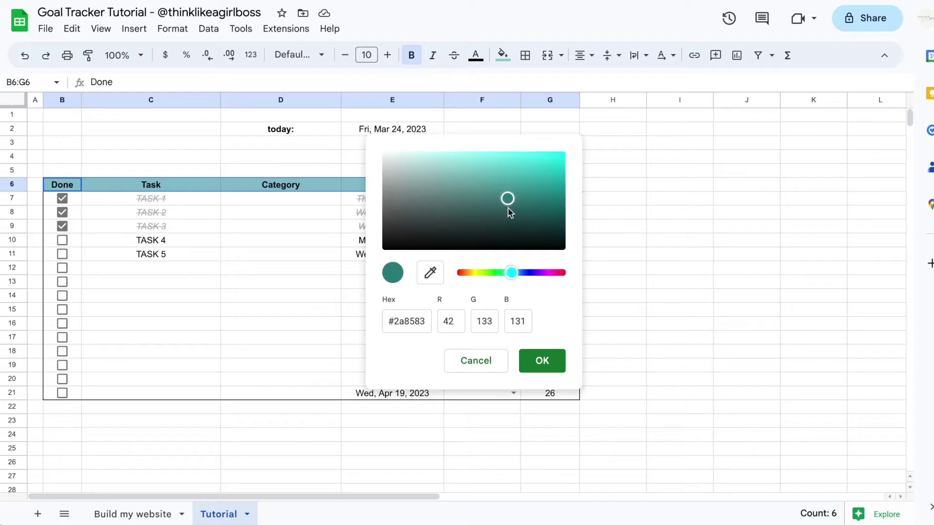
left_click(530, 273)
left_click(543, 274)
left_click(474, 363)
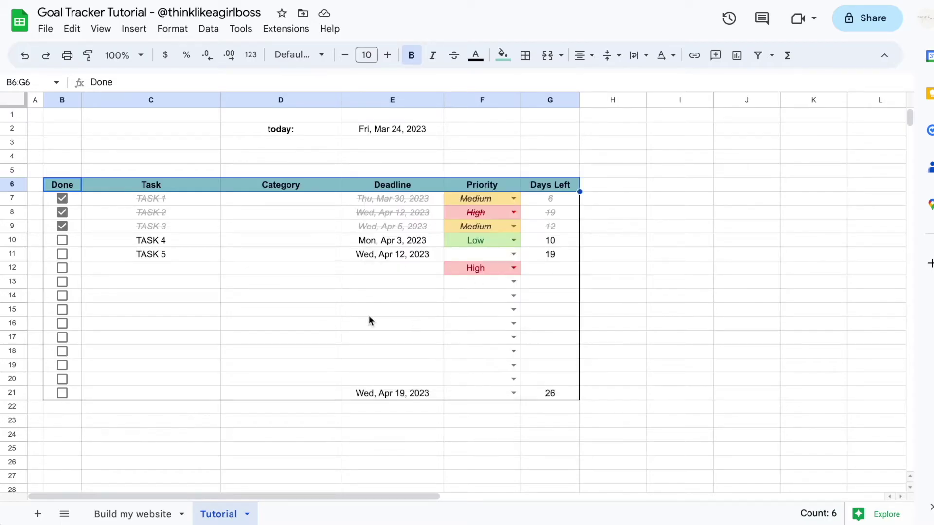
Step: Set the text color of the header row B6:G6 to white
left_click(476, 55)
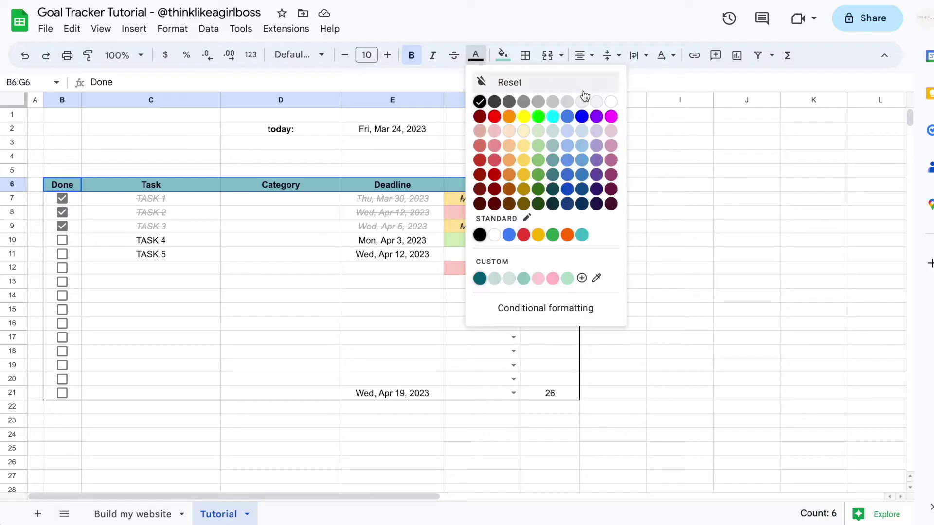
left_click(611, 102)
left_click(305, 324)
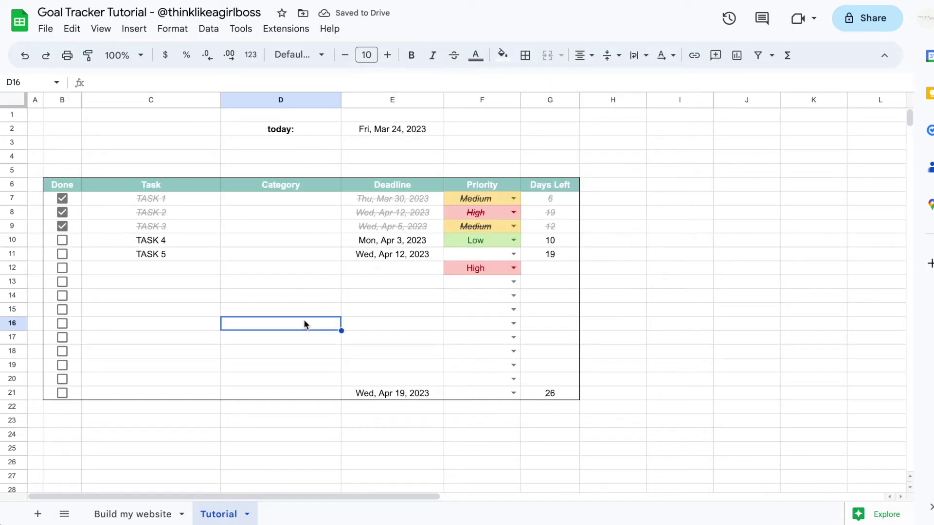
Step: Mark TASK 4 and TASK 5 as done
left_click(62, 240)
left_click(63, 254)
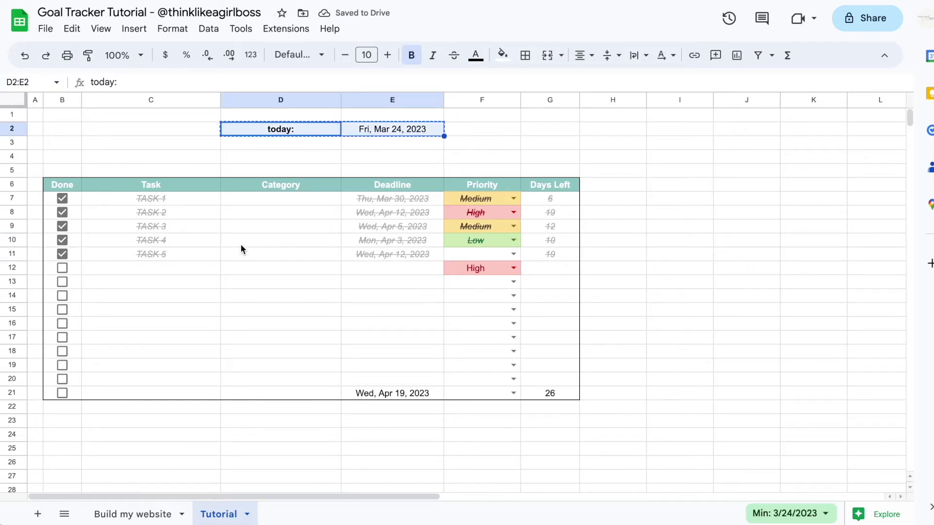
Step: Move the today: label and its date from D2:E2 to row 23 starting at E23, and merge F23:G23
left_click(392, 421)
type("today:\tFri, Mar 24, 2023")
left_click(696, 354)
left_click_drag(501, 421, 545, 422)
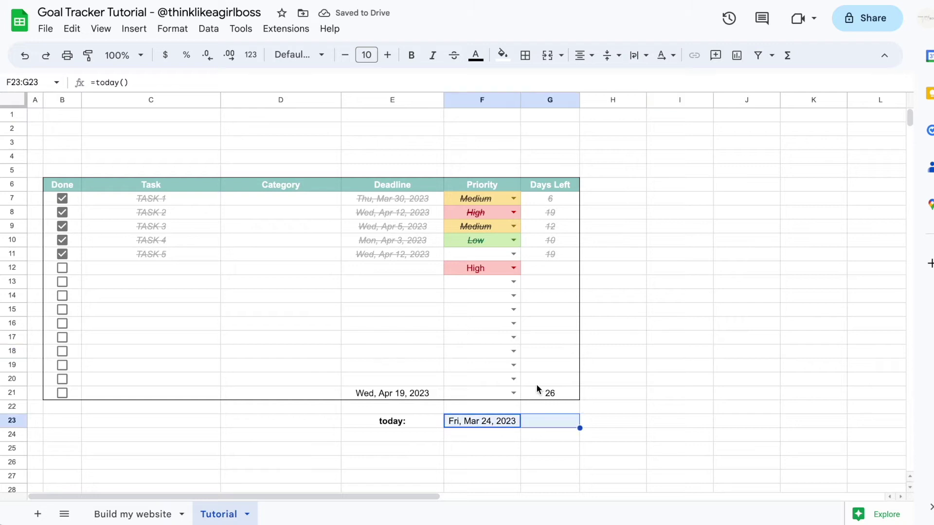
left_click(557, 56)
left_click(633, 299)
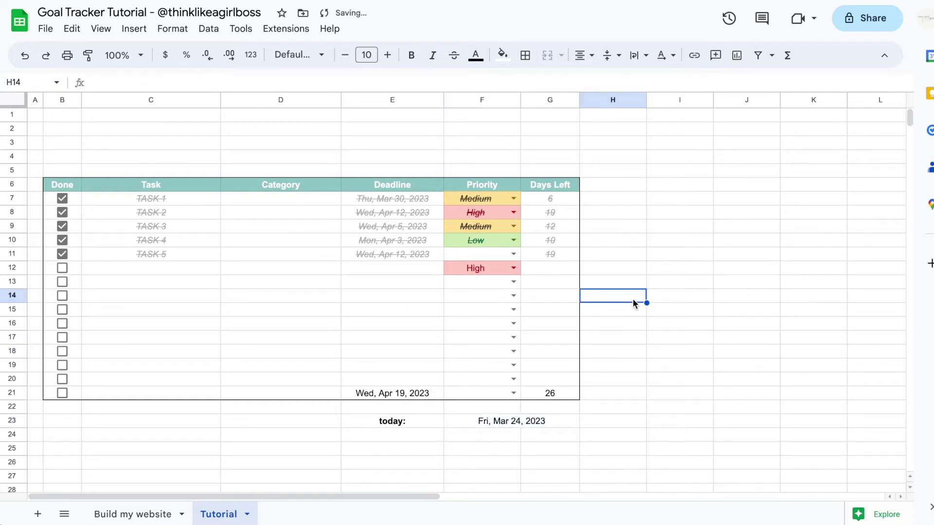
key("Up")
key("Up")
key("Up")
key("Right")
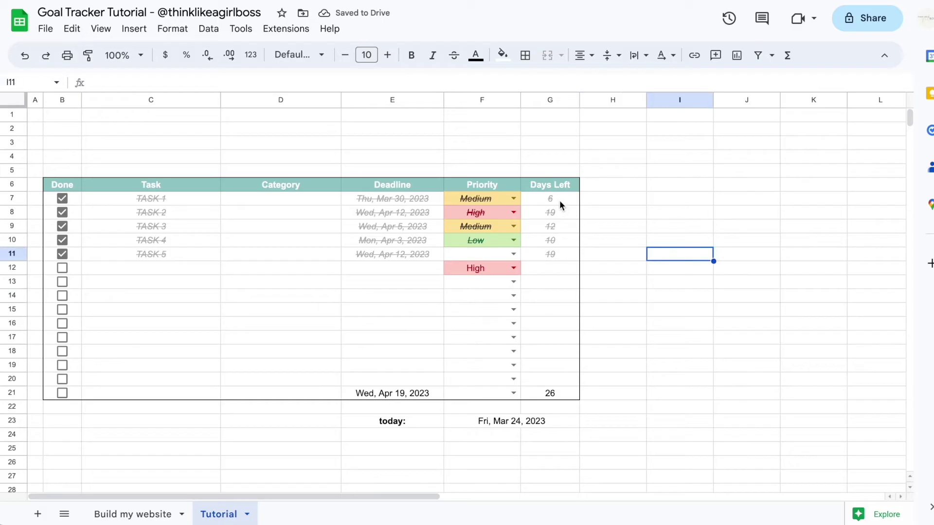
left_click_drag(560, 201, 559, 262)
left_click(697, 210)
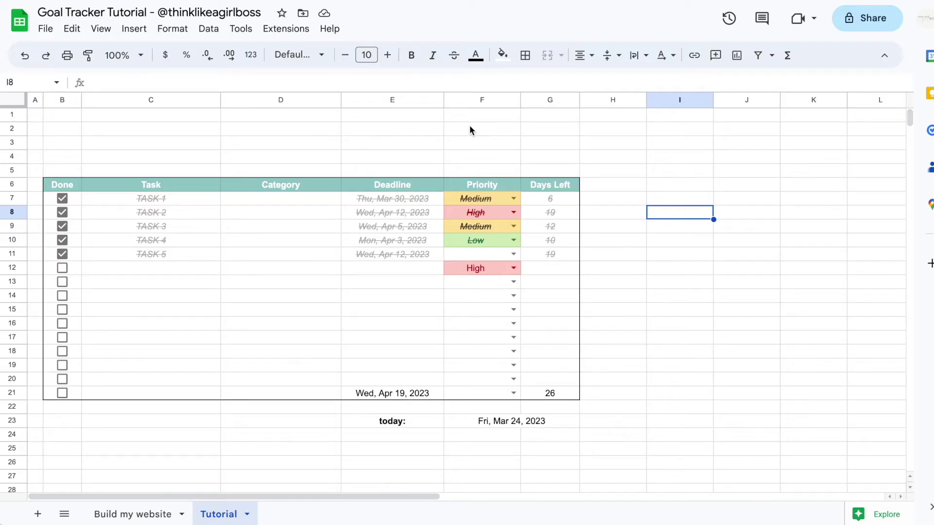
Step: Add a bottom border to the header row B6:G6
left_click_drag(64, 179, 546, 185)
left_click(526, 55)
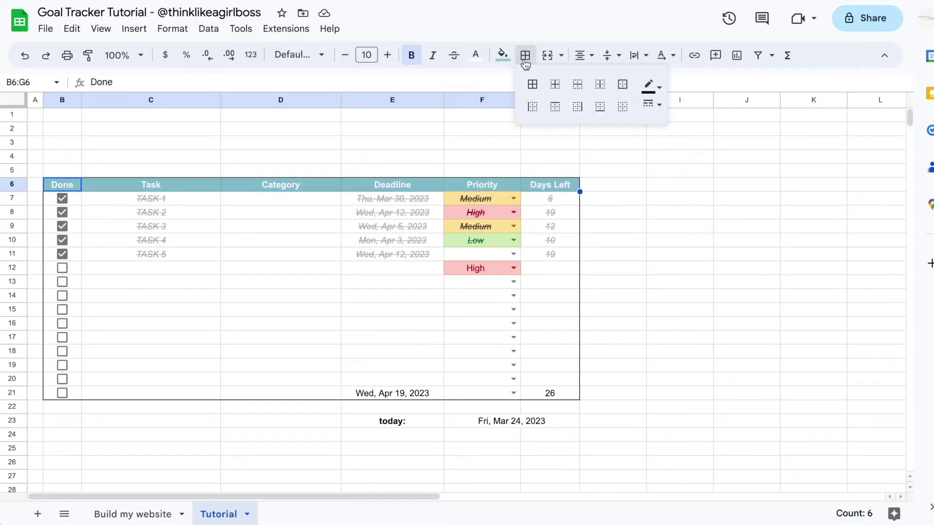
left_click(600, 108)
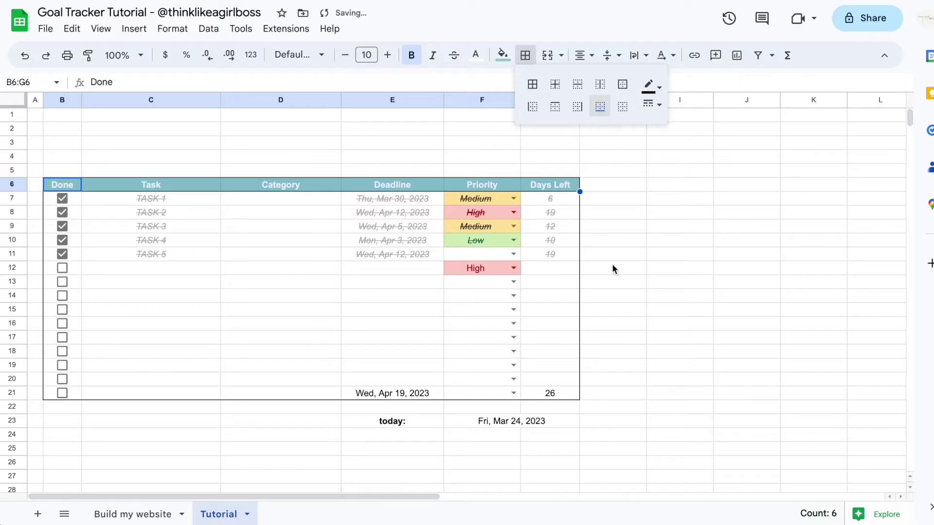
left_click(612, 264)
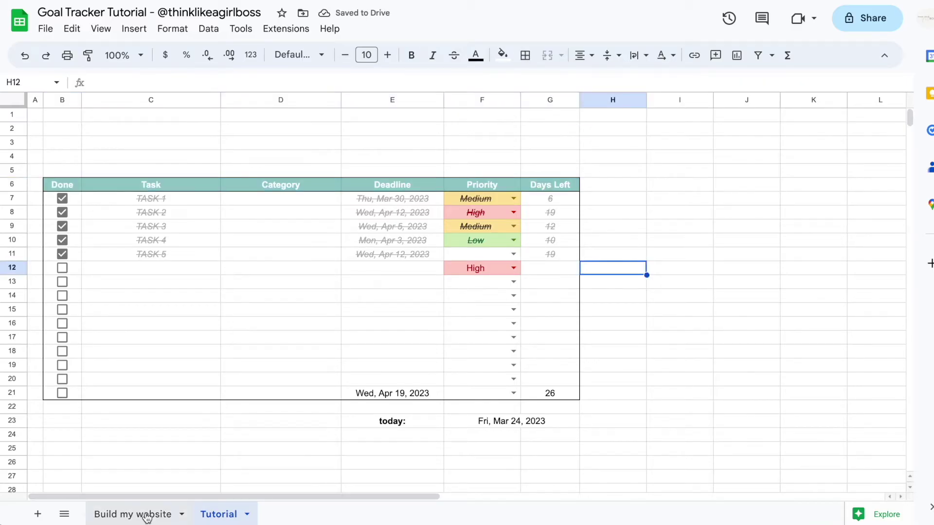
Step: Check the title block on the Build my website sheet, and recreate it on Tutorial by merging B2:C4 with the text Build my website
left_click(132, 514)
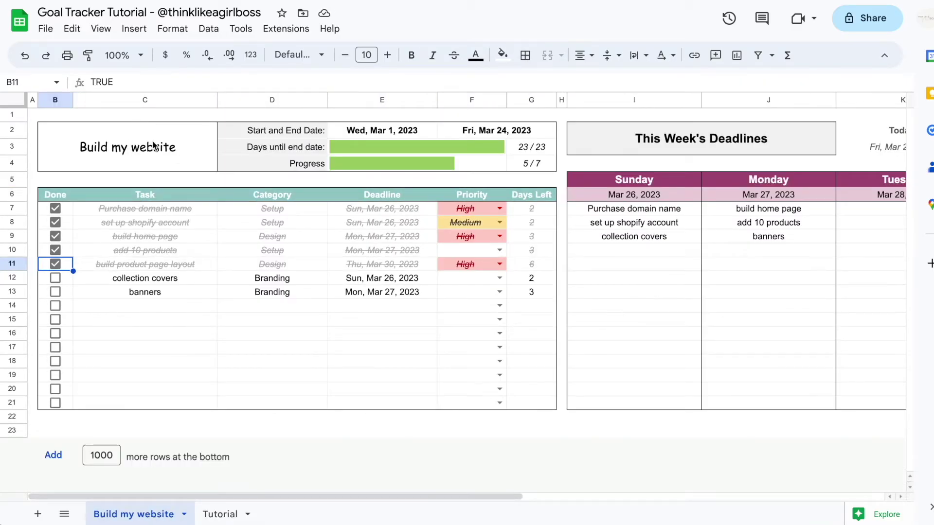
left_click(47, 133)
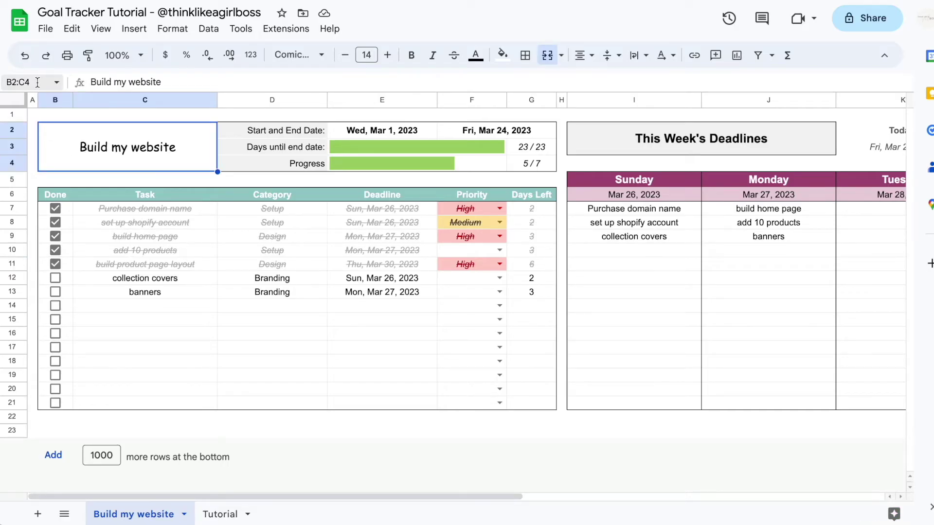
left_click(213, 513)
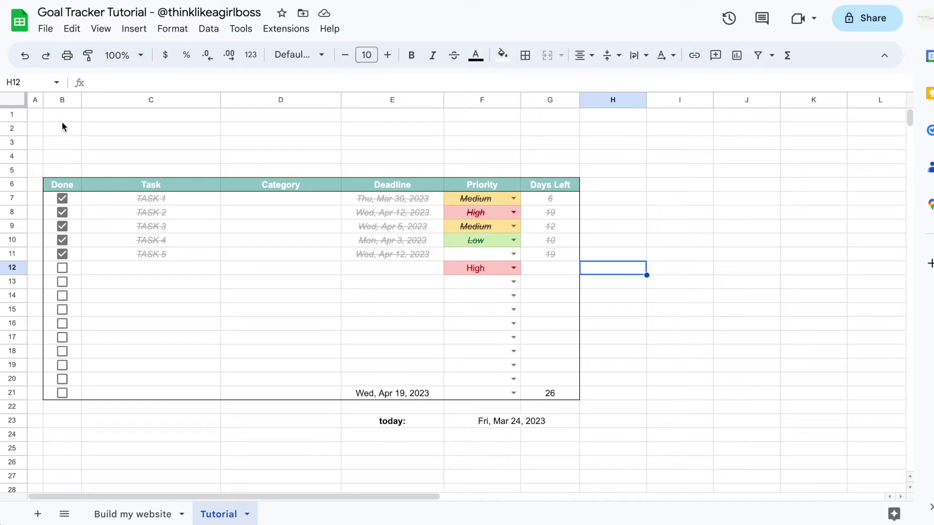
left_click_drag(64, 127, 176, 156)
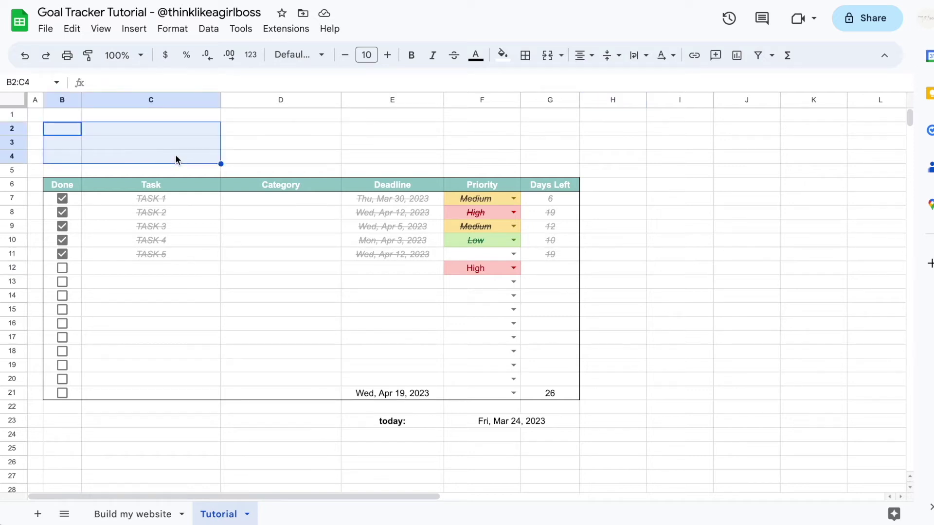
left_click(547, 58)
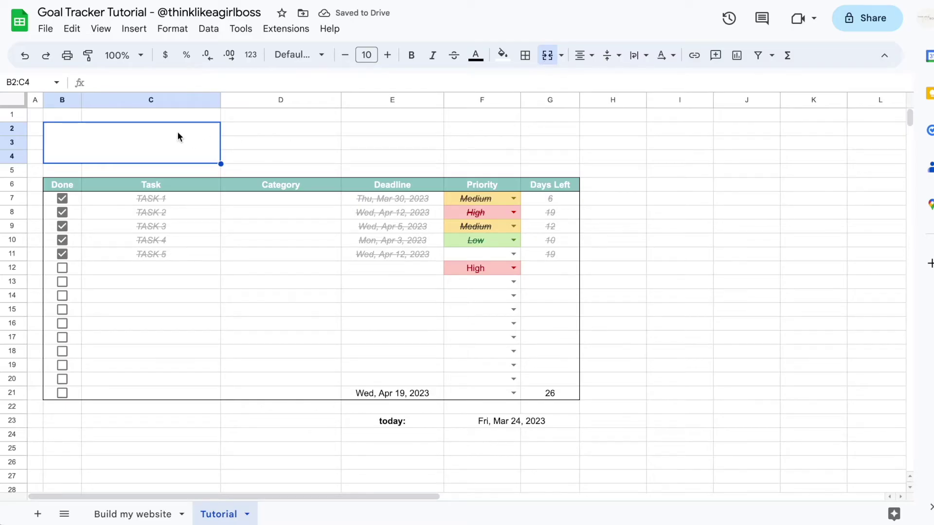
type("Build my website")
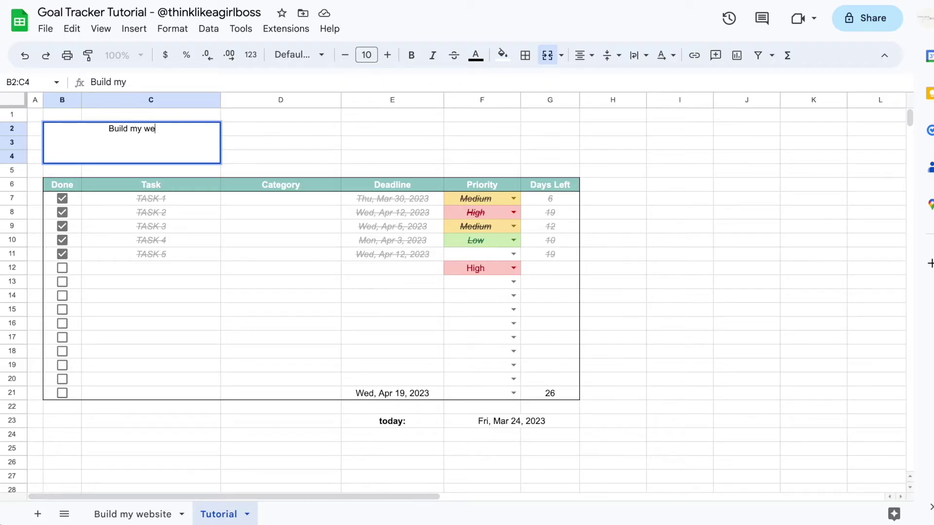
key("Return")
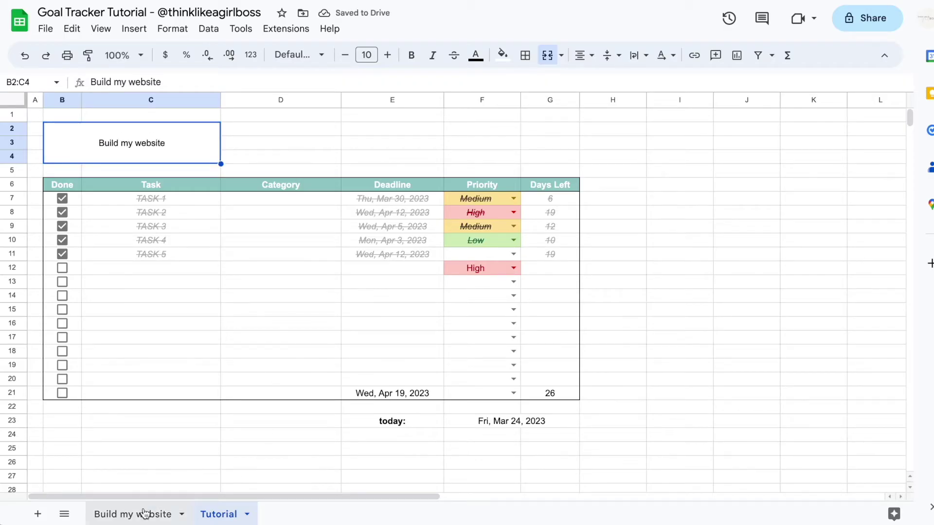
Step: On the Build my website sheet, check the start and end date cells and set the end date to Fri, Mar 31, 2023
left_click(117, 513)
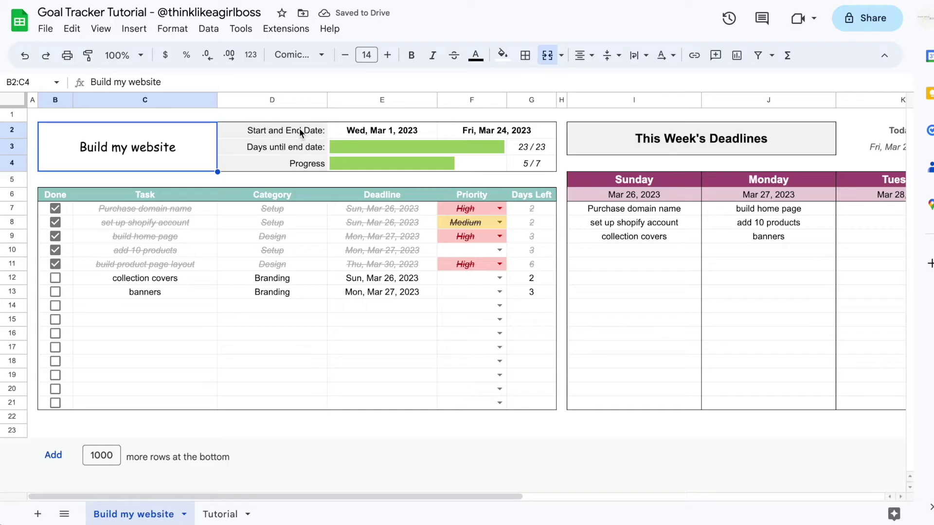
left_click(347, 133)
double_click(413, 129)
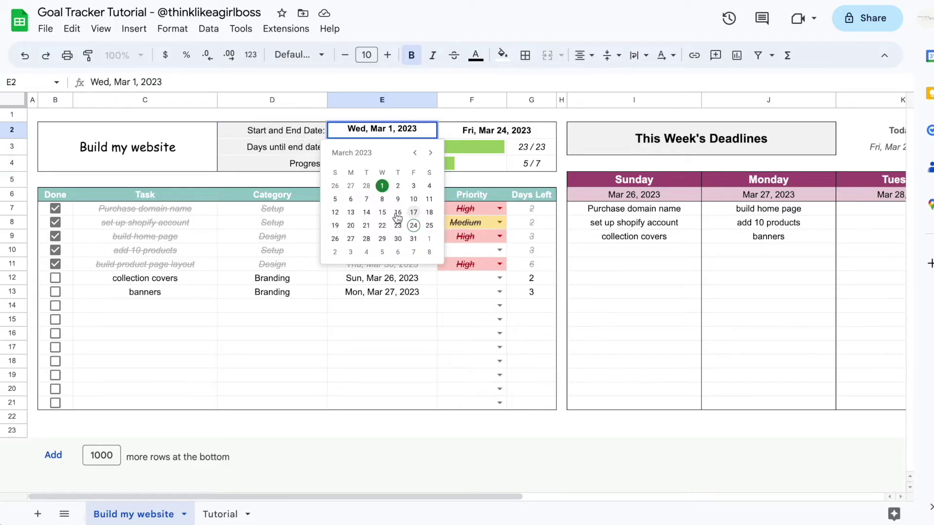
left_click(466, 134)
double_click(466, 133)
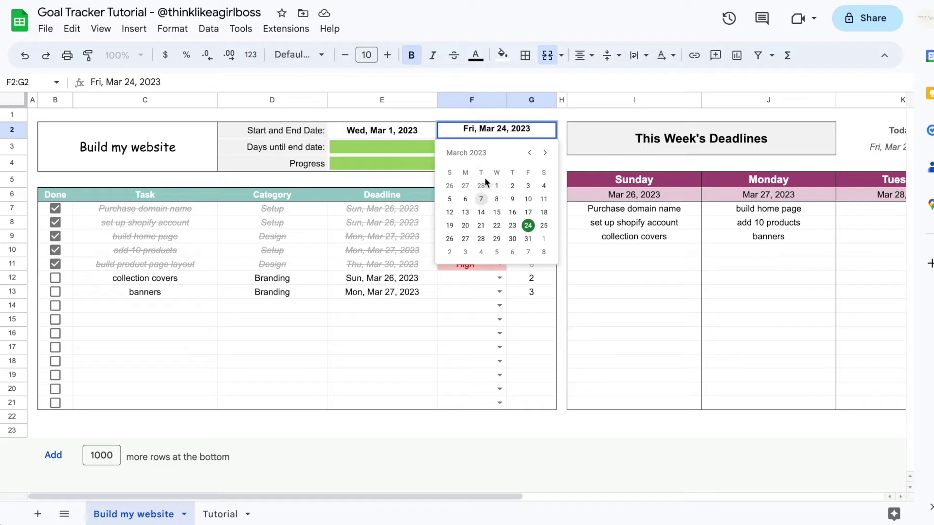
left_click(410, 131)
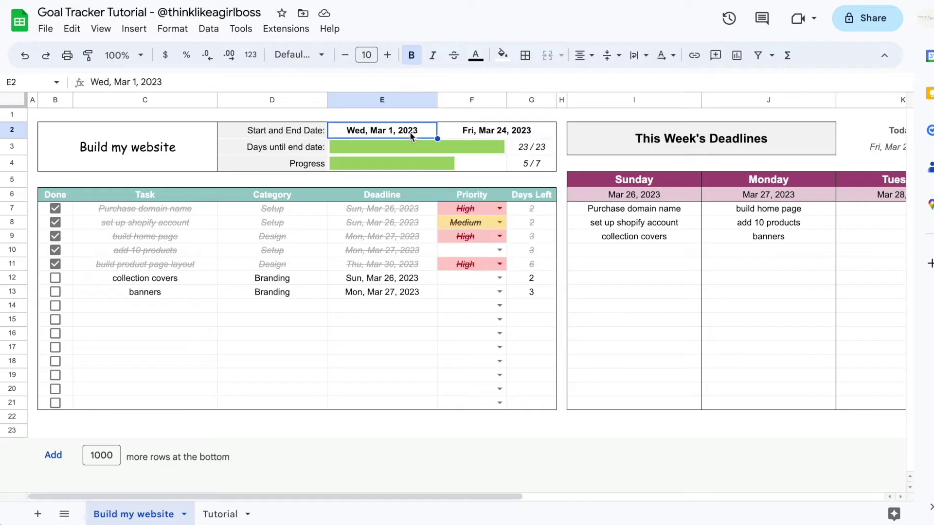
double_click(466, 133)
left_click(529, 238)
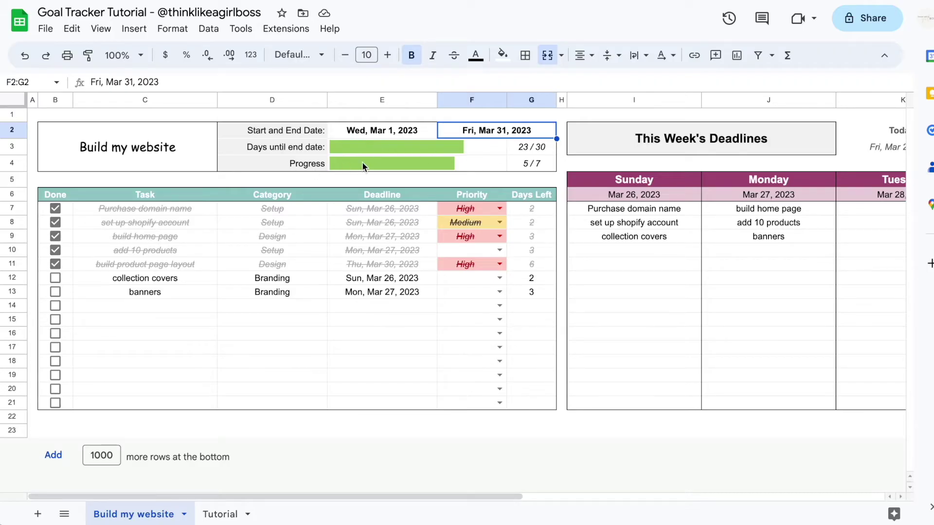
Step: Mark collection covers and banners as done and examine the Progress bar and task count formulas in row 4
left_click(56, 277)
left_click(56, 293)
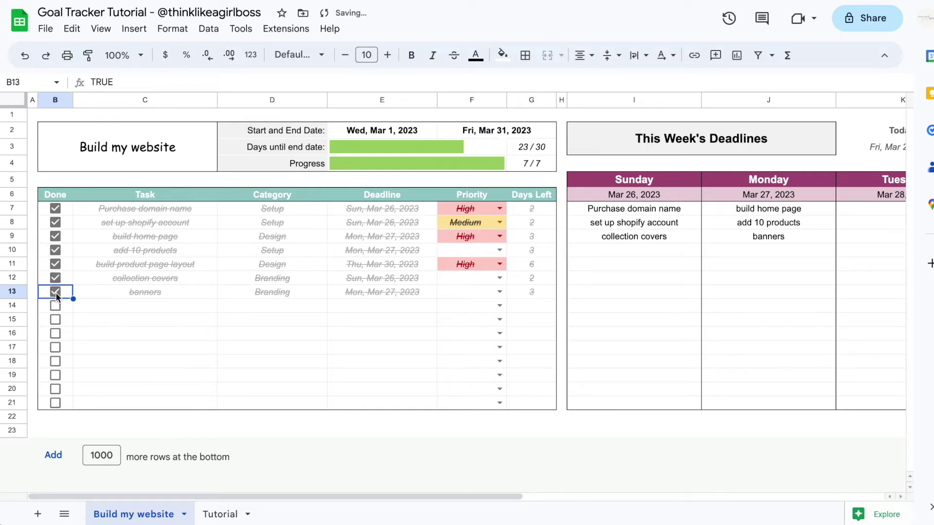
left_click(540, 134)
left_click(544, 147)
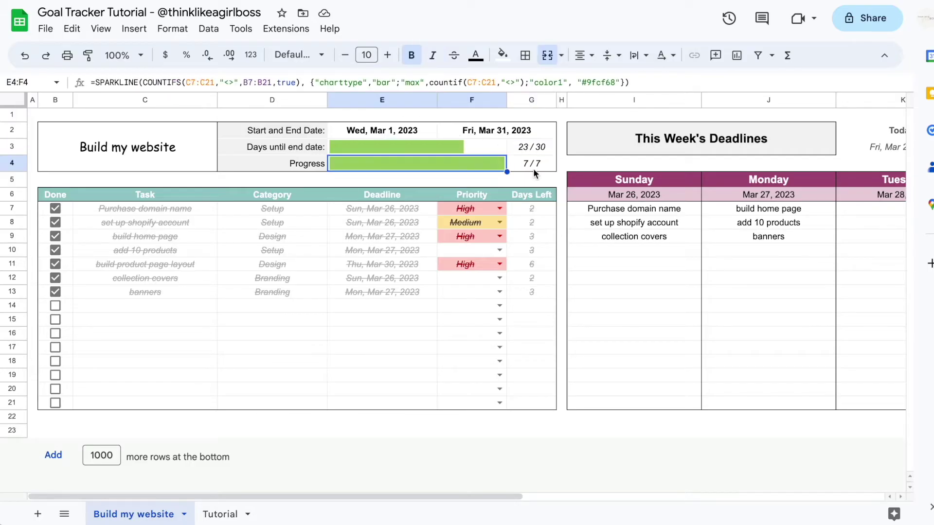
left_click(528, 166)
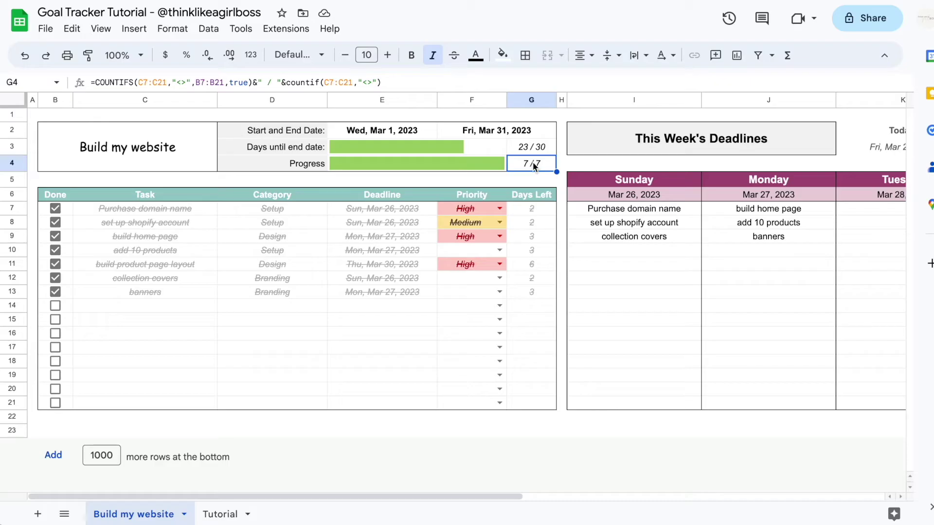
Step: Clear the done marks from set up shopify account through banners, and select the full Task range C7:C21
left_click(55, 292)
left_click(55, 278)
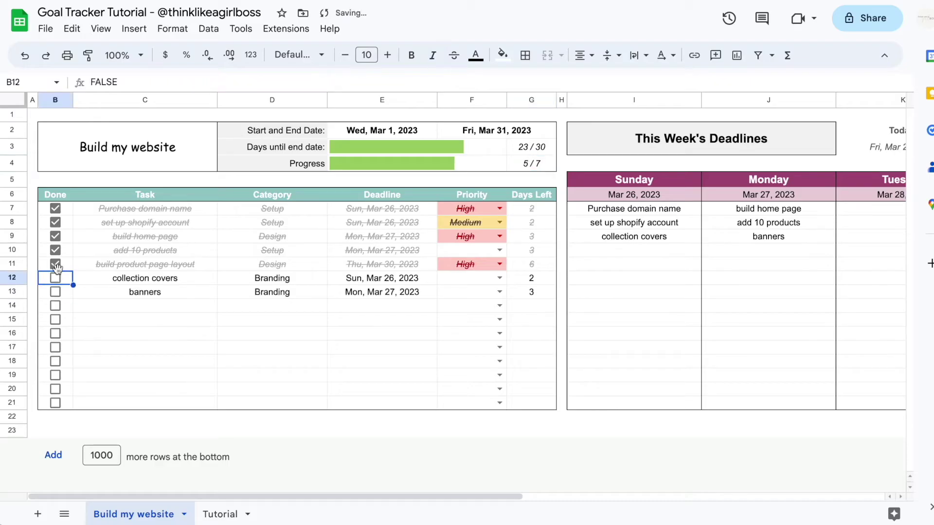
left_click(55, 250)
left_click(55, 264)
left_click(55, 236)
left_click(55, 222)
left_click_drag(145, 208, 166, 298)
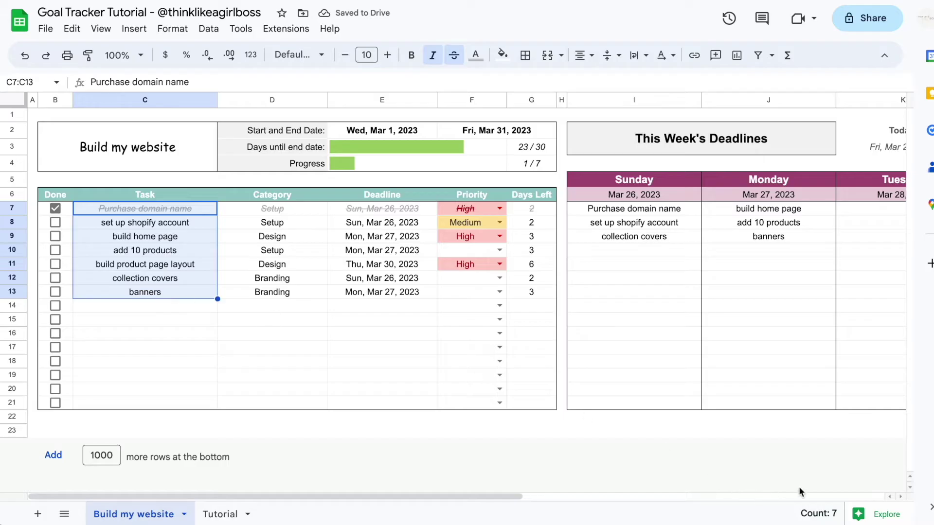
left_click_drag(170, 208, 165, 403)
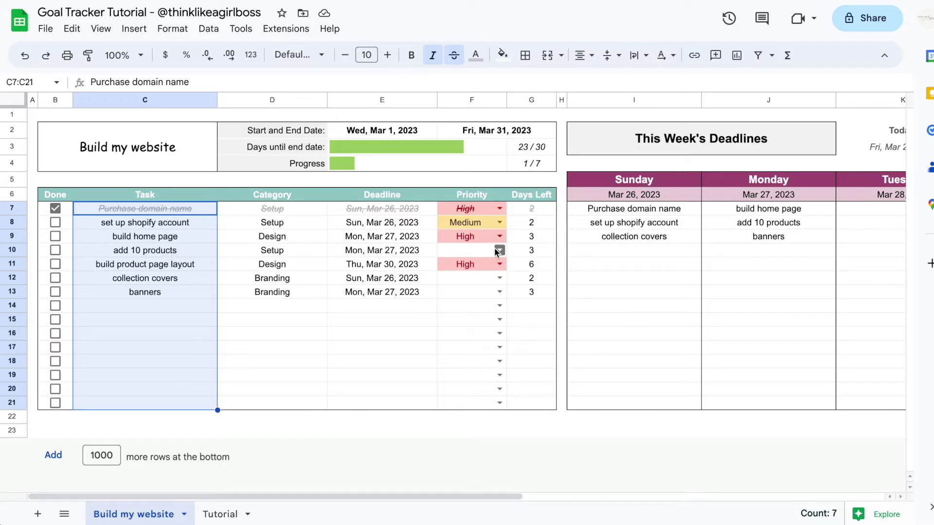
Step: On the Tutorial sheet, enter the label Start Date and End Date in D2
left_click(223, 514)
left_click(256, 132)
type("S")
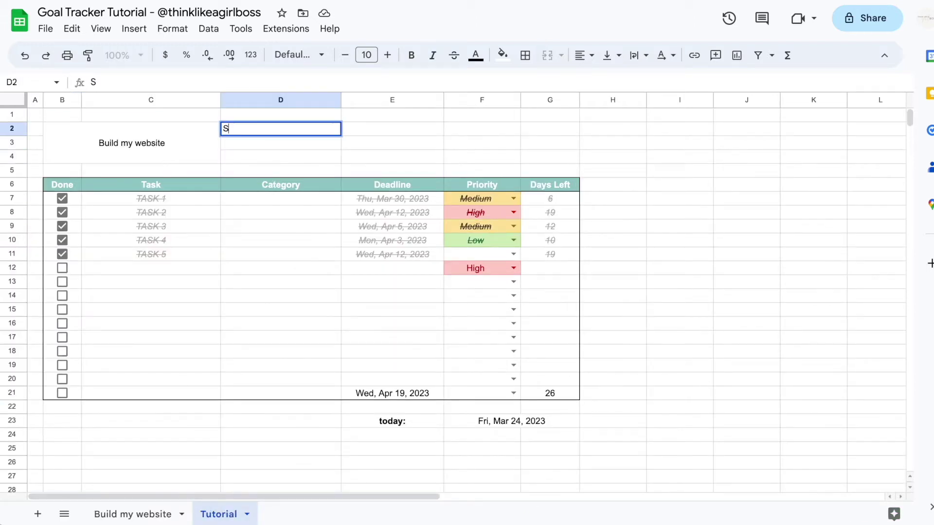
type("tart Date and End Date")
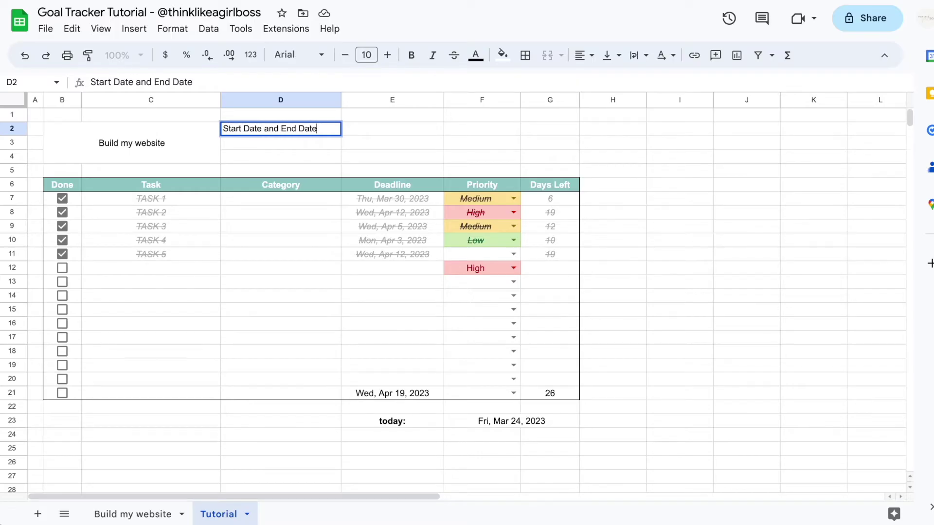
key("Return")
Step: Enter the labels Days Until End Date in D3 and Progress: in D4
type("Days UNT")
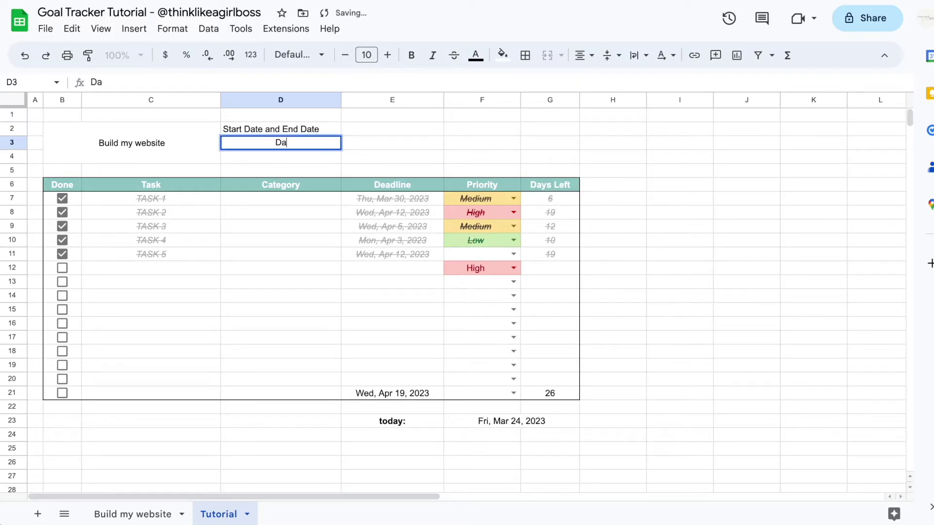
key("BackSpace")
key("BackSpace")
type("ntil enD")
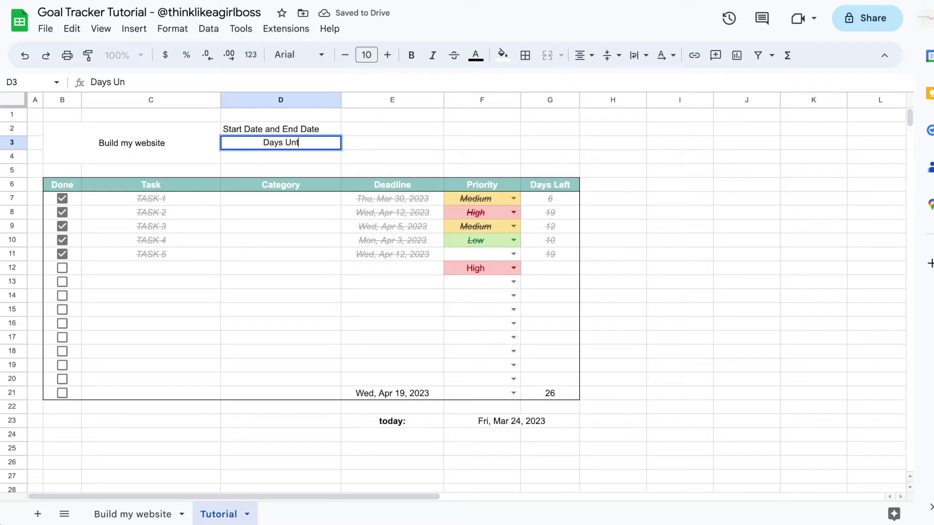
key("BackSpace")
key("BackSpace")
key("BackSpace")
type("End Date")
key("Return")
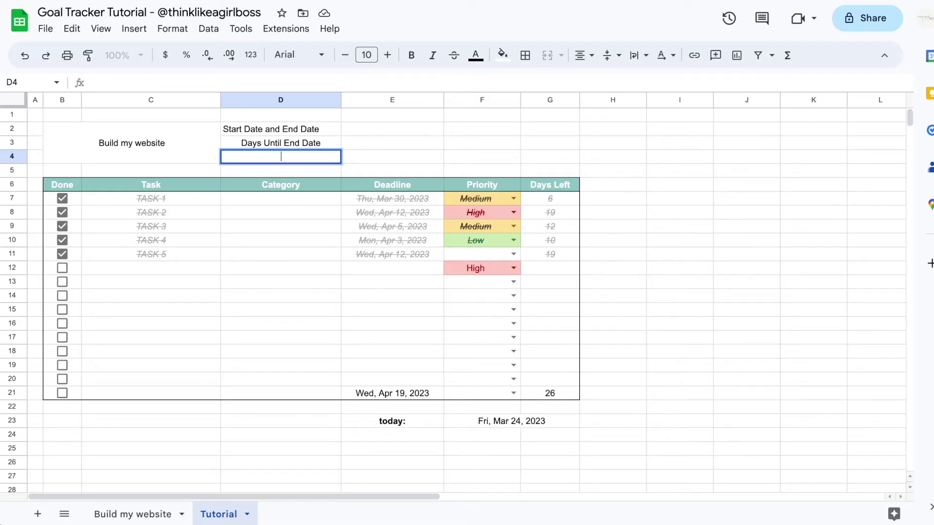
type("Progress:")
key("Return")
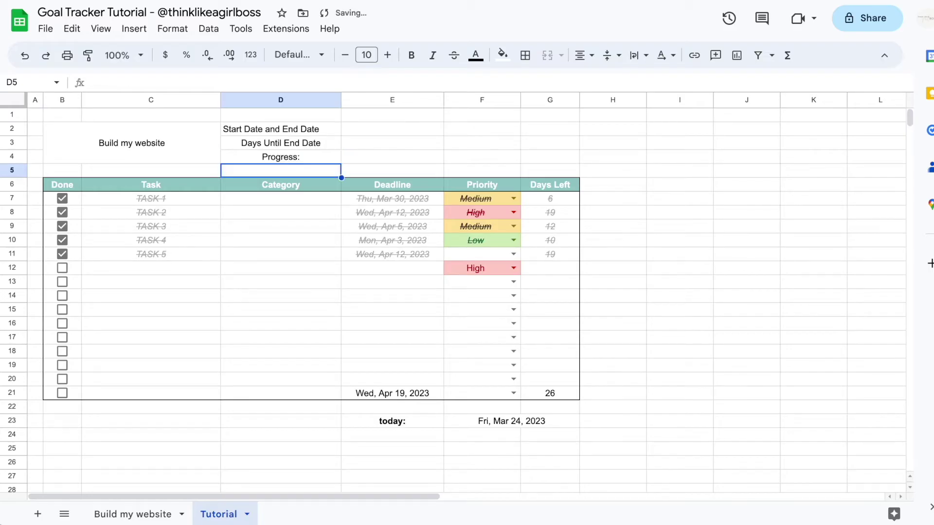
Step: Add a colon to the end of the labels in D3 and D2
key("Up")
key("Up")
key("Return")
type(":")
key("Return")
key("Up")
key("Up")
key("Return")
type(":")
key("Return")
Step: Right-align the labels in D2:D4 and select the start date cell E2
key("Up")
key("Up")
key("Down")
key("shift+Down")
key("shift+Down")
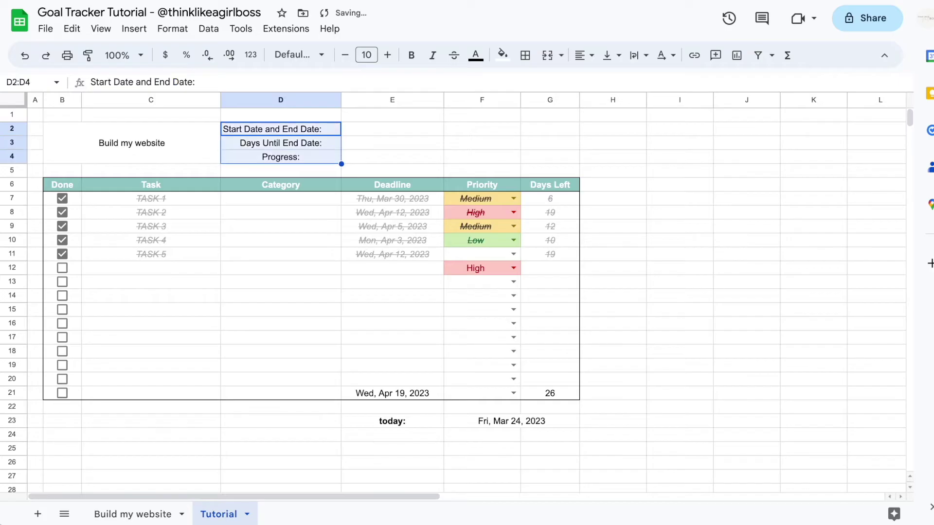
left_click(589, 55)
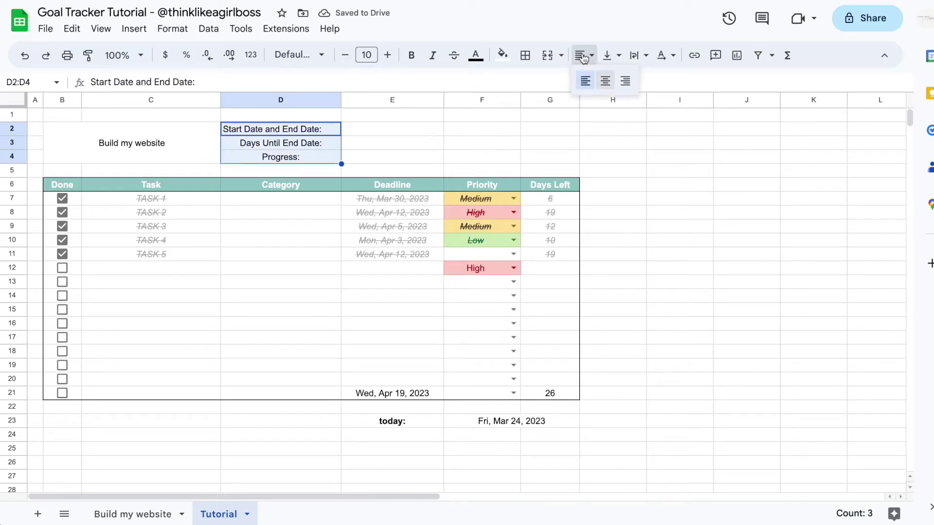
left_click(627, 79)
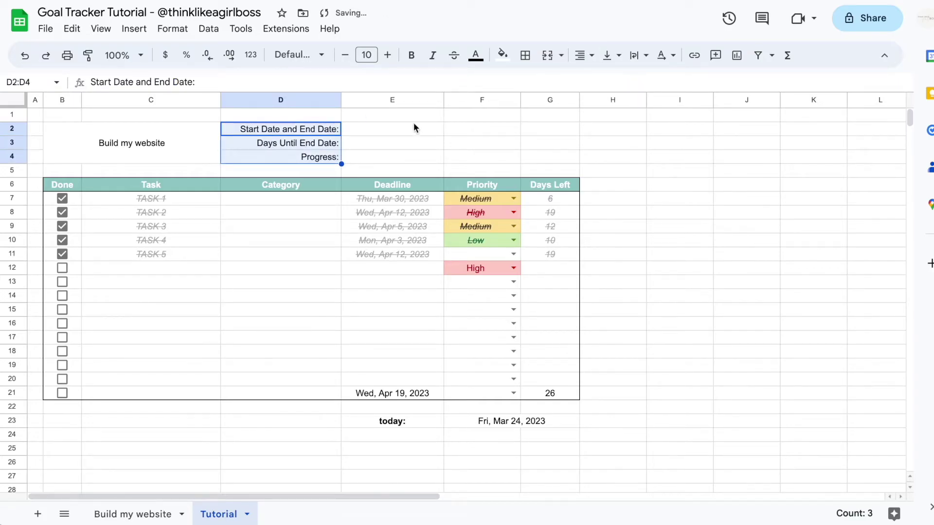
left_click(402, 130)
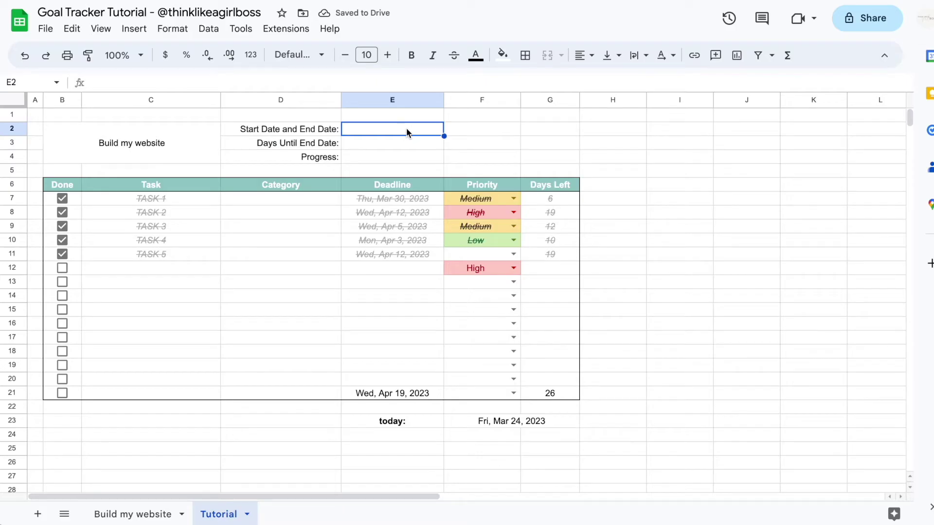
Step: Examine how the start and end date cells in row 2 are laid out on the Build my website sheet
left_click_drag(462, 129, 559, 131)
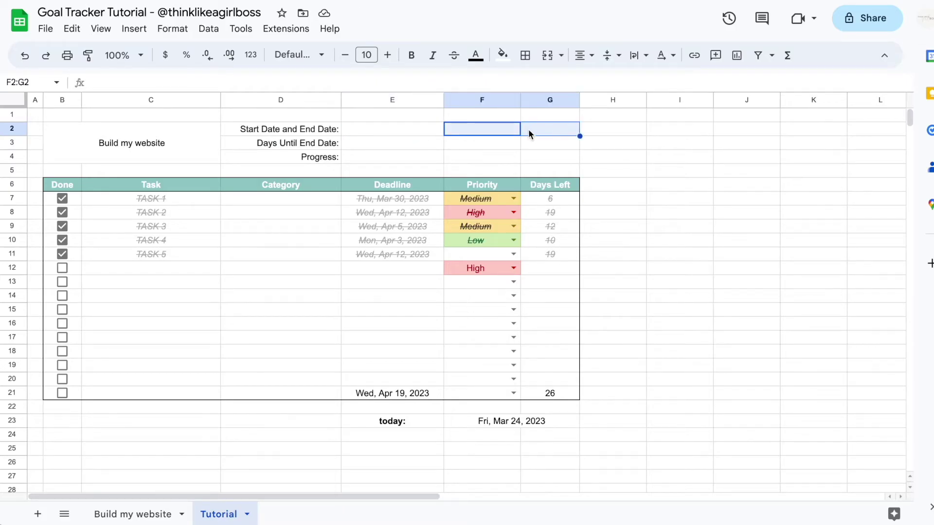
left_click(396, 129)
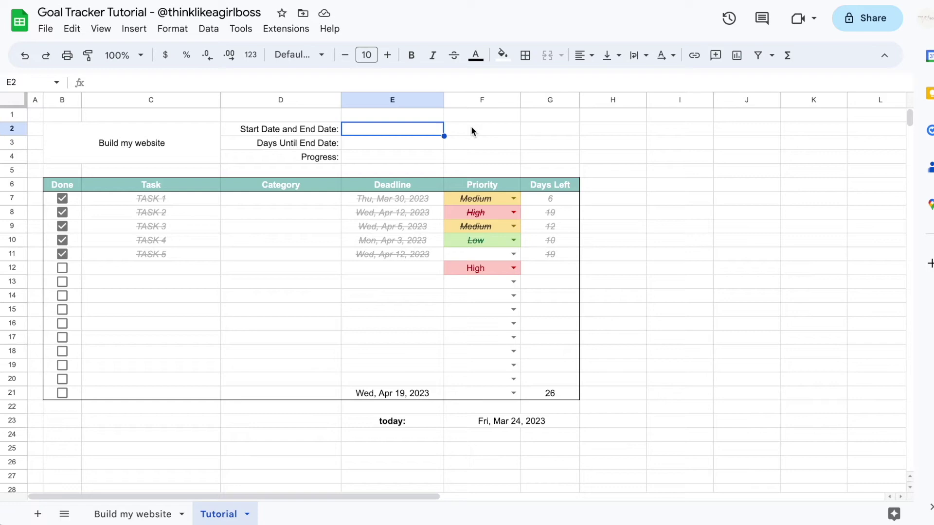
left_click_drag(469, 129, 535, 131)
left_click(146, 514)
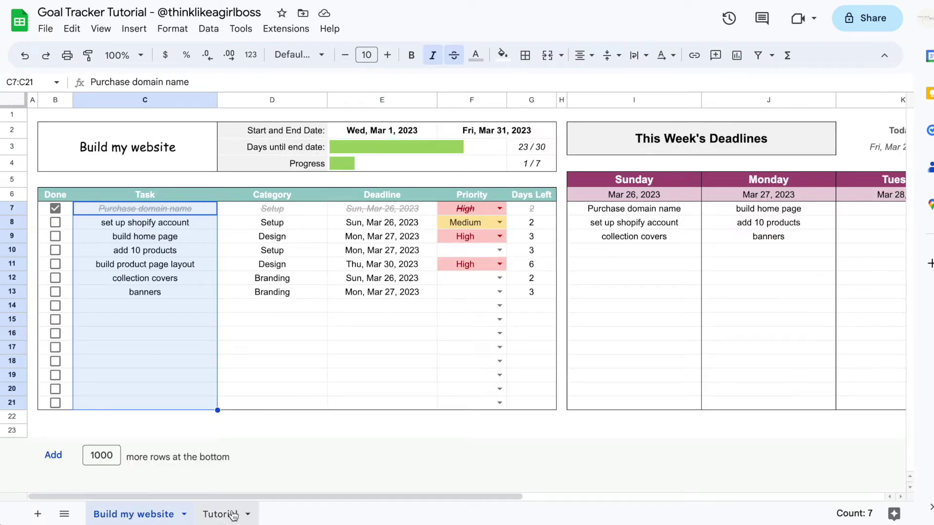
left_click(391, 138)
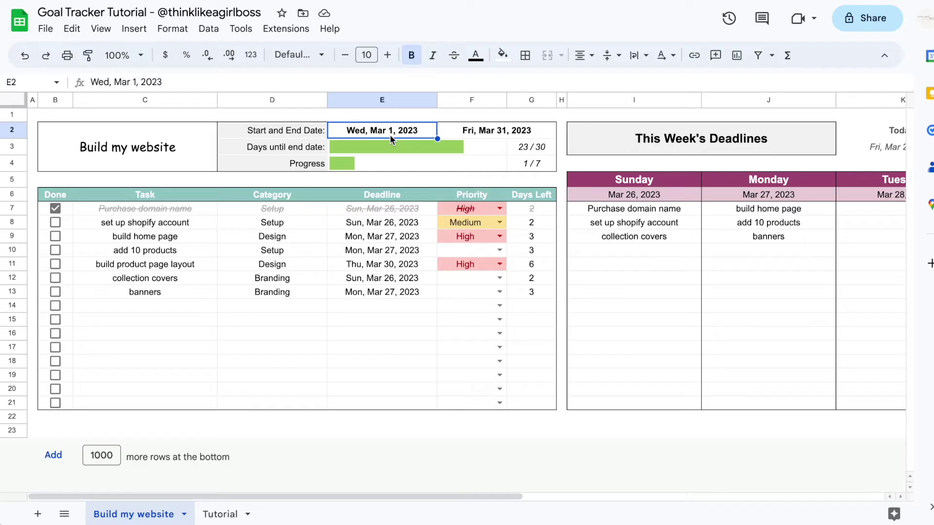
left_click(465, 133)
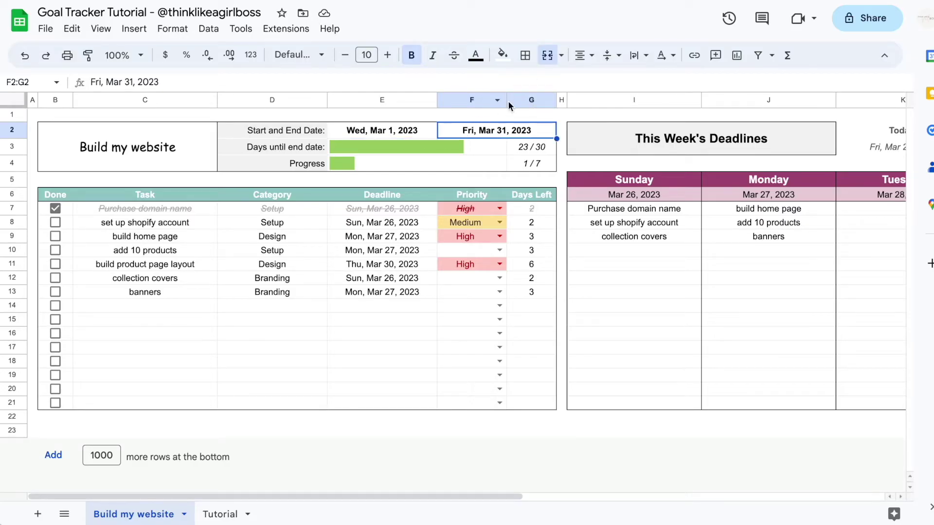
left_click(237, 514)
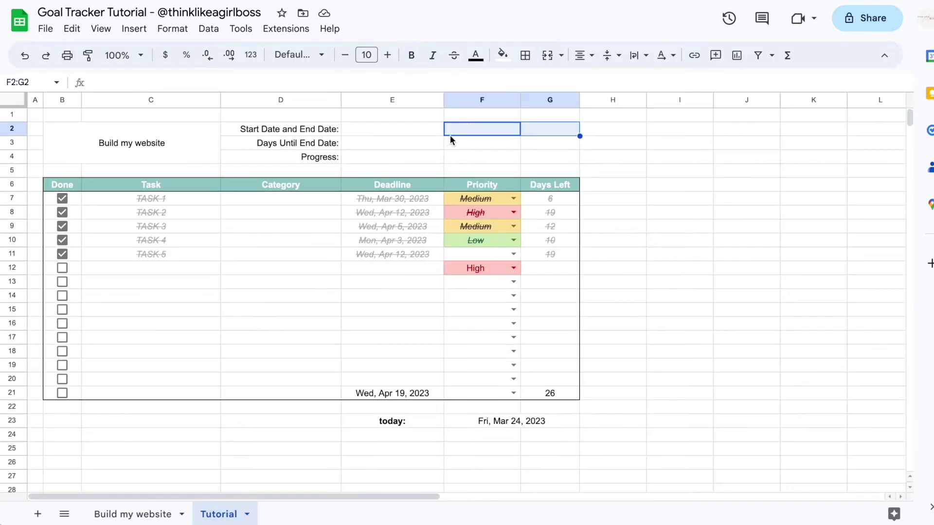
Step: Merge cells F2:G2 on the Tutorial sheet into one cell for the end date
left_click(472, 129)
left_click_drag(478, 129, 544, 129)
left_click(547, 58)
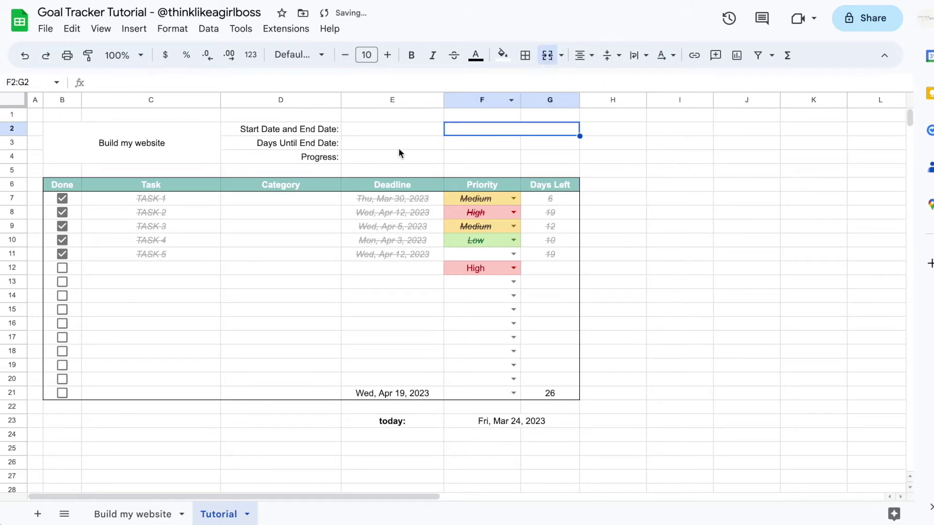
double_click(412, 126)
left_click(464, 128)
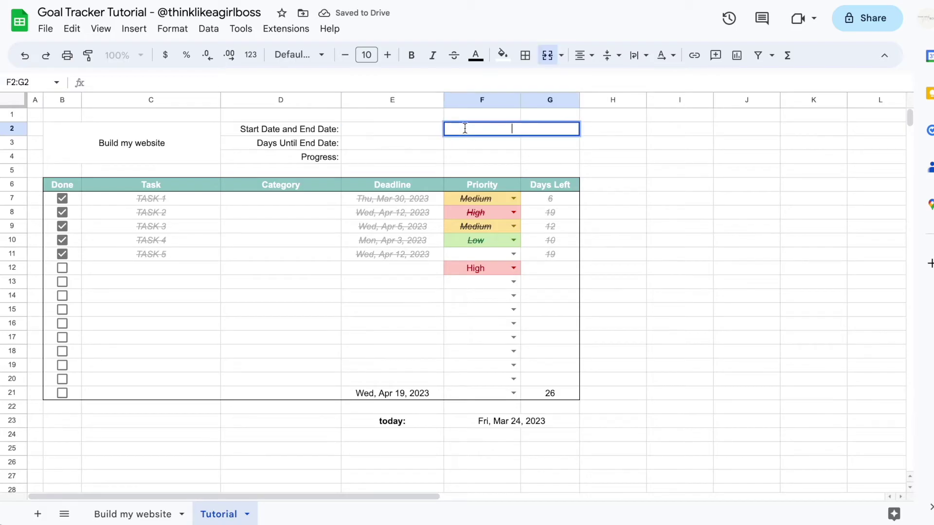
Step: Add a data validation rule to the date cells E2:G2 with the criterion Is valid date
left_click(396, 129)
key("shift+Right")
left_click(398, 128)
left_click(416, 127)
left_click_drag(416, 127, 501, 132)
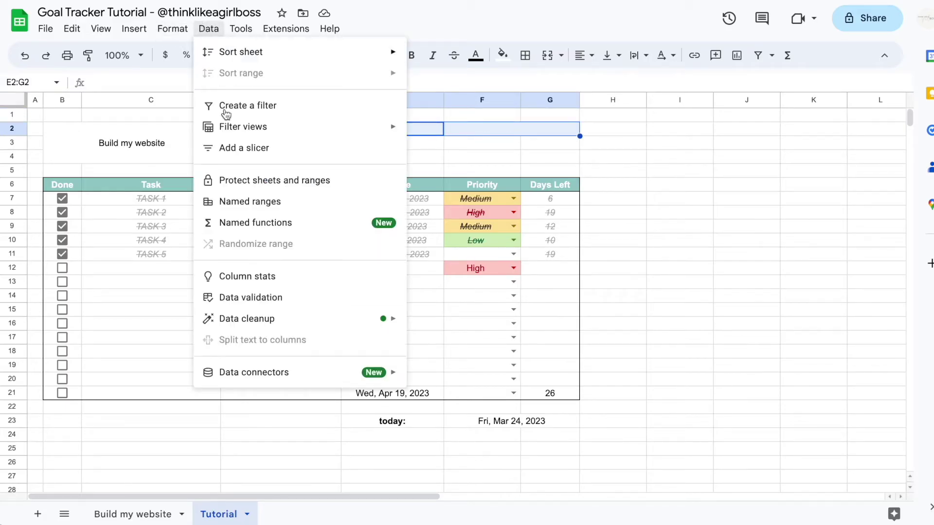
left_click(253, 300)
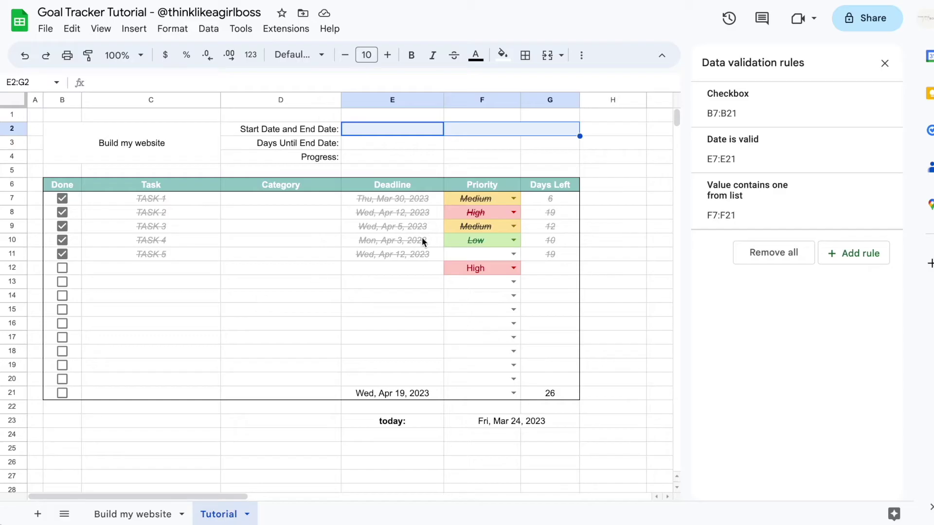
left_click(847, 253)
left_click(779, 178)
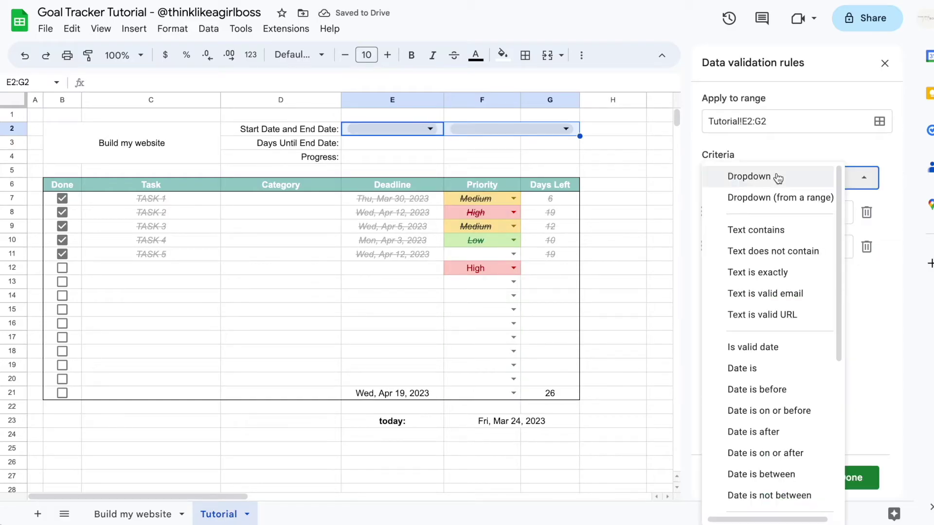
left_click(765, 348)
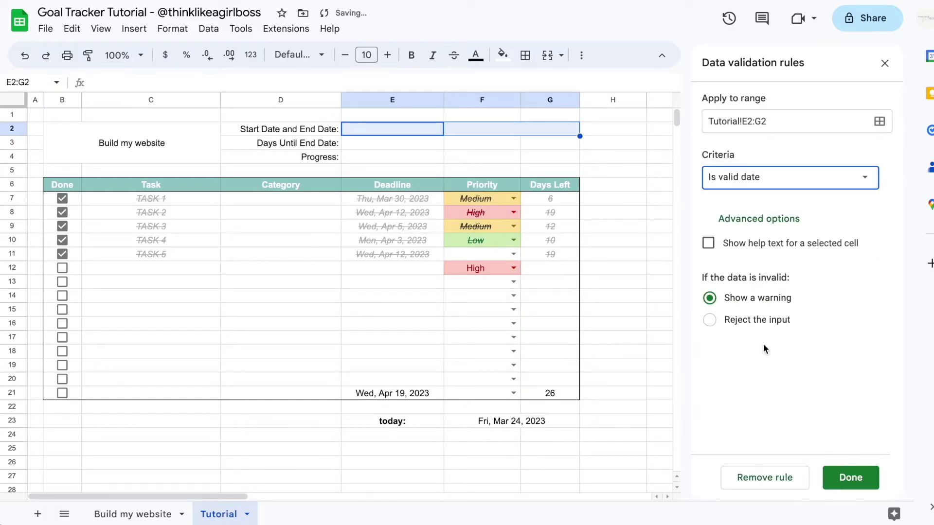
Step: Enable help text for the date rule, set it to reject invalid input, and save it
left_click(708, 243)
left_click(709, 355)
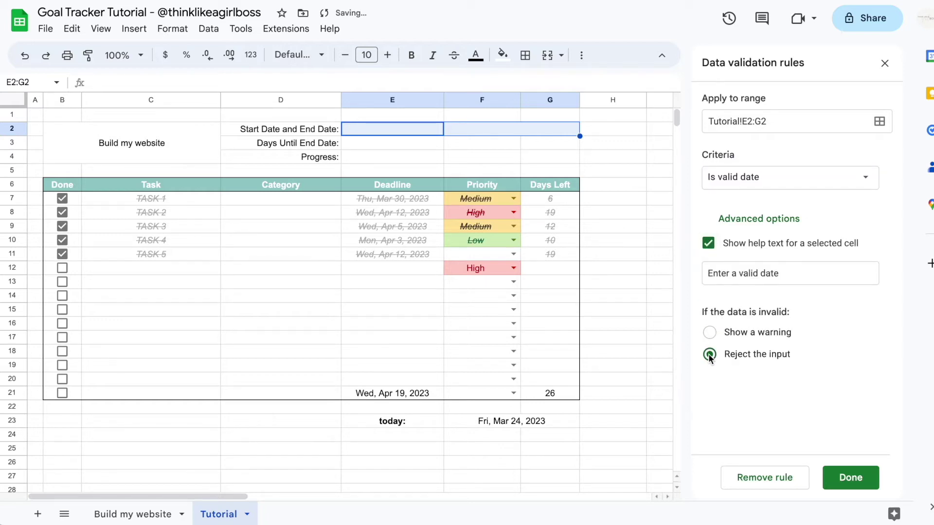
left_click(866, 484)
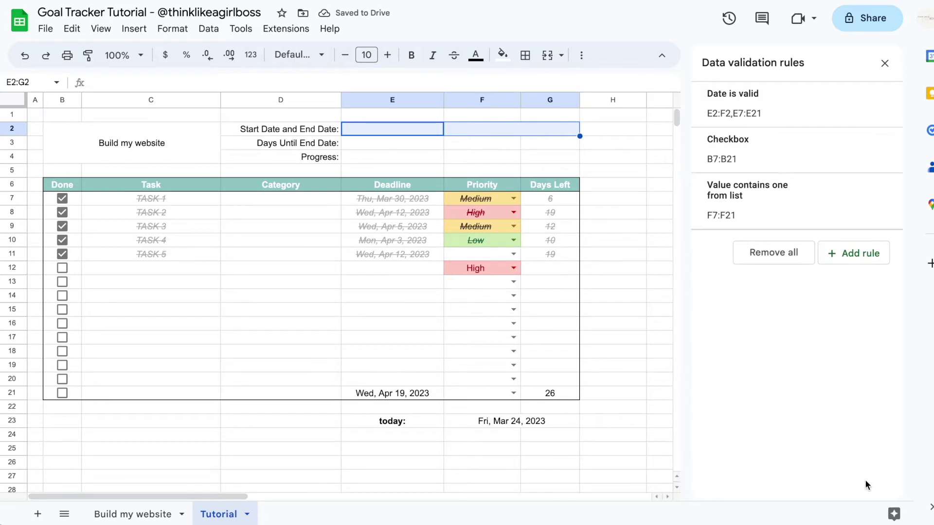
left_click(609, 136)
left_click(885, 63)
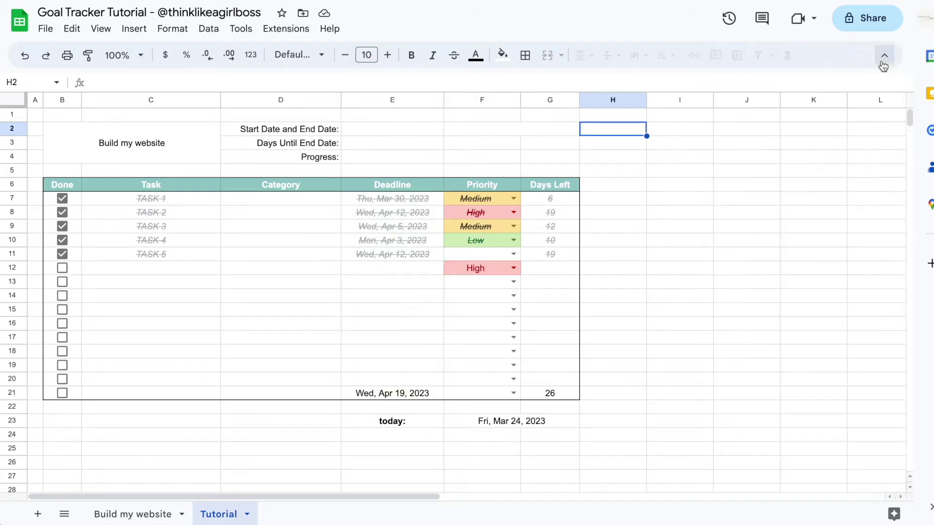
Step: Pick 3/23/2023 as the start date in E2 and 3/31/2023 as the end date in F2
double_click(382, 127)
double_click(459, 131)
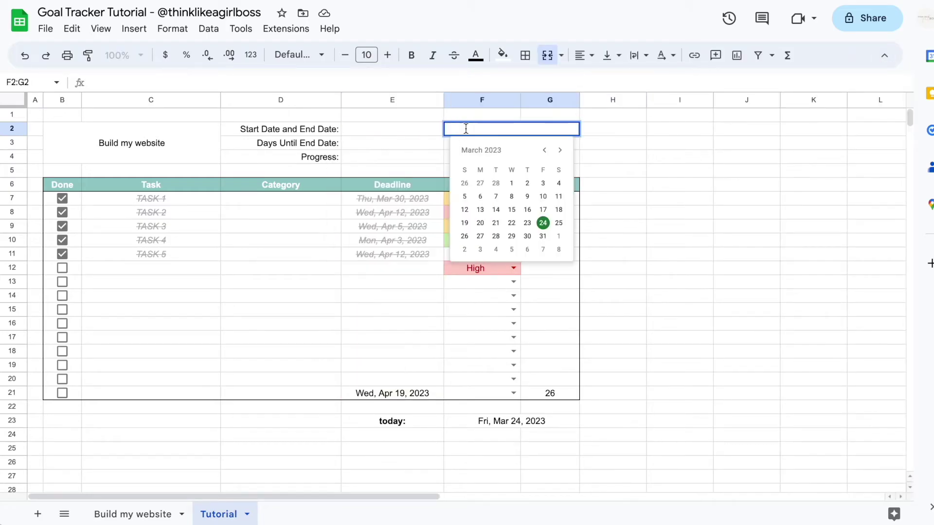
double_click(398, 127)
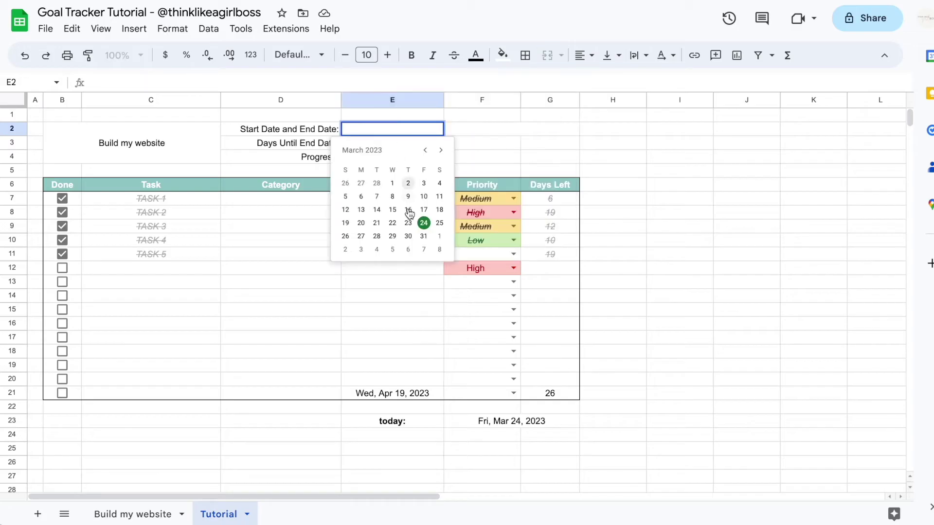
left_click(410, 223)
double_click(477, 127)
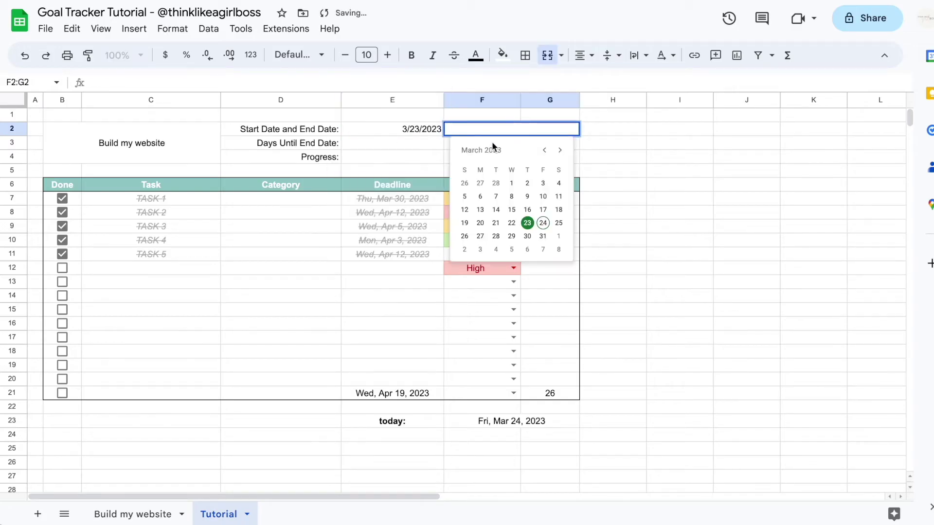
left_click(543, 236)
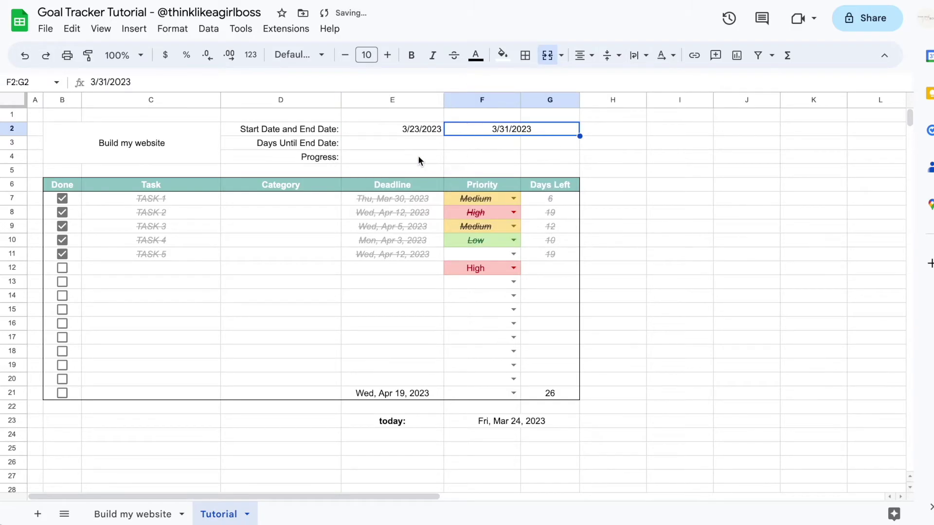
Step: Apply the custom date format "Tue, Aug 5, 1930" to the start and end dates in E2:G2
left_click(389, 241)
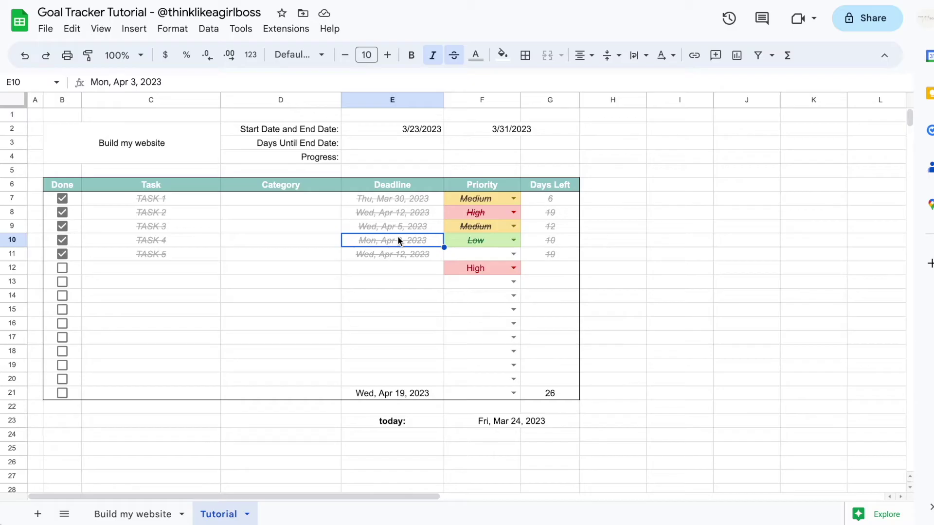
left_click(382, 217)
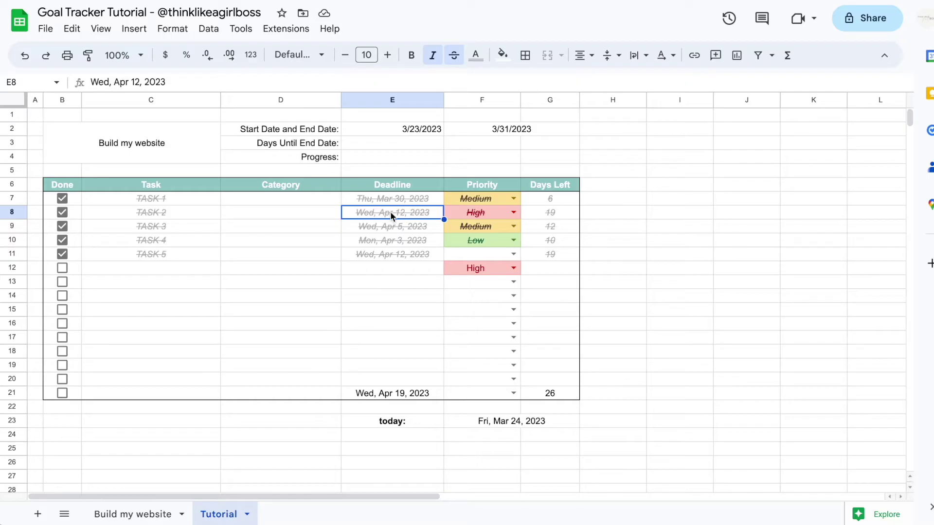
left_click_drag(407, 130, 460, 134)
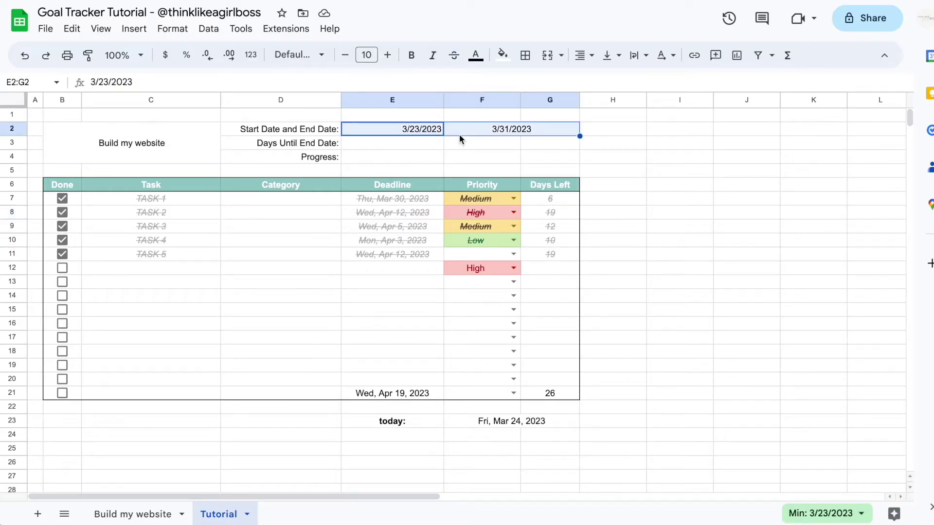
left_click(172, 30)
mouse_move(192, 84)
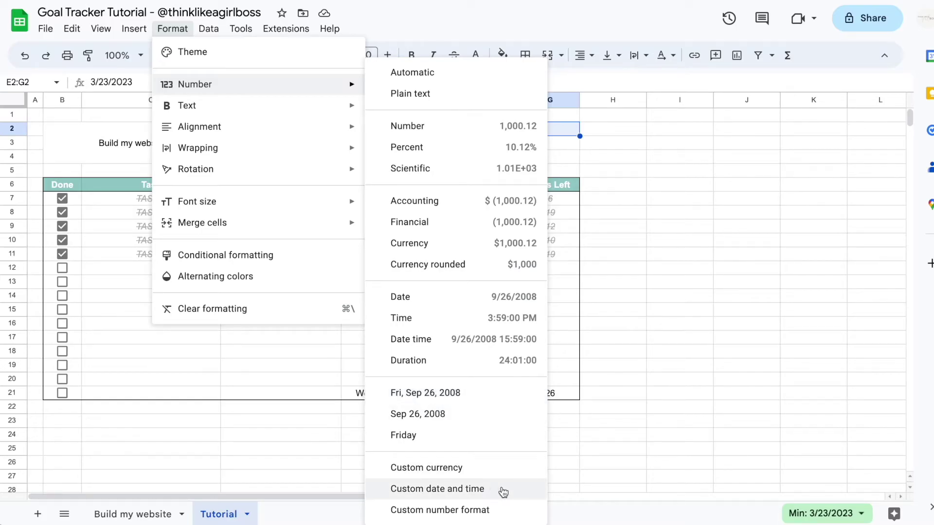
left_click(506, 491)
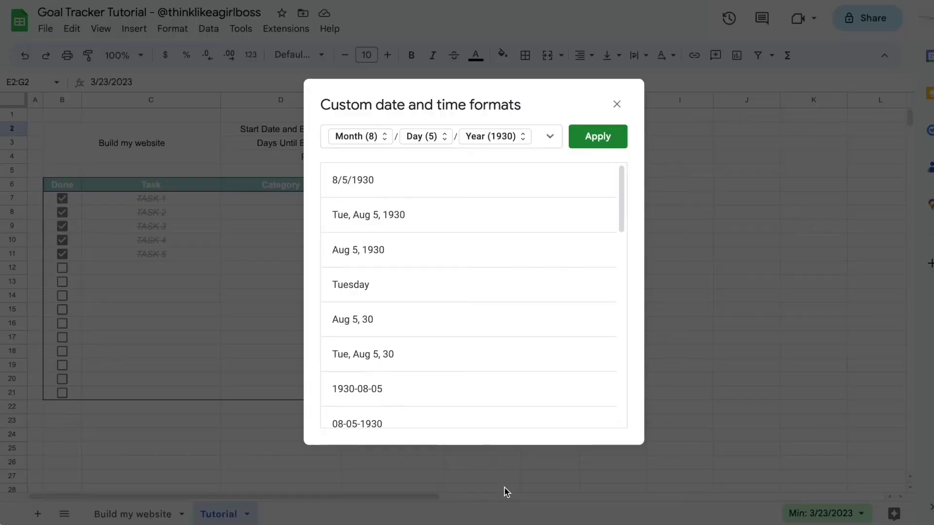
left_click(415, 224)
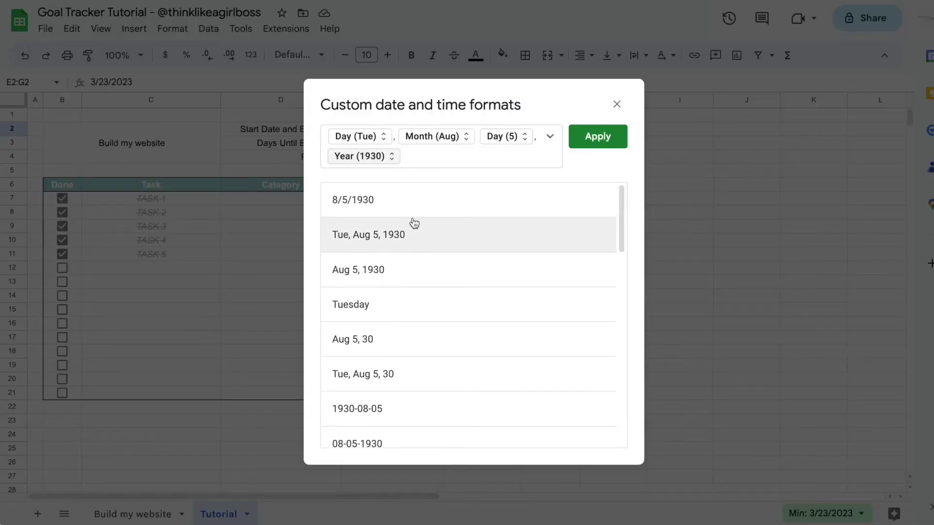
left_click(598, 136)
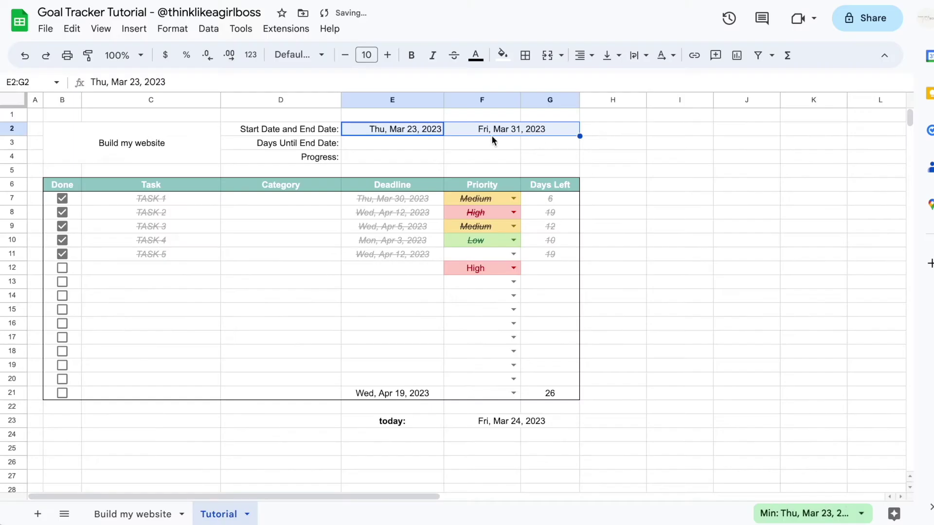
Step: Center the dates in E2:G2 horizontally and vertically and make them bold
left_click(584, 55)
left_click(605, 82)
left_click(609, 55)
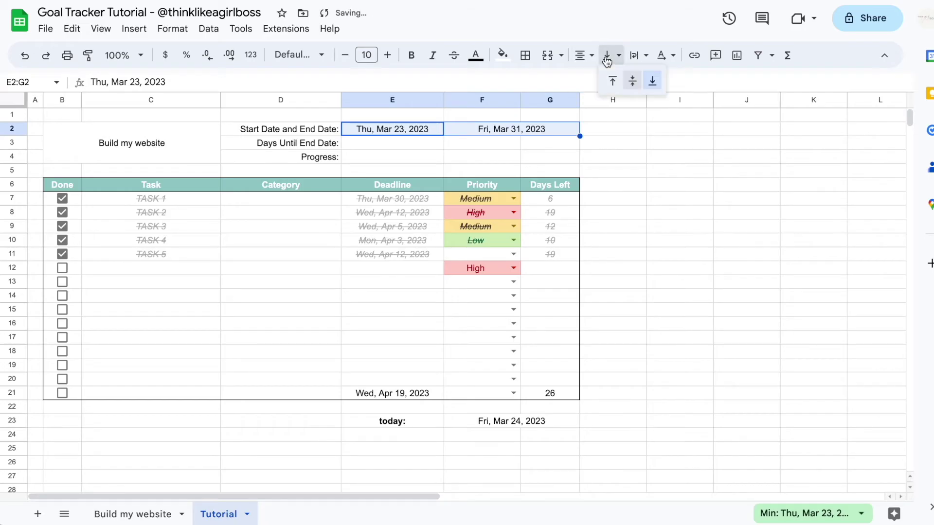
left_click(635, 80)
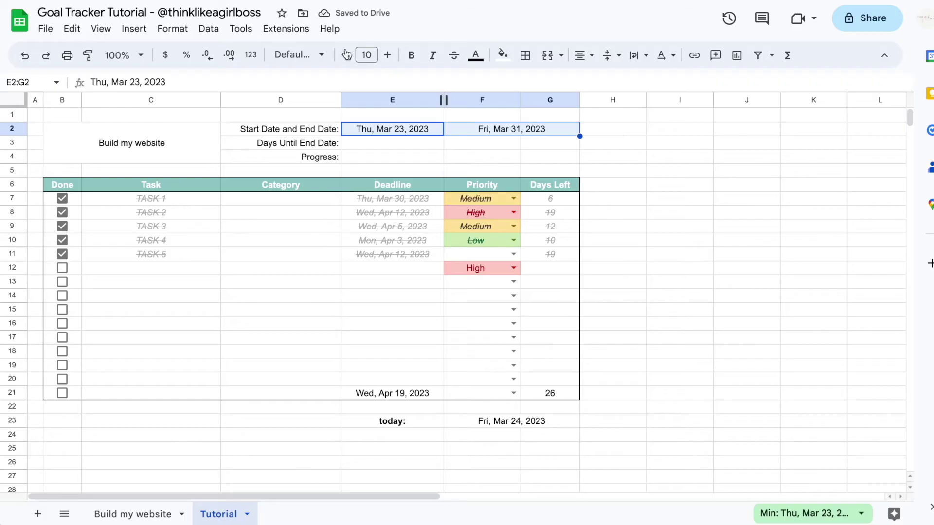
left_click(410, 55)
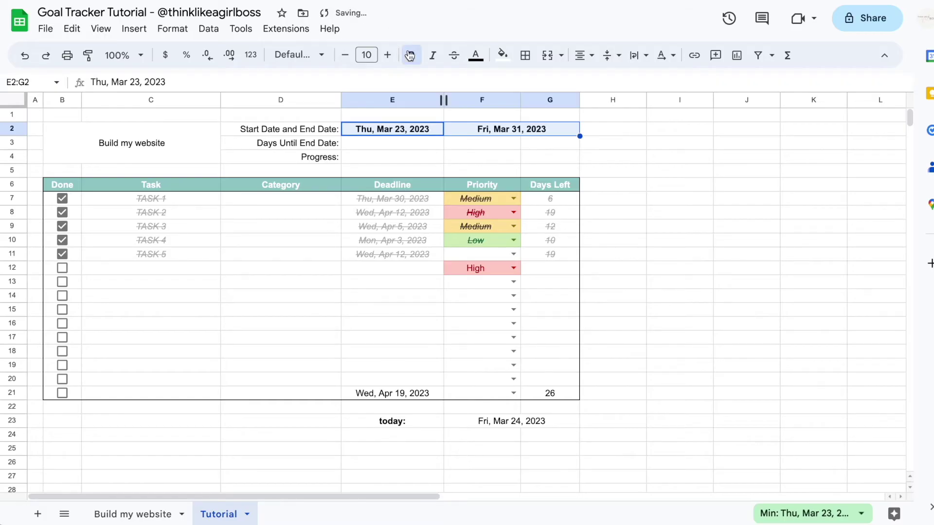
left_click(681, 175)
Step: Widen column E slightly and make column G a little narrower
left_click_drag(443, 99, 459, 100)
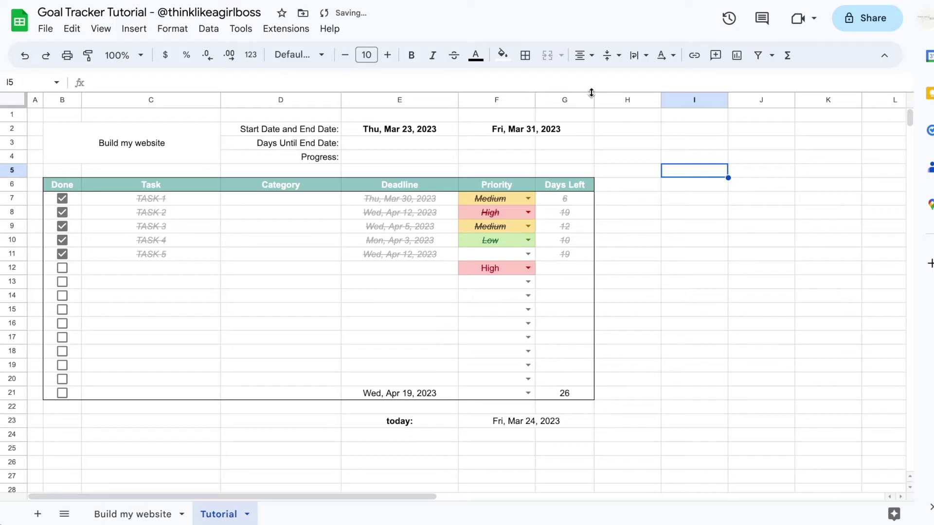
left_click_drag(591, 100, 582, 100)
left_click_drag(450, 128, 497, 127)
left_click(652, 157)
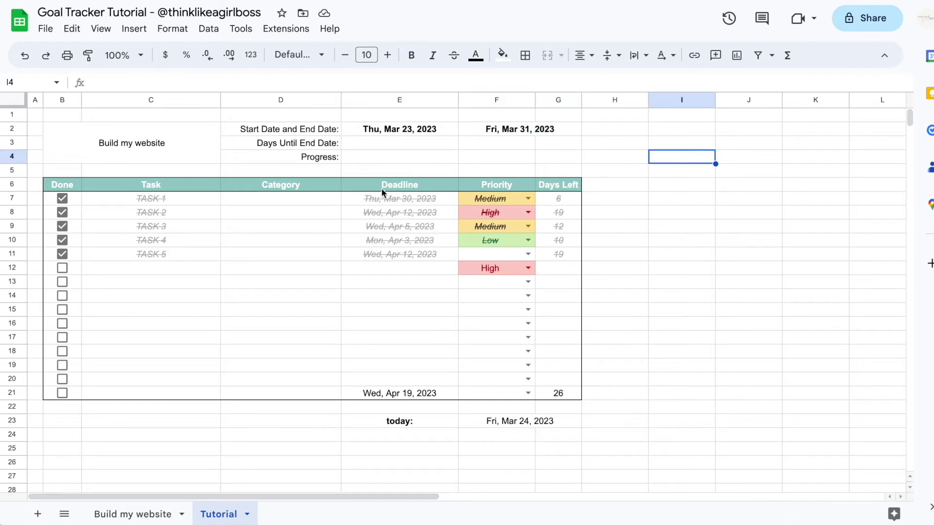
Step: Merge E3:F3 beside the Days Until End Date label and E4:F4 beside the Progress label
left_click_drag(403, 143, 482, 144)
left_click_drag(379, 143, 494, 143)
left_click(547, 55)
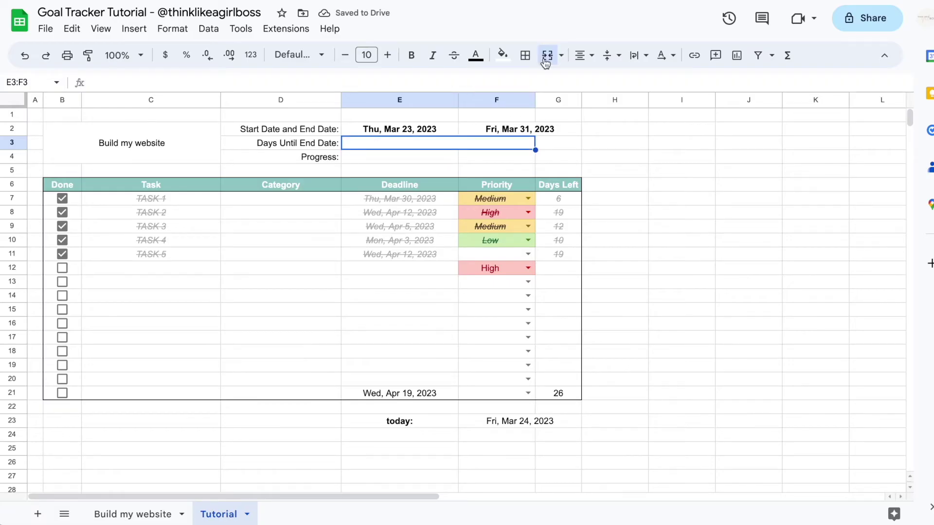
left_click(402, 158)
left_click_drag(401, 160, 484, 158)
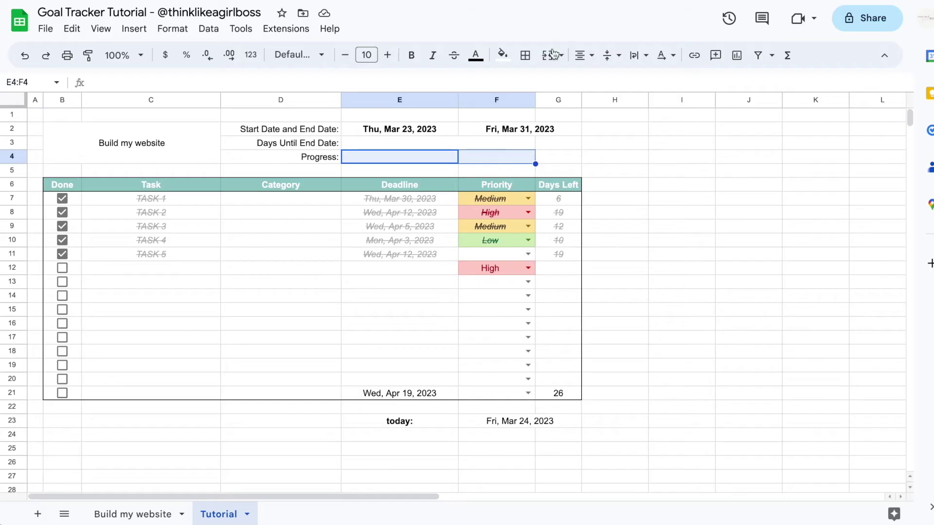
left_click(548, 55)
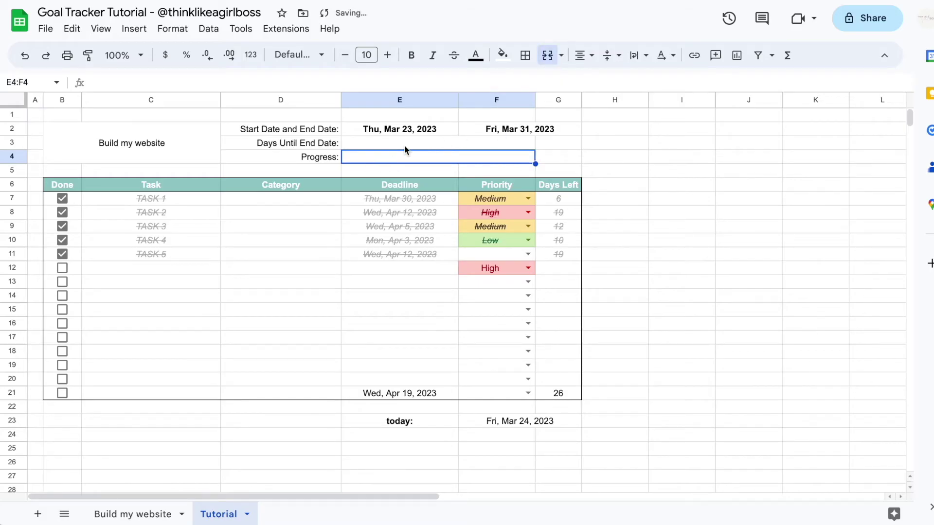
Step: Add outer borders around the merged goal title cell B2:C4
left_click(549, 145)
left_click(558, 158)
left_click(559, 143)
left_click(133, 144)
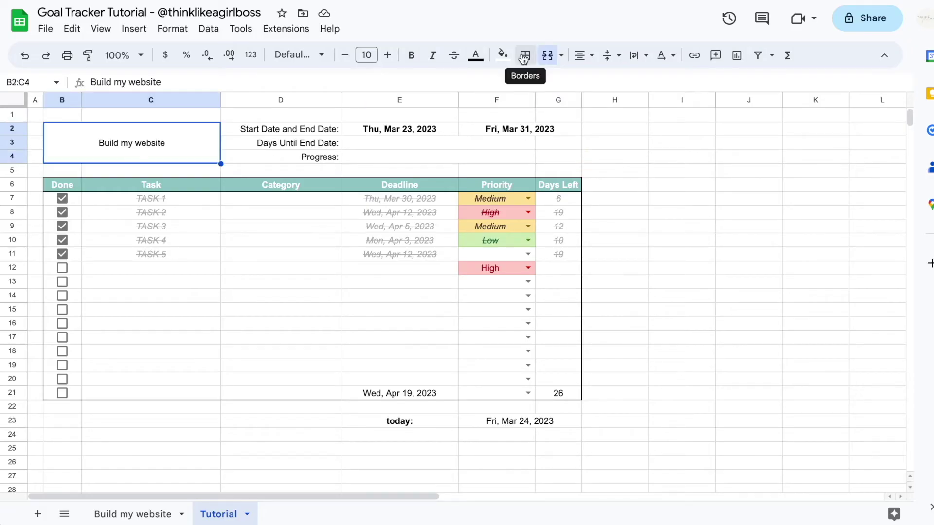
left_click(524, 56)
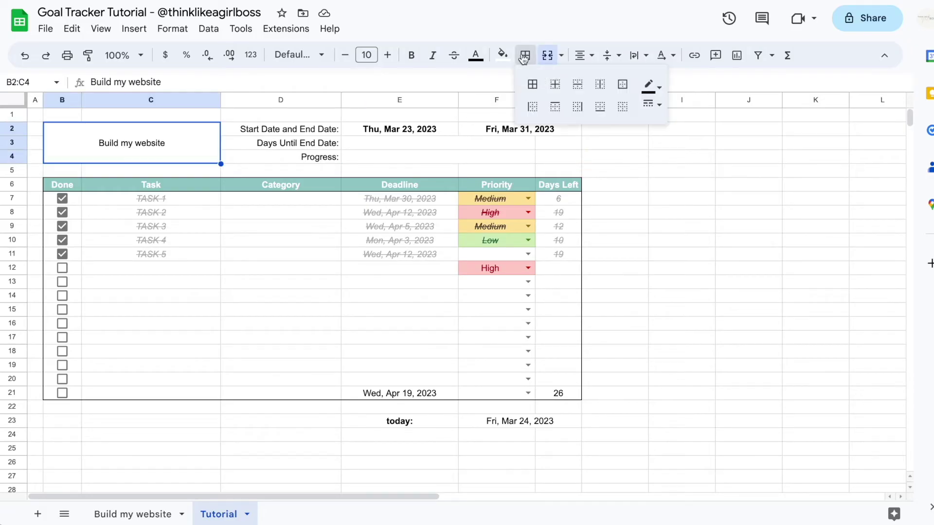
left_click(623, 86)
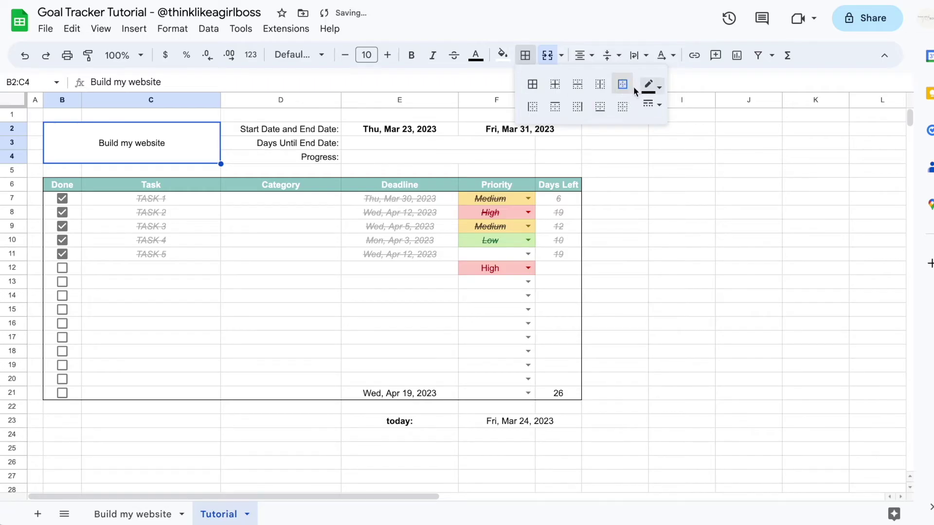
Step: Add outer borders around the date and progress section D2:G4
left_click(265, 125)
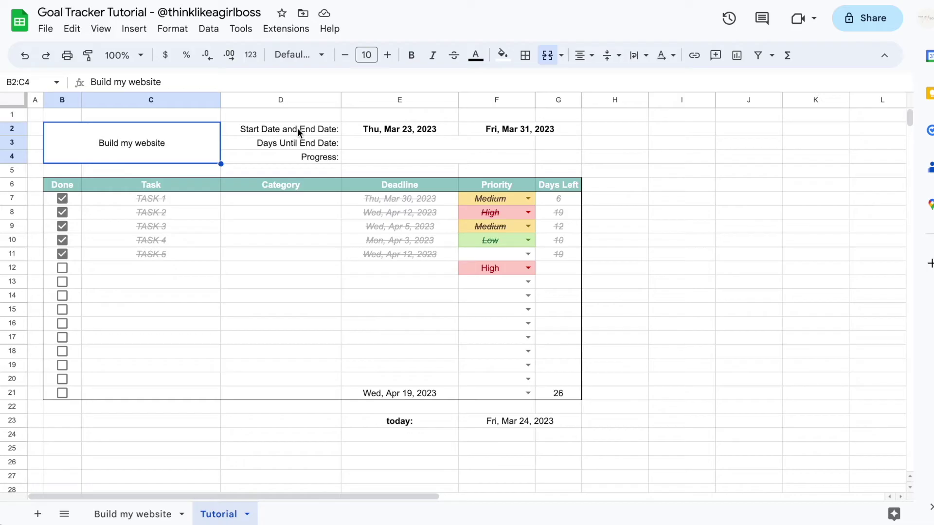
left_click_drag(298, 131, 537, 160)
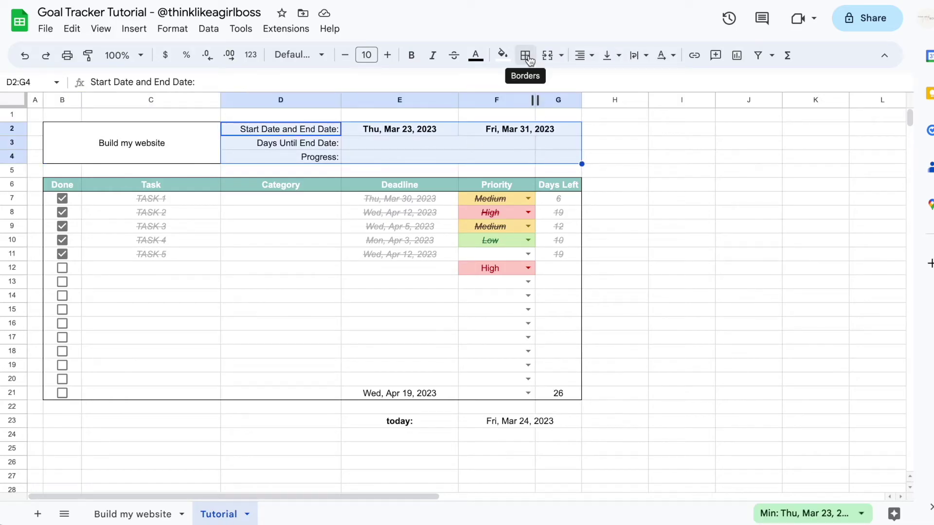
left_click(530, 60)
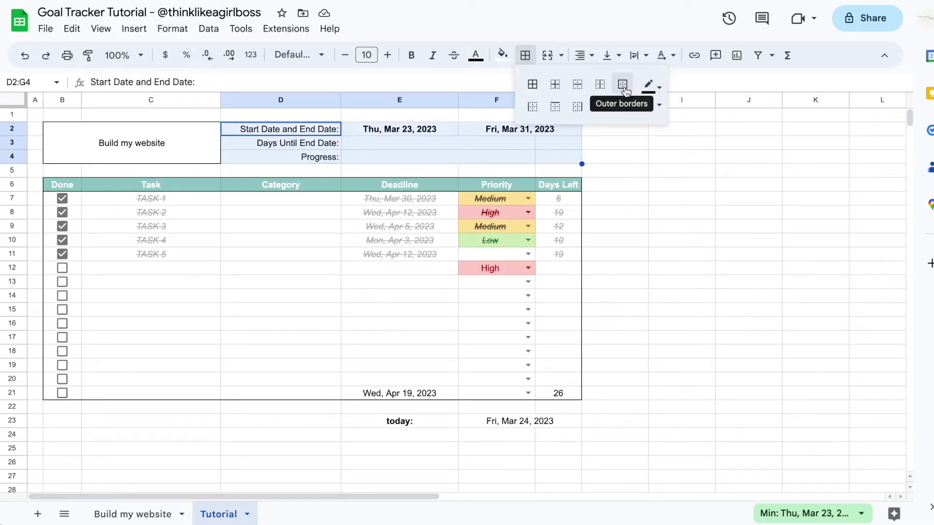
left_click(626, 91)
left_click(684, 217)
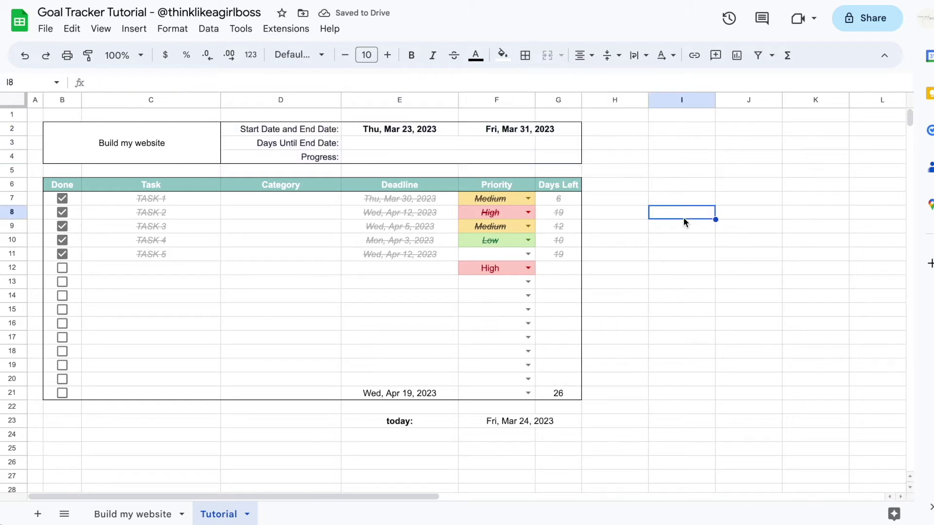
Step: Start a SPARKLINE formula in the merged cell E3:F3 beside Days Until End Date, with 23 as its data
left_click(383, 143)
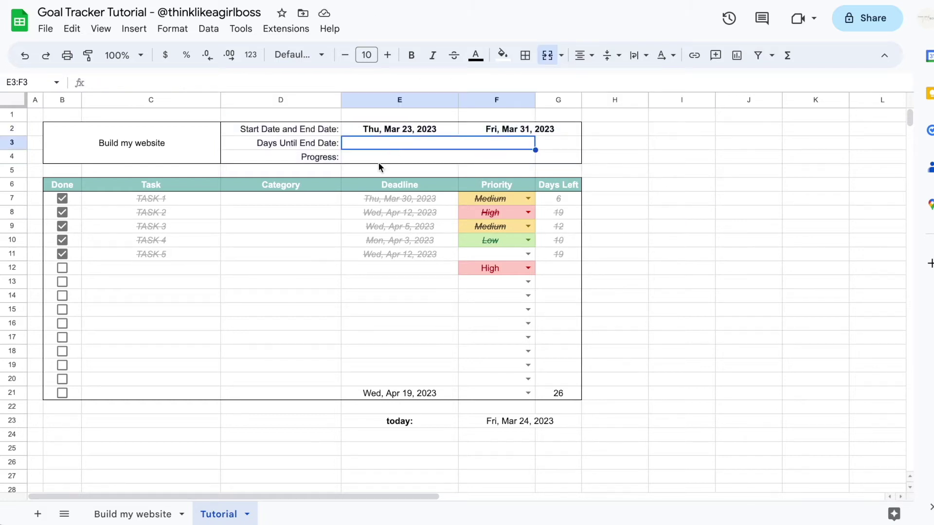
left_click(377, 158)
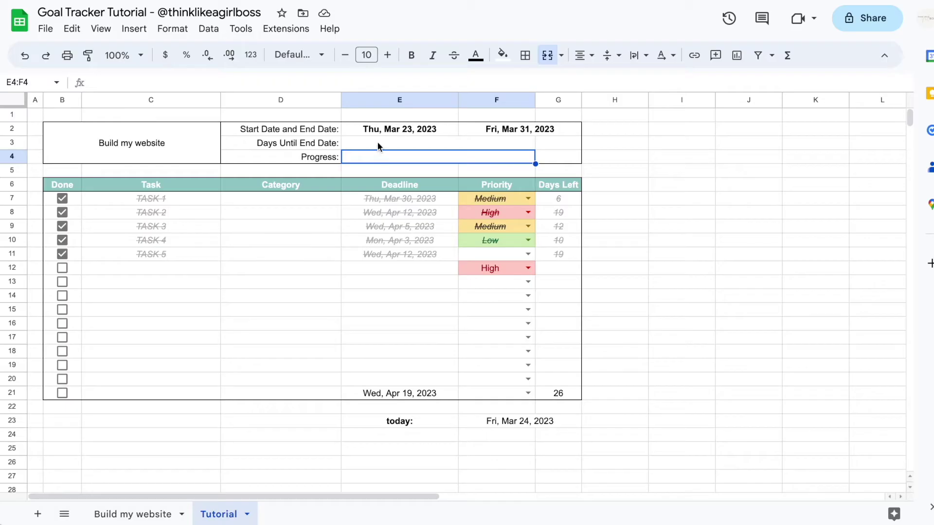
left_click(368, 142)
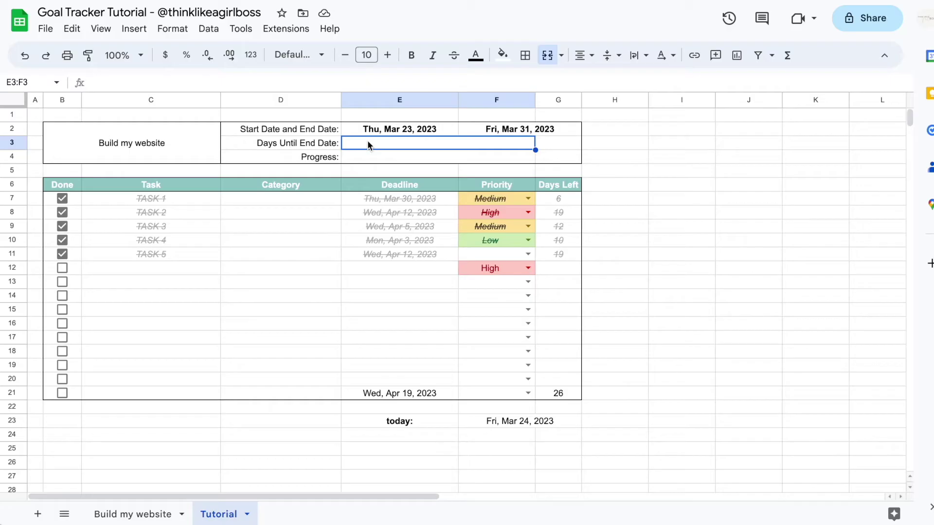
type("=spar")
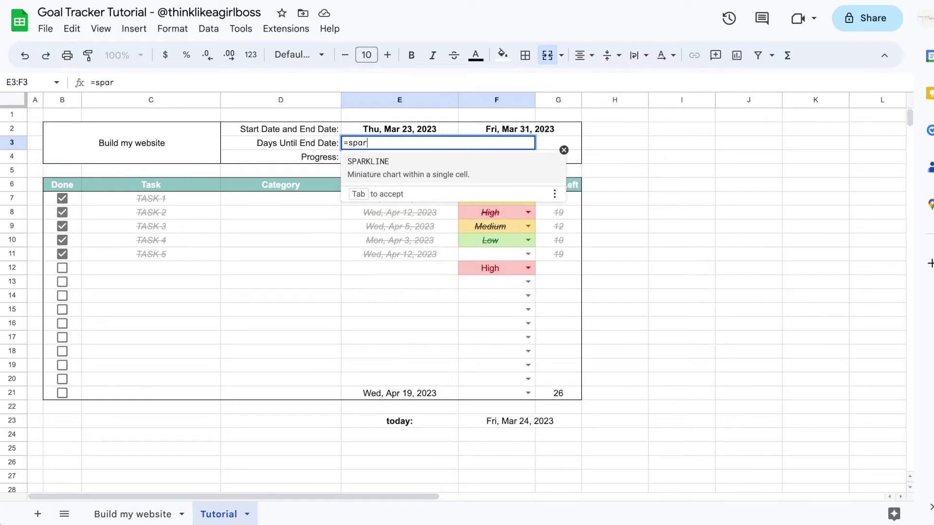
left_click(395, 170)
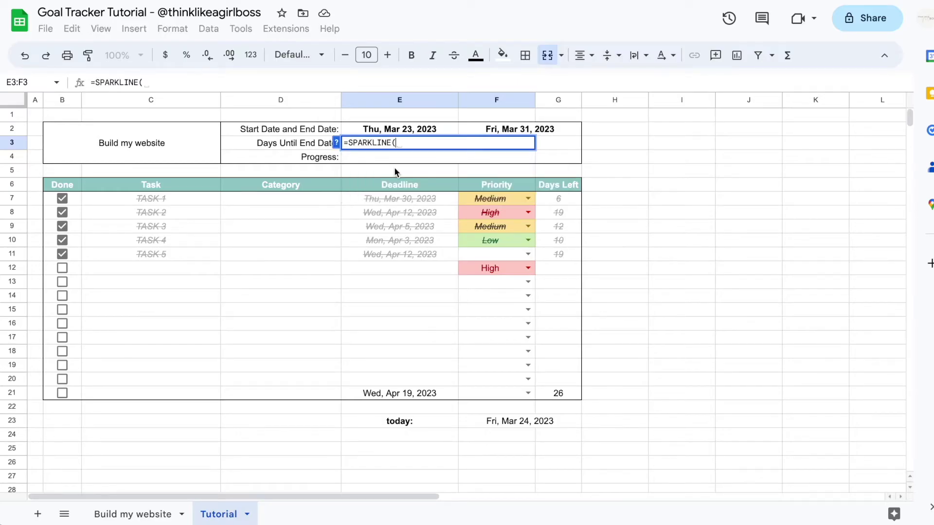
left_click(337, 143)
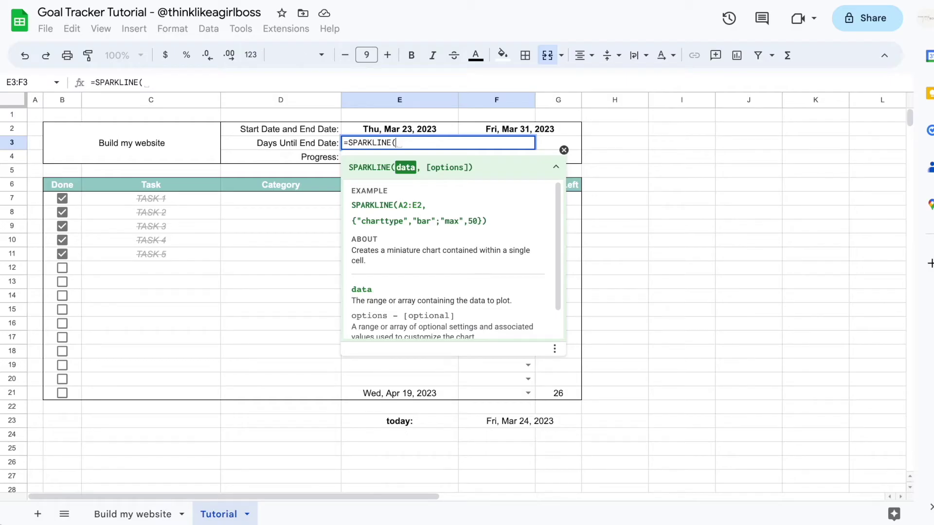
type("23")
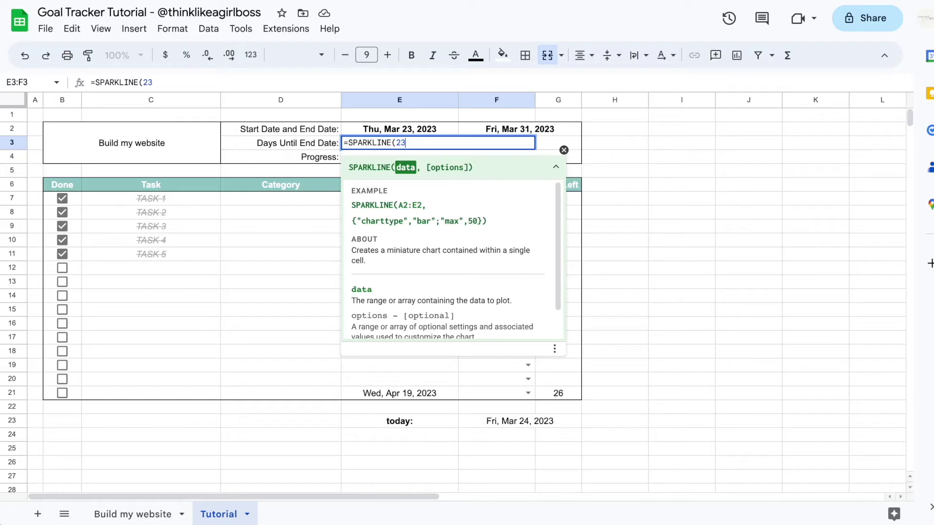
Step: Open the options array of the SPARKLINE formula in E3 with the pair "charttype","bar"
type(",")
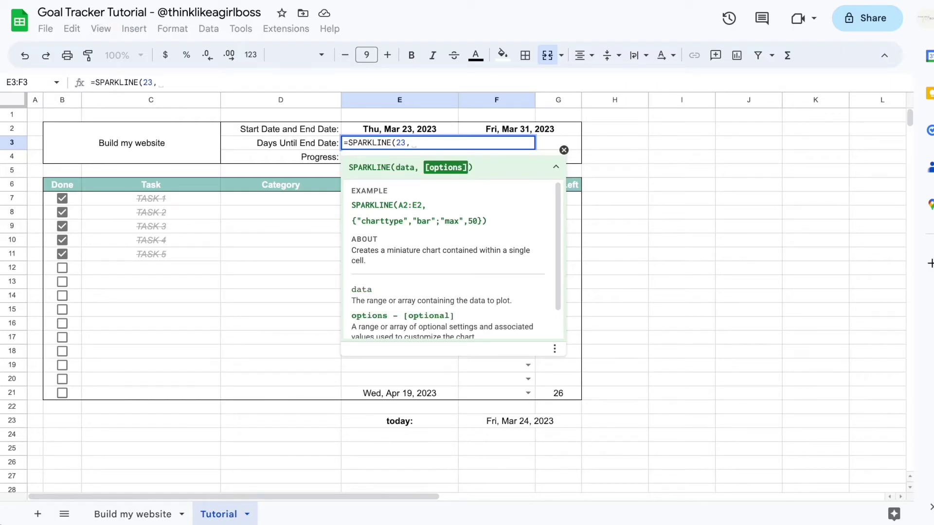
type("{\"cha")
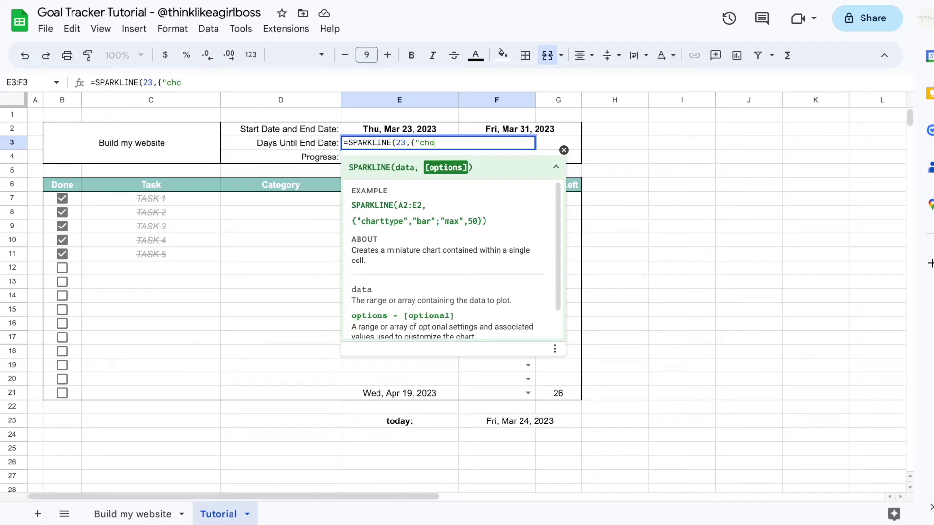
type("rttype\",")
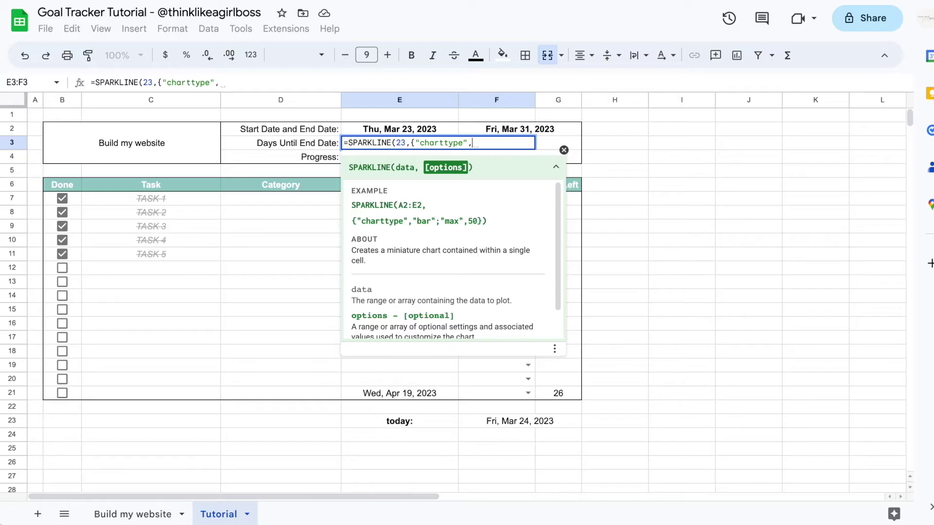
type("\"bar")
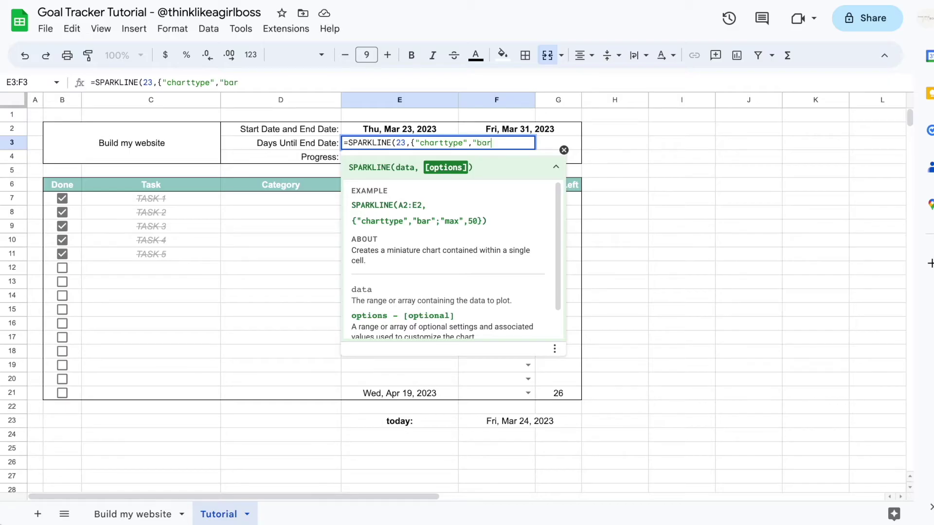
type("\"")
Step: Add the option "max",30 to the SPARKLINE formula in E3, separated from the chart type by a semicolon
type(";")
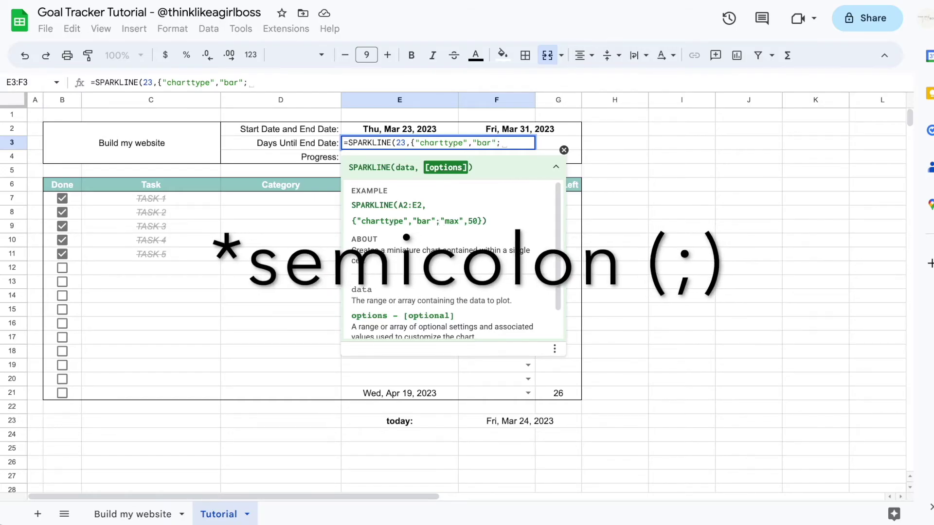
type("\"")
type("max\"")
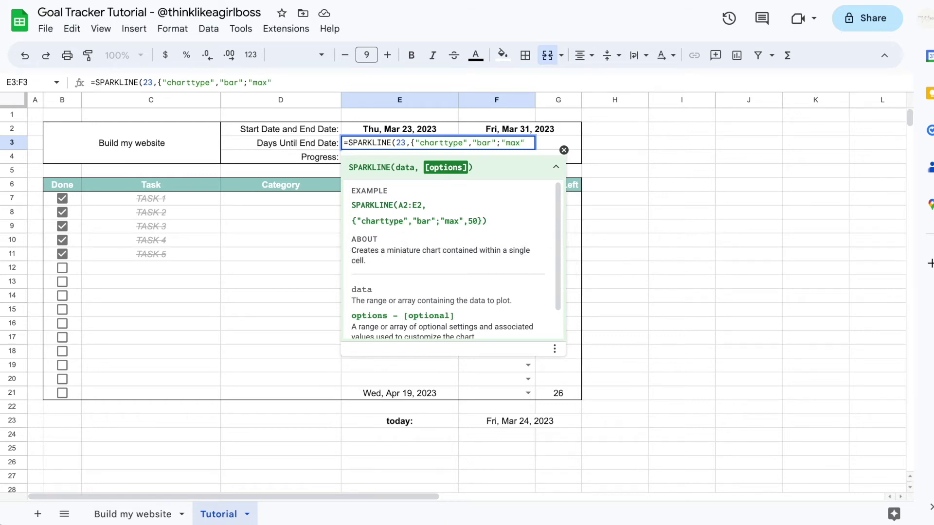
type(",")
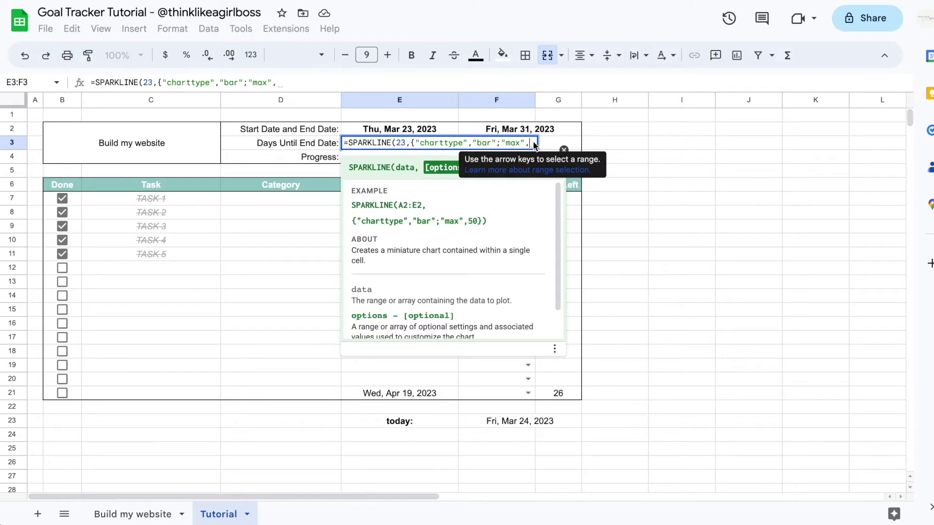
type("30")
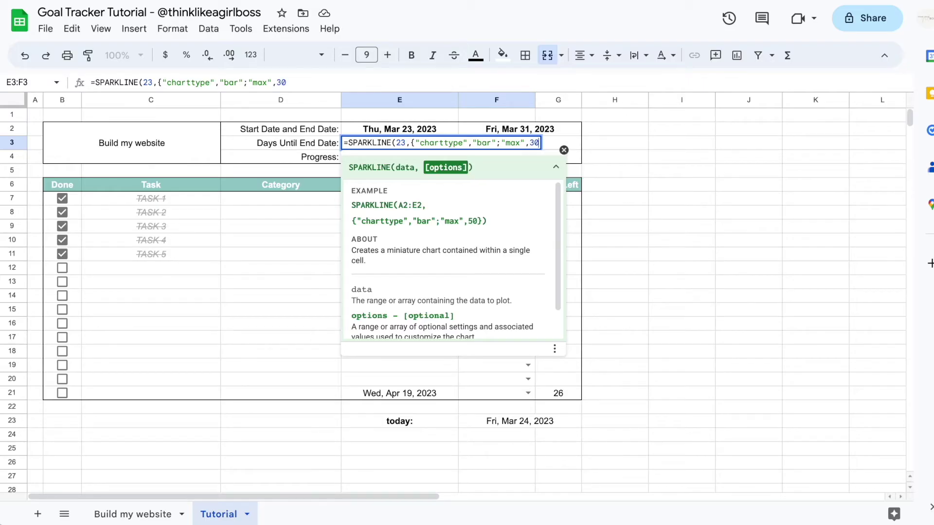
Step: Complete the bar formula beside Days Until End Date as =SPARKLINE(23,{"charttype","bar";"max",30})
type("}")
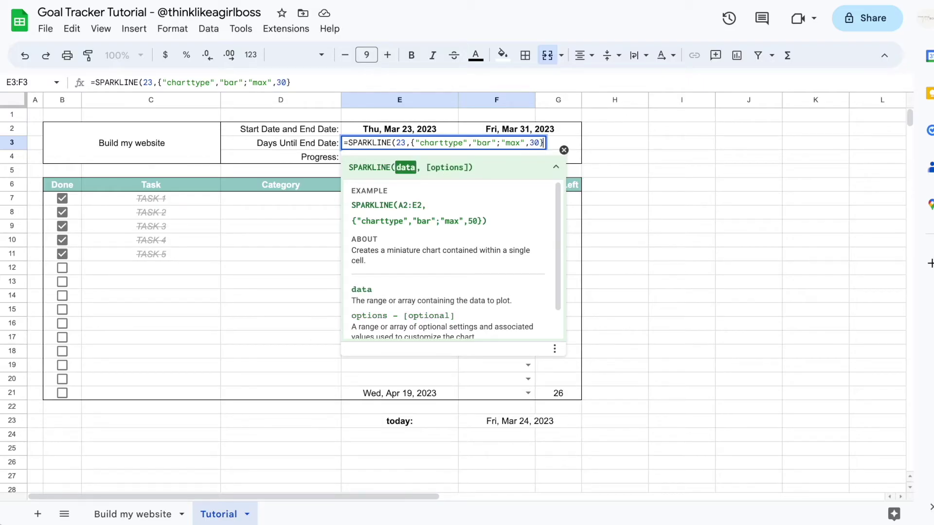
type(")")
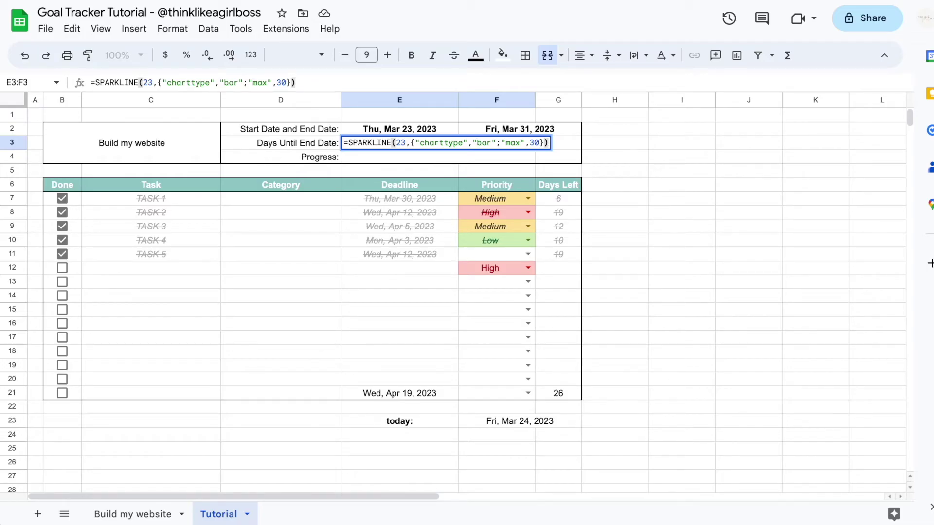
key("Return")
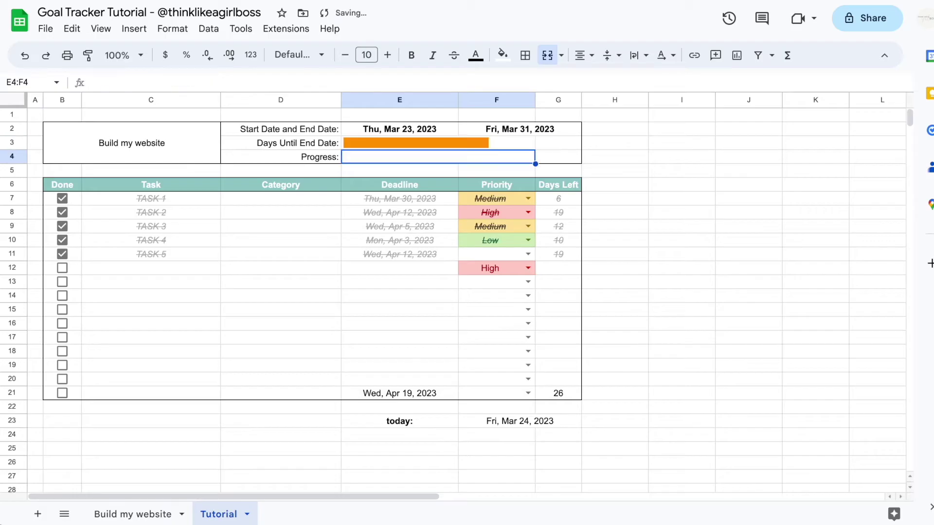
key("Up")
left_click(435, 116)
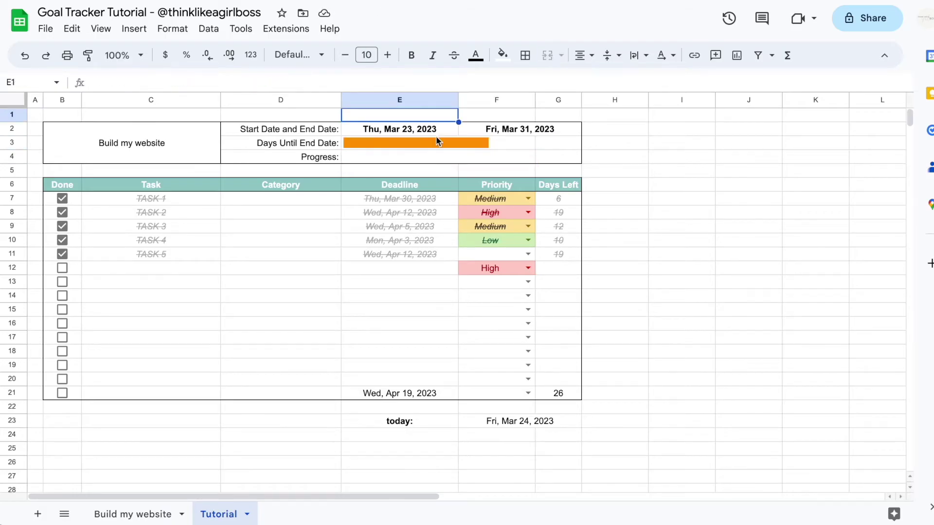
left_click(437, 145)
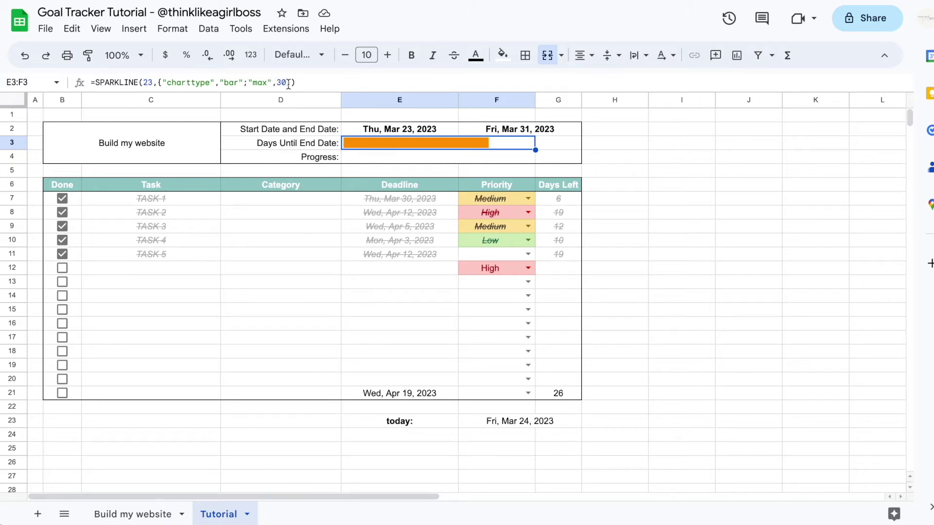
Step: On the Tutorial sheet, set the start date to Wed, Mar 1, 2023 and the end date to Fri, Mar 31, 2023, matching the Build my website sheet
left_click(130, 514)
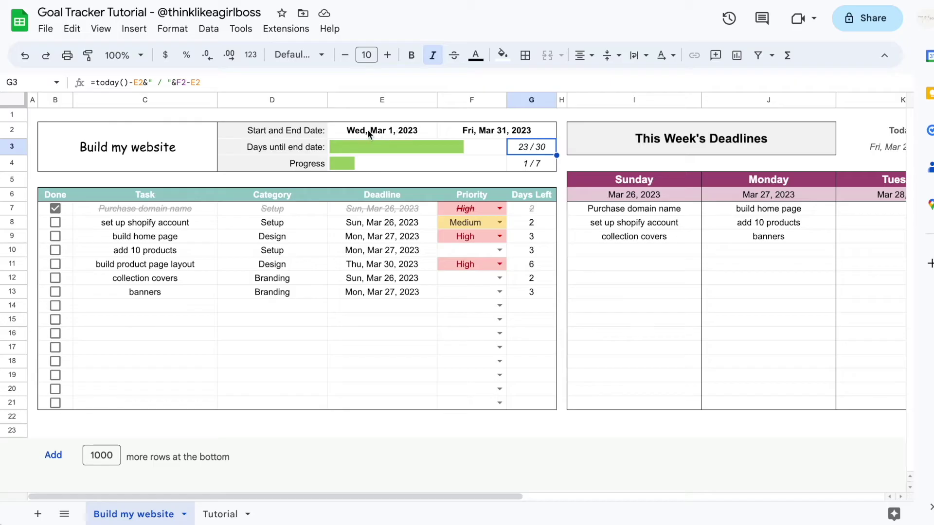
left_click(220, 515)
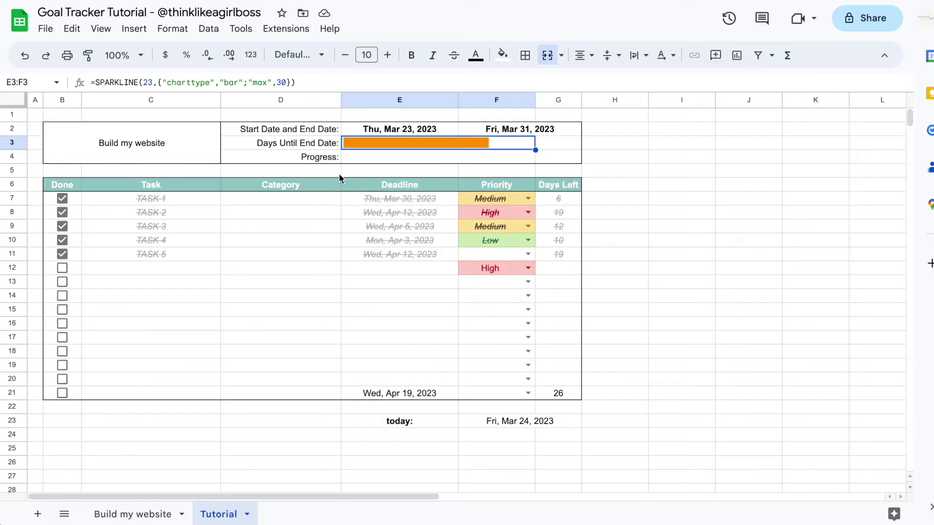
double_click(376, 129)
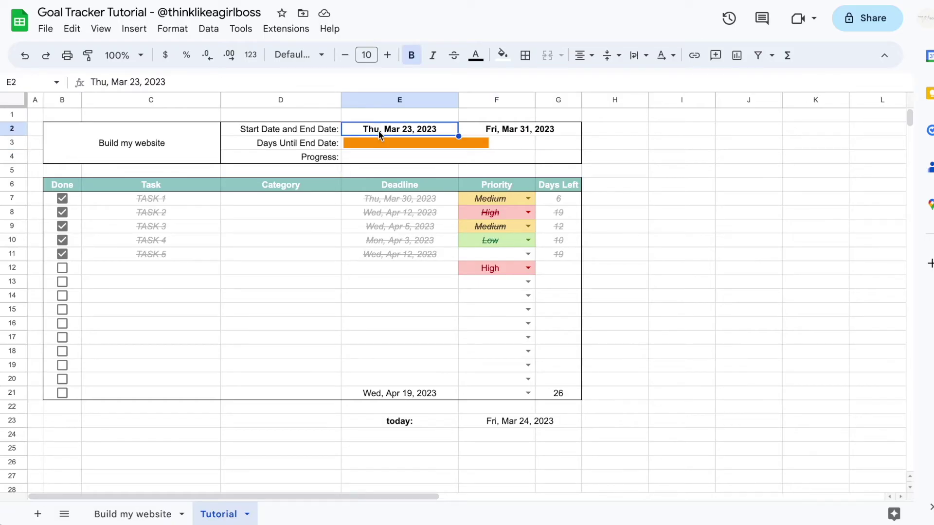
left_click(401, 185)
double_click(507, 129)
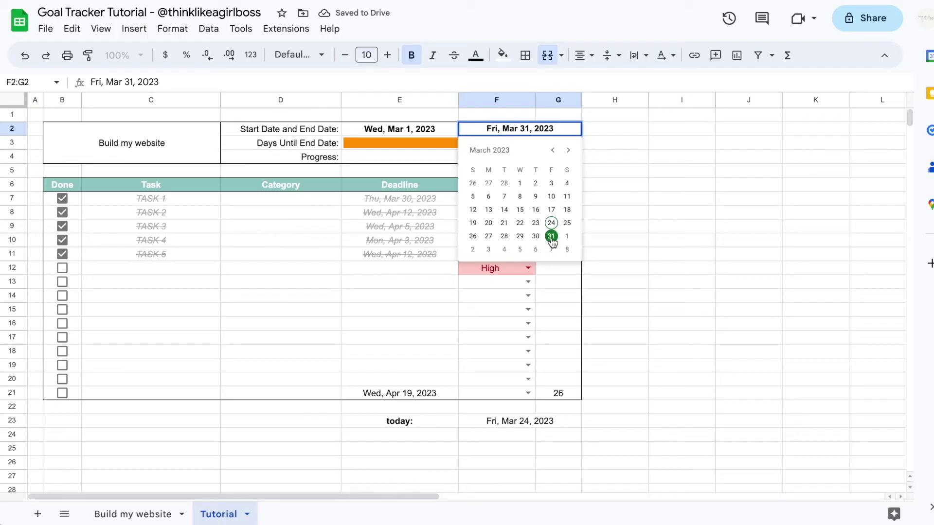
left_click(552, 238)
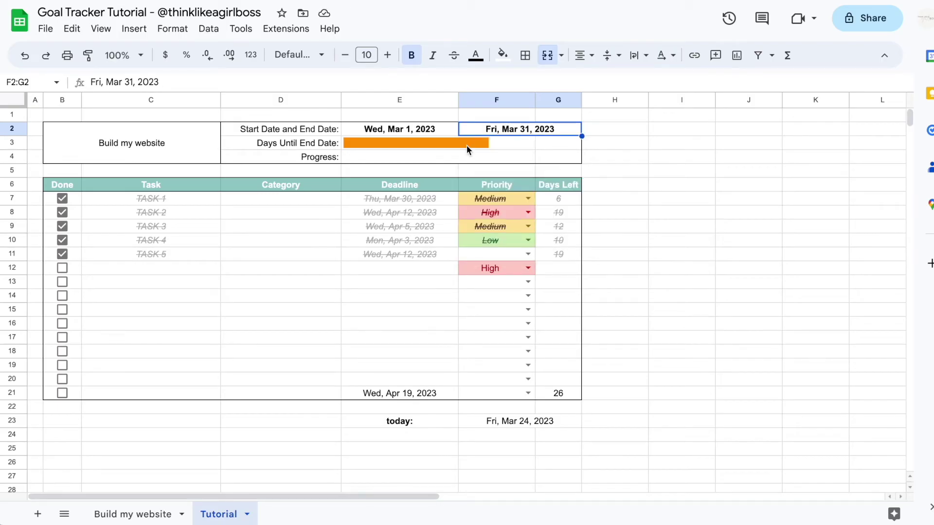
Step: Change the data value in the Days Until End Date SPARKLINE formula to 10
left_click(465, 145)
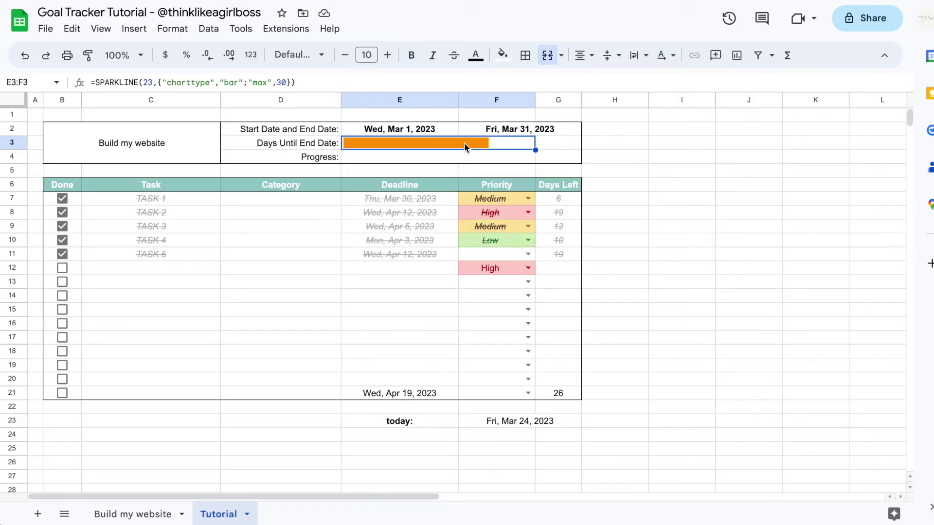
left_click(153, 82)
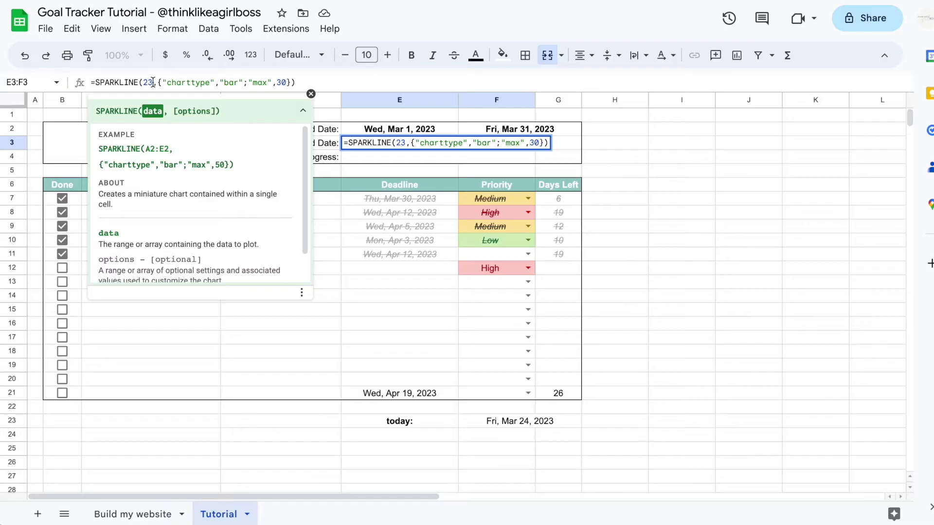
key("Return")
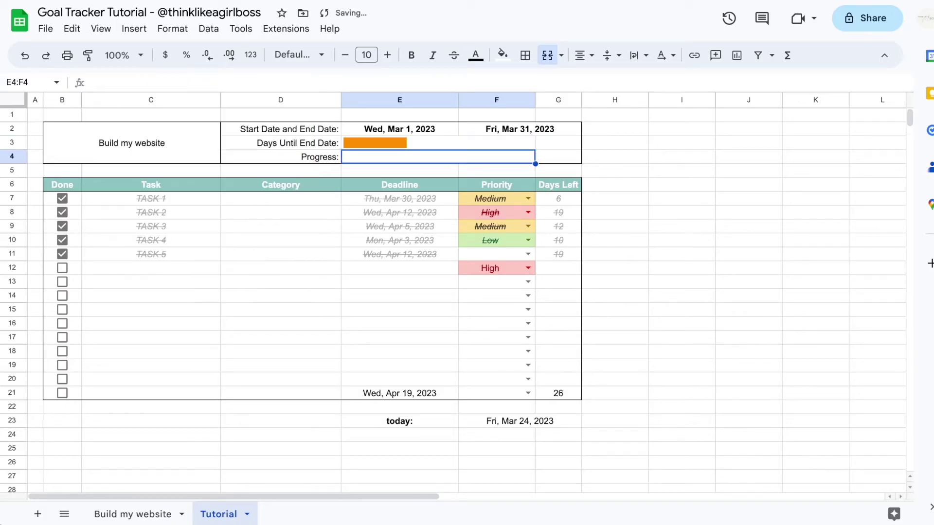
left_click(438, 142)
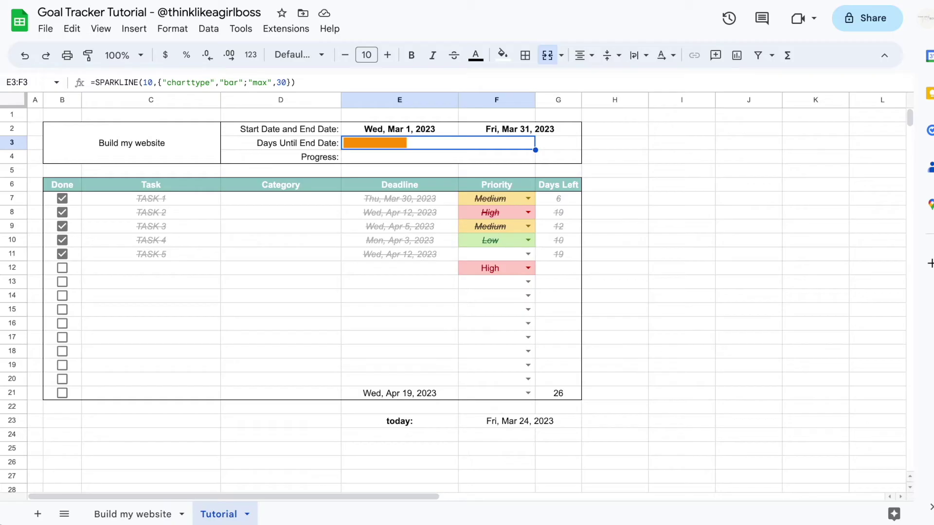
Step: Enter the elapsed-days formula =today()-E2 in cell G3 of the Tutorial sheet, using the Build my website sheet as reference
left_click(558, 143)
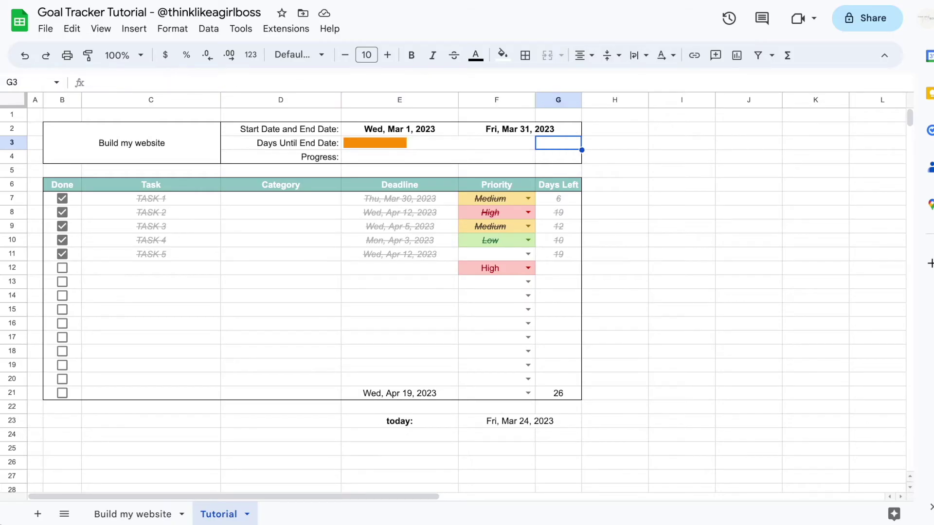
left_click(123, 514)
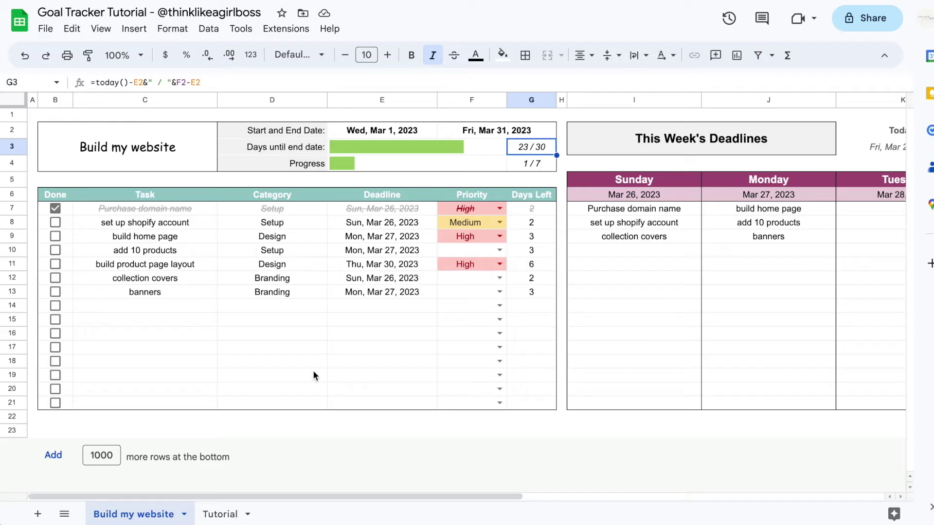
left_click(214, 514)
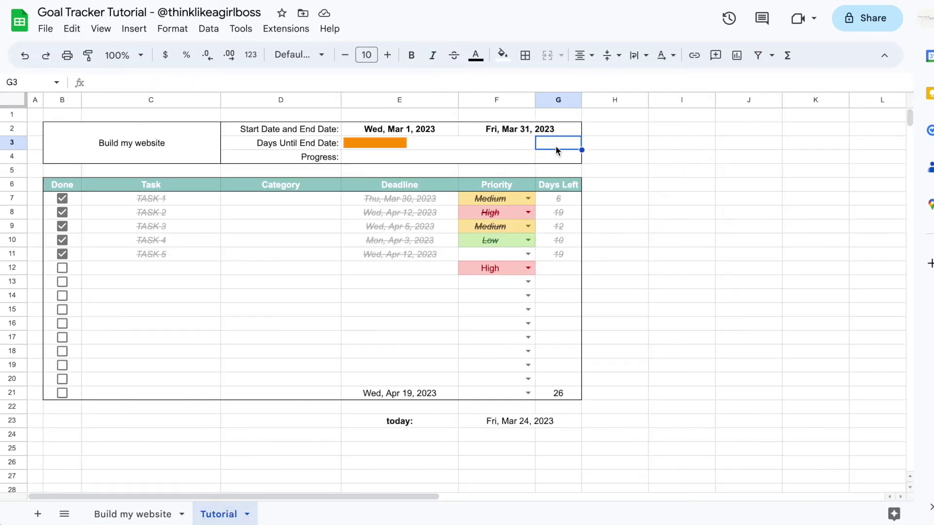
type("=")
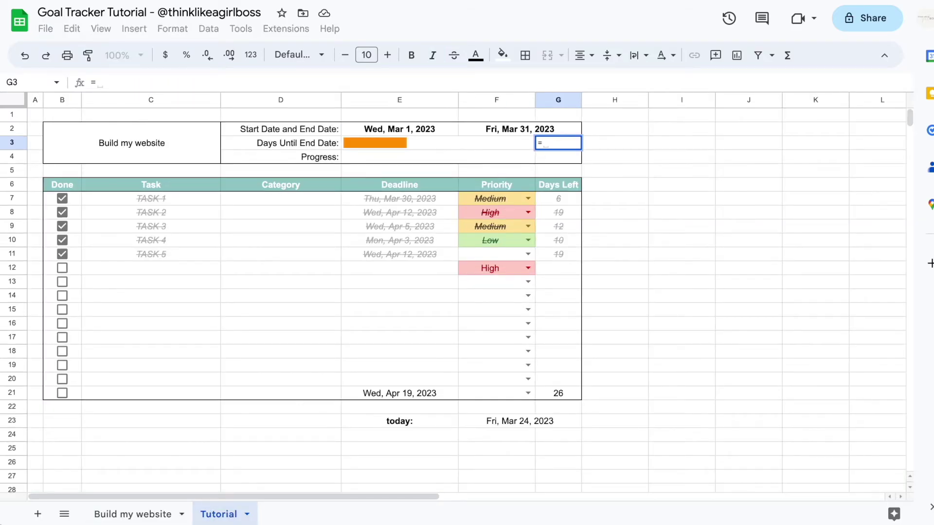
type("today(")
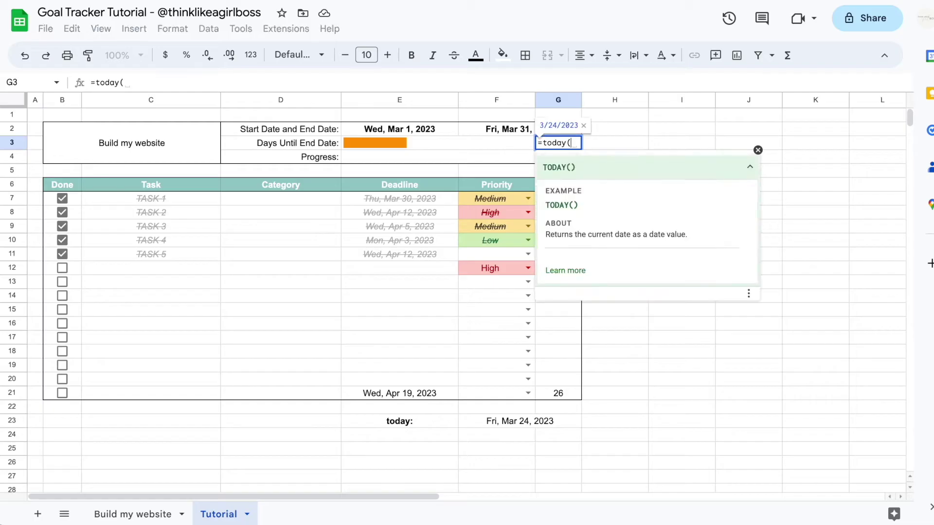
type(")-")
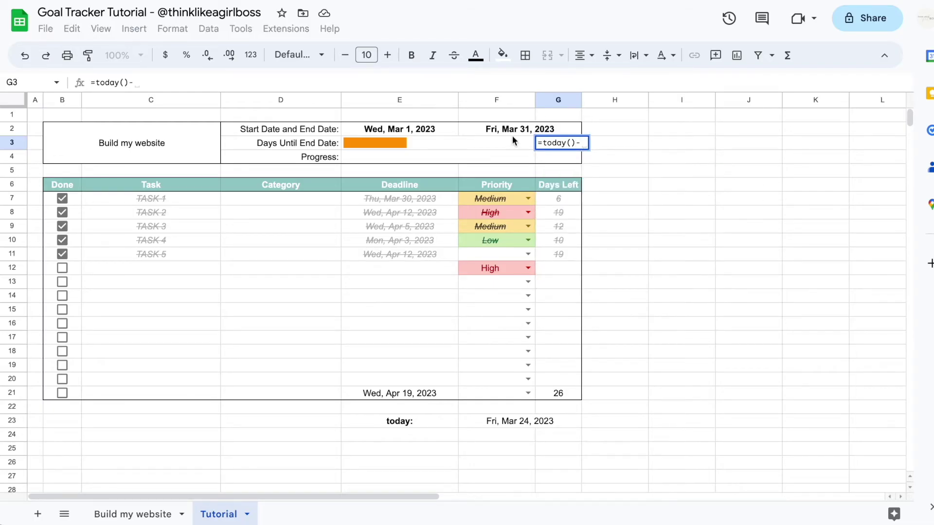
left_click(426, 131)
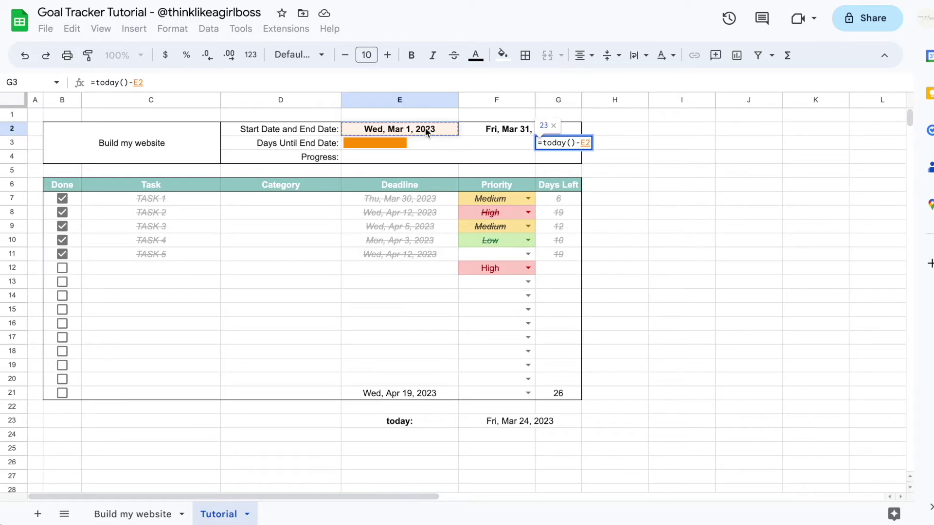
key("Return")
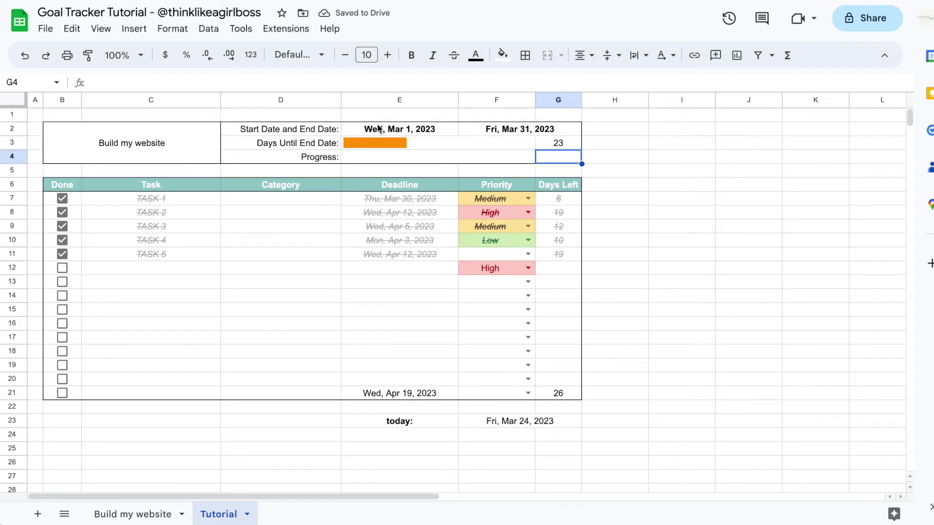
Step: Append a spaced slash separator to the elapsed-days formula in G3, making it =today()-E2&" / "
left_click(404, 130)
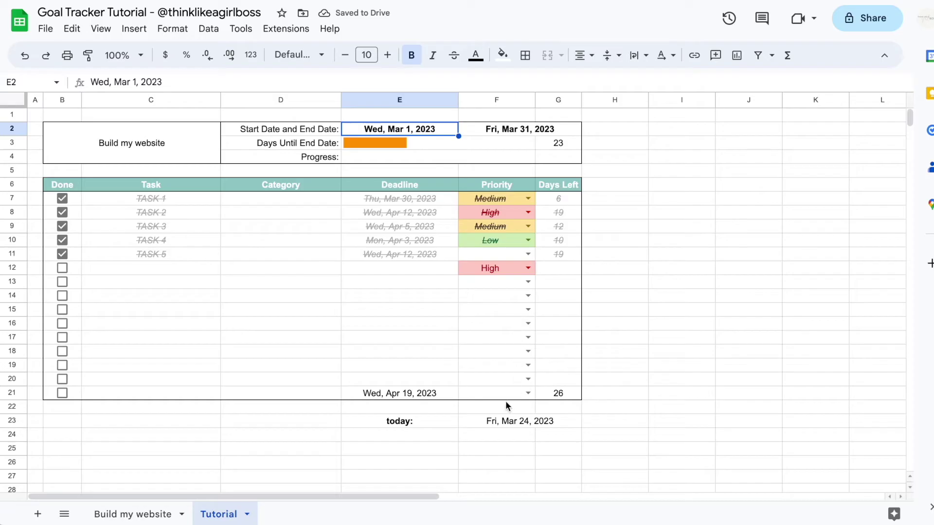
left_click(498, 427)
left_click(133, 514)
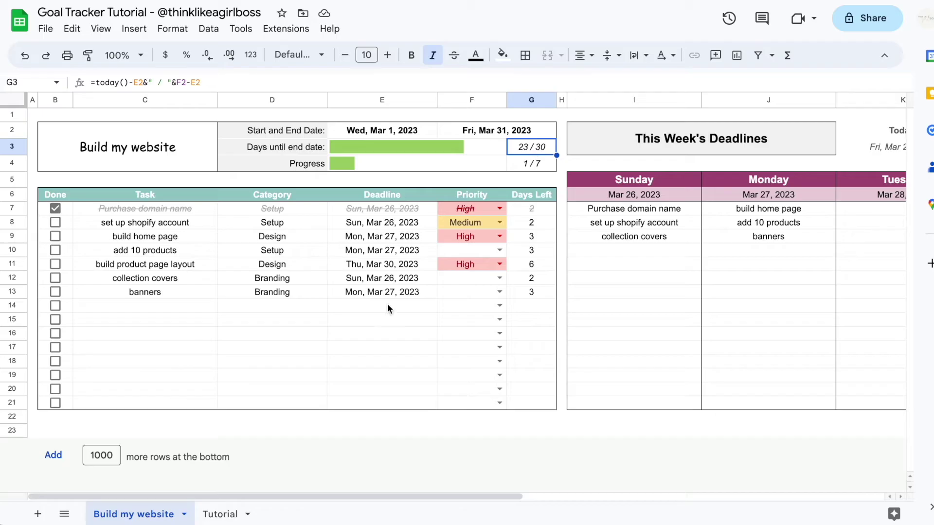
left_click(221, 515)
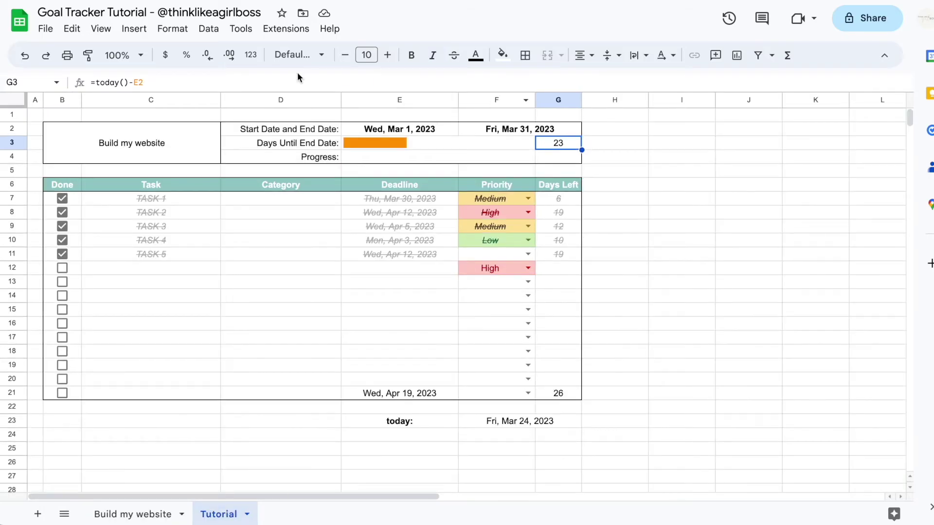
type("&")
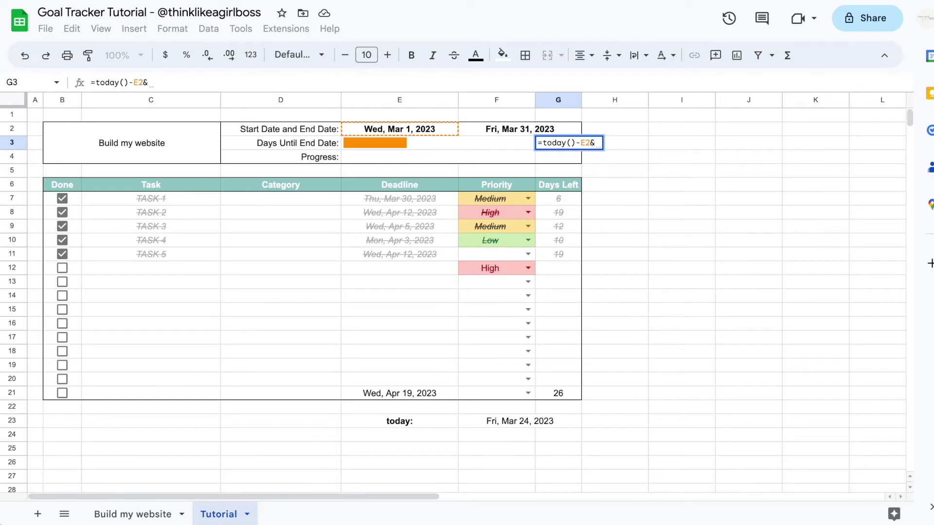
type("\"")
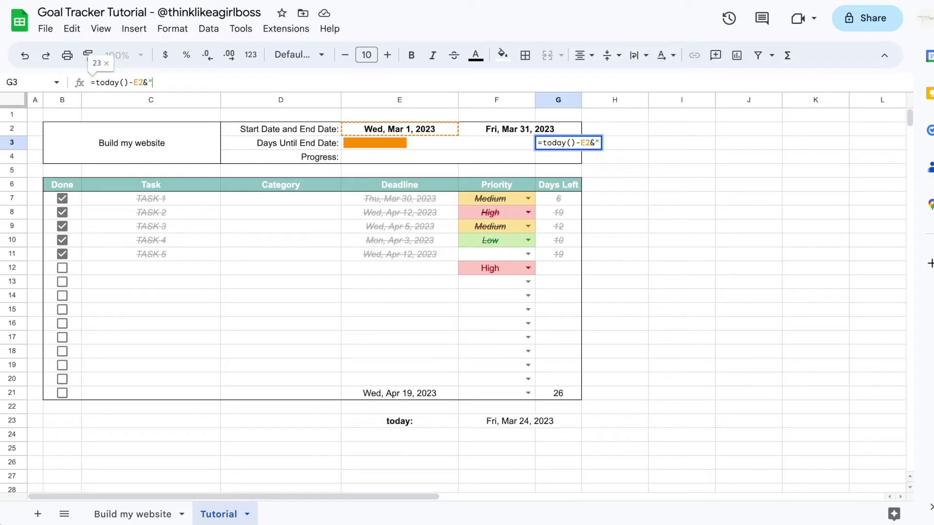
type(" / \"")
key("Return")
key("Up")
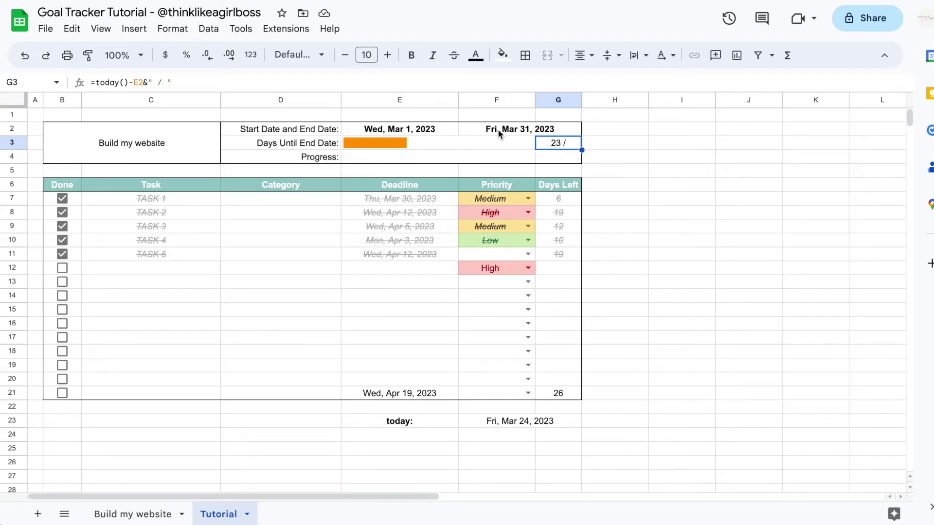
Step: Append the total days between start and end date to the G3 formula, making it =today()-E2&" / "&F2-E2
left_click(248, 83)
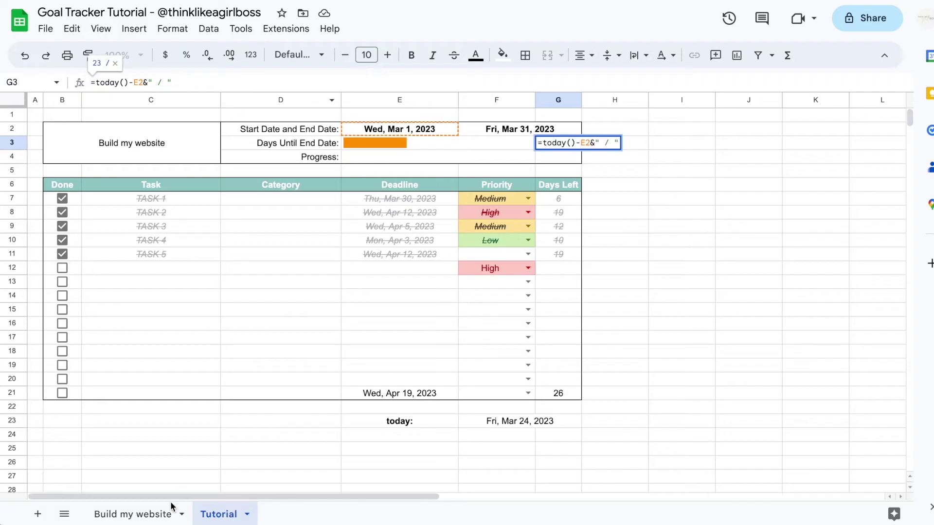
type("&")
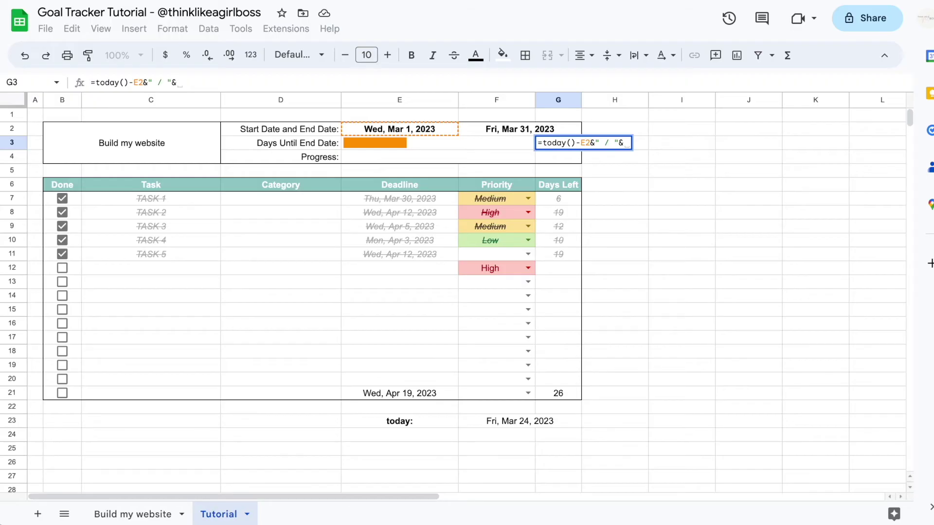
left_click(495, 130)
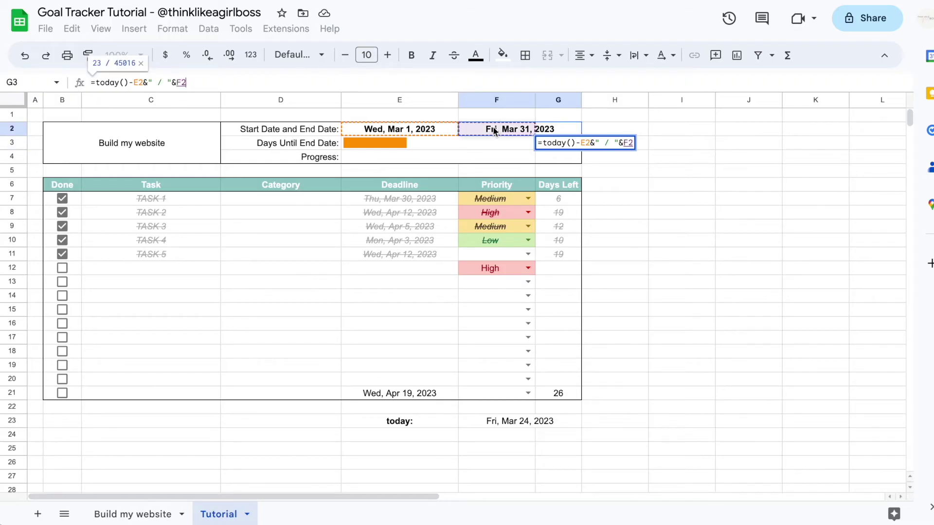
type("-")
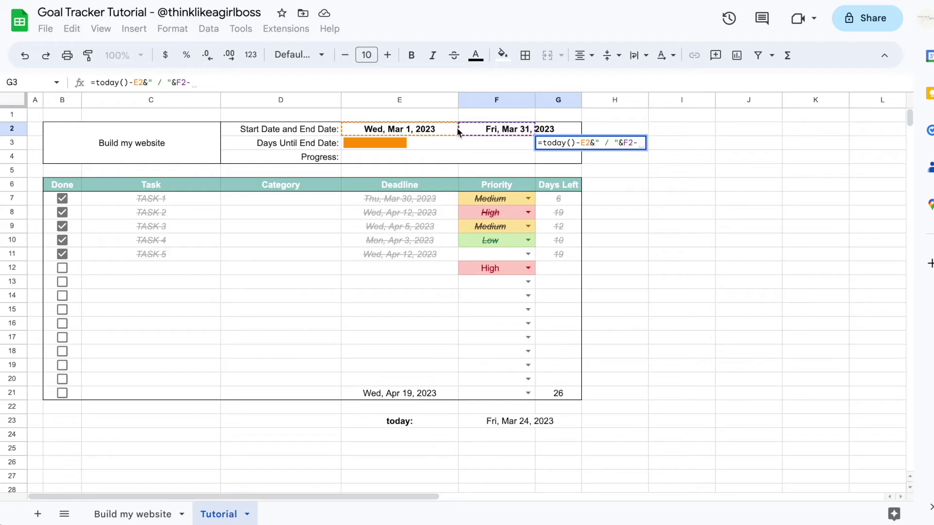
left_click(411, 130)
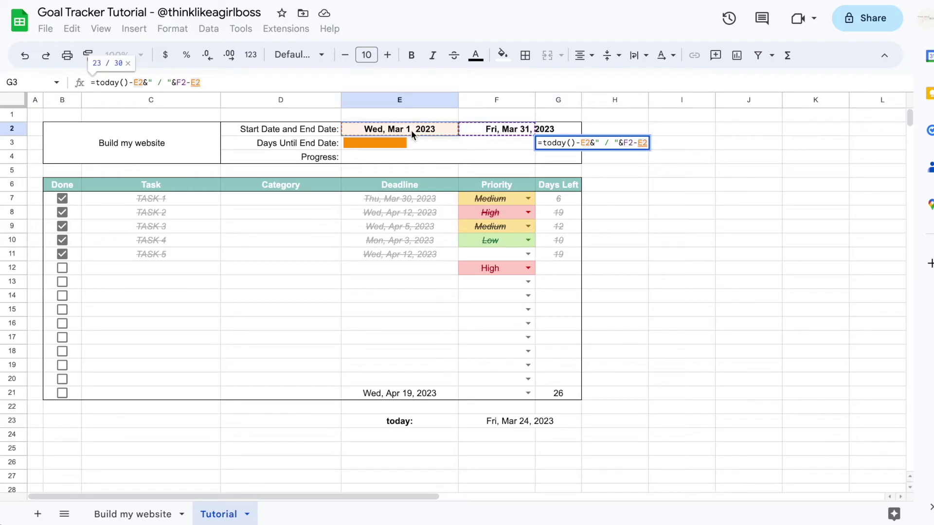
key("Return")
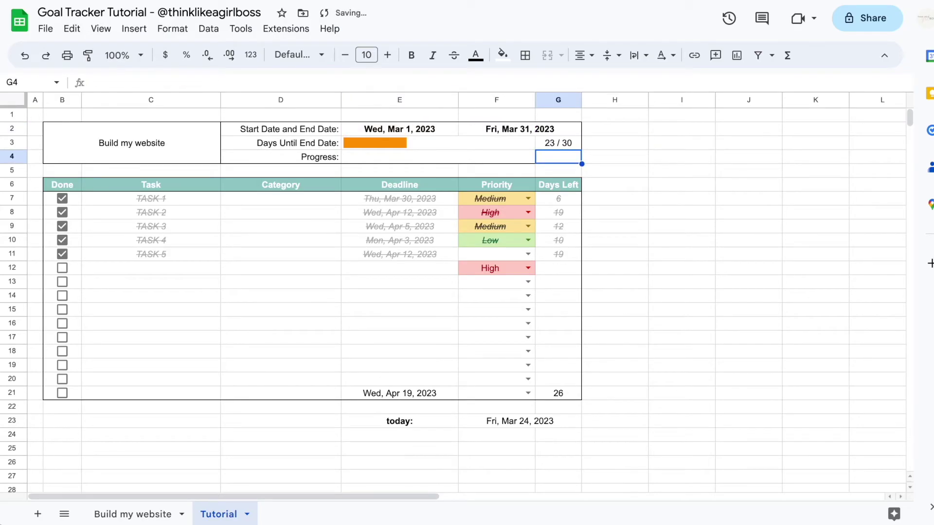
key("Up")
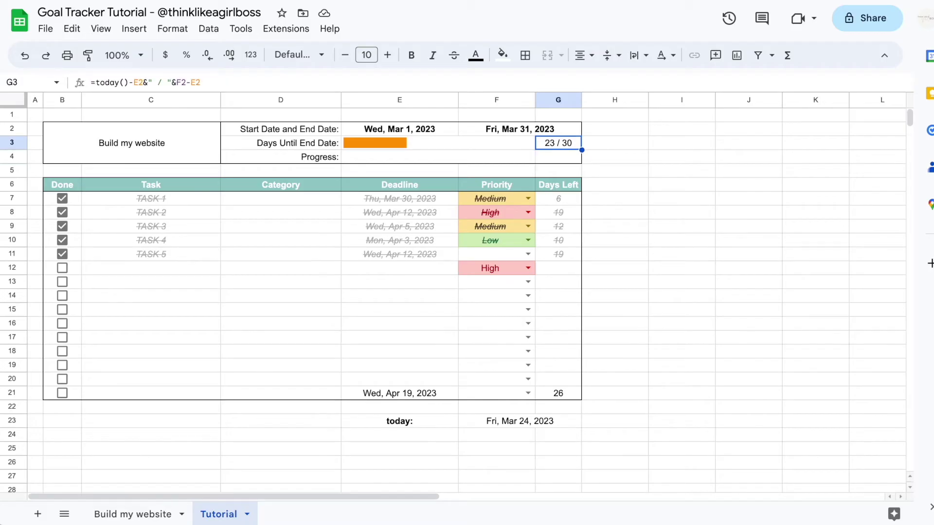
Step: Italicize the elapsed/total days counter in cell G3
left_click(431, 58)
left_click(498, 145)
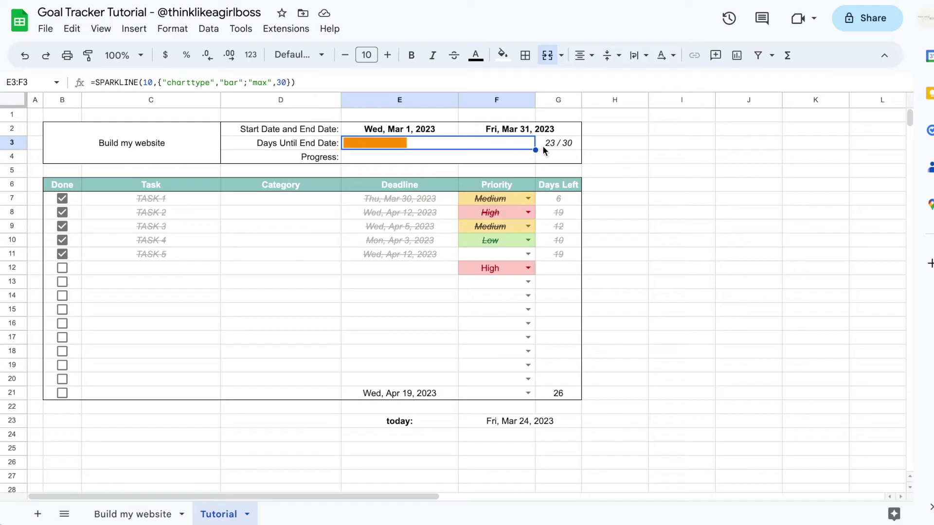
left_click(558, 146)
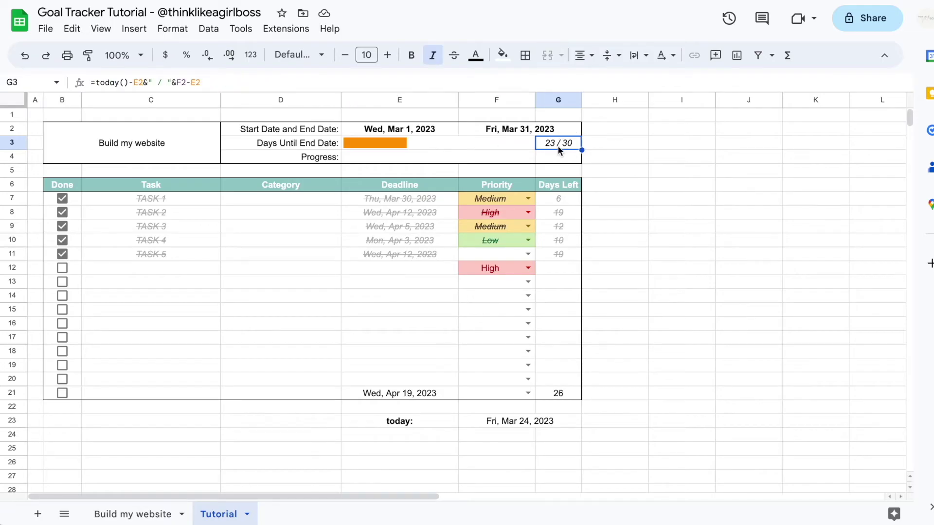
Step: Test the SPARKLINE bar's fixed data and max values by setting the end date to Mar 7, 2023 and restoring Mar 31, 2023
left_click(490, 143)
double_click(146, 82)
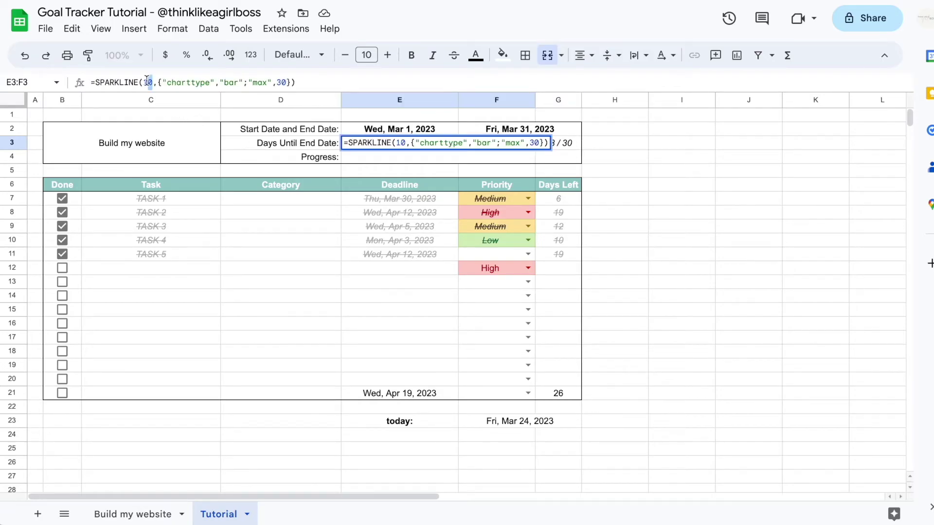
double_click(283, 82)
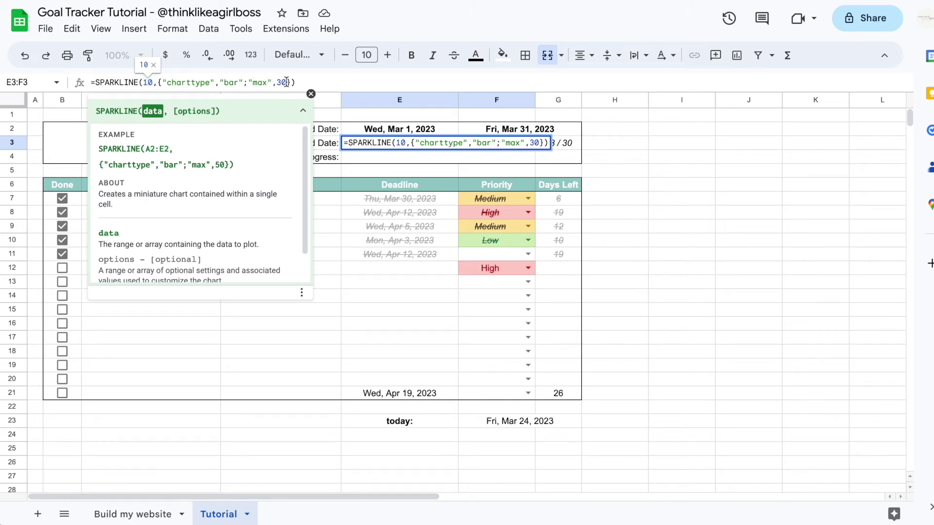
left_click(638, 153)
double_click(487, 134)
left_click(504, 196)
double_click(497, 129)
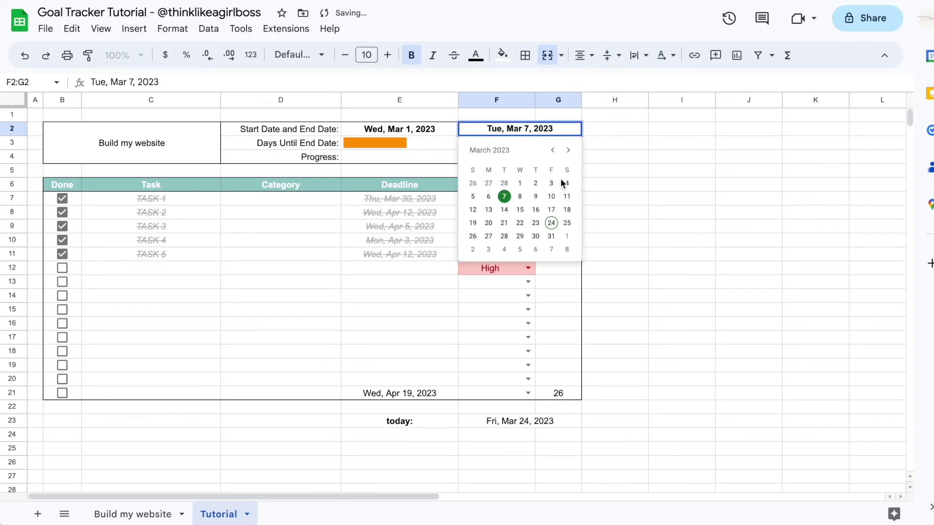
left_click(551, 236)
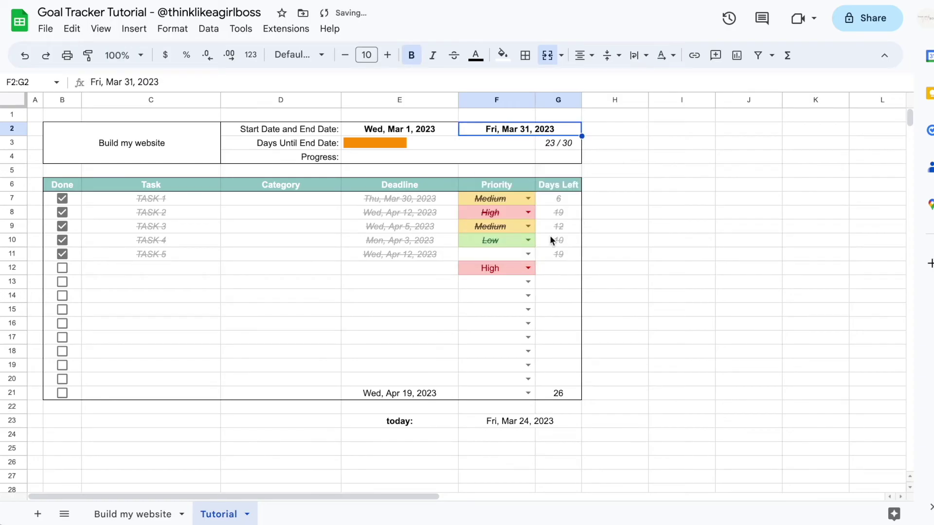
Step: Replace the data value in the Days Until End Date SPARKLINE formula with today()-E2 from the G3 formula
left_click(558, 145)
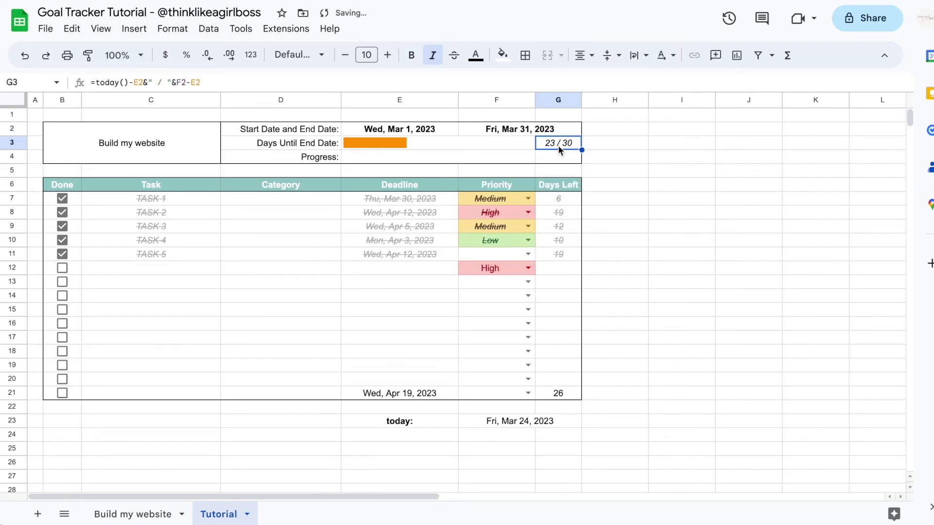
left_click(143, 83)
left_click_drag(143, 83, 98, 82)
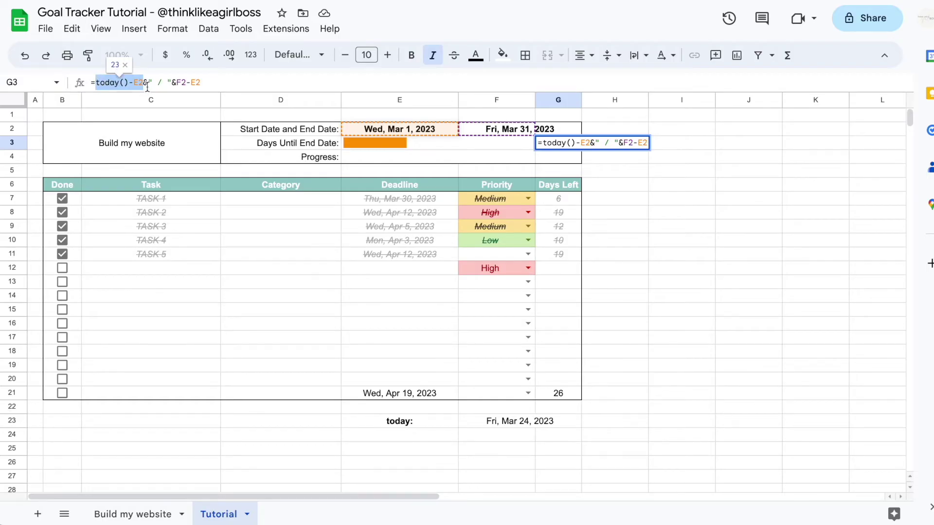
left_click(374, 144)
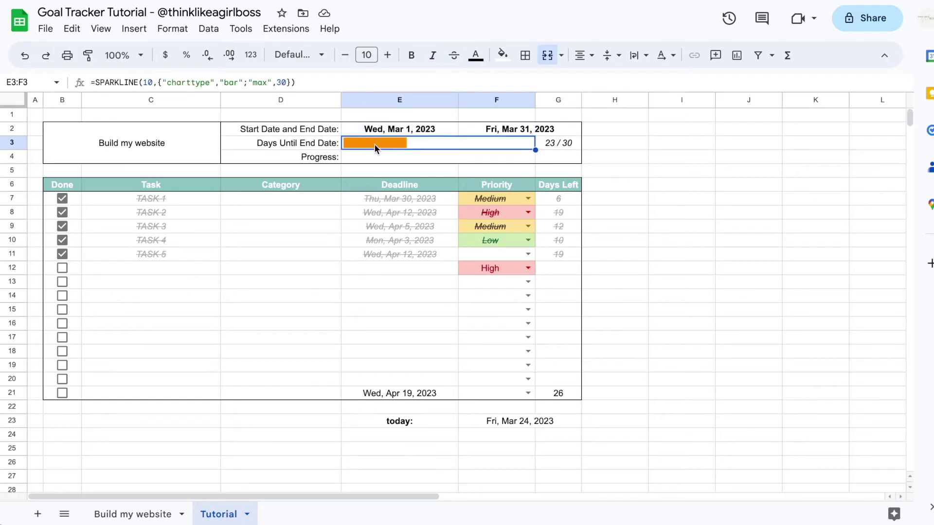
double_click(149, 83)
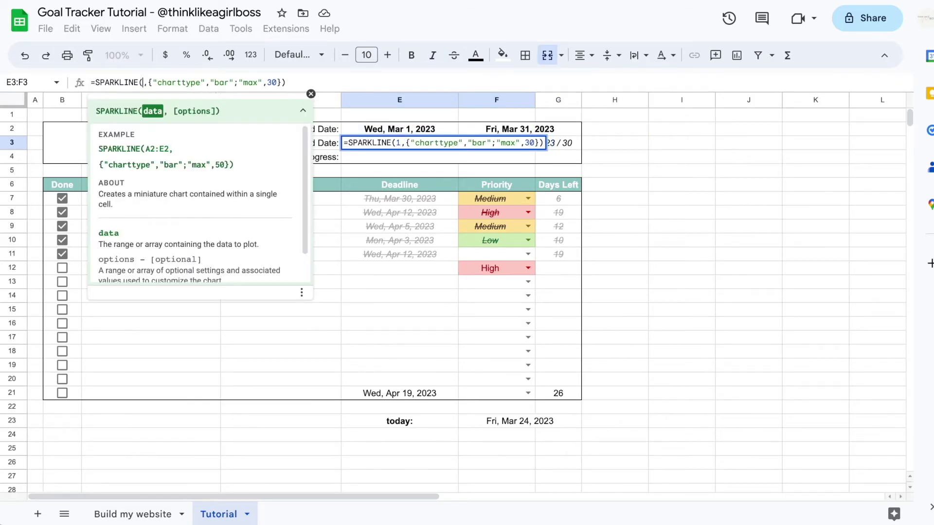
key("BackSpace")
type("today()-E2")
key("Return")
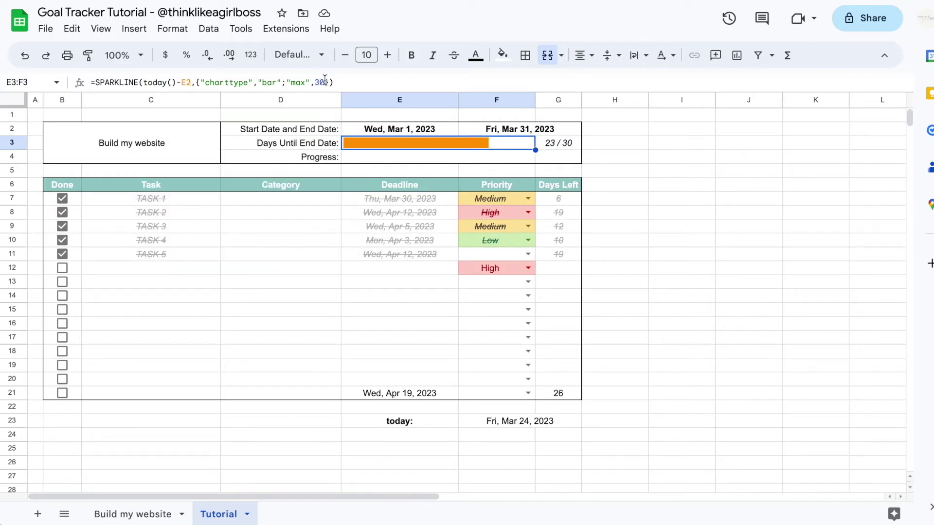
Step: Replace the fixed max value in the Days Until End Date SPARKLINE formula with F2-E2, as used in G3
left_click(544, 145)
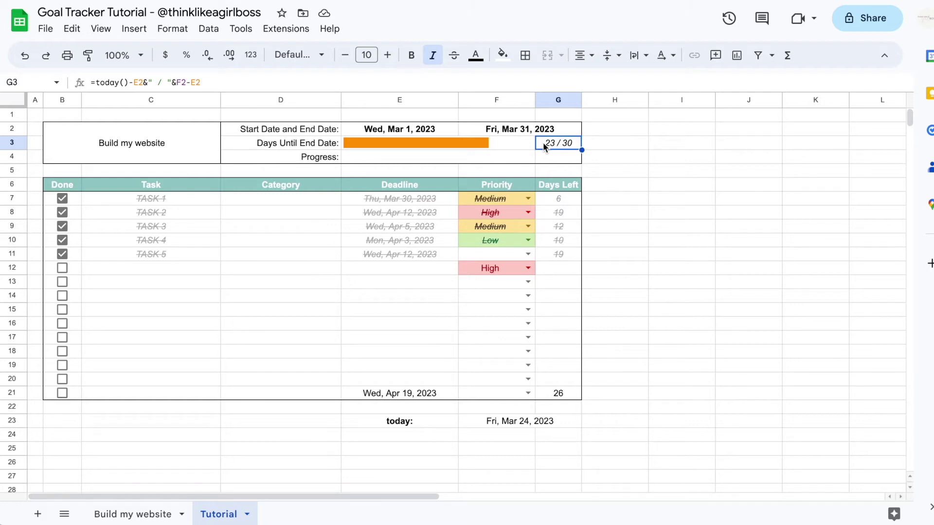
left_click_drag(212, 81, 177, 82)
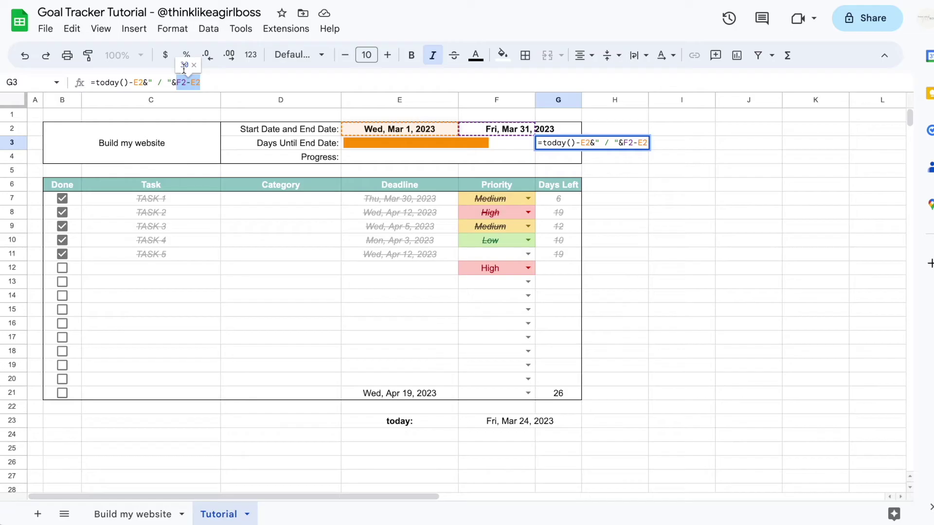
key("Escape")
left_click(432, 142)
left_click(325, 82)
key("BackSpace")
key("BackSpace")
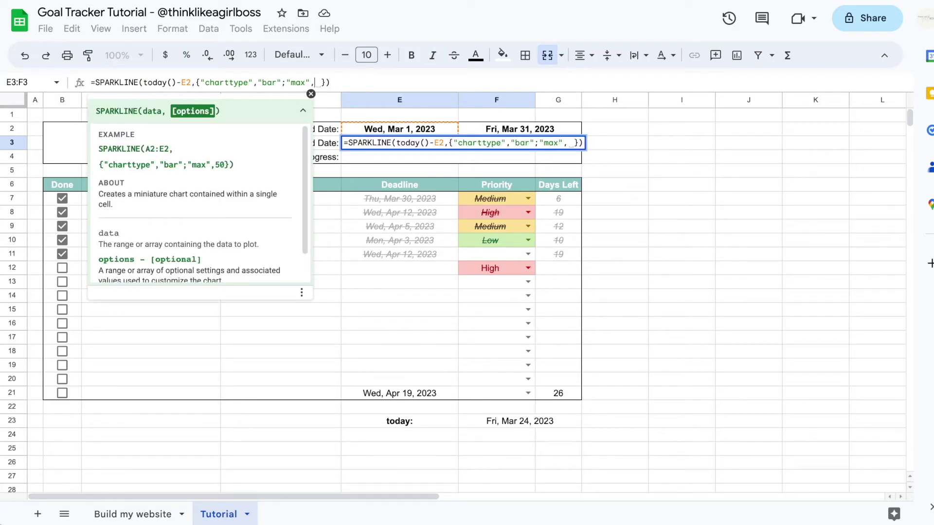
type("F2-E2")
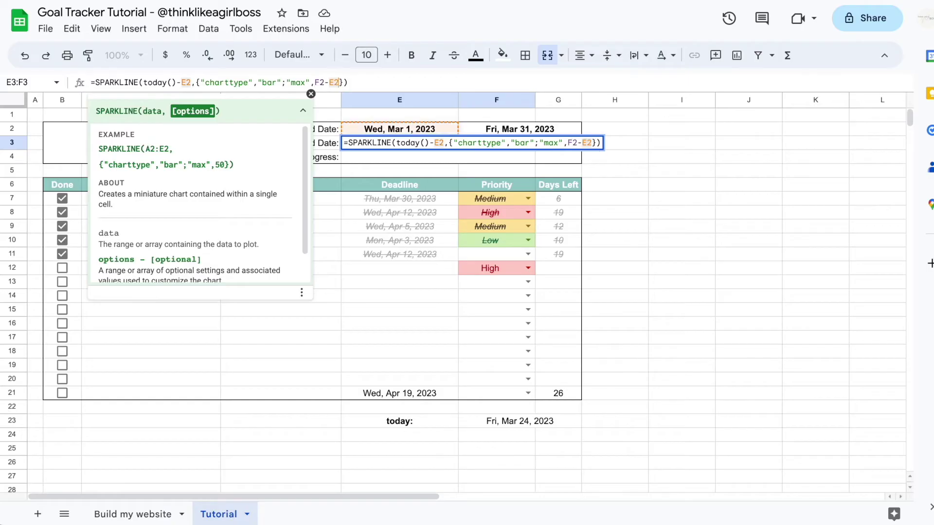
key("Return")
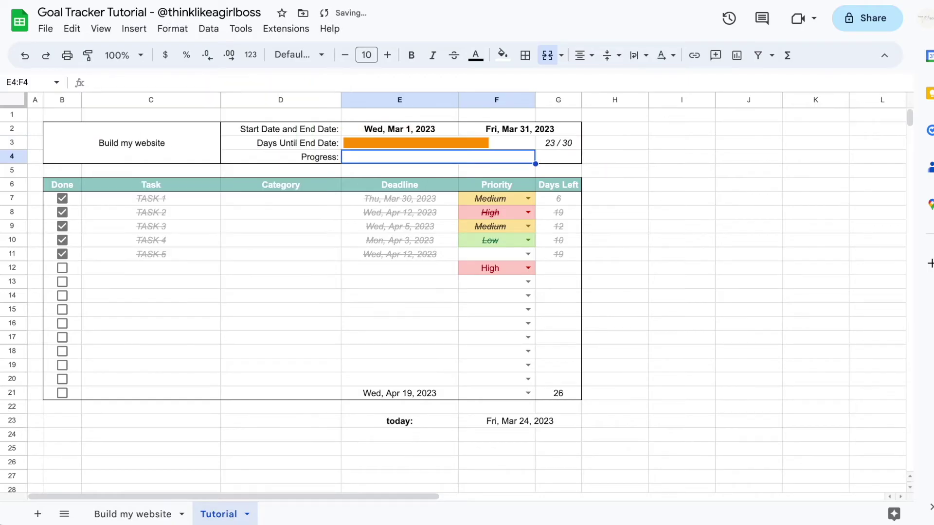
Step: Test the bar with end dates of Mar 27 and Mar 24, 2023, and restore the end date to Mar 31, 2023
double_click(498, 128)
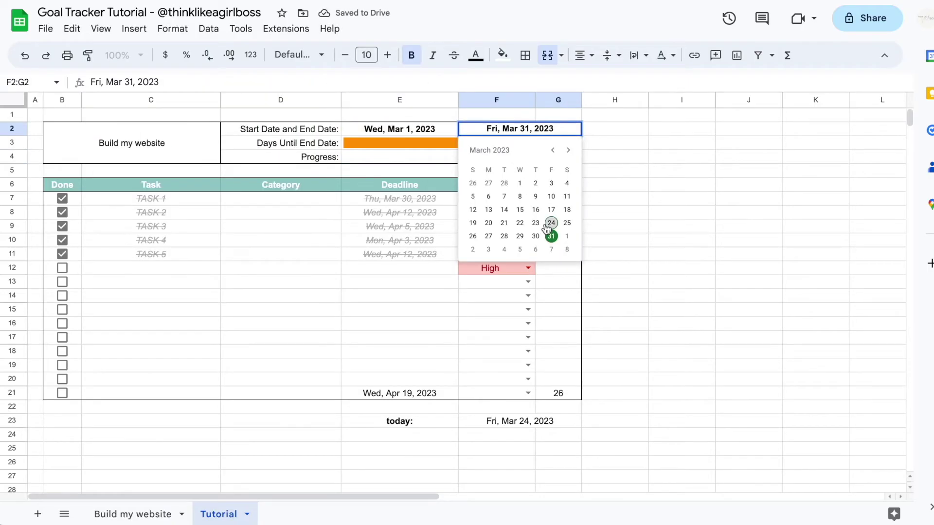
left_click(488, 236)
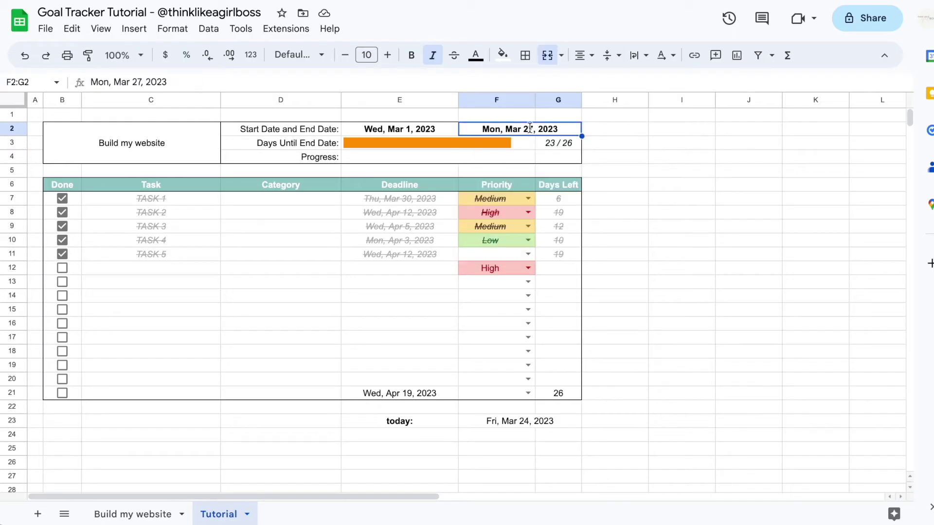
left_click(551, 223)
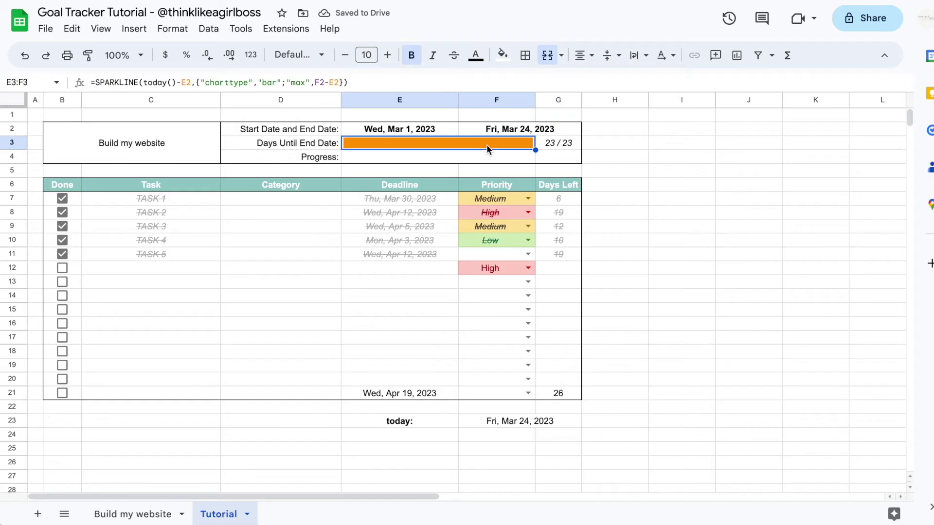
left_click(487, 144)
double_click(526, 127)
left_click(549, 235)
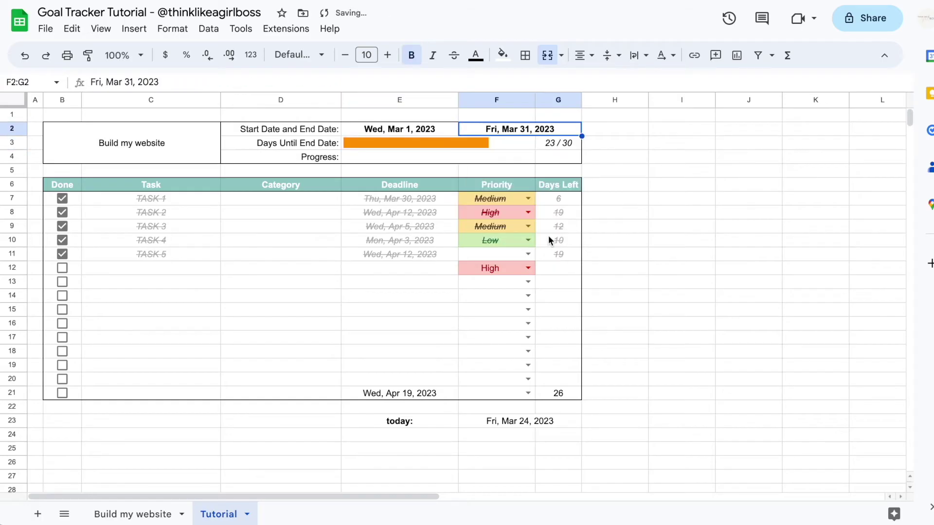
Step: Add the option "color1","green" to the Days Until End Date SPARKLINE formula after the max setting
left_click(435, 145)
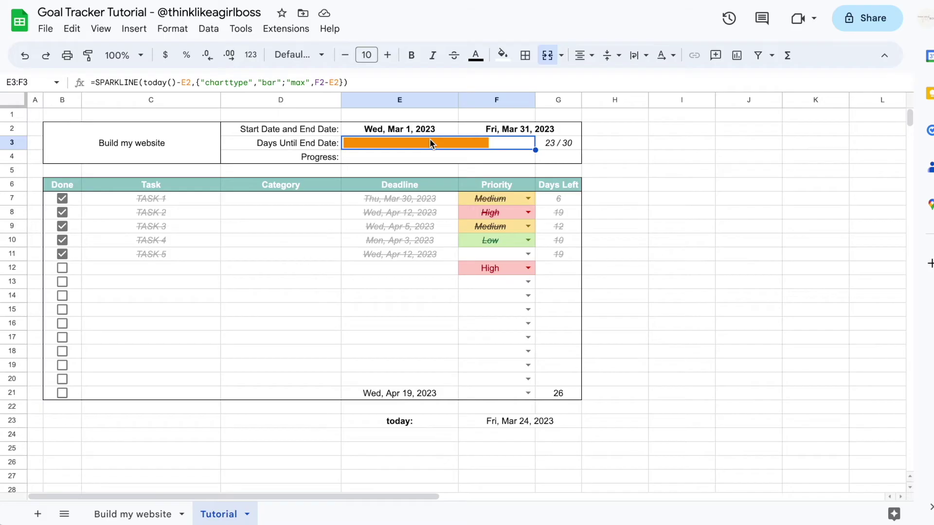
double_click(430, 143)
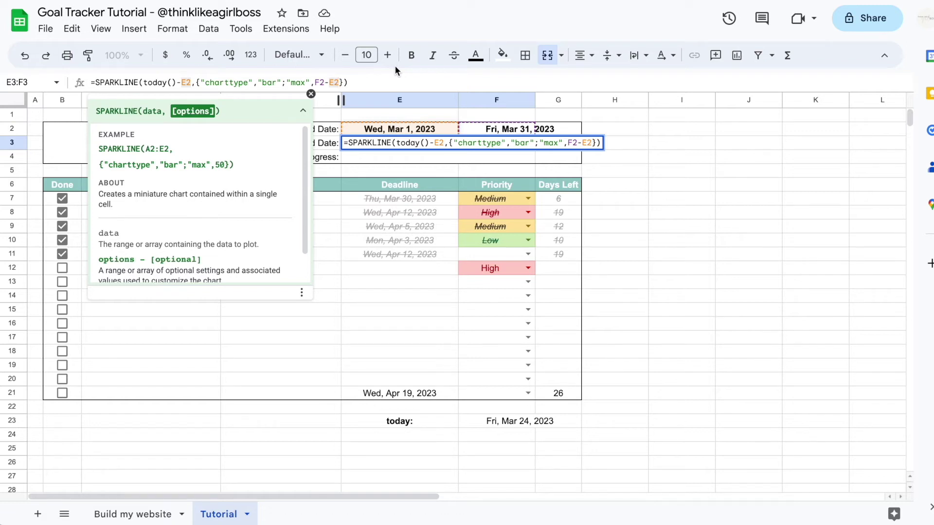
type("; ")
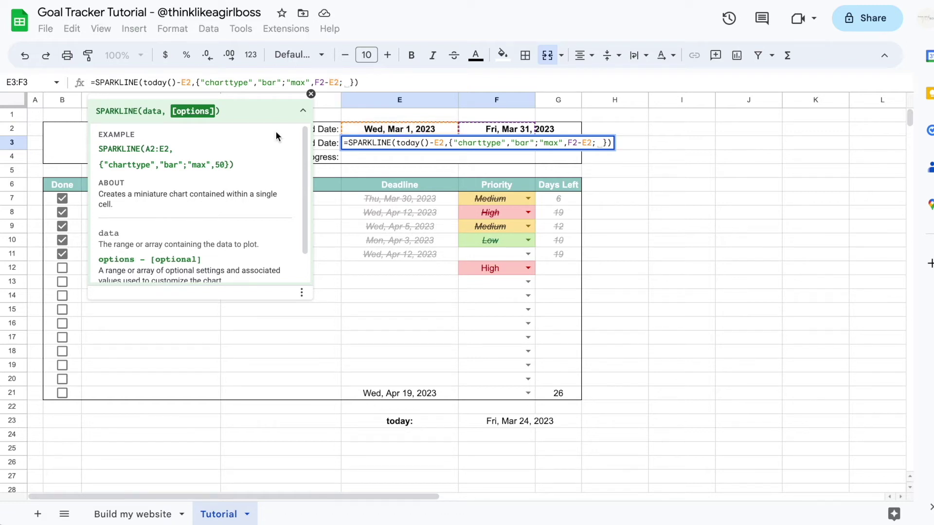
type("\"")
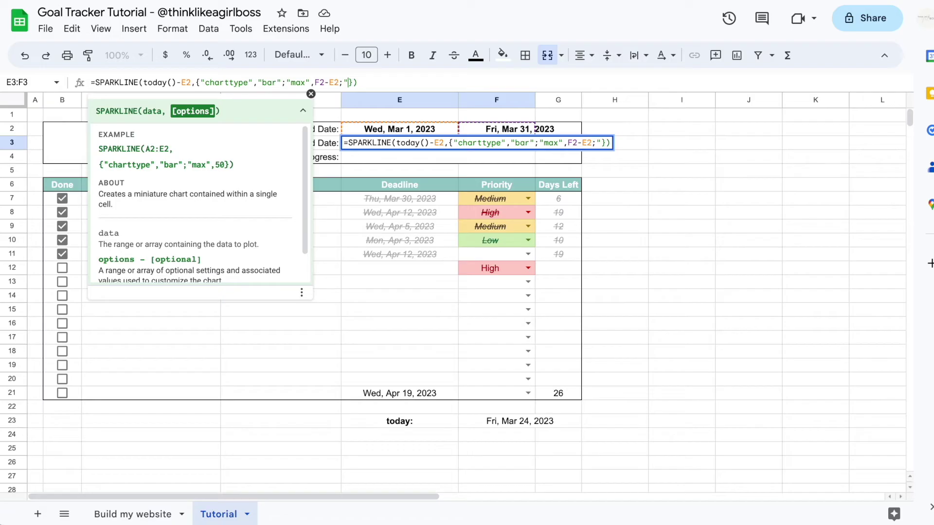
type("color1")
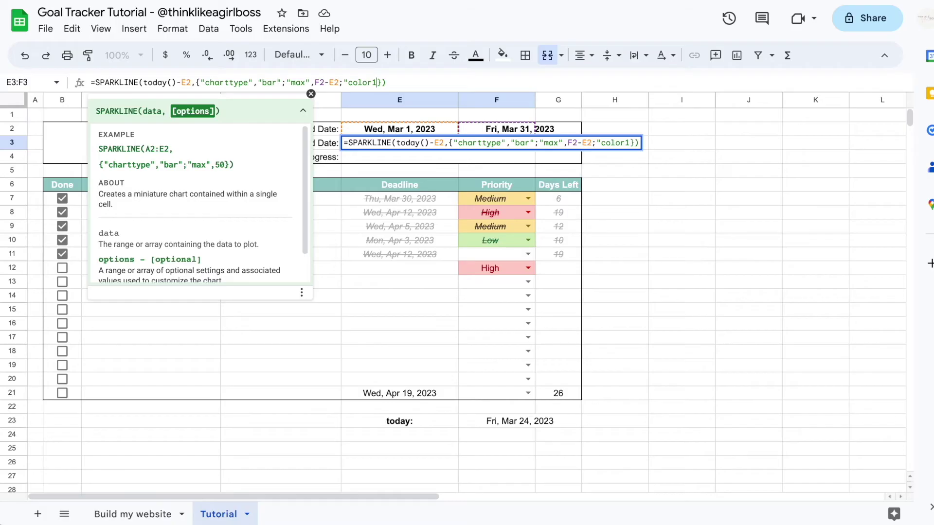
type("\"")
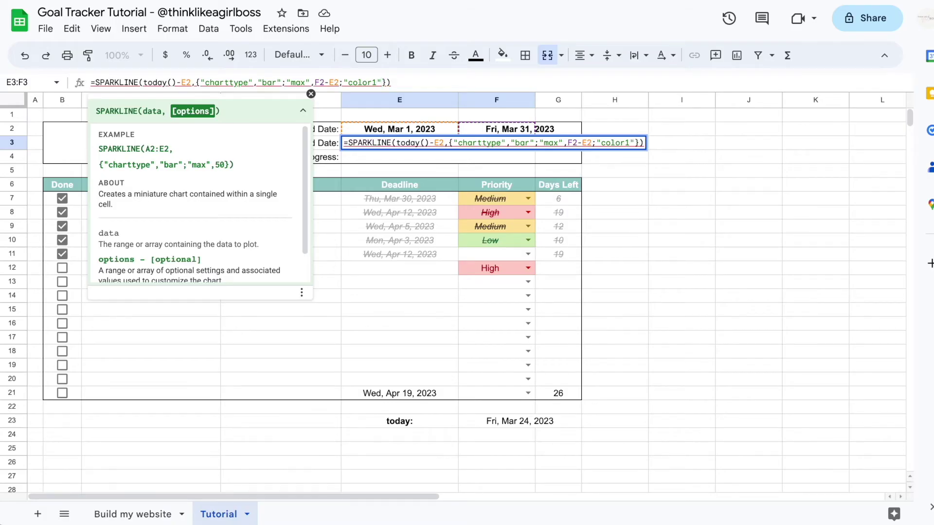
type(",")
type("\"")
type("green")
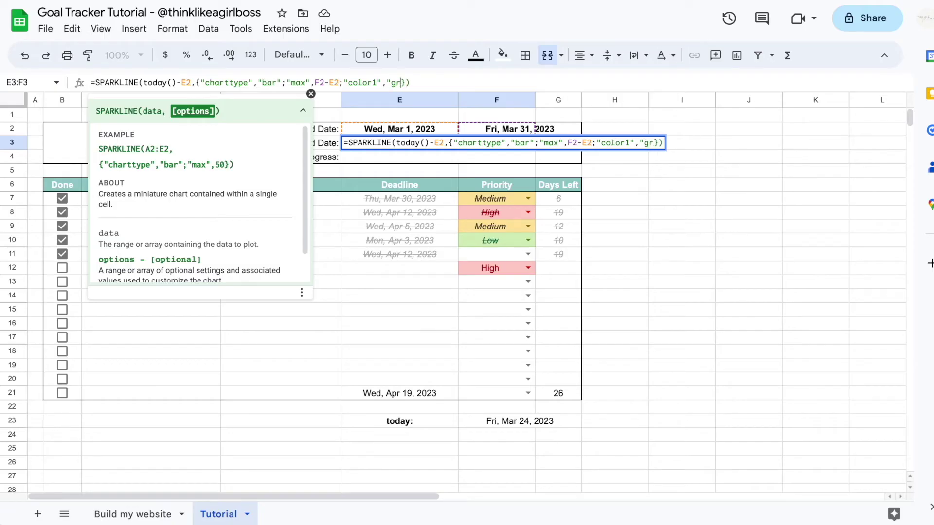
type("\"")
key("Return")
key("Up")
key("Right")
key("Right")
key("Right")
key("Right")
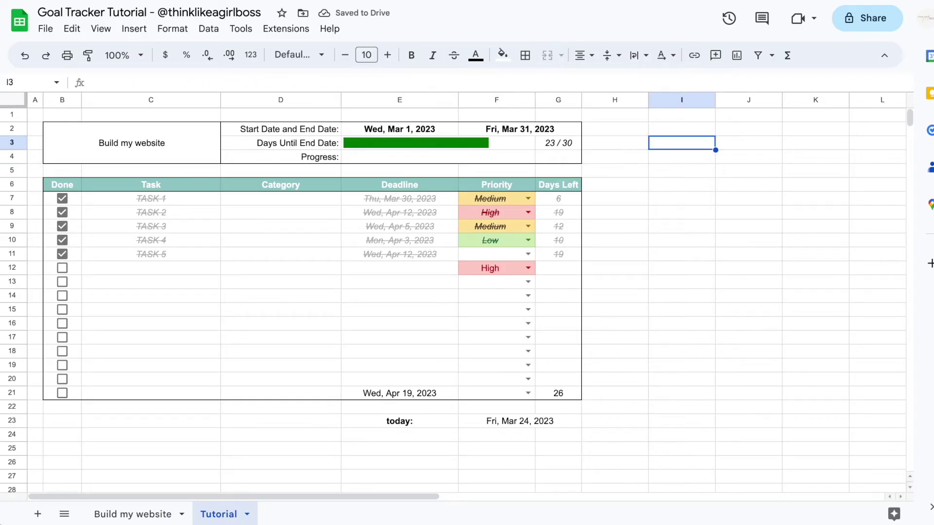
key("Down")
key("Down")
key("Down")
key("Left")
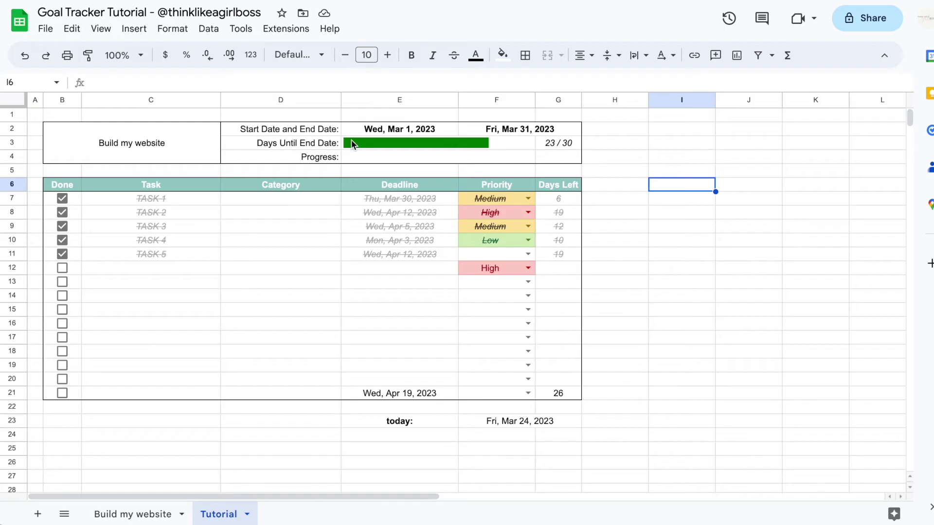
Step: From empty cell I8, mix a custom light green fill color, copy its hex code #8cc570, and cancel without applying the fill
left_click(683, 156)
left_click(692, 210)
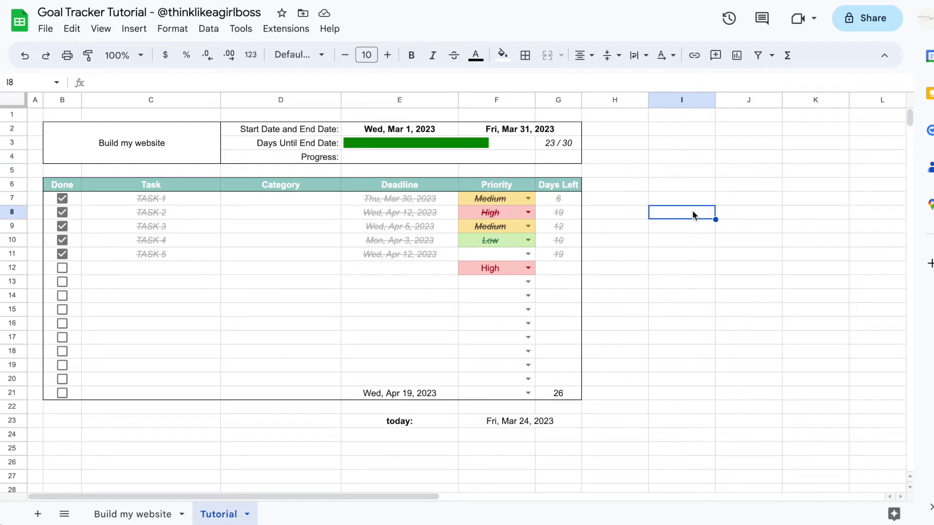
left_click(501, 55)
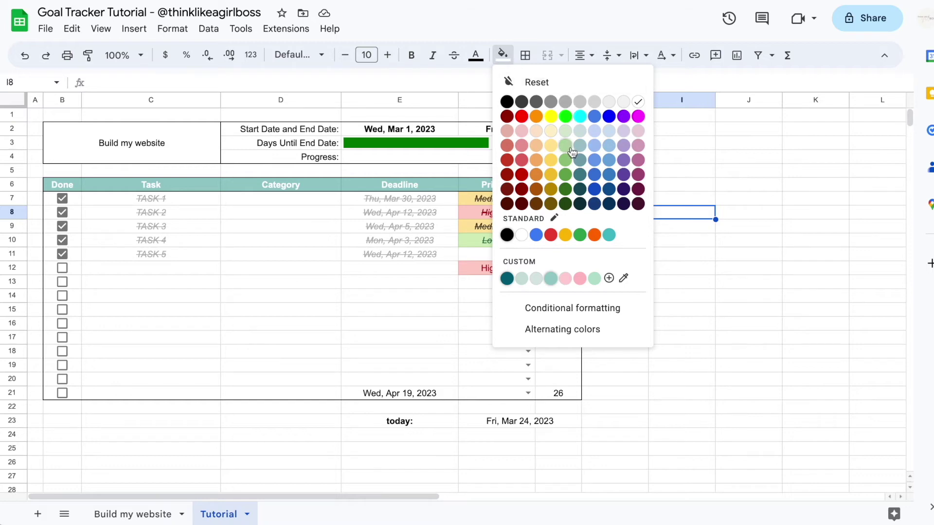
left_click(609, 278)
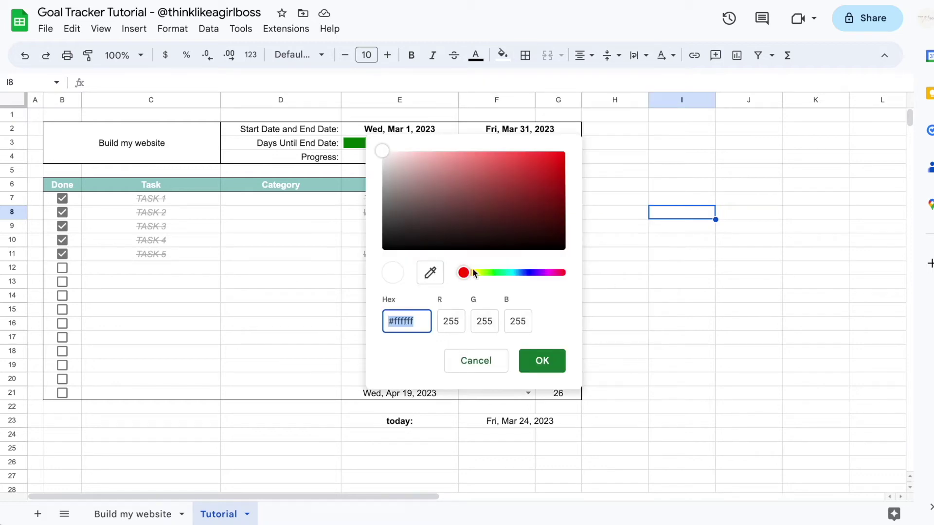
left_click_drag(468, 276, 491, 279)
mouse_move(389, 152)
left_mouse_down()
mouse_move(441, 157)
mouse_move(478, 179)
mouse_move(462, 177)
left_mouse_up()
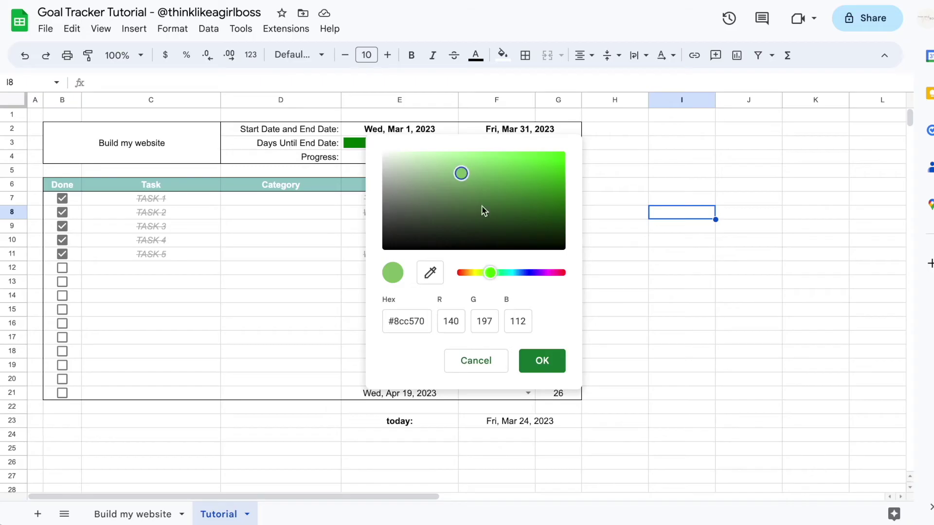
triple_click(393, 322)
key("ctrl+c")
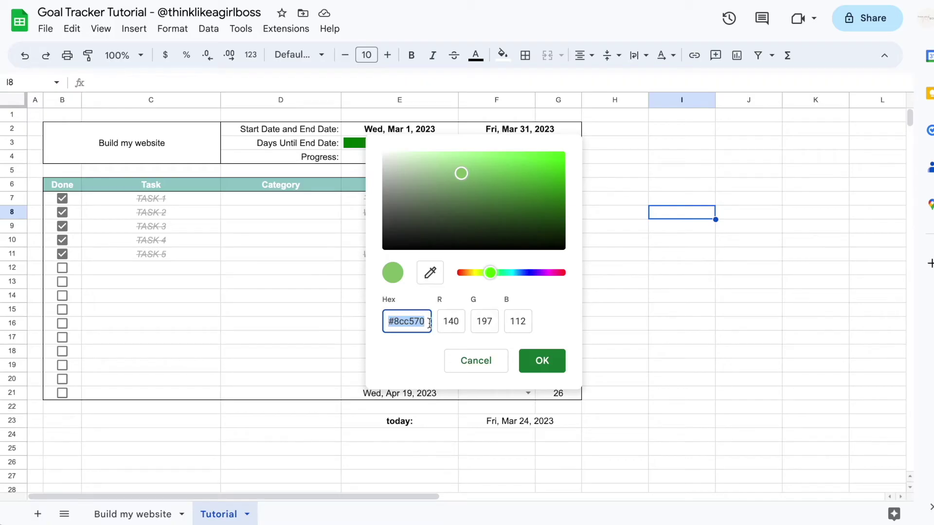
left_click(476, 361)
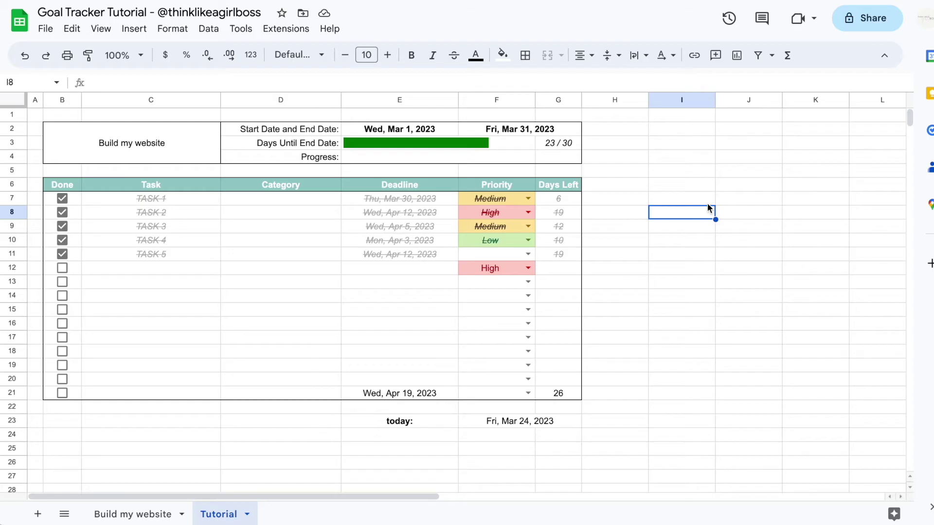
Step: Replace the color green with the copied hex code #8cc570 in the Days Until End Date SPARKLINE formula
left_click(421, 147)
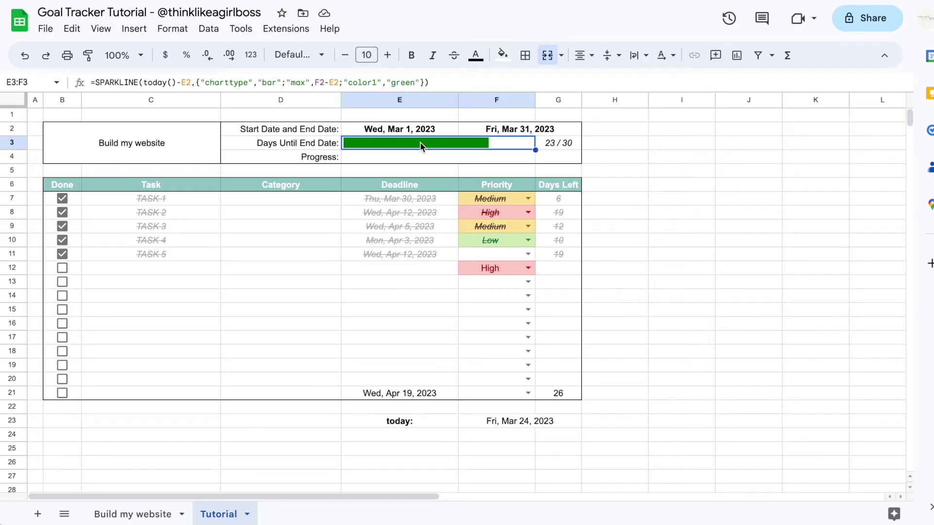
left_click_drag(415, 83, 392, 83)
key("ctrl+v")
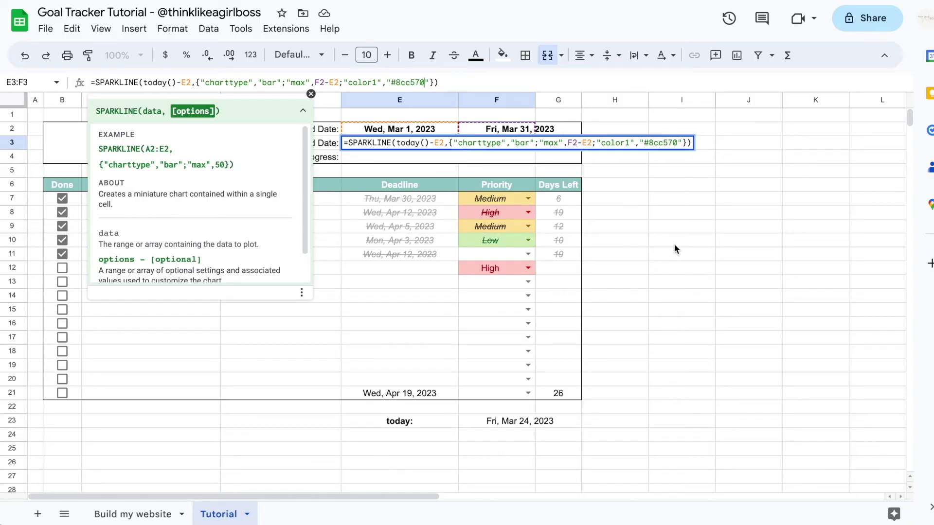
key("Return")
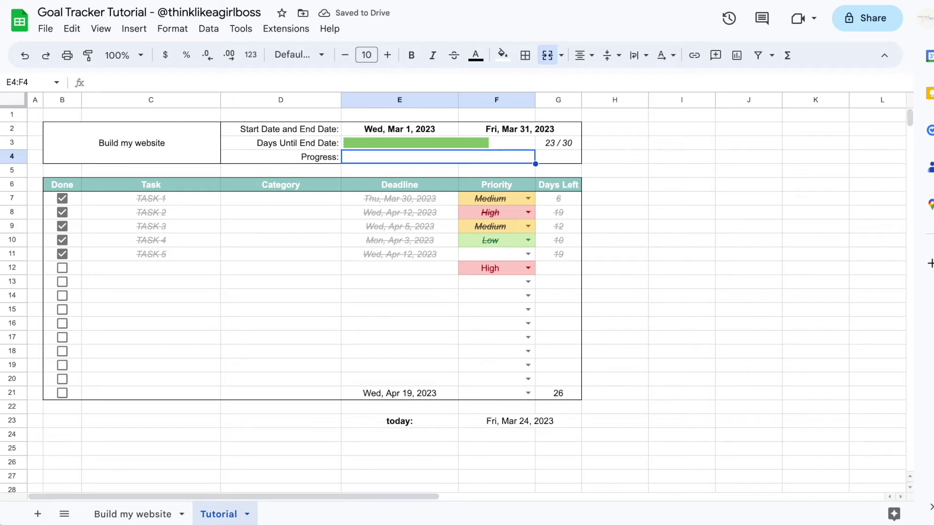
Step: Review the today()-E2 data part and the F2-E2 max part of the Days Until End Date SPARKLINE formula
left_click(559, 143)
left_click(438, 143)
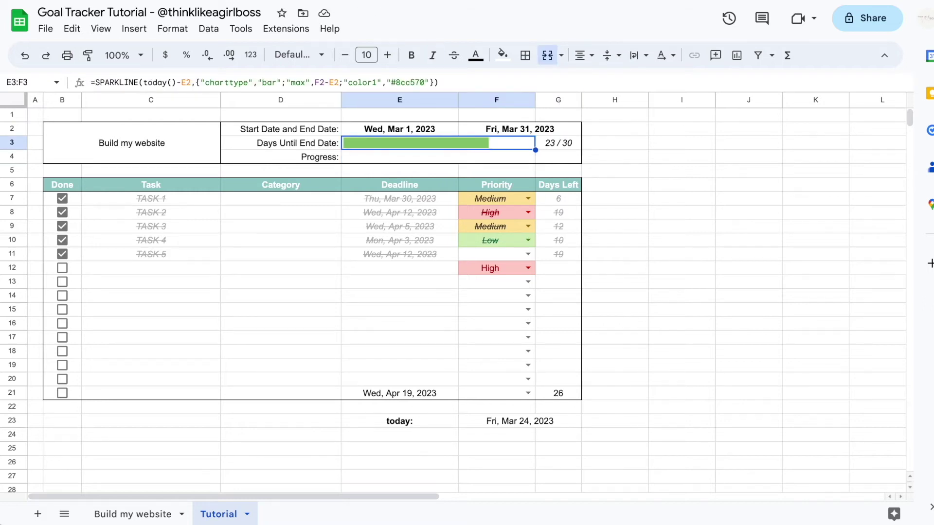
left_click_drag(191, 82, 143, 81)
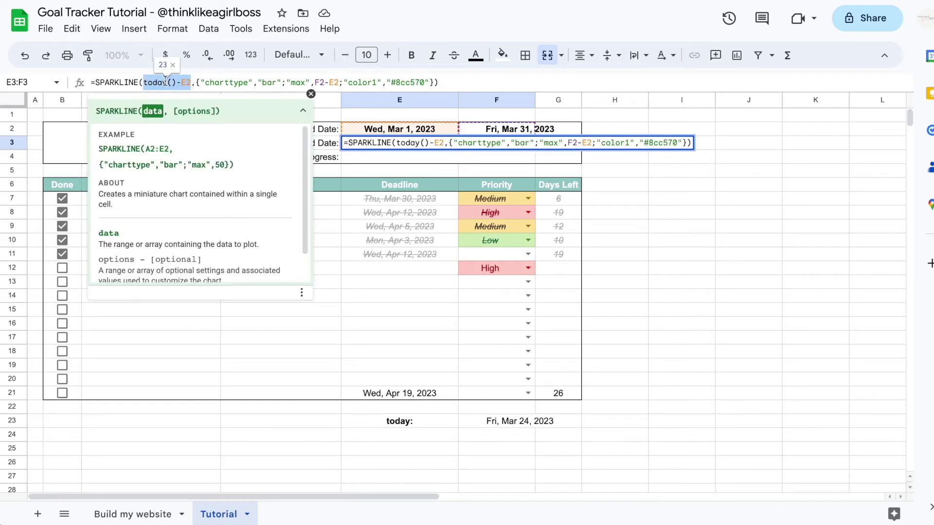
left_click_drag(339, 83, 316, 83)
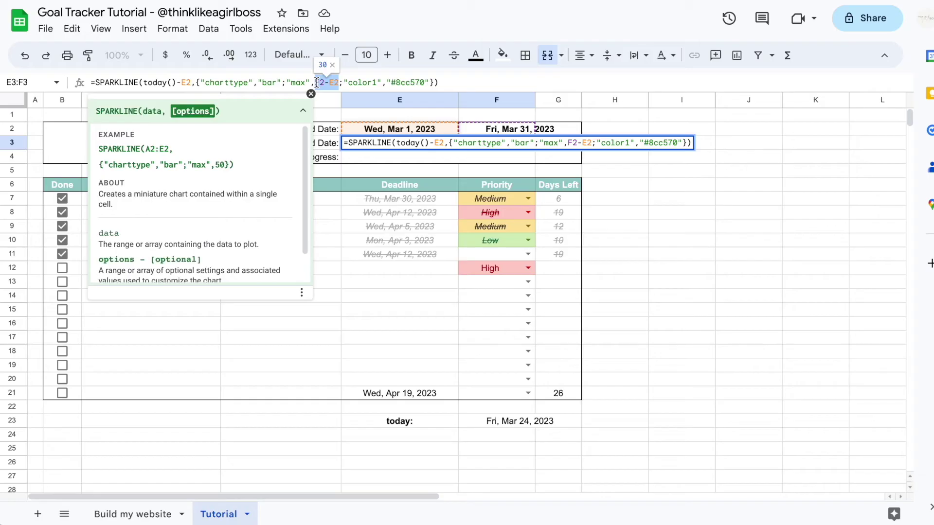
key("Return")
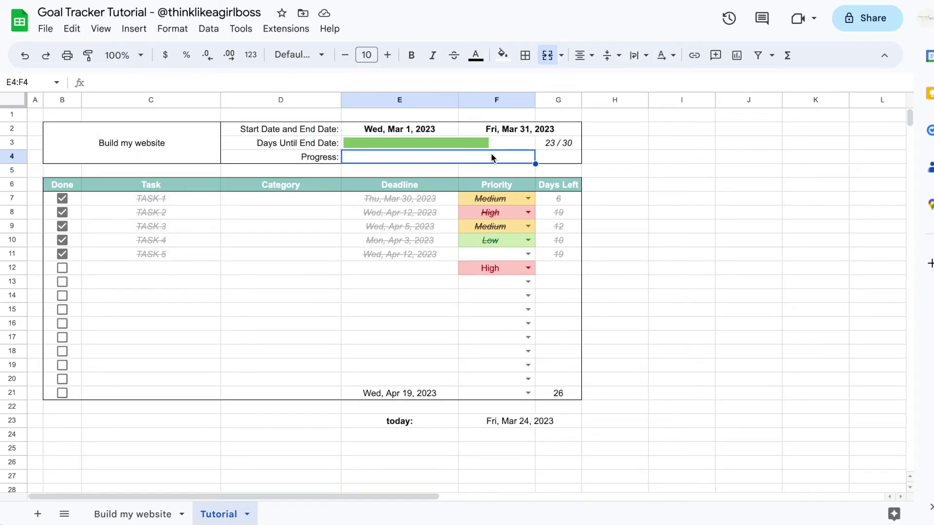
Step: On the Build my website sheet, mark "set up shopify account" and "build home page" as done, and return to the Tutorial sheet
key("Right")
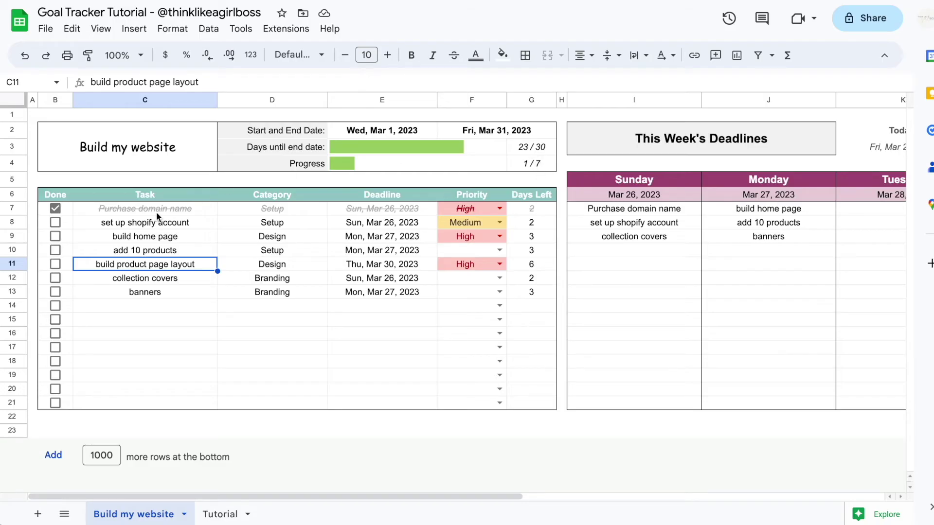
left_click(55, 223)
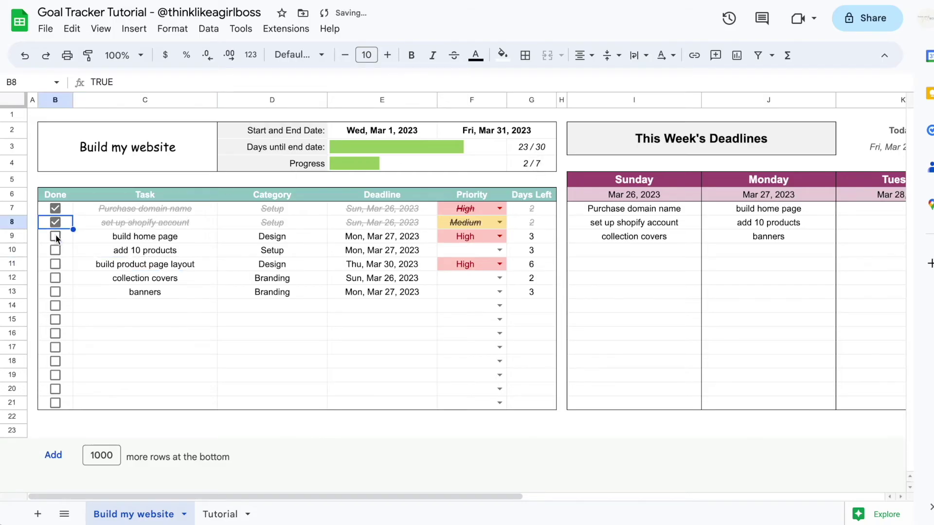
left_click(55, 237)
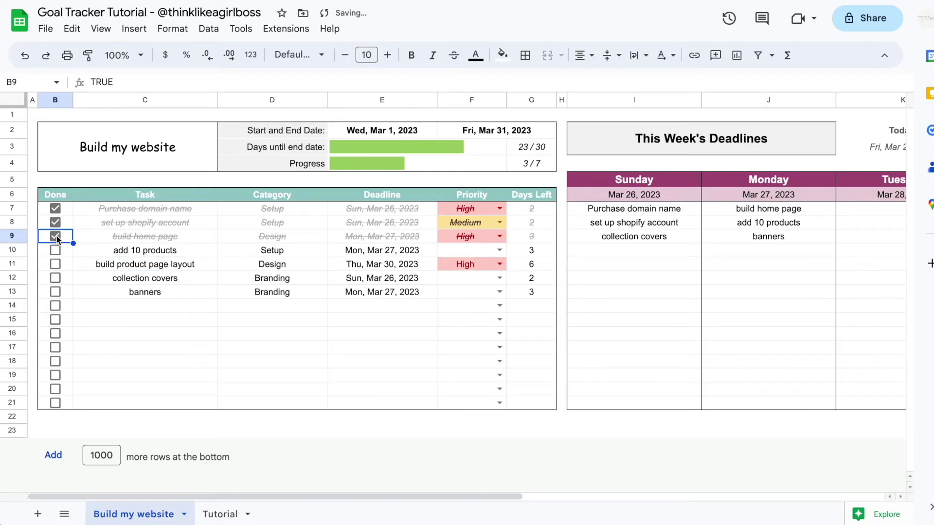
left_click(213, 514)
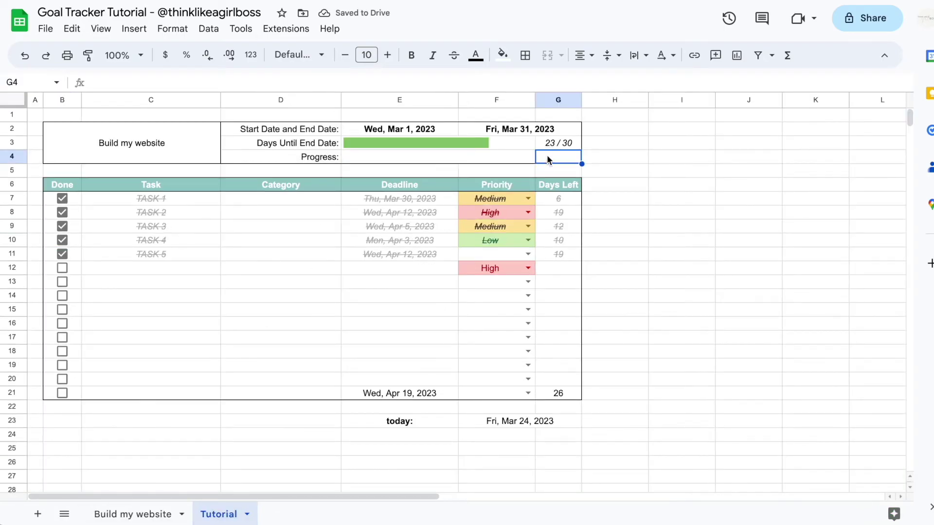
Step: Mark rows 13, 15 and 17 as done although they have no task, and check the empty Task cells C12:C21
type("=")
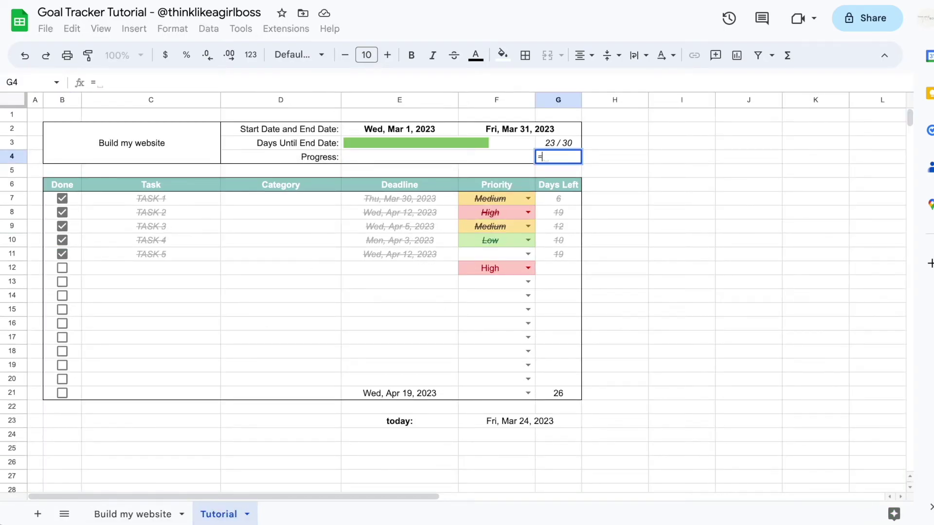
key("Escape")
left_click(62, 285)
left_click(63, 313)
left_click(62, 335)
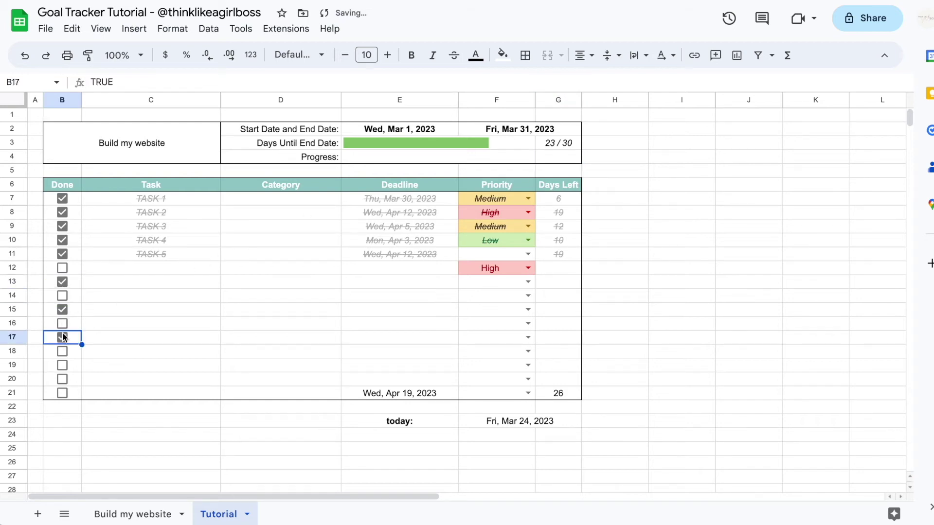
left_click_drag(115, 274, 121, 393)
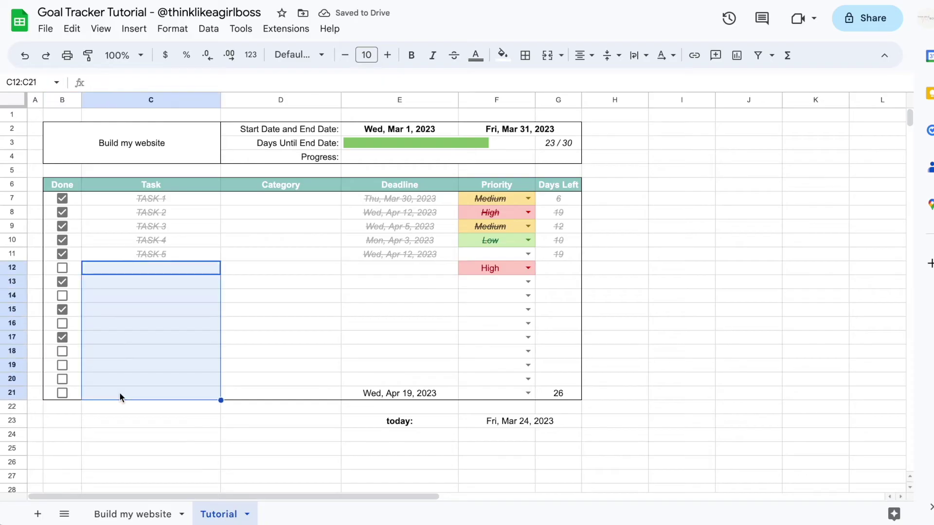
left_click(160, 301)
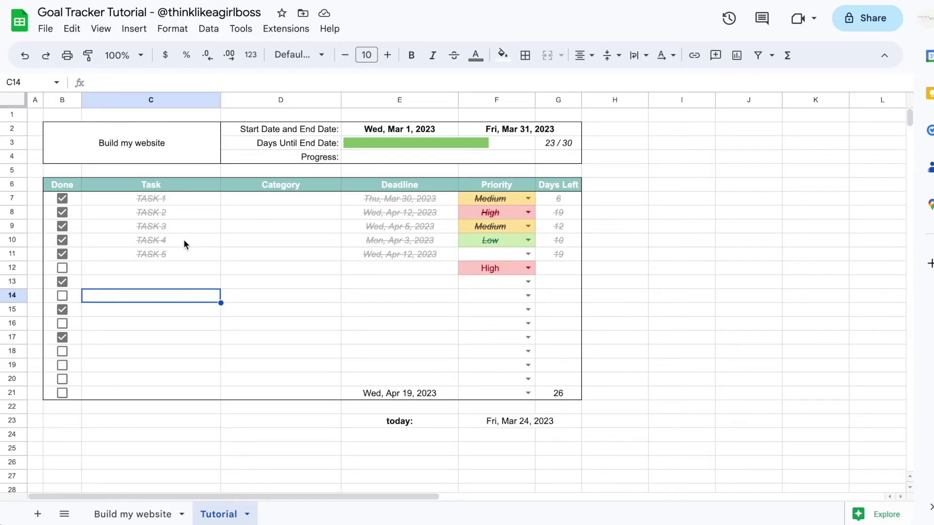
left_click(109, 283)
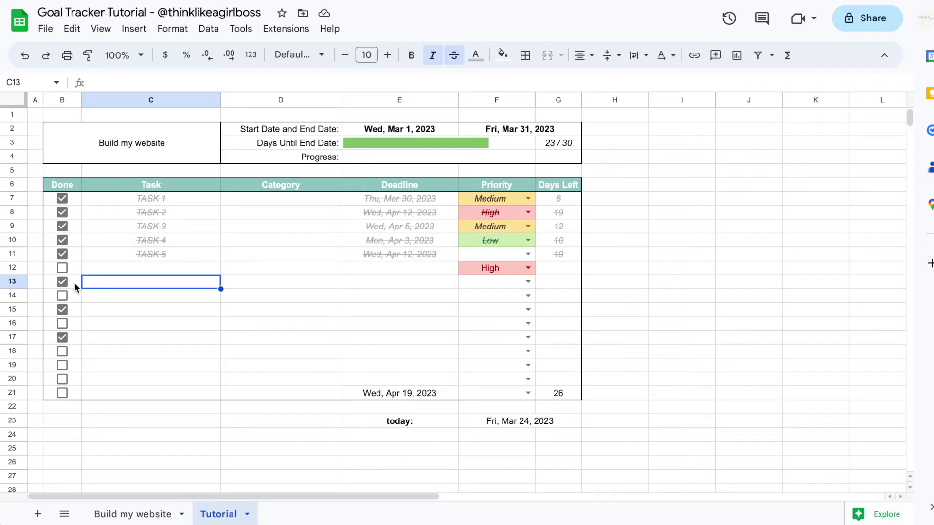
Step: Start a COUNTIFS formula in Progress cell G4 with the task range C7:C21 and the not-empty criterion "<>"
left_click(560, 153)
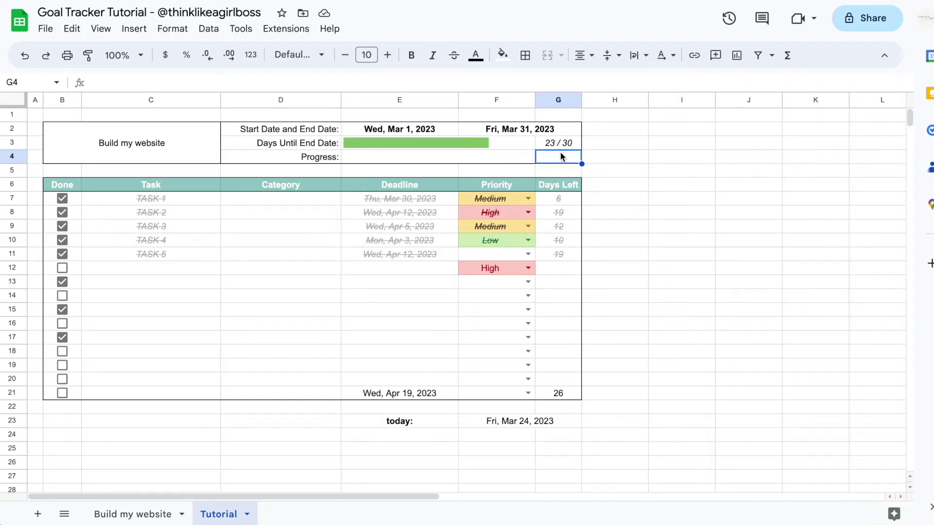
type("=")
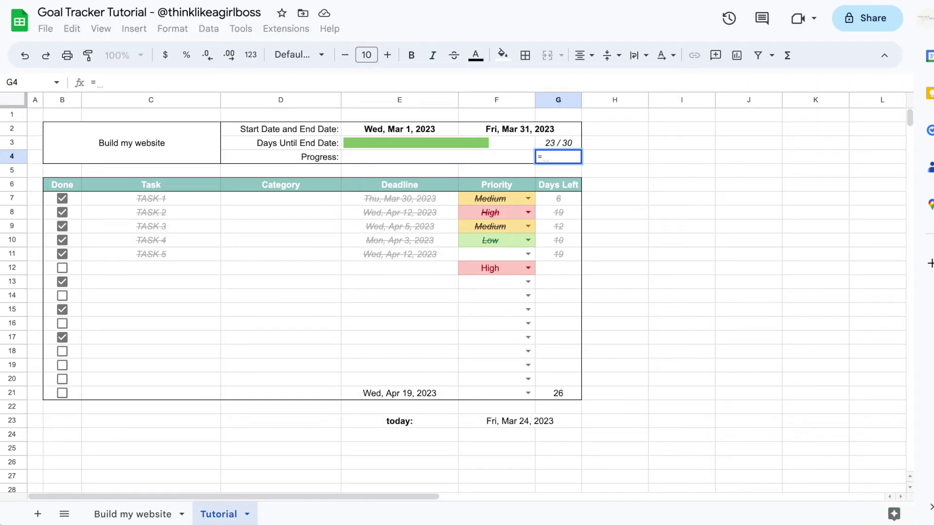
type("countifs")
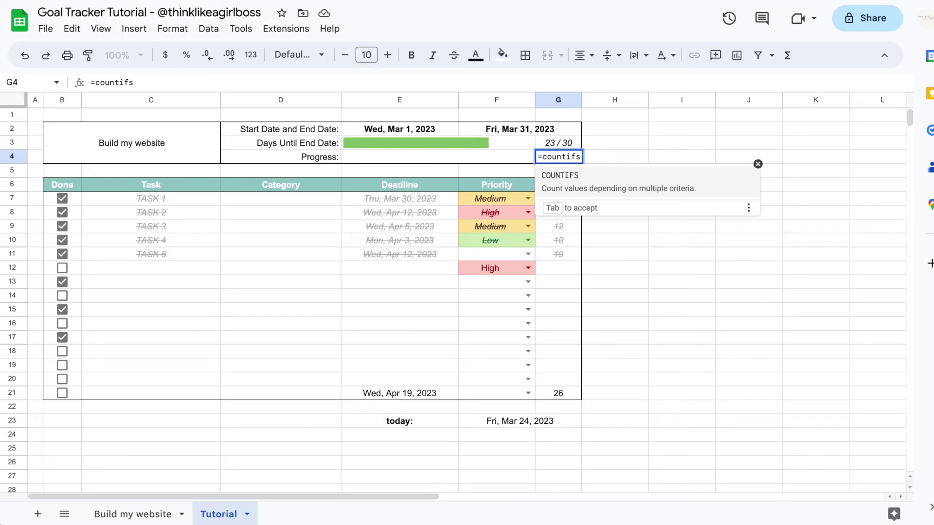
type("(")
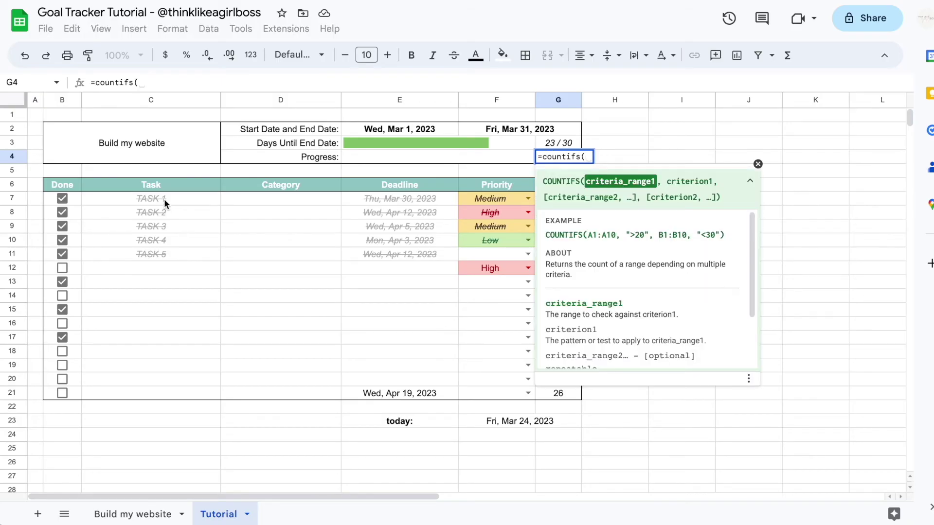
left_click_drag(165, 200, 163, 389)
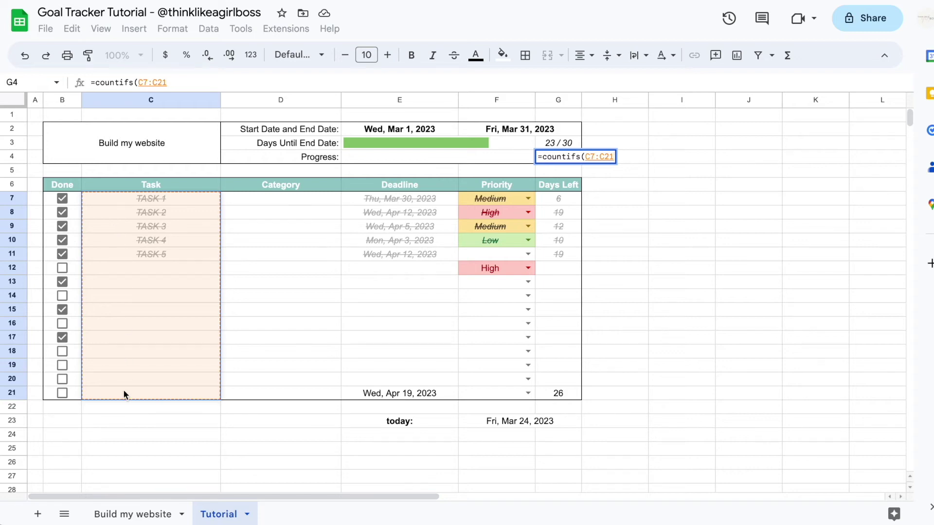
left_click(169, 81)
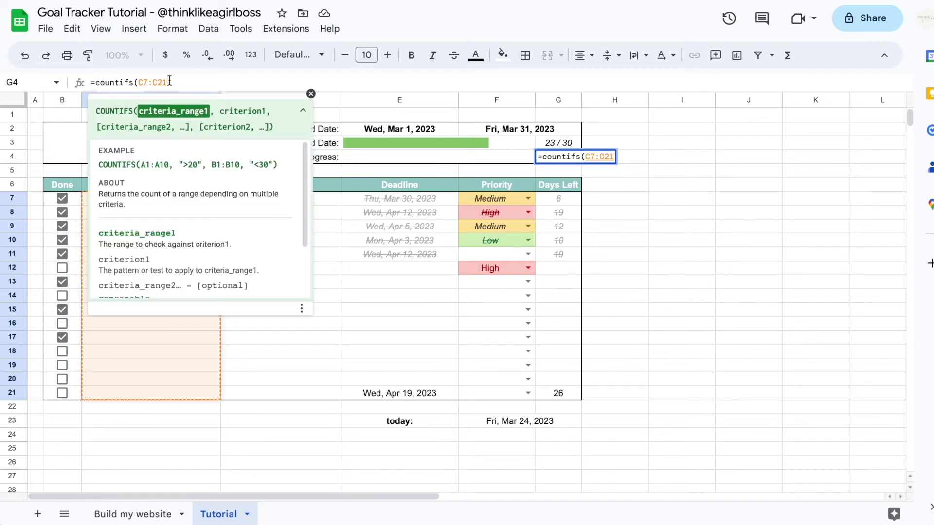
type(", ")
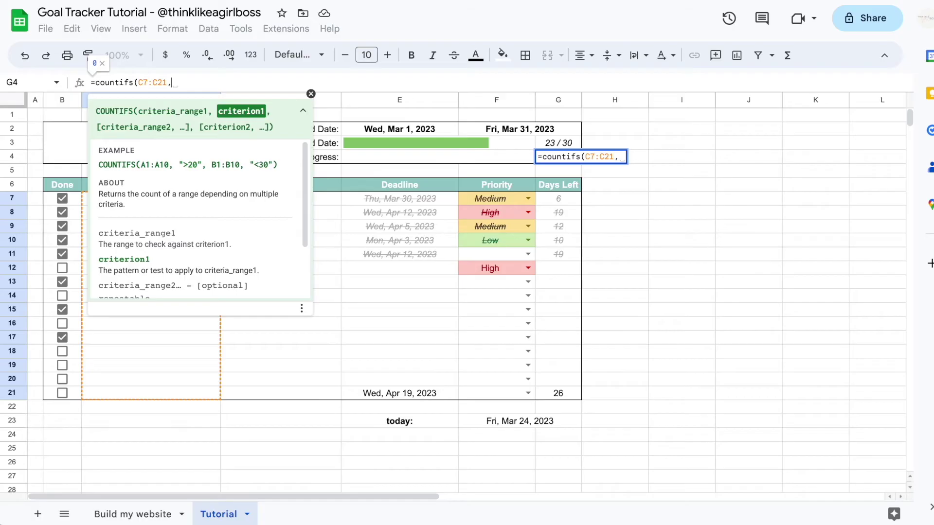
type("\"<>")
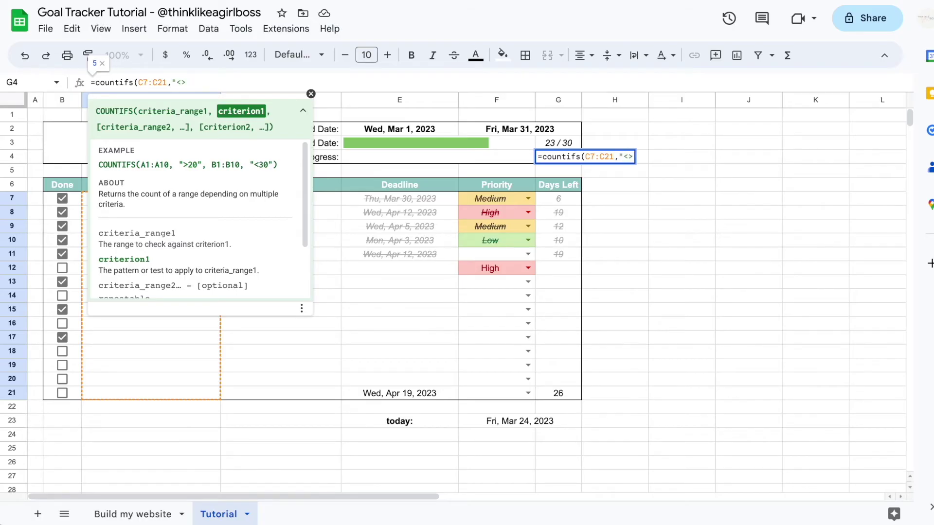
type("\"")
type(",")
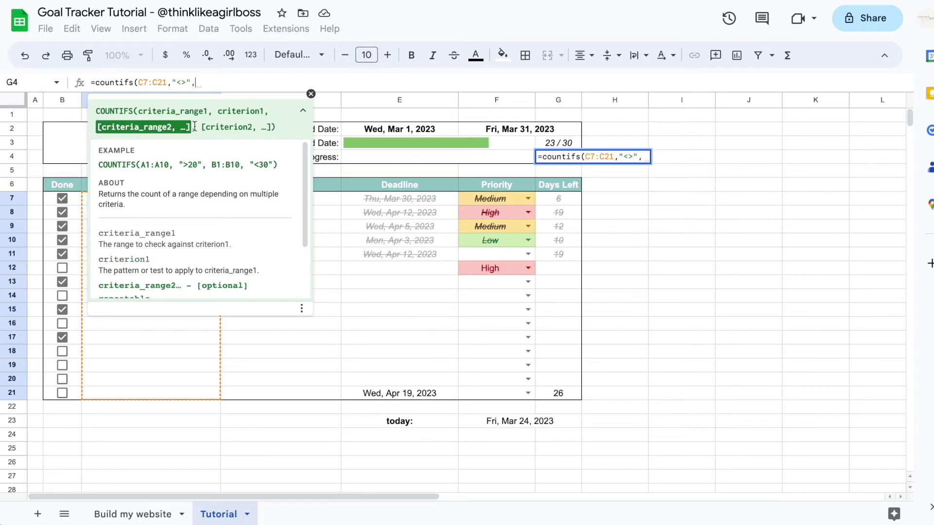
Step: Complete the COUNTIFS formula in G4 with the Done range B7:B21 and the criterion TRUE
left_click_drag(74, 197, 71, 391)
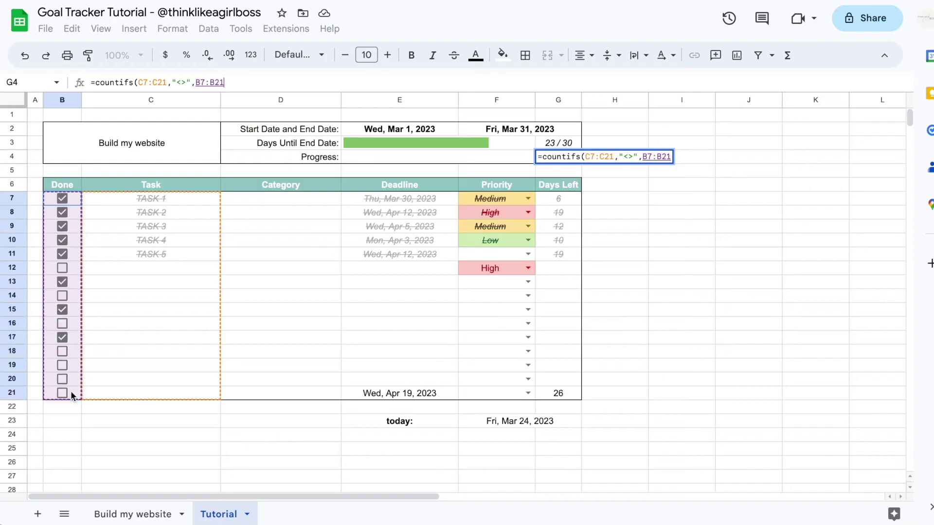
left_click(230, 84)
type(",")
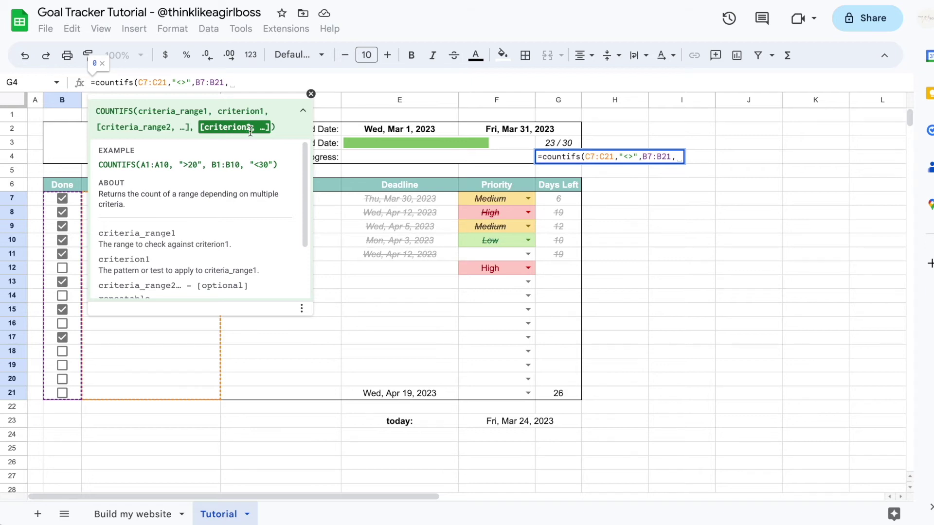
type("TRUE)")
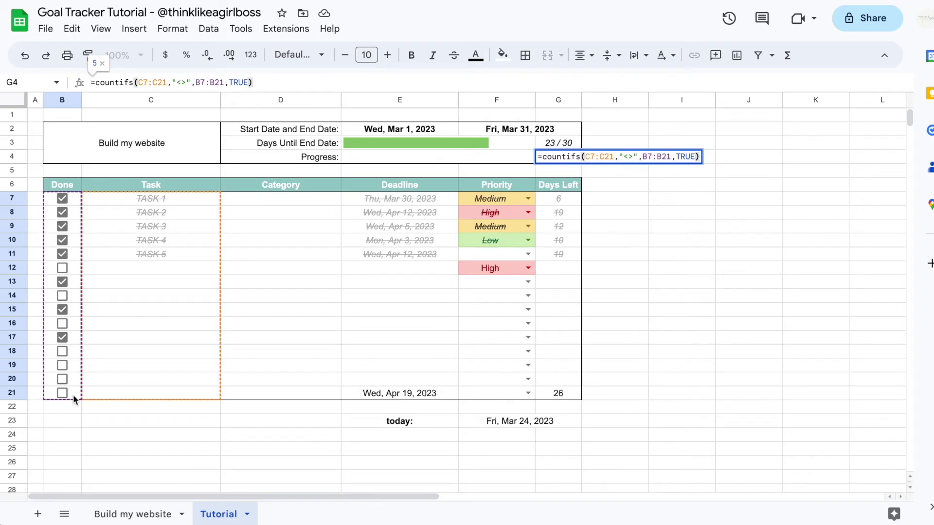
key("Return")
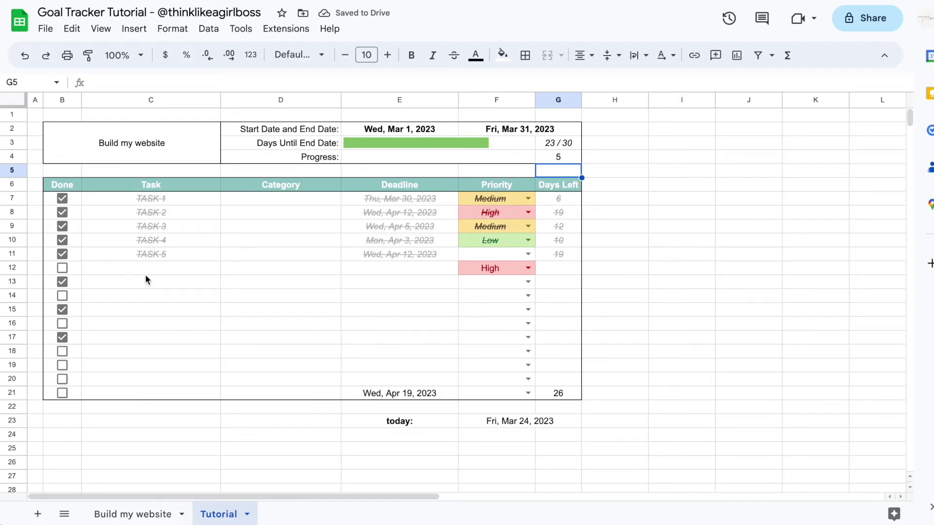
Step: Test the completed-task counter by unmarking TASK 5 through TASK 1, and review the C7:C21,"<>" criterion in G4's formula
left_click(62, 254)
left_click(63, 240)
left_click(63, 227)
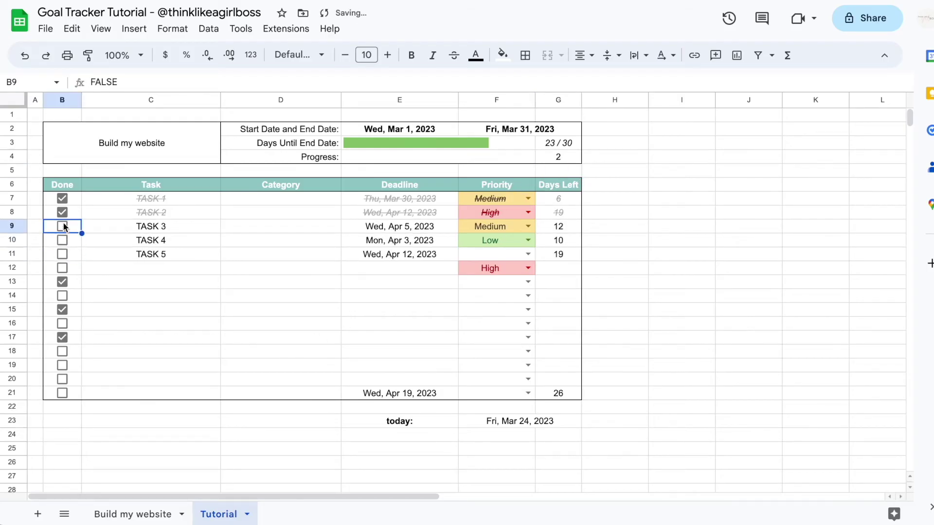
left_click(62, 212)
left_click(62, 198)
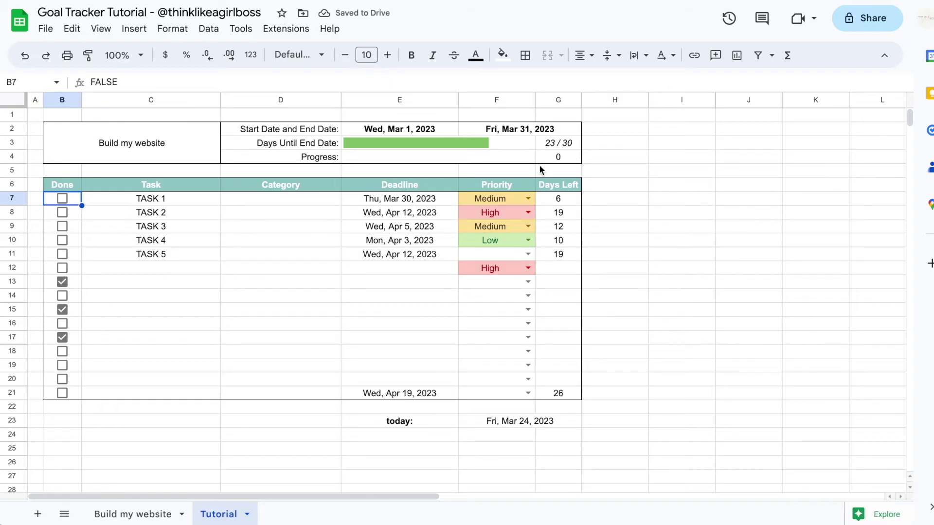
left_click(558, 159)
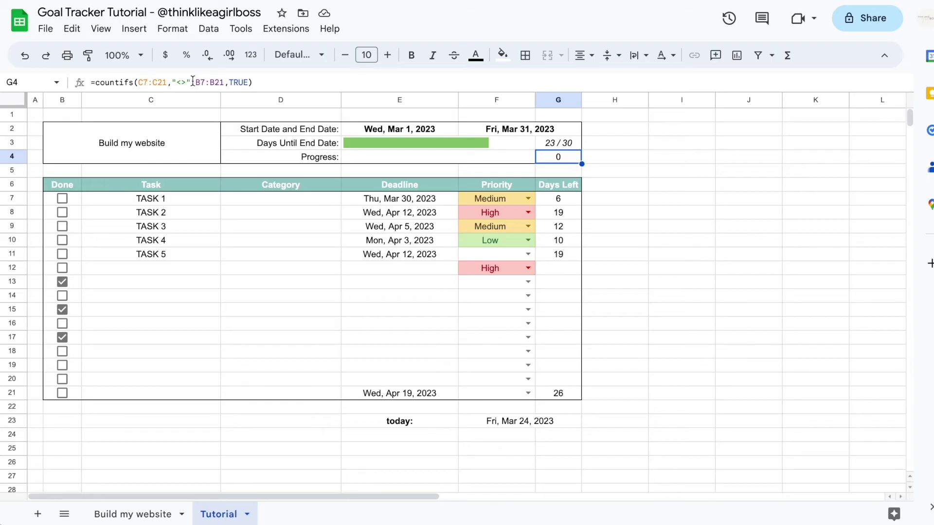
left_click_drag(194, 82, 140, 83)
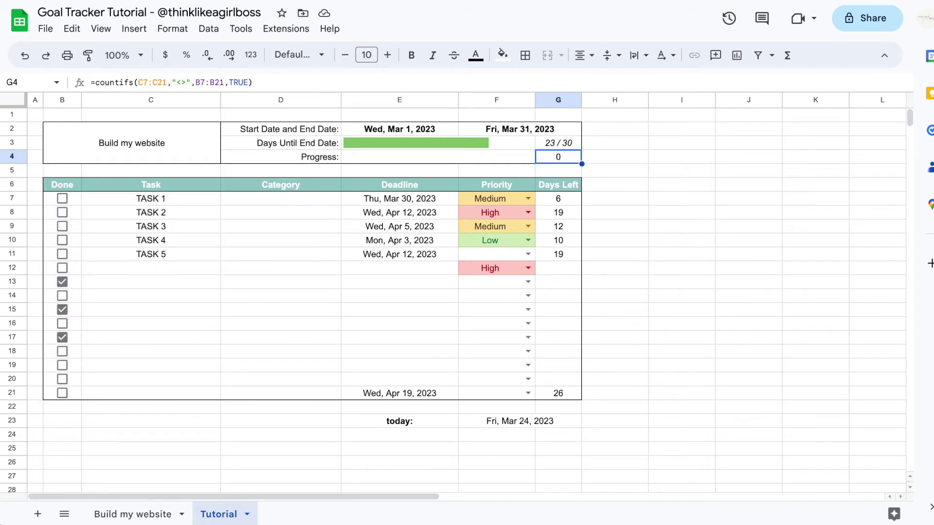
Step: Mark TASK 1 and TASK 2 as done, clear the checkmarks in rows 13, 15 and 17, and select Task cells C7:C16
left_click(62, 198)
left_click(62, 212)
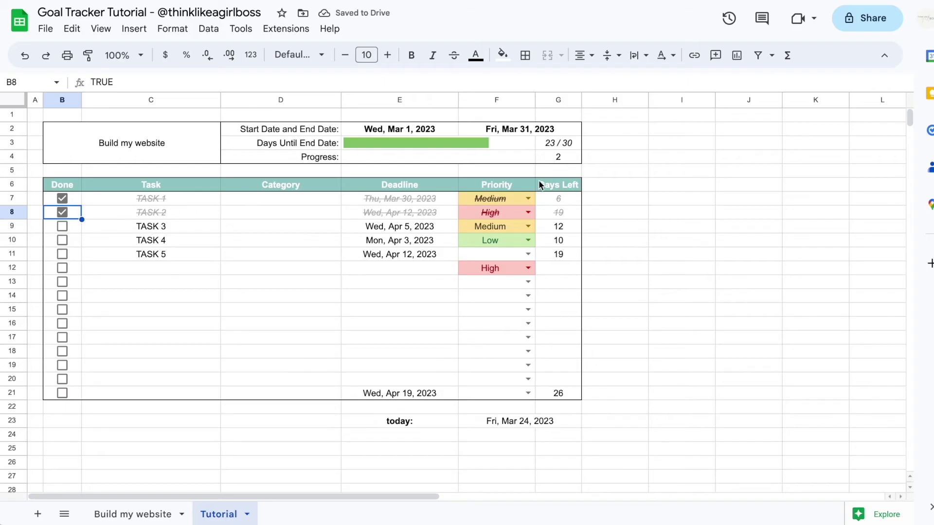
left_click_drag(136, 203, 135, 320)
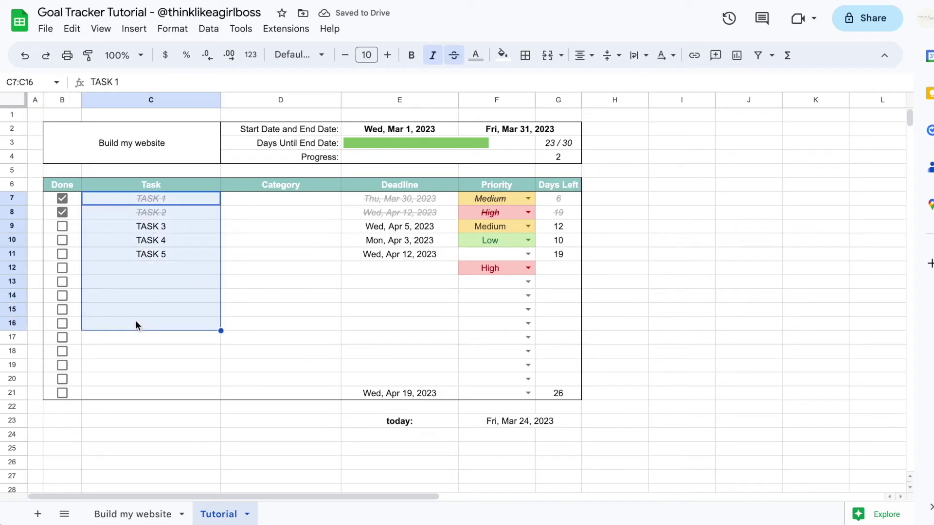
Step: Append &" / " to the COUNTIFS formula in Progress cell G4 to put a slash after the completed-task count
left_click(541, 155)
left_click(289, 79)
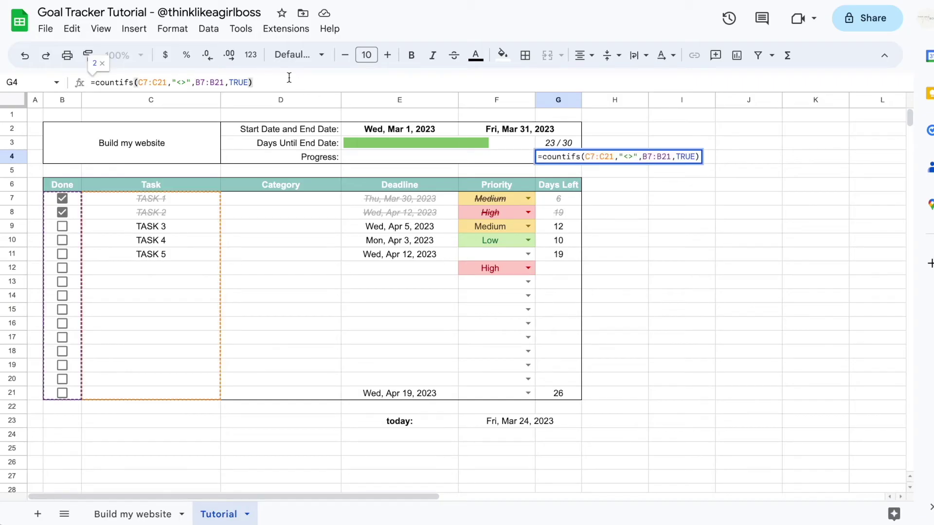
type("&\" /")
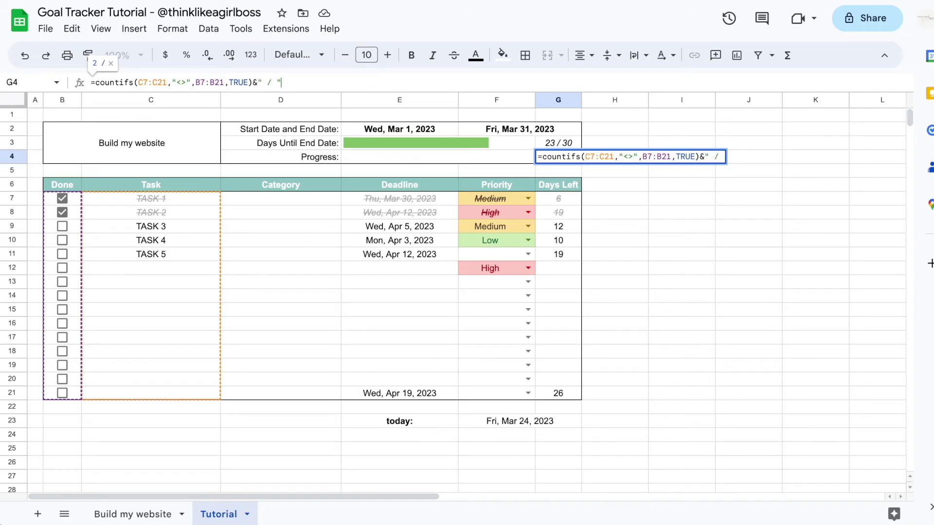
type(" \"")
key("Return")
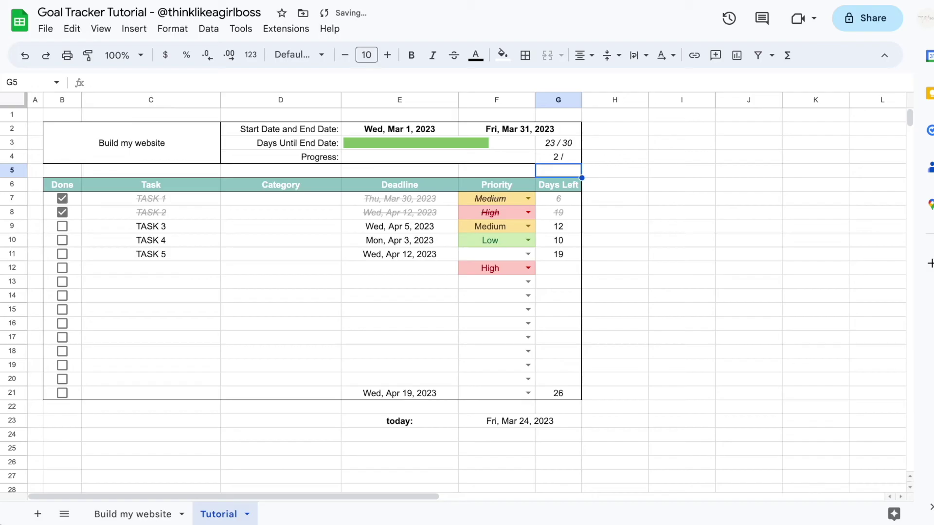
Step: Extend G4's formula with &COUNTIF(C7:C21,"<>") to add the total number of entered tasks after the slash
key("Up")
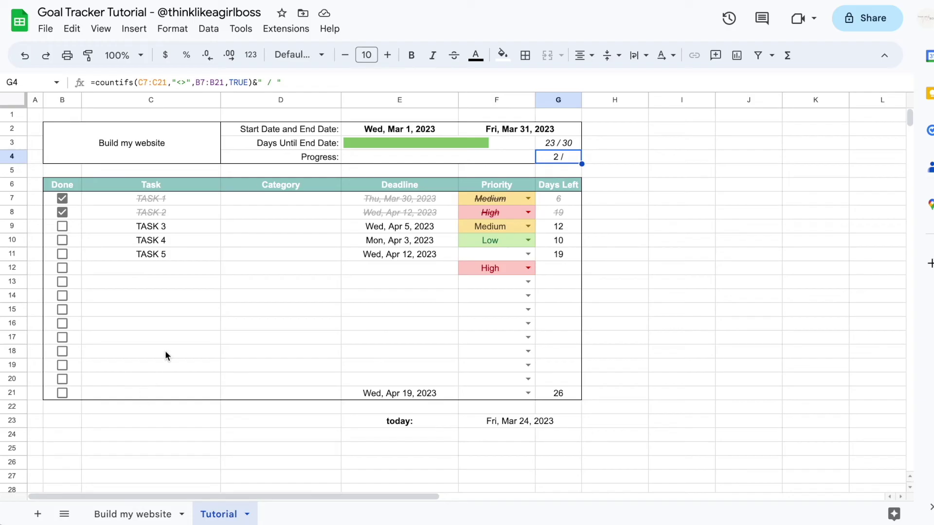
left_click(313, 81)
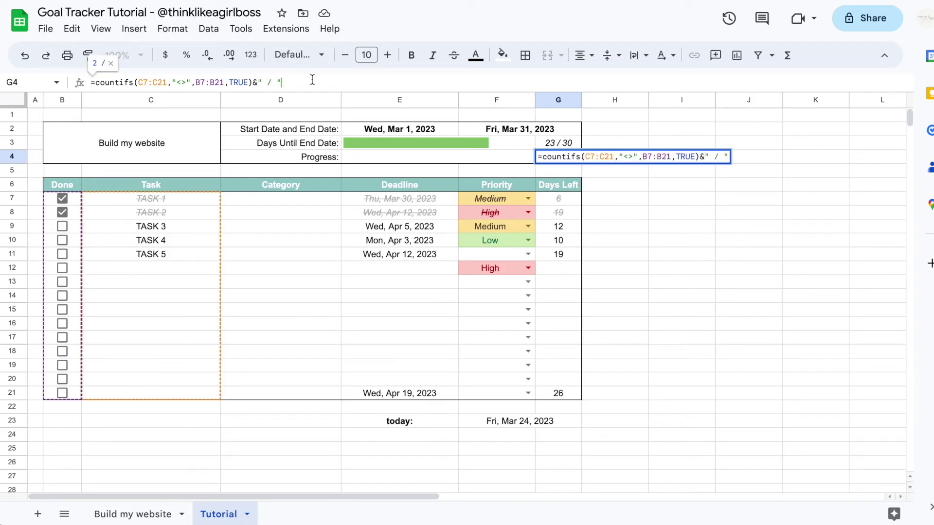
type("&")
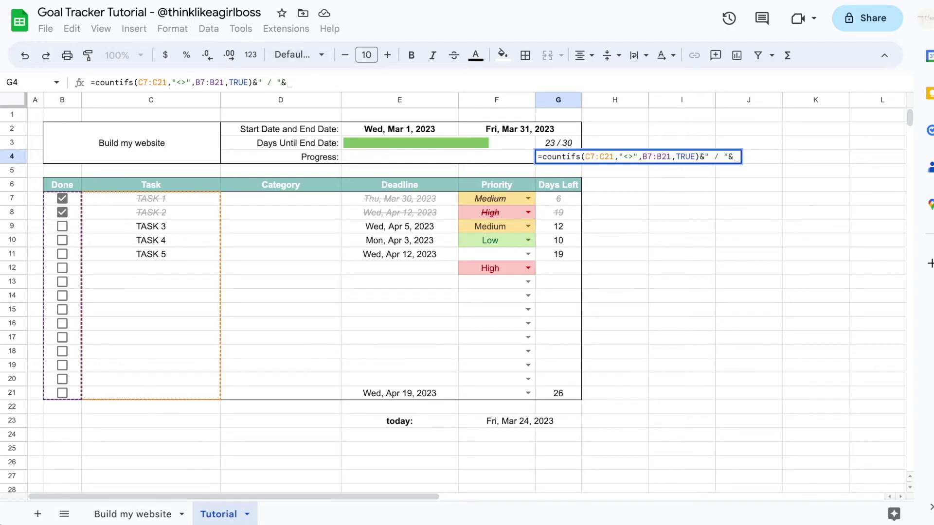
type("COUNTIF(")
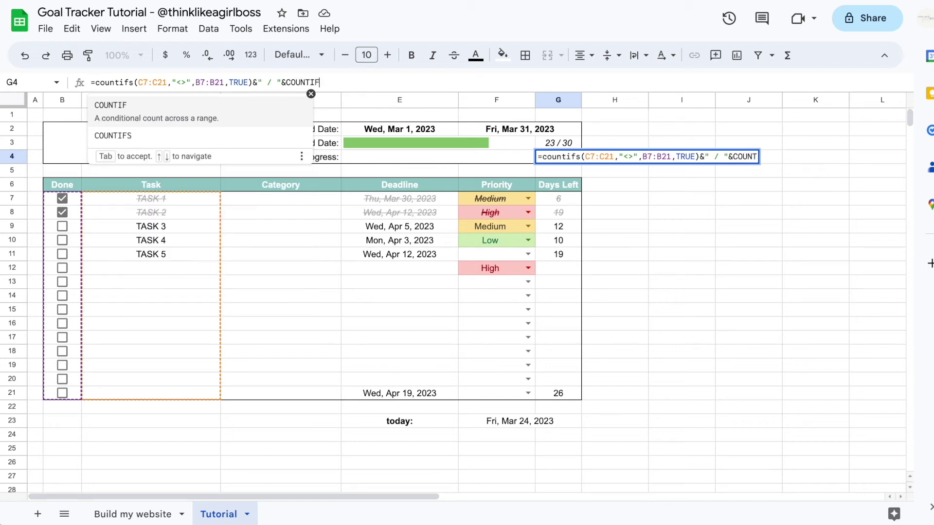
left_click(162, 197)
left_click_drag(161, 196, 167, 388)
type(",")
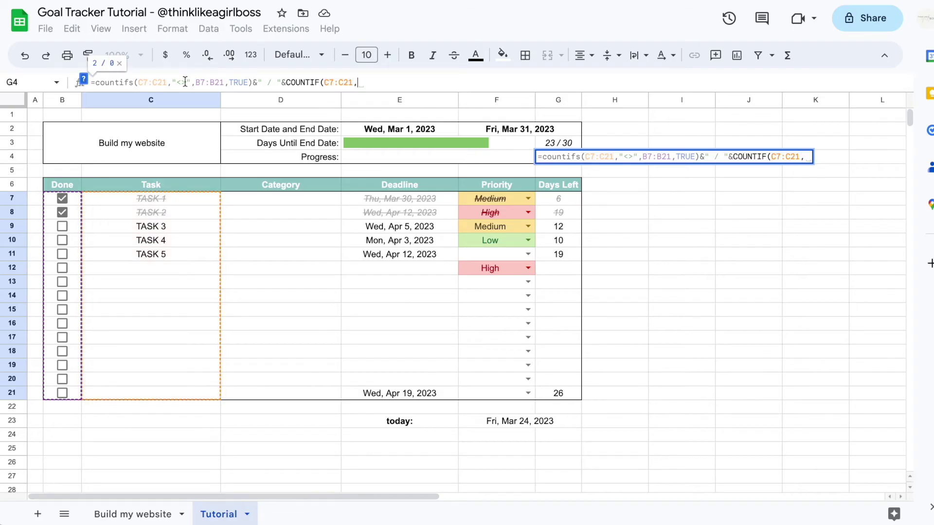
type("\"<>\"")
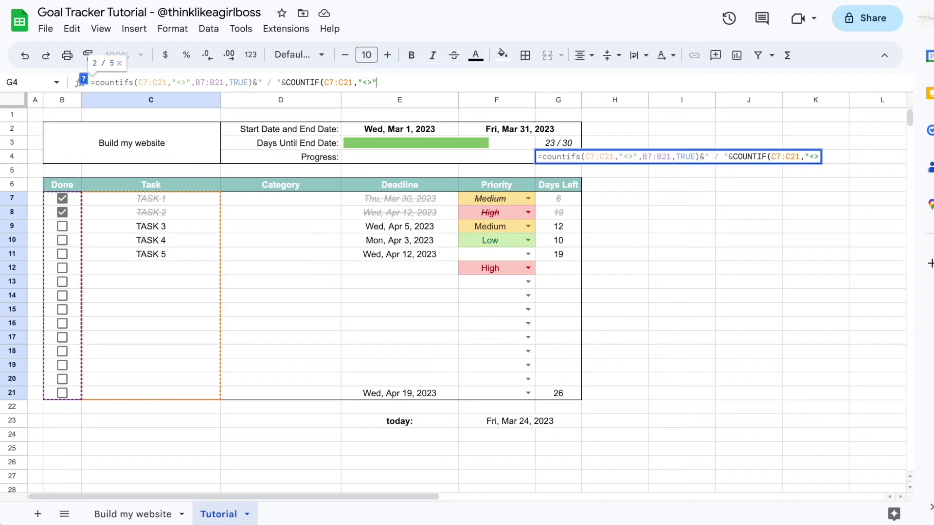
type(")")
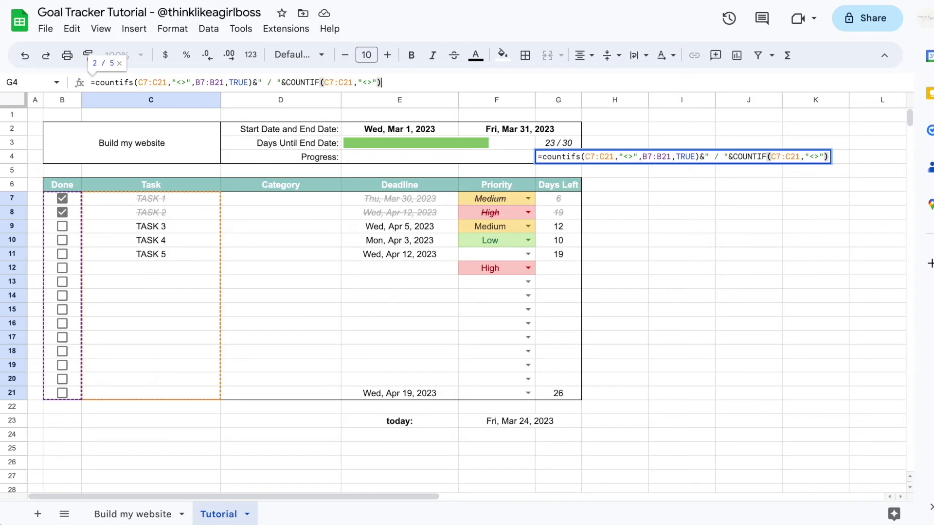
key("Return")
key("Up")
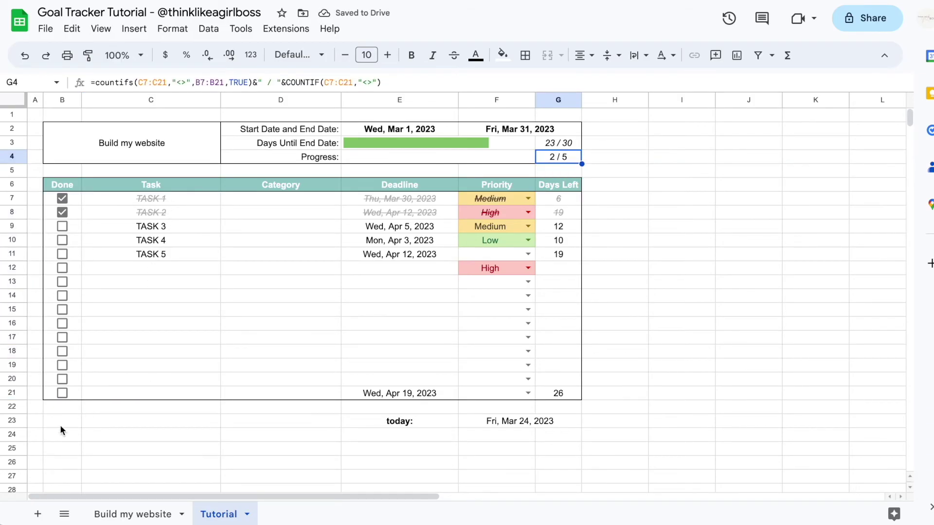
Step: Check the task entries in the Task column and add TASK 6 in cell C12
left_click_drag(162, 200, 163, 265)
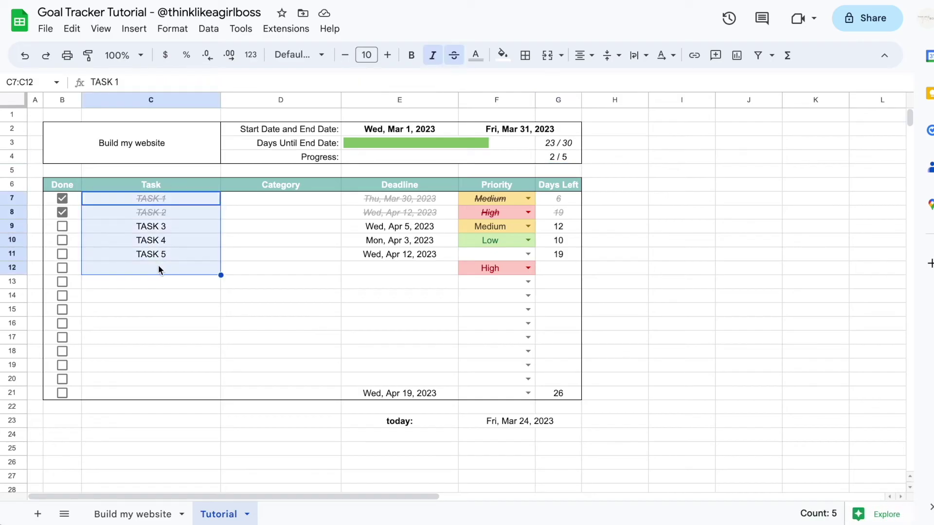
left_click(161, 268)
type("TASK 6")
key("Return")
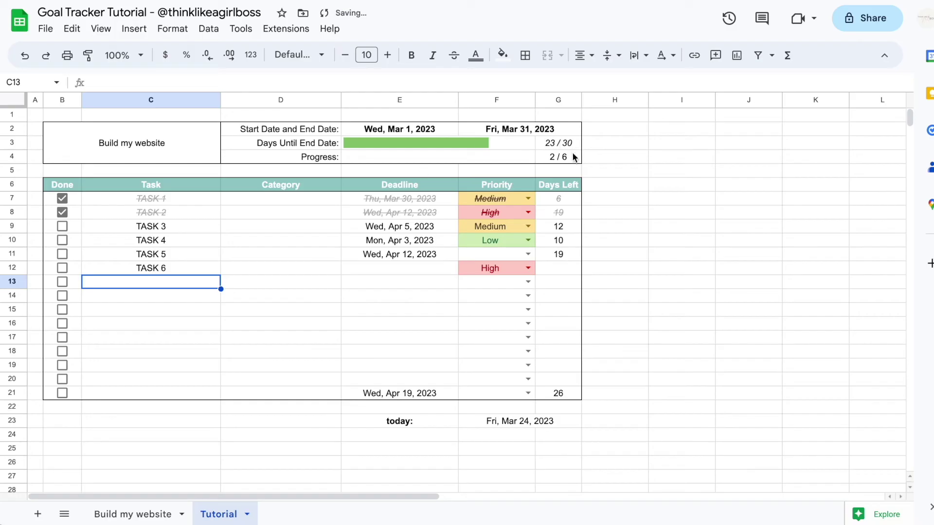
Step: Test the progress count by marking TASK 3 through TASK 6 as done, and unmark TASK 4 through TASK 6
left_click(62, 226)
left_click(62, 240)
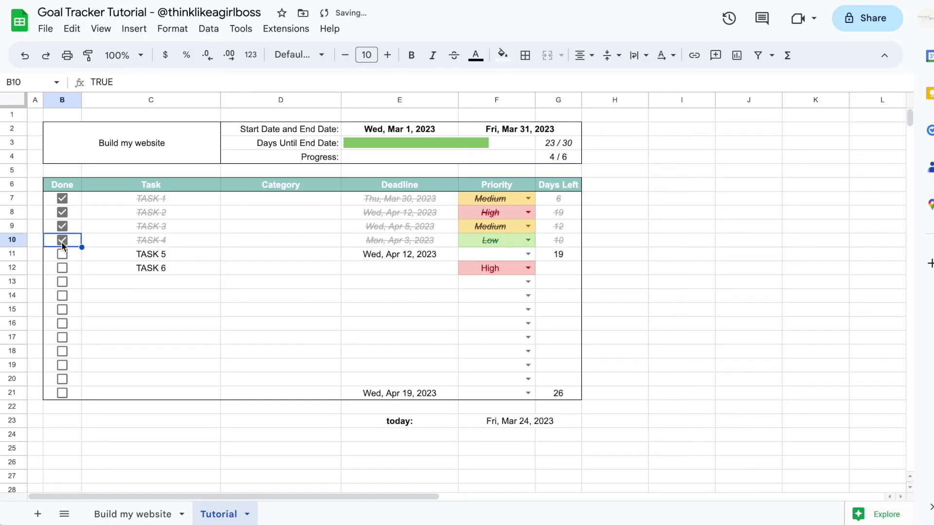
left_click(62, 254)
left_click(62, 268)
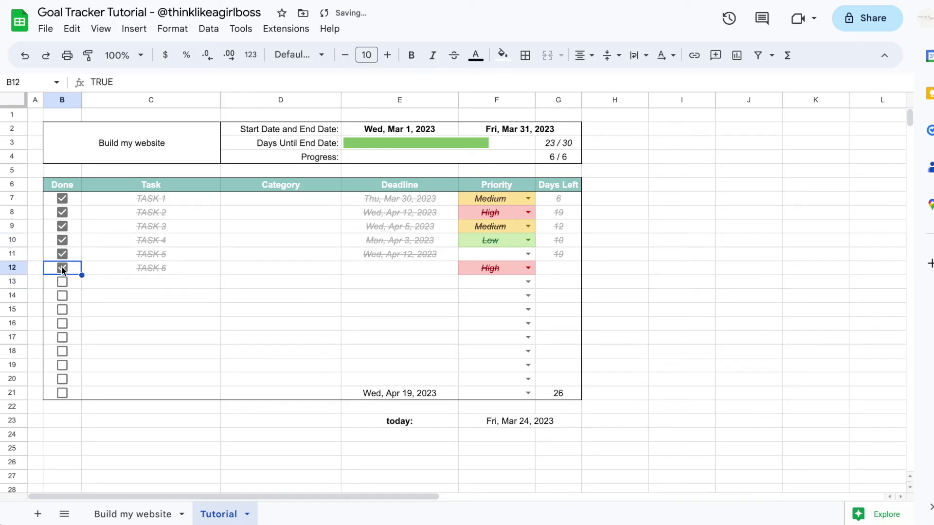
left_click(635, 130)
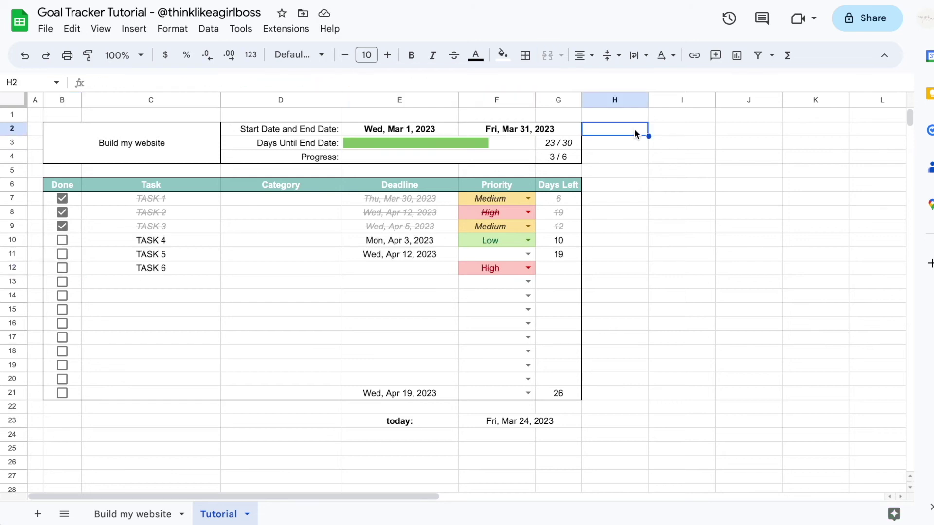
Step: Copy the SPARKLINE formula from the Days Until End Date bar into merged Progress cell E4
left_click(493, 149)
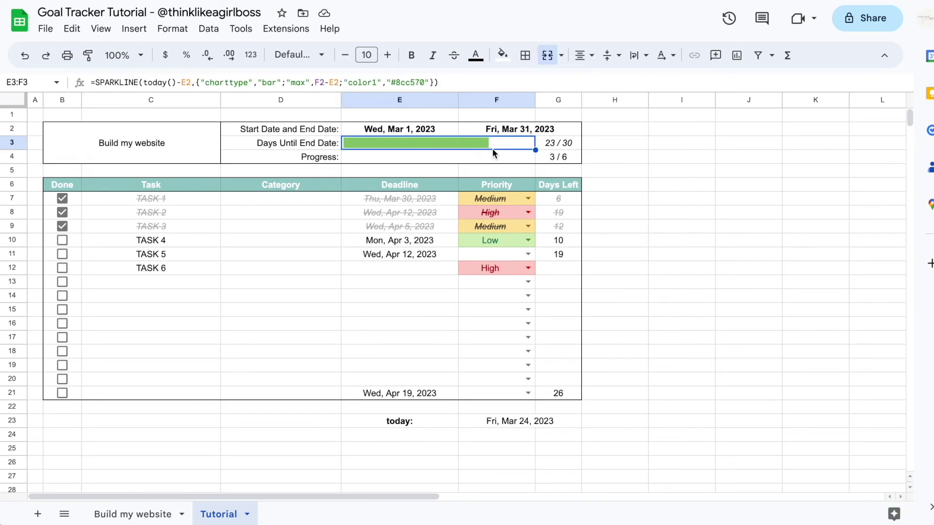
triple_click(444, 84)
key("ctrl+c")
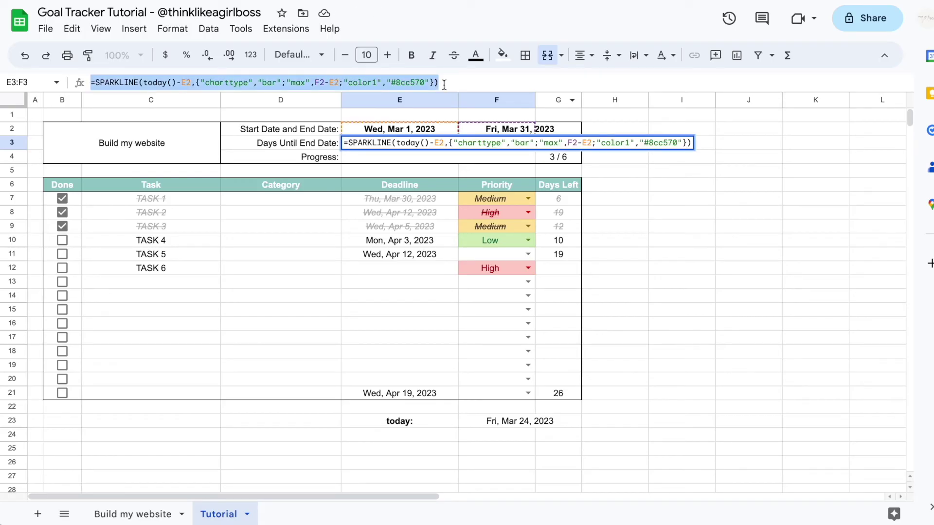
key("Return")
left_click(305, 81)
left_click(350, 156)
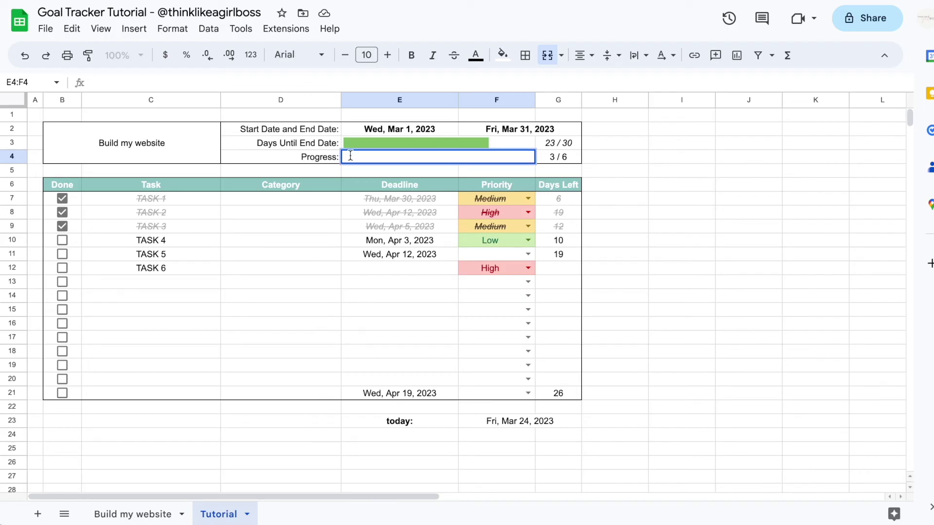
left_click(198, 80)
key("ctrl+v")
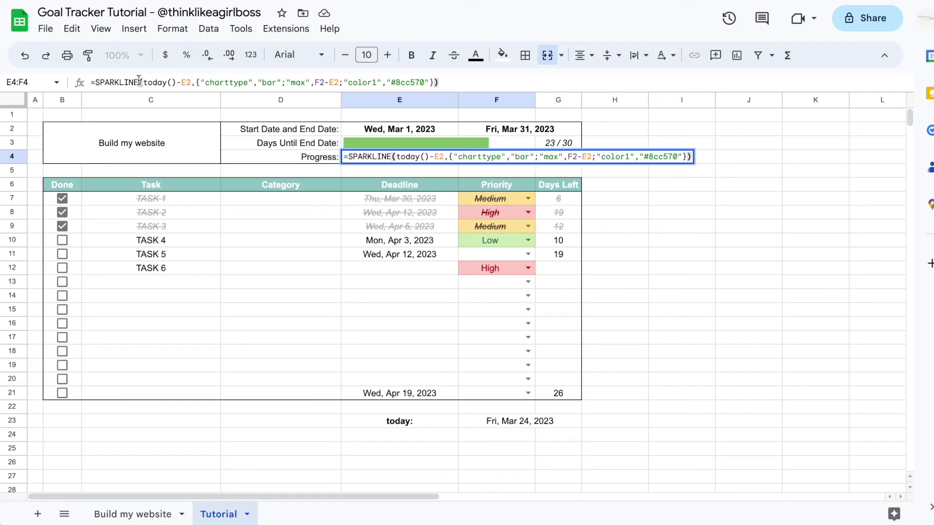
Step: In E4's sparkline formula, replace the today()-E2 value with 2 and the F2-E2 maximum with 7
left_click_drag(192, 82, 145, 83)
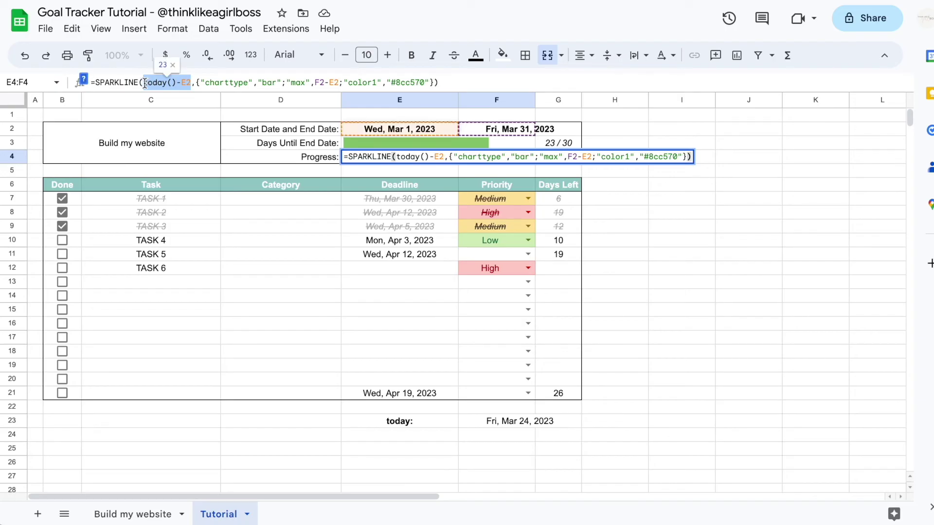
type("2")
left_click_drag(295, 82, 271, 83)
type("7")
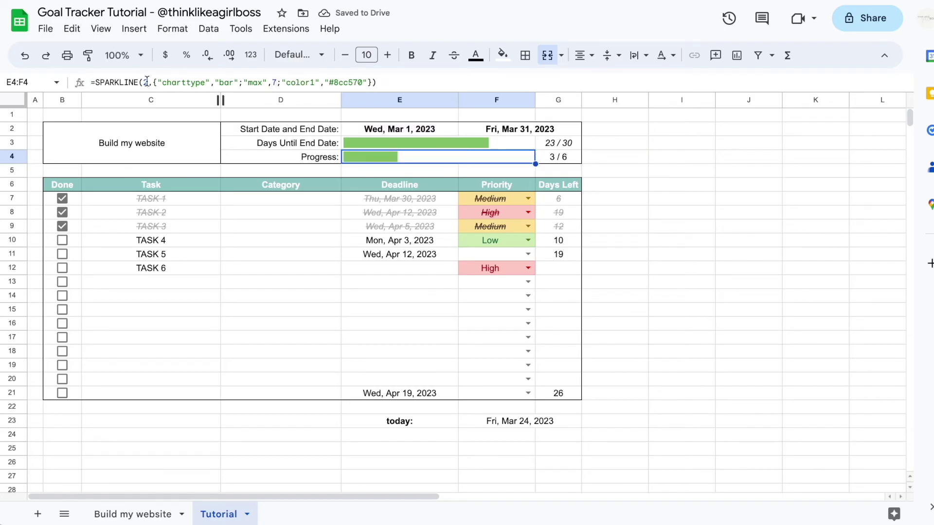
Step: Try the Progress sparkline in E4 with a value of 5 and a maximum of 10
left_click(147, 83)
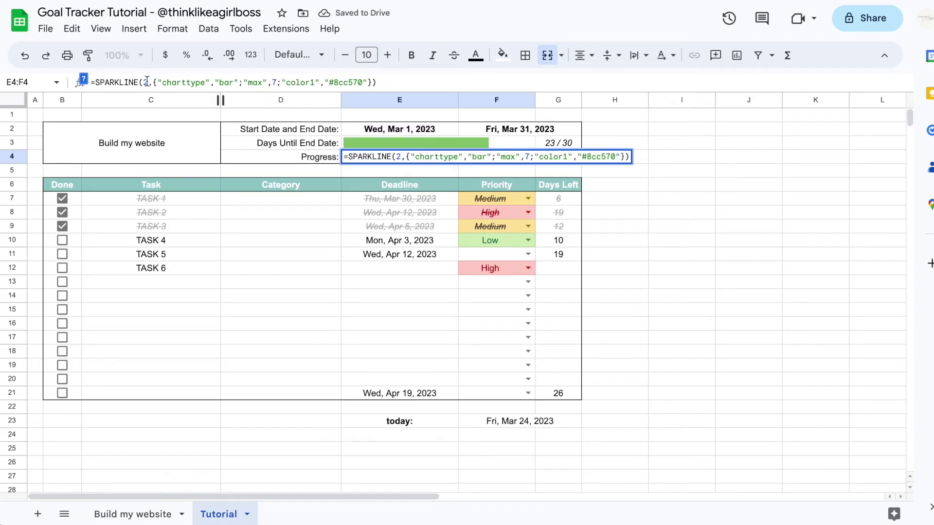
key("BackSpace")
type("5")
left_click(276, 82)
key("BackSpace")
type("1")
key("Return")
left_click(428, 157)
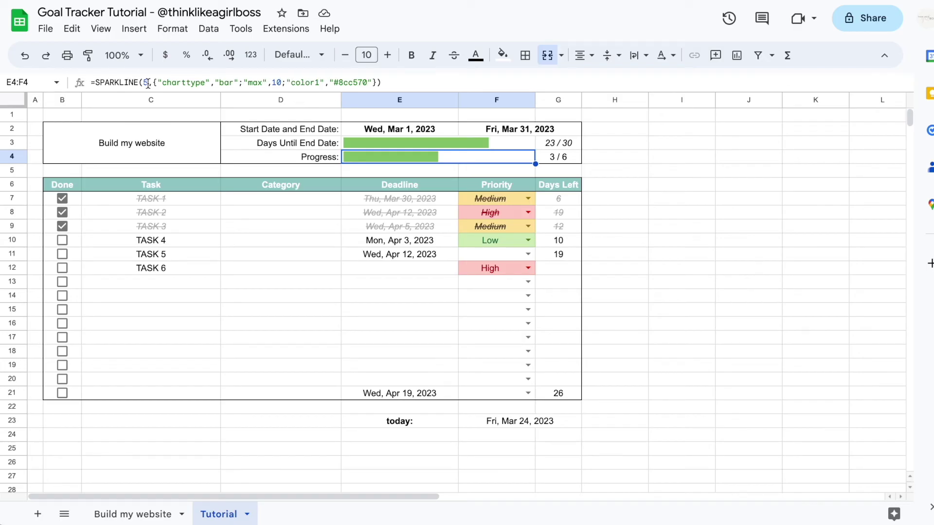
Step: Replace the fixed value in E4's sparkline with countifs(C7:C21,"<>",B7:B21,TRUE) copied from G4
left_click(551, 156)
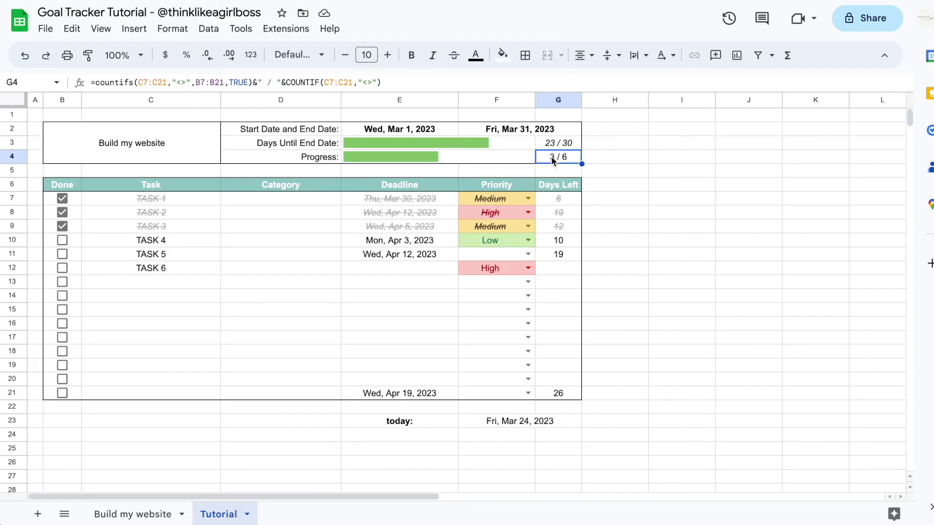
left_click_drag(253, 81, 97, 84)
key("ctrl+c")
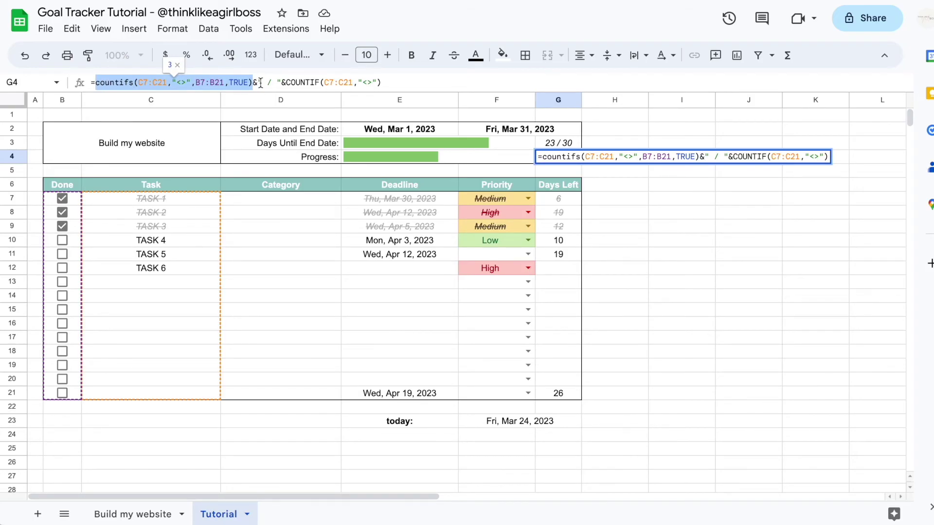
key("Escape")
left_click(384, 156)
left_click(147, 84)
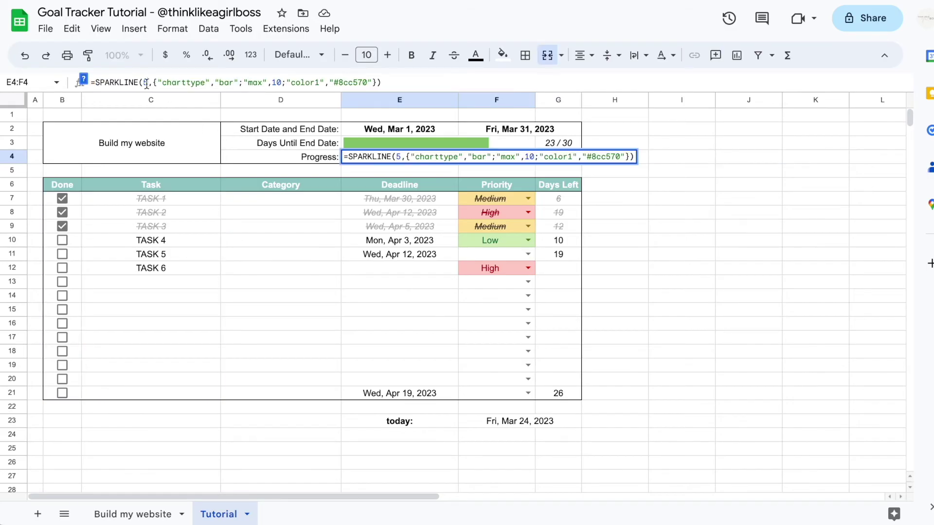
key("BackSpace")
key("ctrl+v")
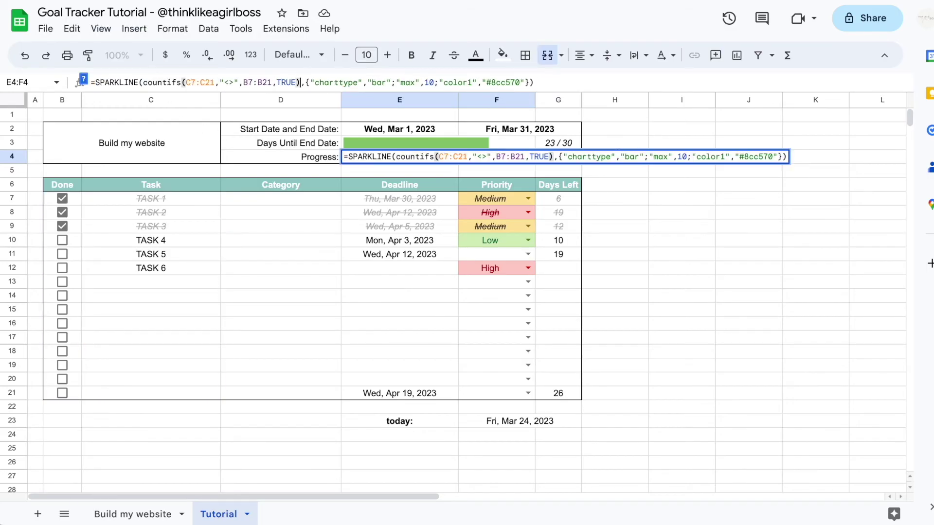
key("Return")
key("Up")
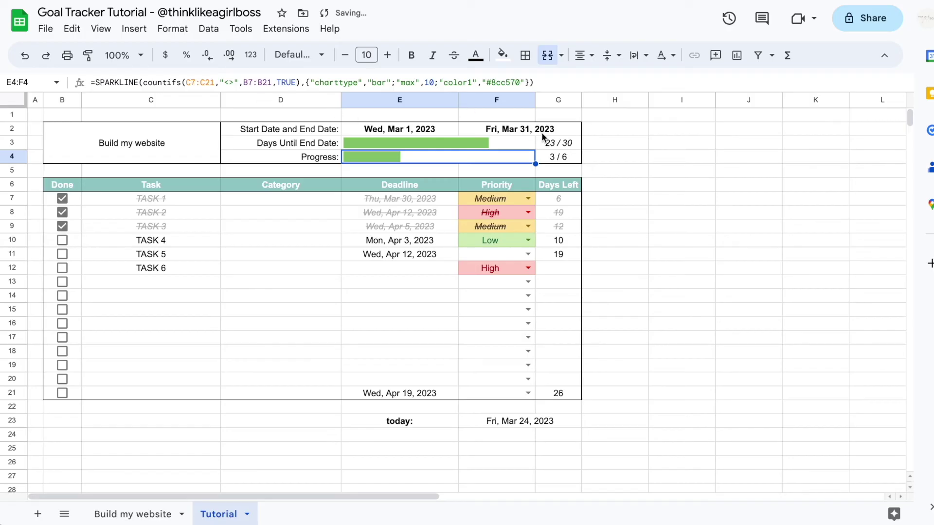
Step: Replace the fixed maximum in E4's sparkline with COUNTIF(C7:C21,"<>") copied from G4
left_click(552, 157)
left_click_drag(396, 83, 286, 82)
key("ctrl+c")
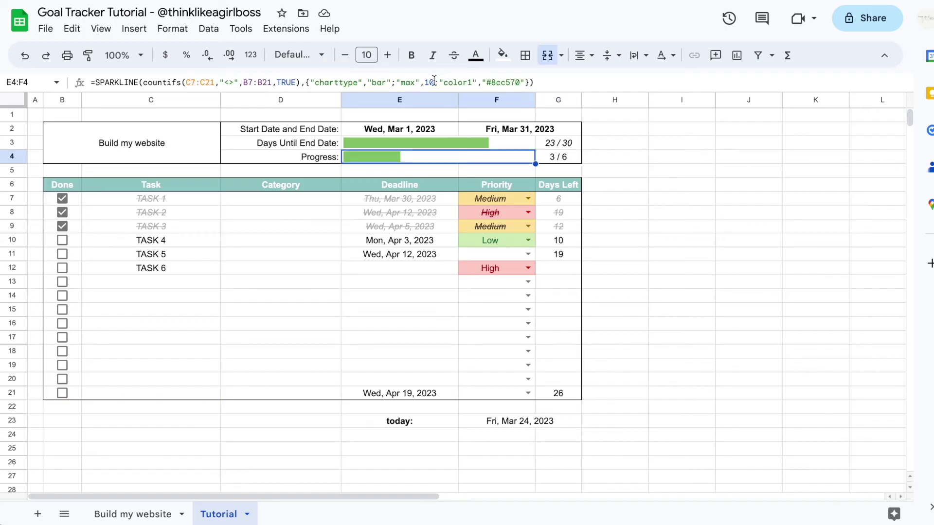
left_click(434, 80)
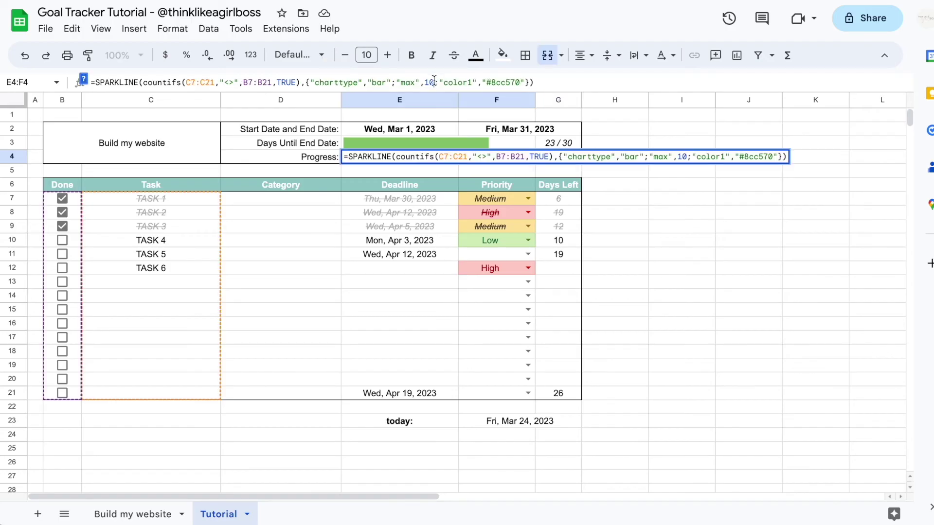
key("BackSpace")
key("BackSpace")
key("ctrl+v")
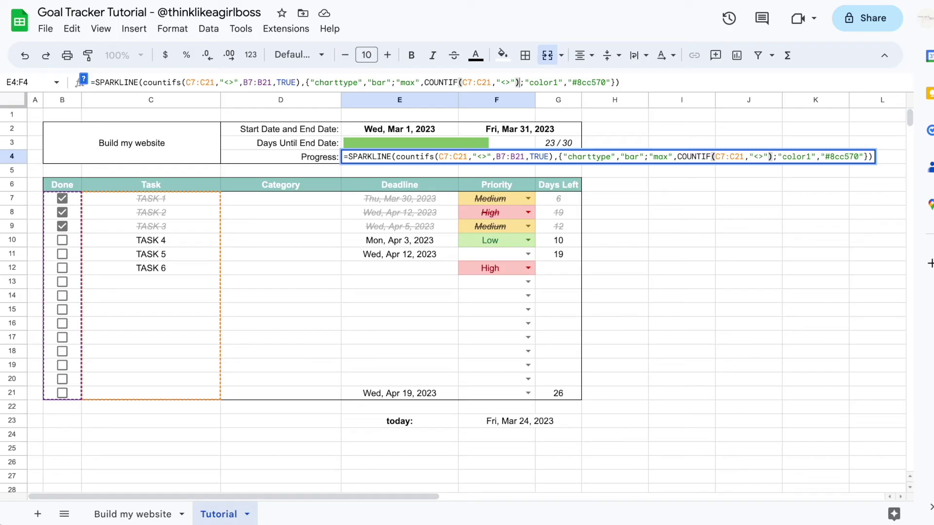
key("Return")
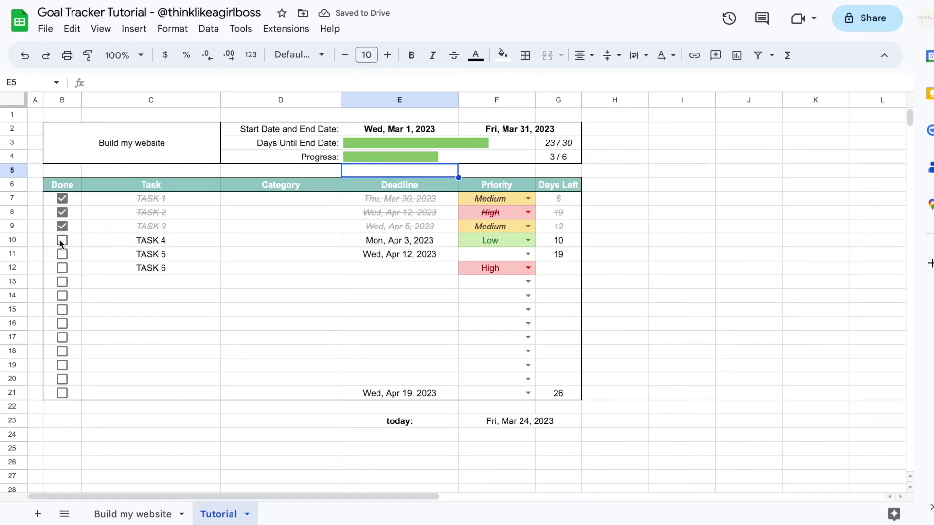
Step: Mark TASK 4, TASK 5 and TASK 6 as done to test the Progress bar
left_click(60, 239)
left_click(61, 254)
left_click(62, 267)
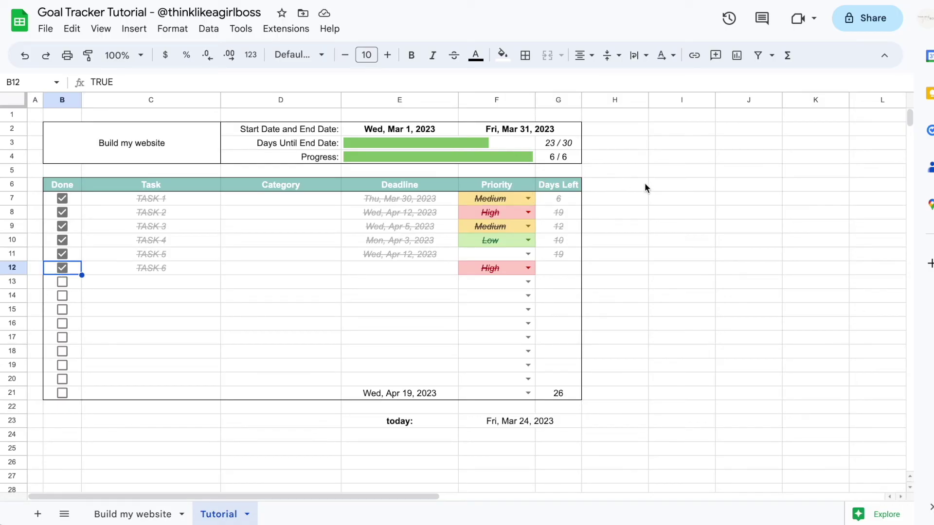
Step: Open the Build my website sheet and view its This Week's Deadlines section
left_click(132, 514)
scroll(550, 250, "right", 10)
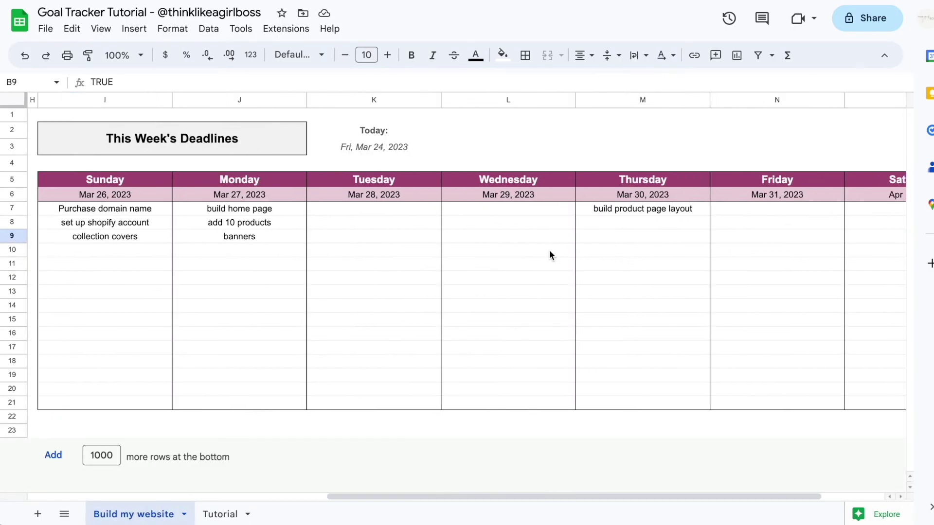
Step: Test the weekly calendar by changing the Sunday date in I6 to Mar 19, 2023 and back to Mar 26, 2023
scroll(550, 250, "left", 10)
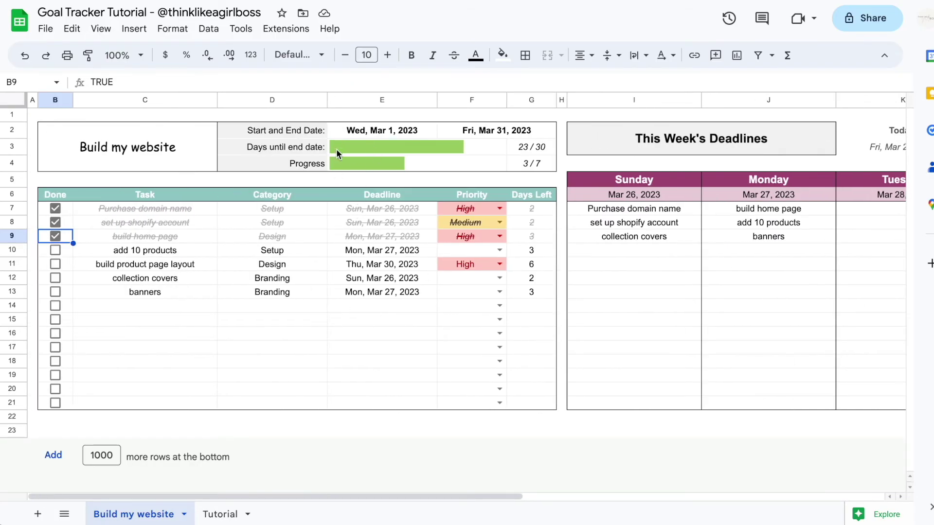
scroll(471, 237, "right", 10)
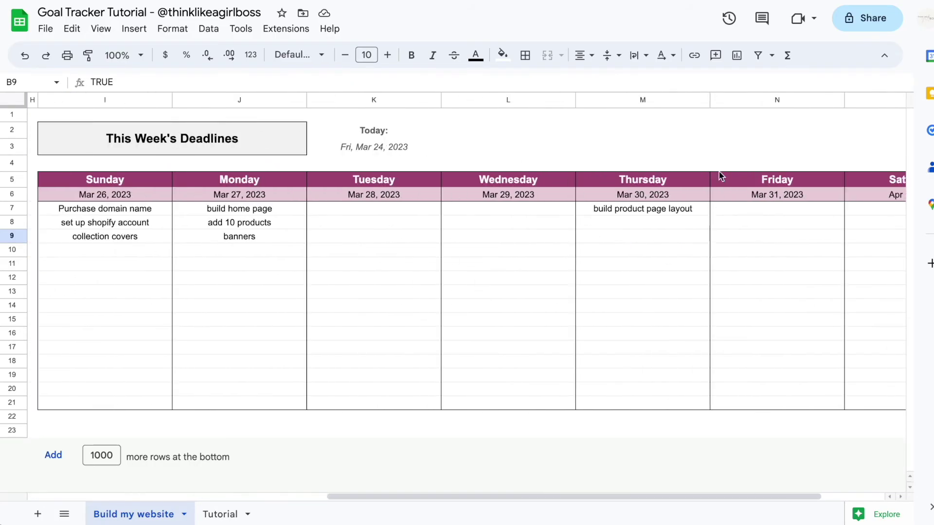
scroll(655, 146, "left", 10)
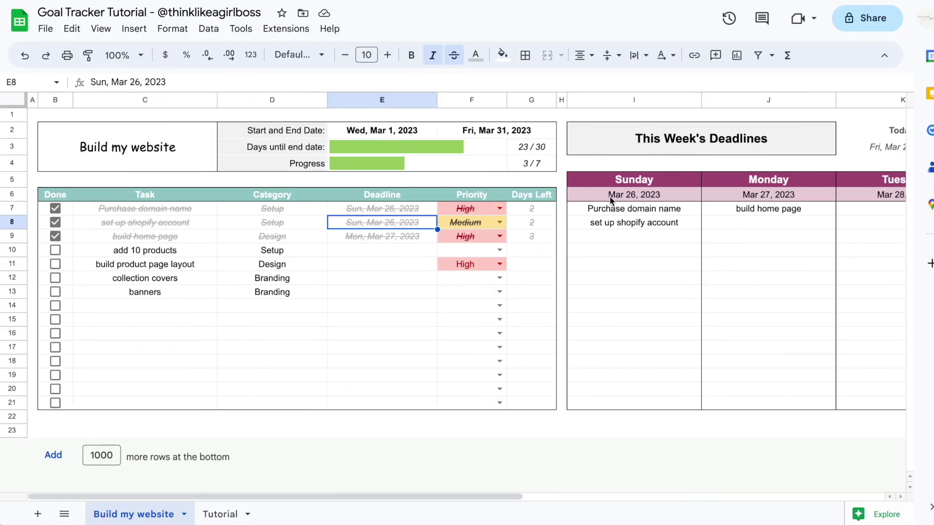
double_click(610, 195)
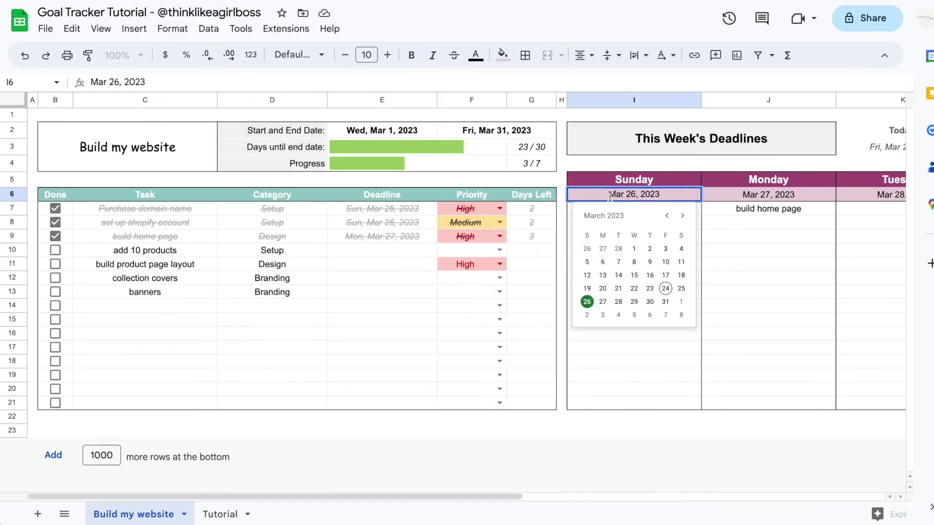
left_click(587, 289)
double_click(611, 195)
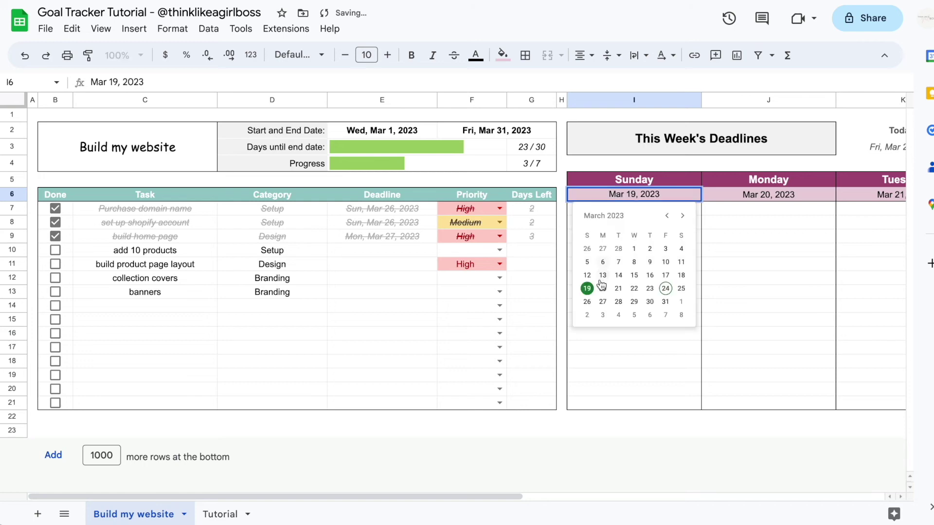
left_click(587, 302)
scroll(659, 282, "right", 10)
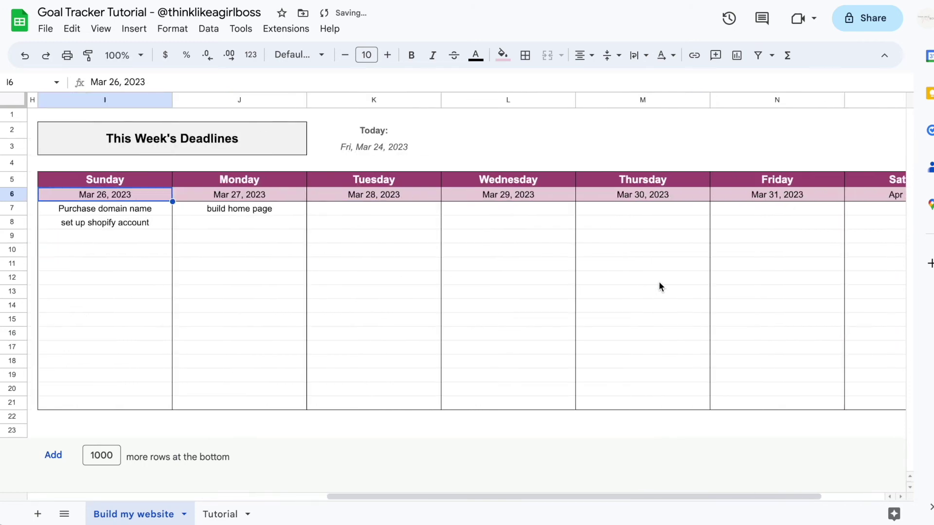
scroll(658, 281, "left", 10)
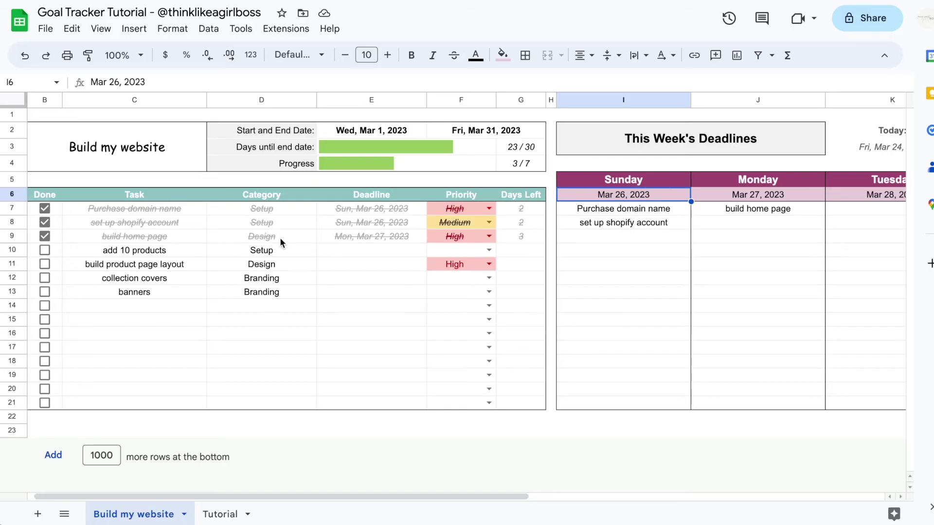
scroll(648, 245, "right", 3)
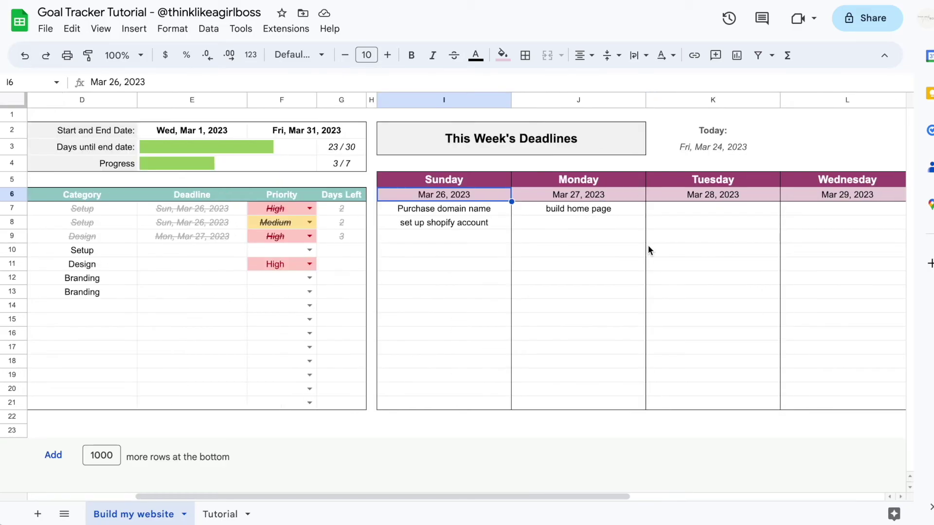
scroll(647, 238, "left", 4)
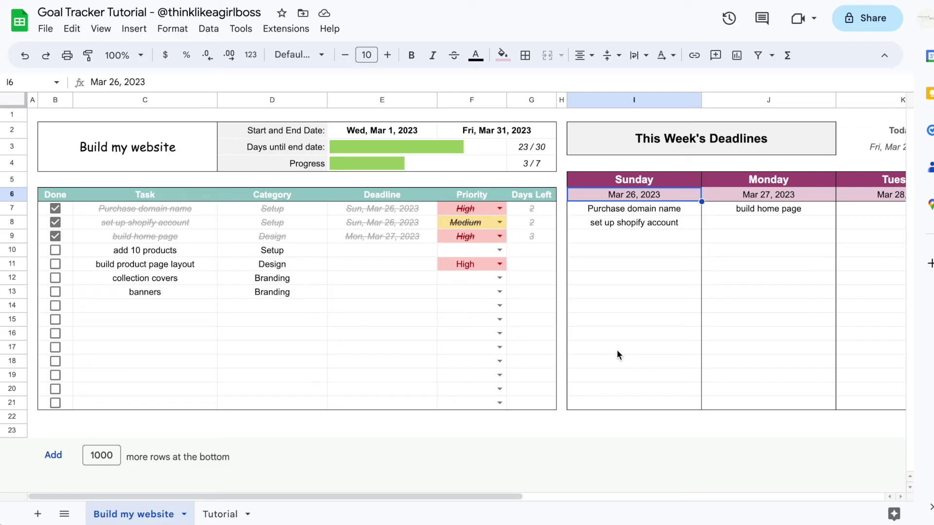
Step: Set the deadlines of add 10 products, build product page layout, collection covers and banners to Sun, Mar 26, 2023
left_click(764, 310)
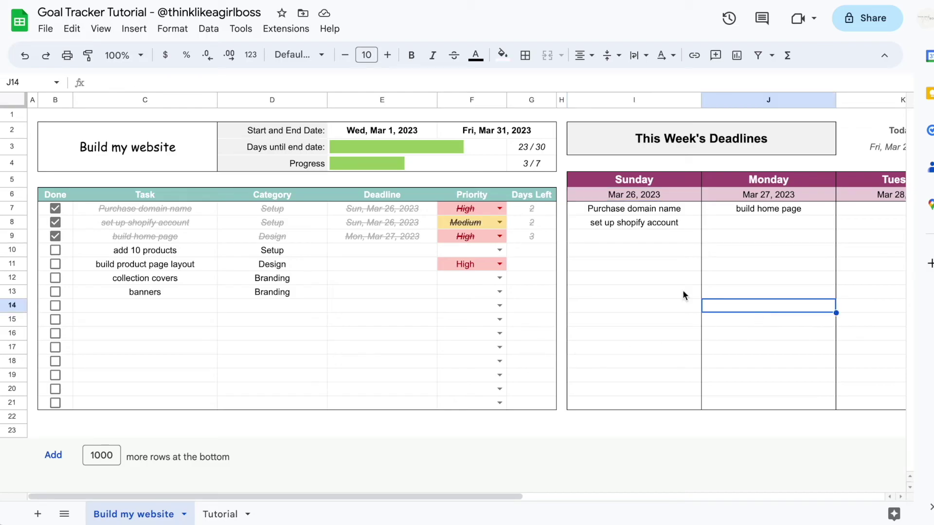
left_click(356, 248)
double_click(355, 248)
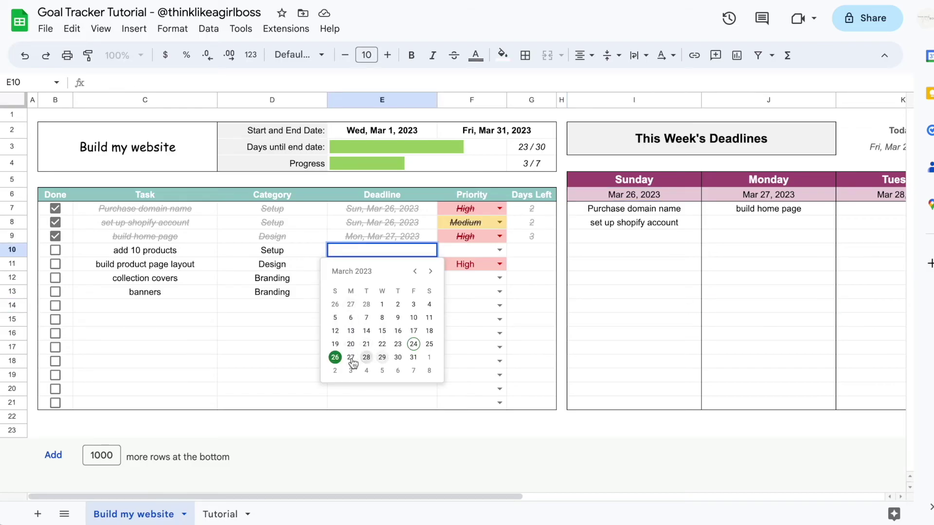
left_click(336, 358)
double_click(384, 267)
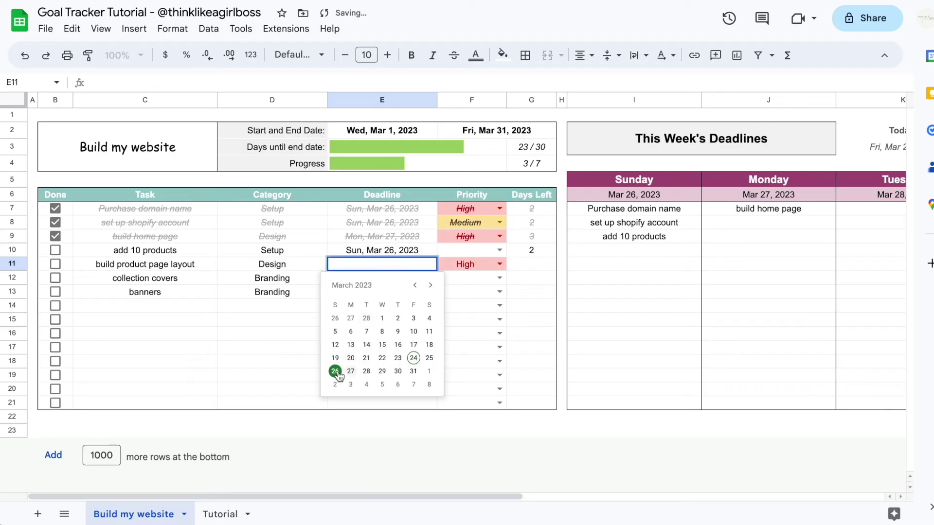
left_click(336, 372)
double_click(372, 278)
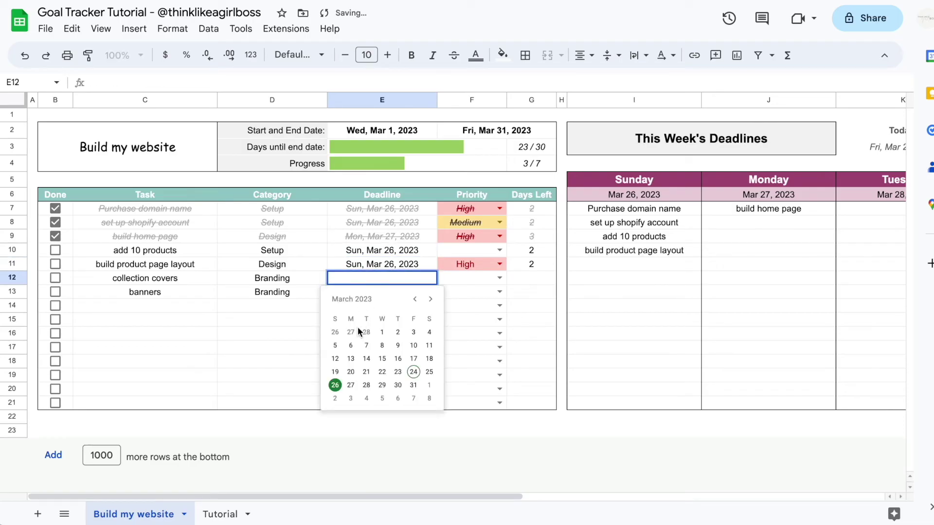
left_click(335, 386)
double_click(366, 296)
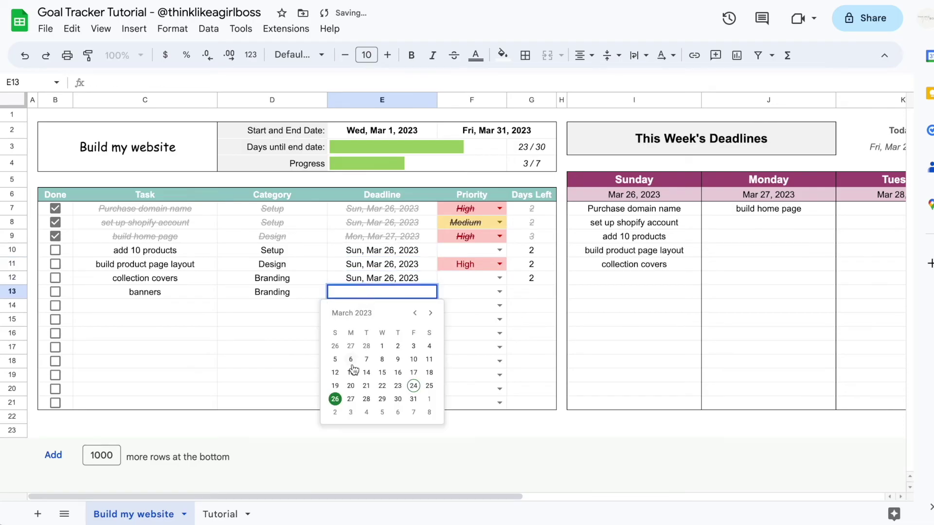
left_click(337, 397)
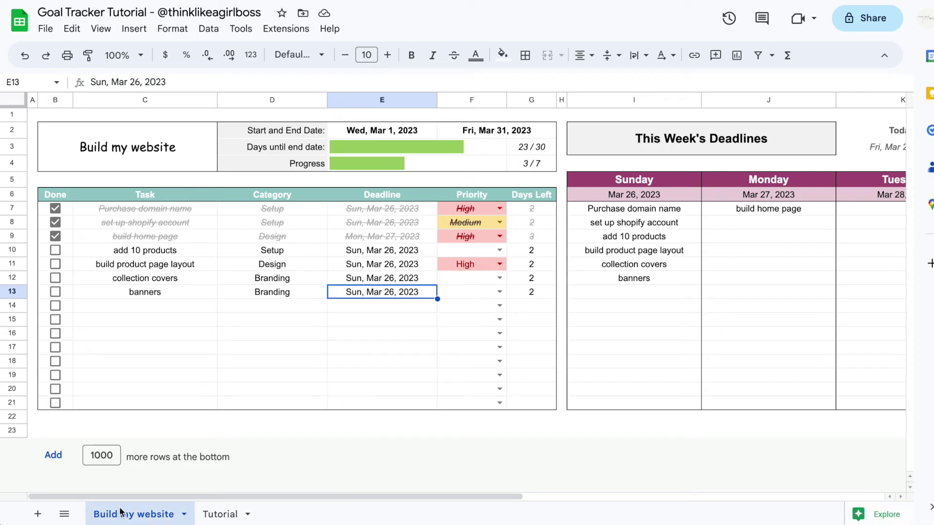
Step: Open the date picker of the Sunday date in I6 to examine how the week's start date is chosen
double_click(594, 196)
left_click(582, 178)
double_click(584, 194)
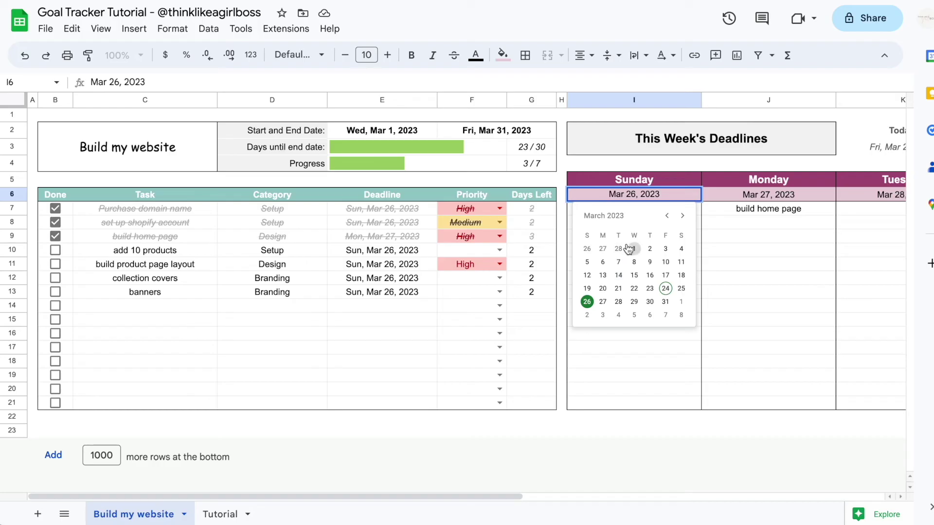
Step: On the Tutorial sheet, narrow column H into a slim spacer beside the task table
left_click(220, 514)
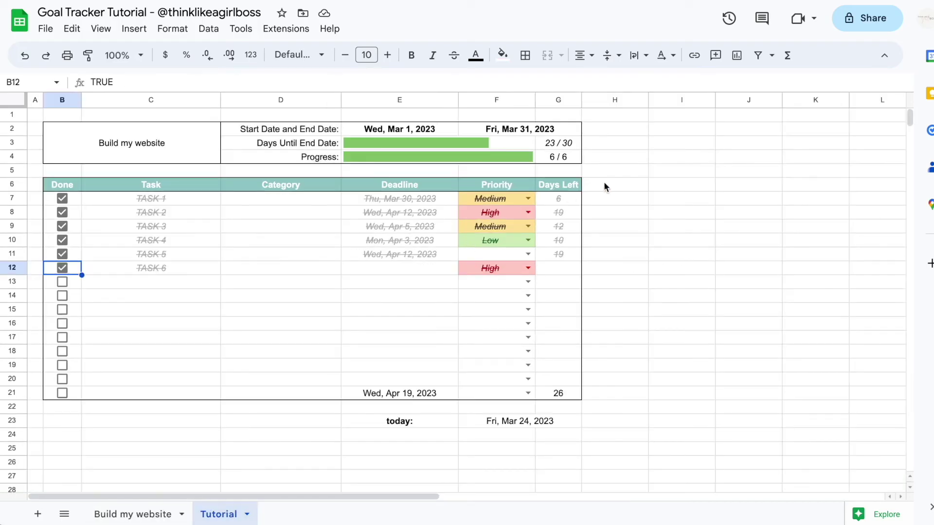
left_click(656, 185)
left_click_drag(648, 97, 597, 98)
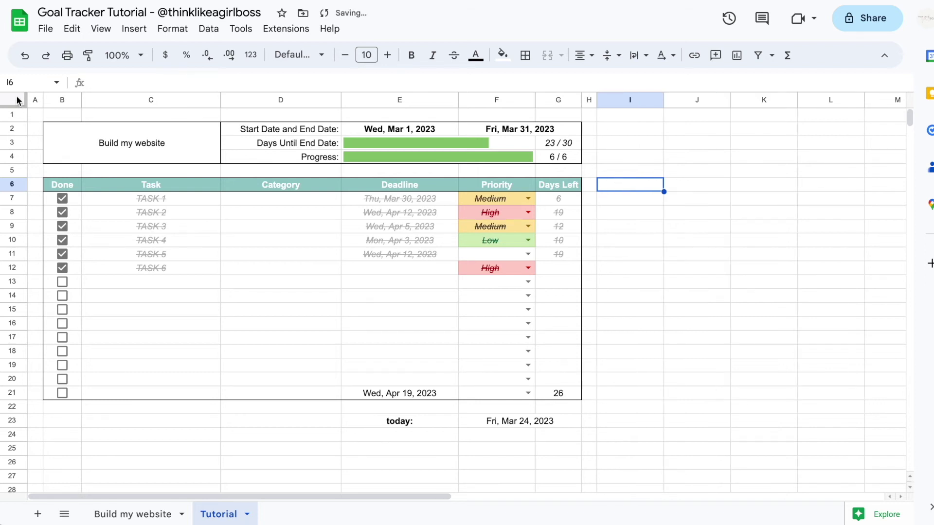
Step: Add a data validation rule to I6 requiring a valid date, with help text shown and invalid input rejected
left_click(209, 29)
left_click(273, 296)
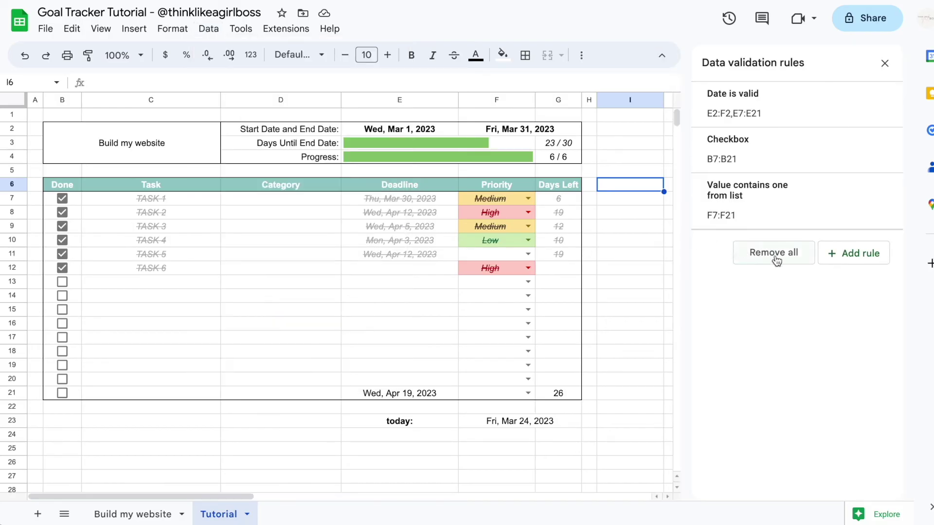
left_click(838, 253)
left_click(781, 179)
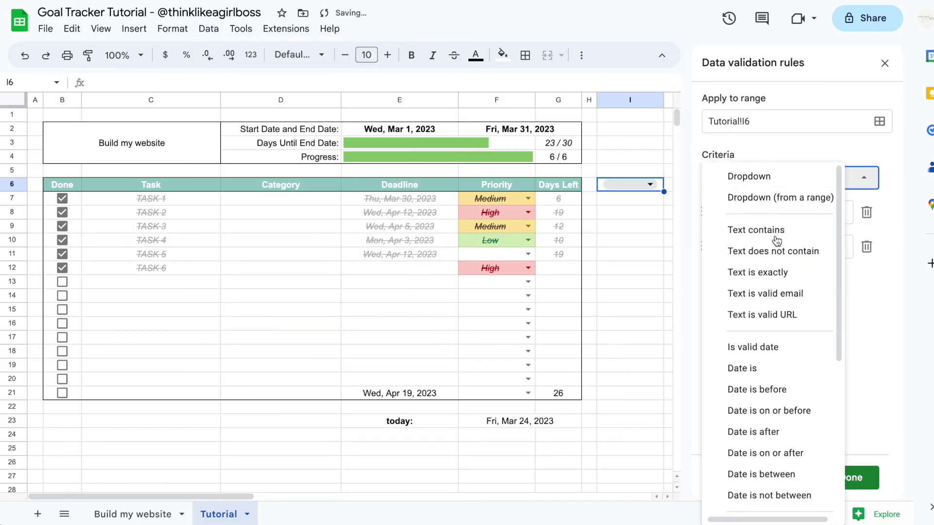
left_click(778, 346)
left_click(735, 249)
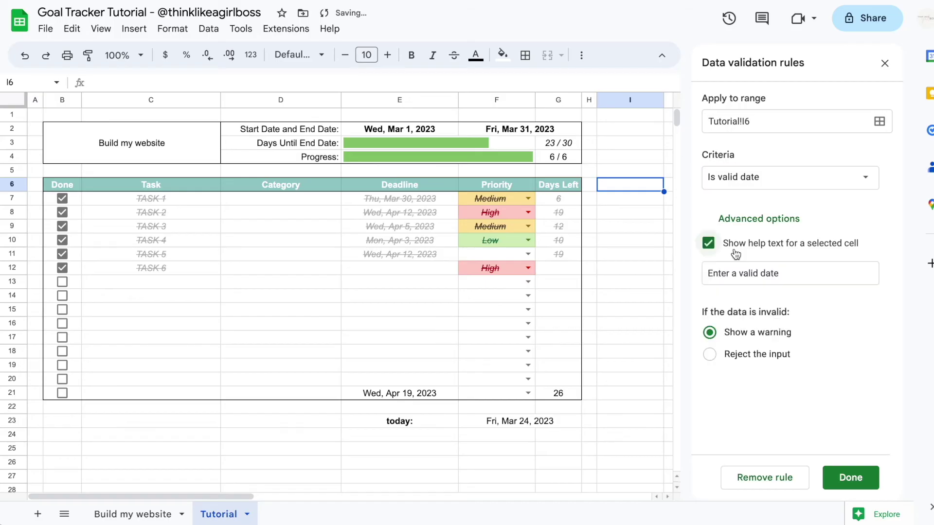
left_click(736, 354)
left_click(851, 478)
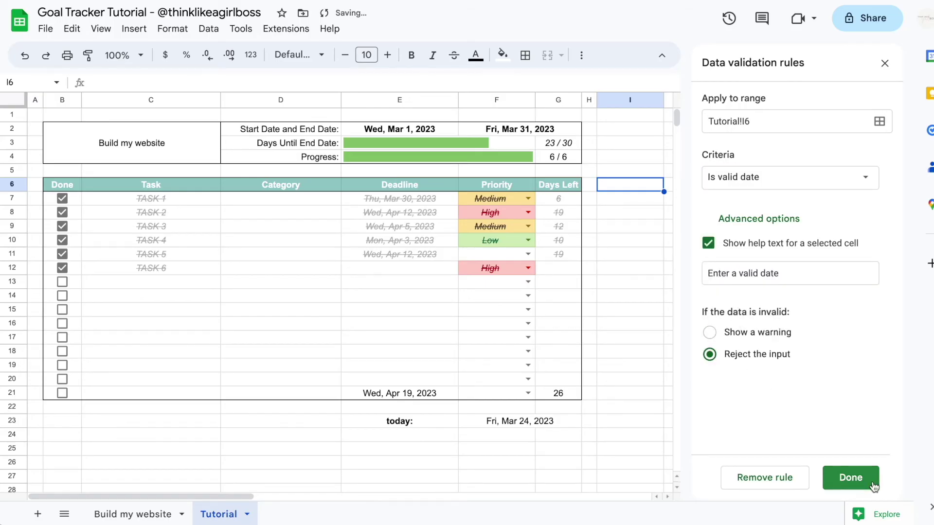
left_click(885, 64)
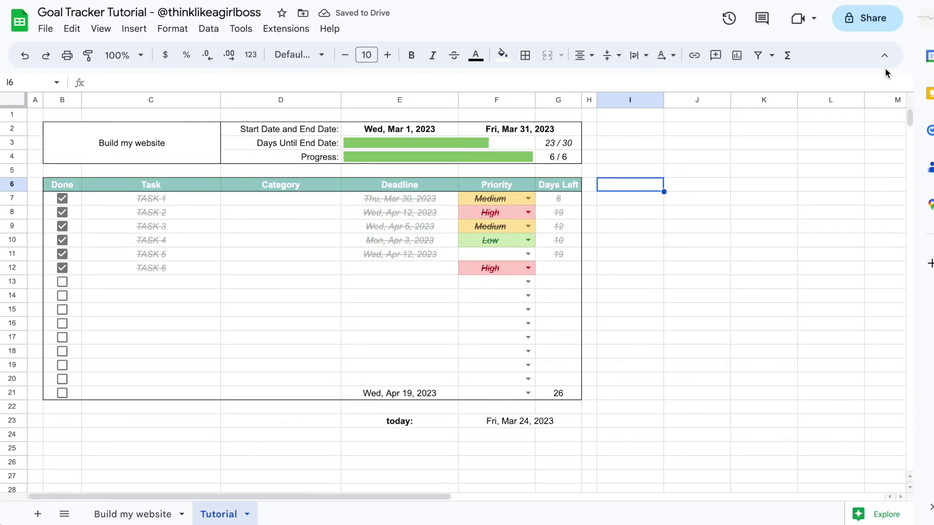
Step: Set the date in I6 to 3/26/2023 using its date picker
double_click(640, 188)
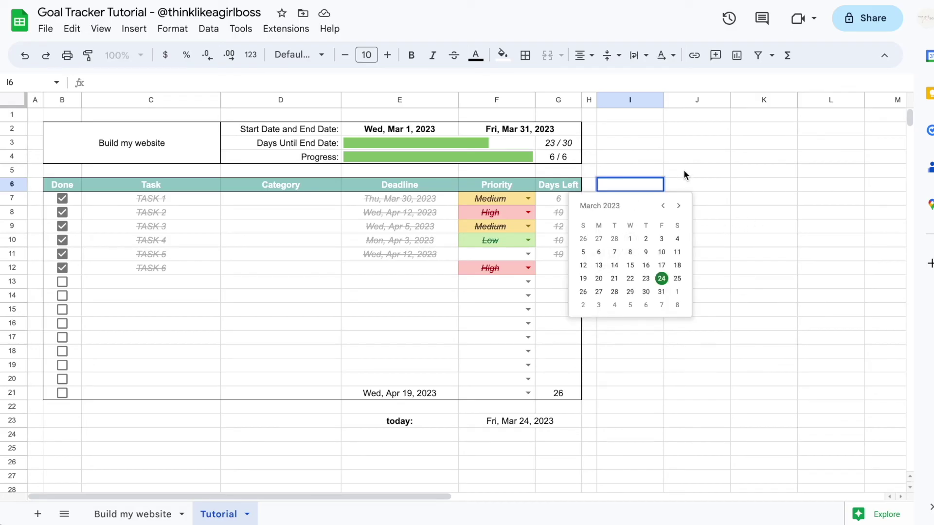
left_click(583, 292)
Step: Enter =I6+1 in J6 and fill the formula across row 6 through Q6
scroll(709, 185, "right", 10)
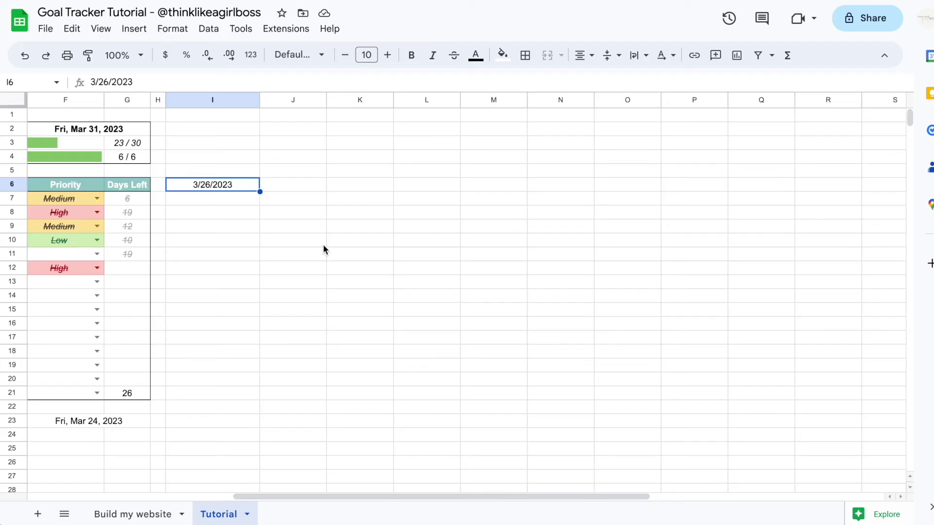
left_click(312, 186)
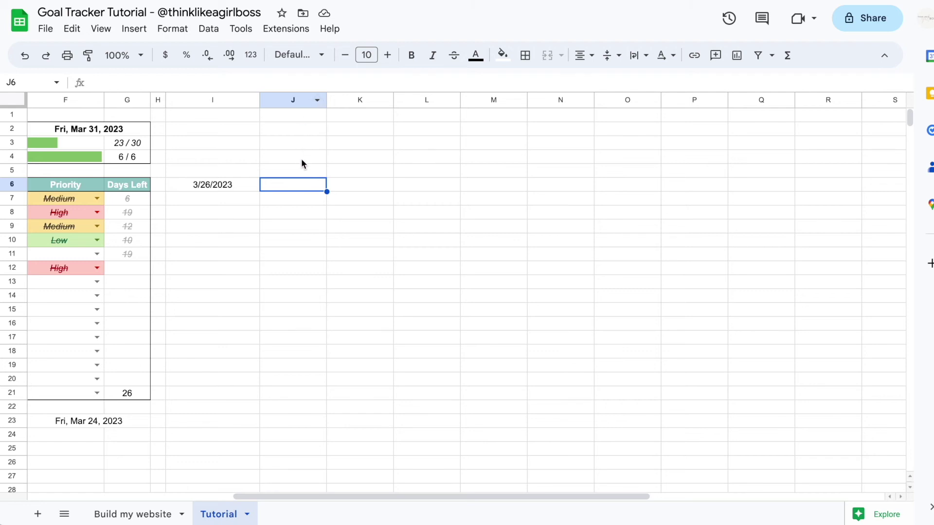
type("=")
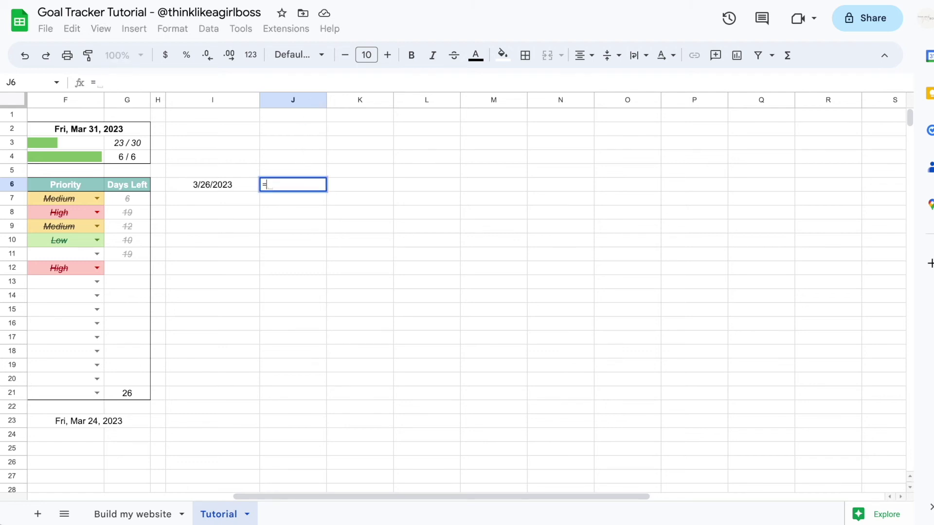
left_click(222, 187)
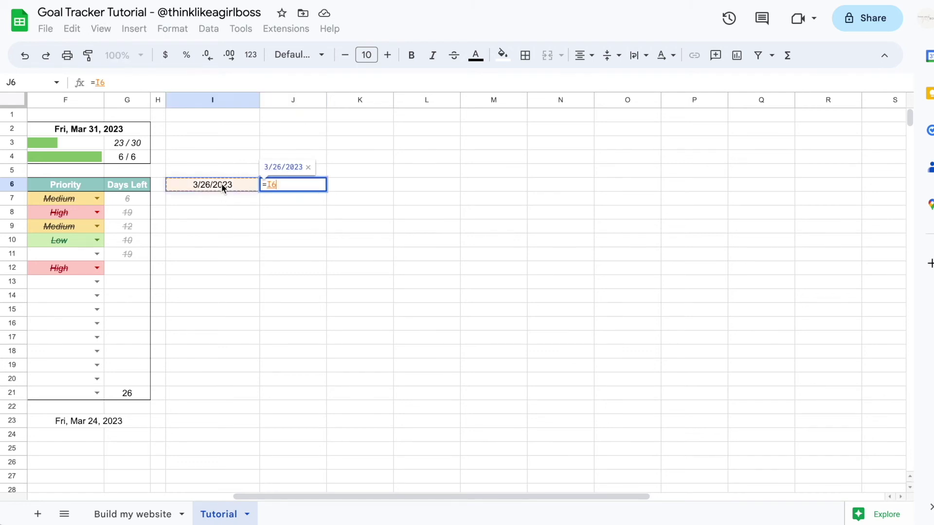
type("+1")
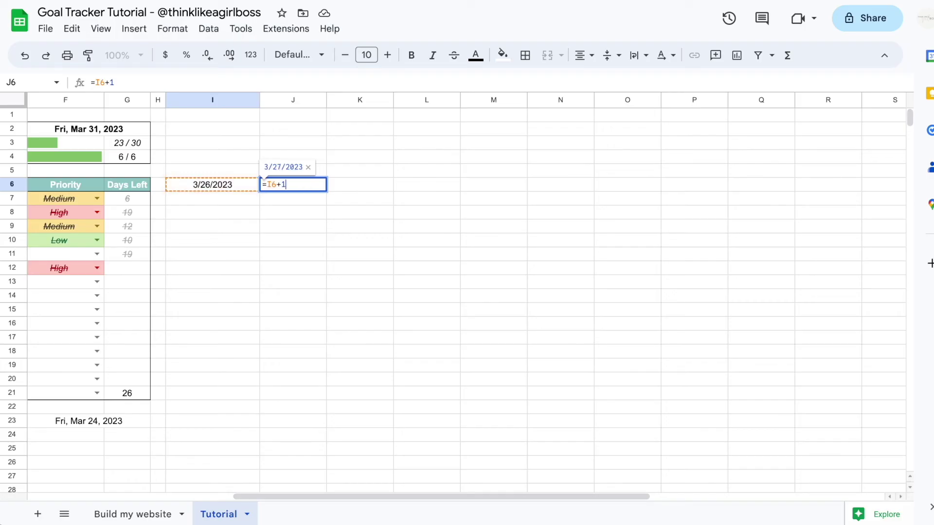
key("Return")
key("Up")
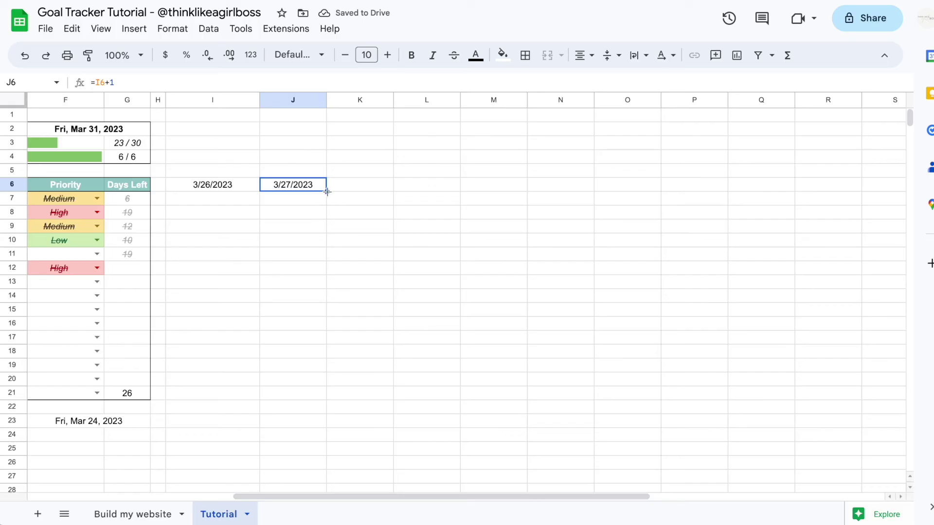
left_click_drag(328, 192, 736, 199)
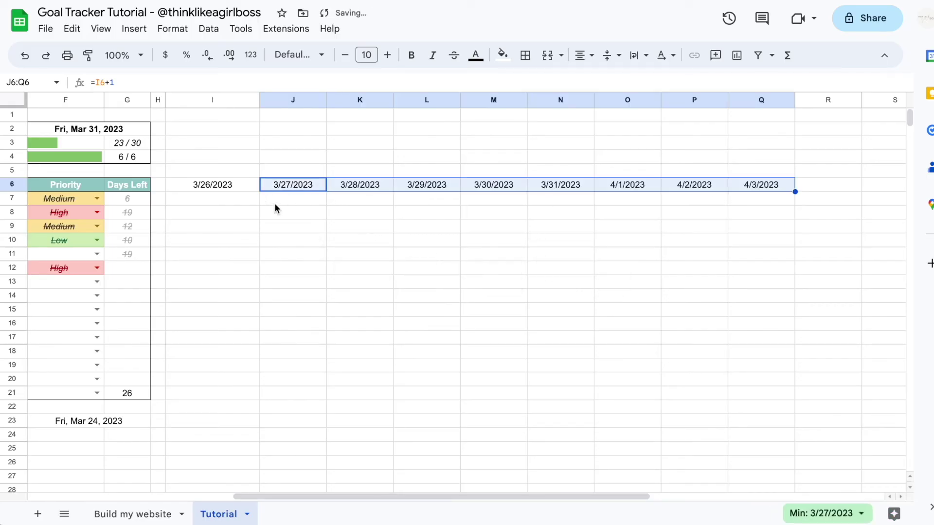
Step: Examine the date cells in row 6, starting from I6, to check how each formula refers to the preceding cell
left_click(278, 187)
key("Right")
key("Right")
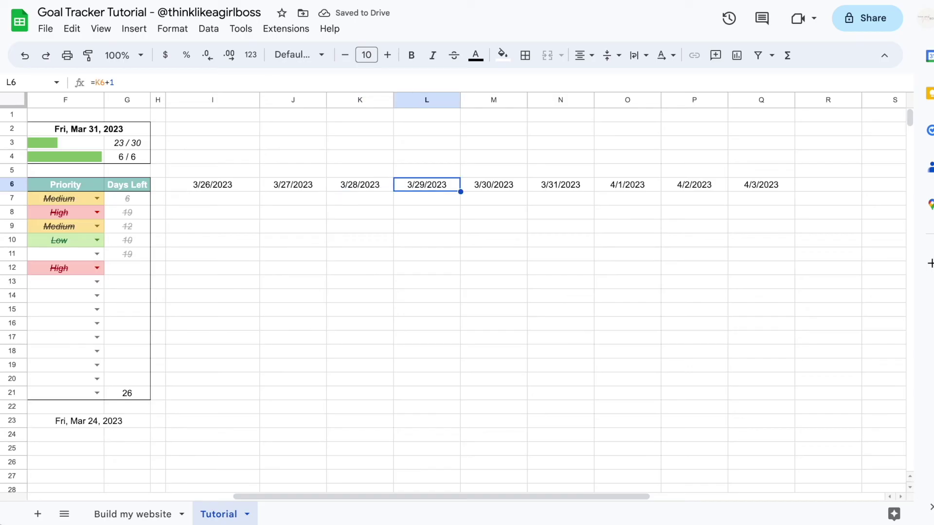
key("Left")
key("Left")
key("Left")
key("Right")
key("Right")
key("Right")
key("Right")
key("Right")
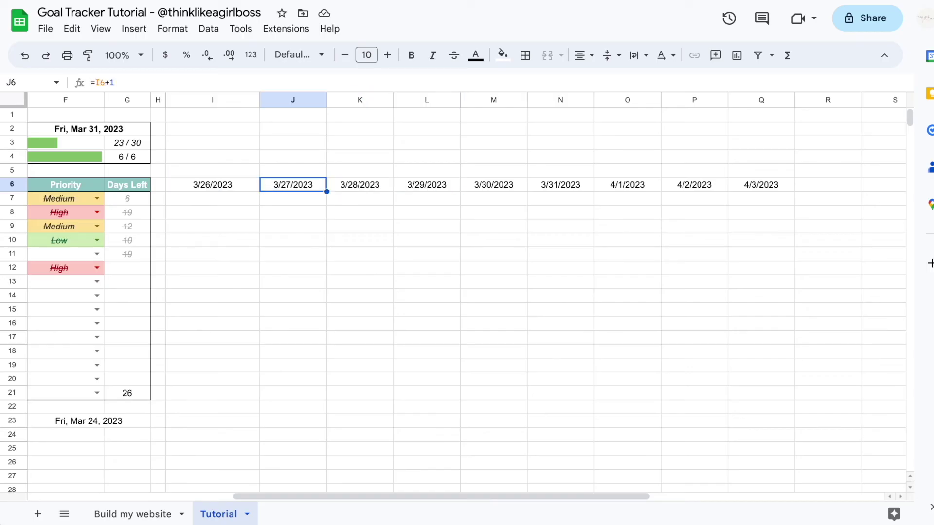
key("Left")
key("Left")
key("Left")
key("Left")
key("Left")
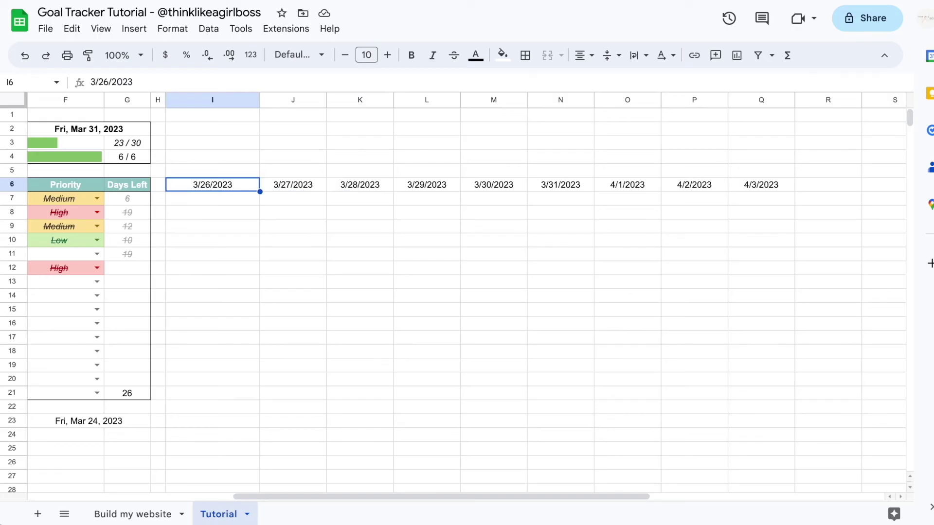
Step: Delete the surplus dates in P6:Q6 so the row covers a single week
key("Right")
key("Right")
key("Right")
key("Right")
key("Right")
key("Right")
key("Right")
key("shift+Right")
key("Delete")
key("Left")
key("ctrl+a")
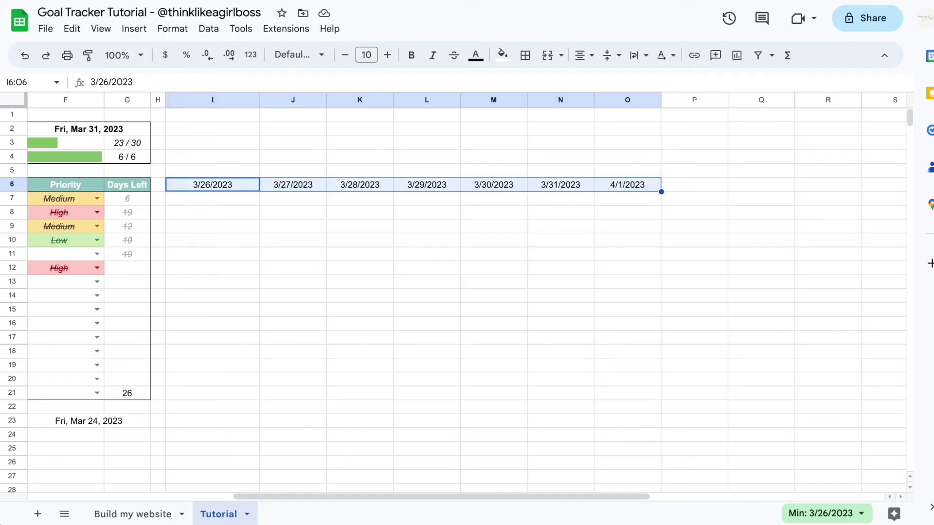
key("Left")
key("Right")
Step: On the Build my website sheet, change the start date in I6 to Mar 9, Mar 22 and finally Mar 31, 2023
left_click(127, 514)
scroll(611, 241, "right", 5)
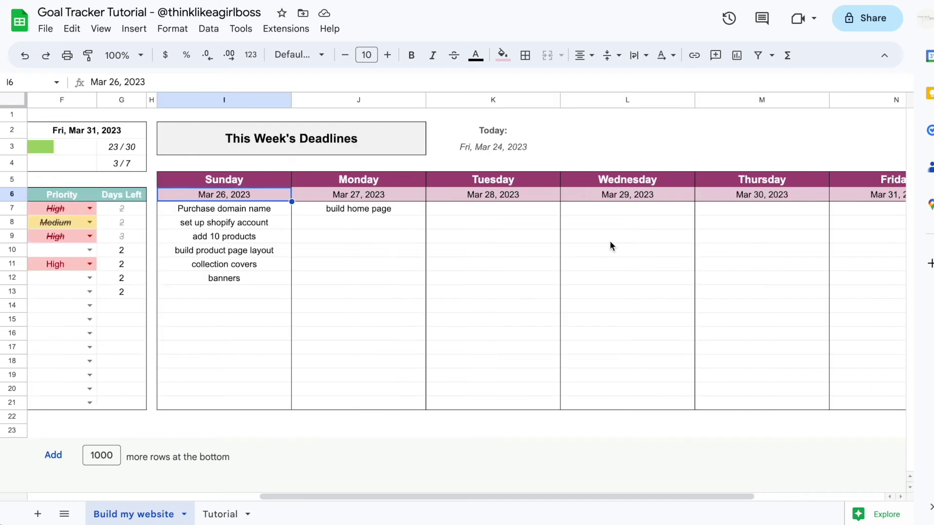
double_click(219, 195)
left_click(240, 262)
double_click(232, 192)
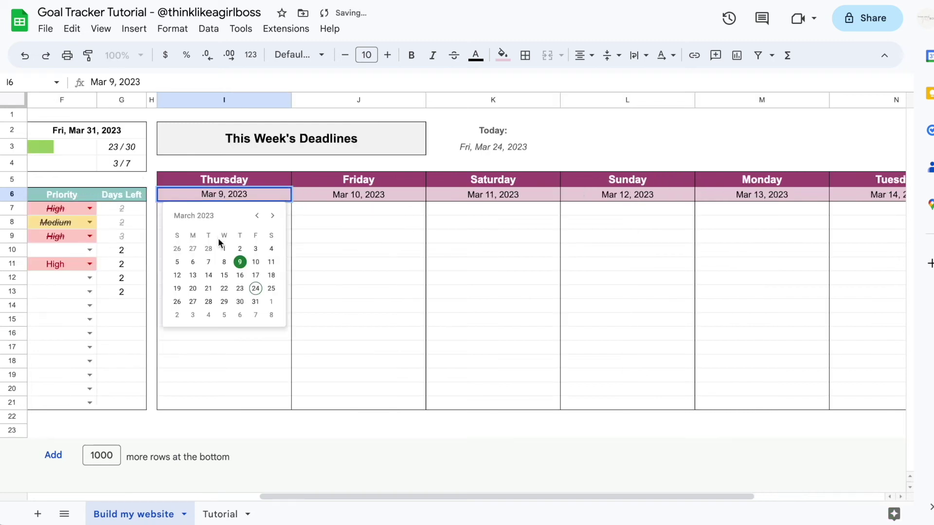
left_click(224, 288)
key("Up")
double_click(216, 195)
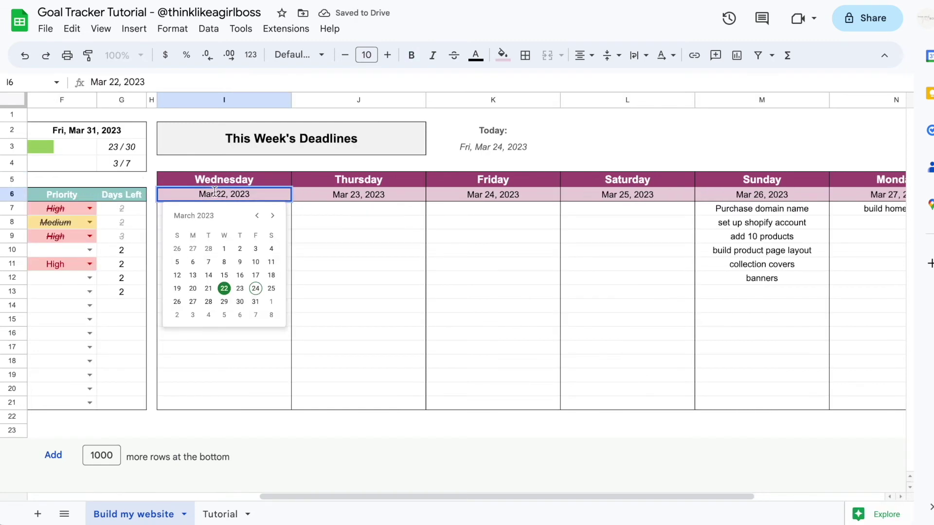
left_click(256, 305)
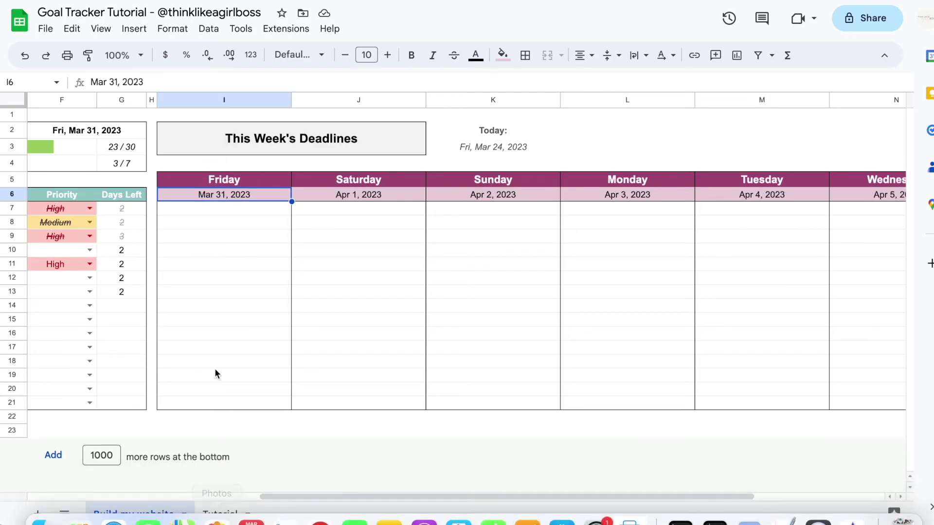
Step: On the Tutorial sheet, format the dates in I6:O6 in the Aug 5, 1930 style and widen columns I through O equally
left_click(217, 513)
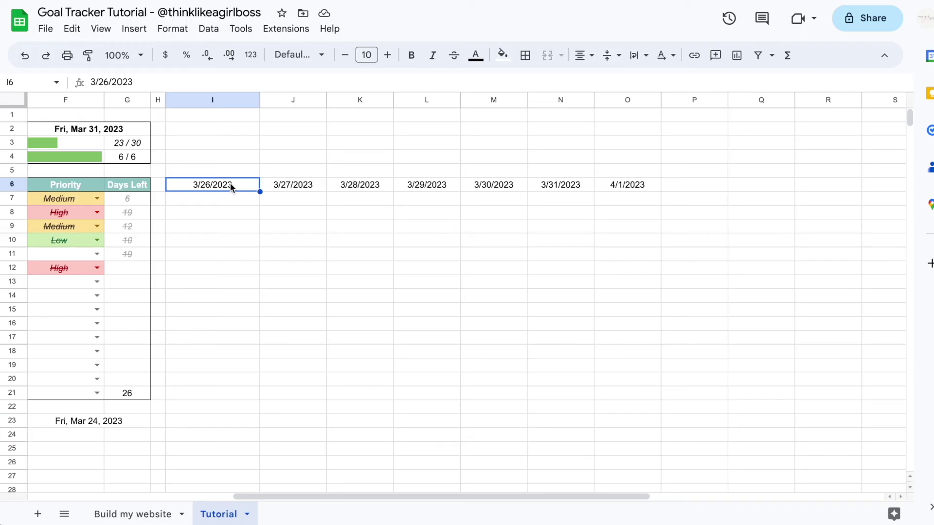
left_click_drag(230, 186, 607, 184)
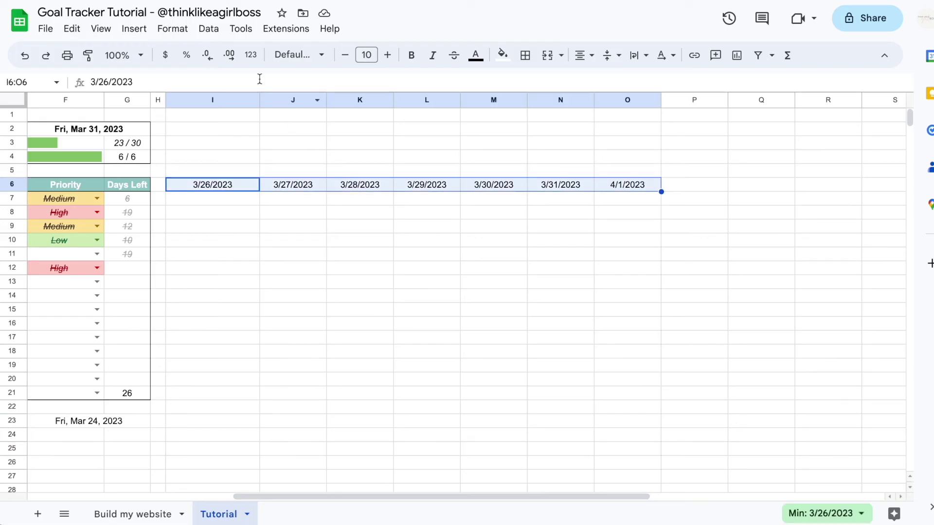
left_click(184, 30)
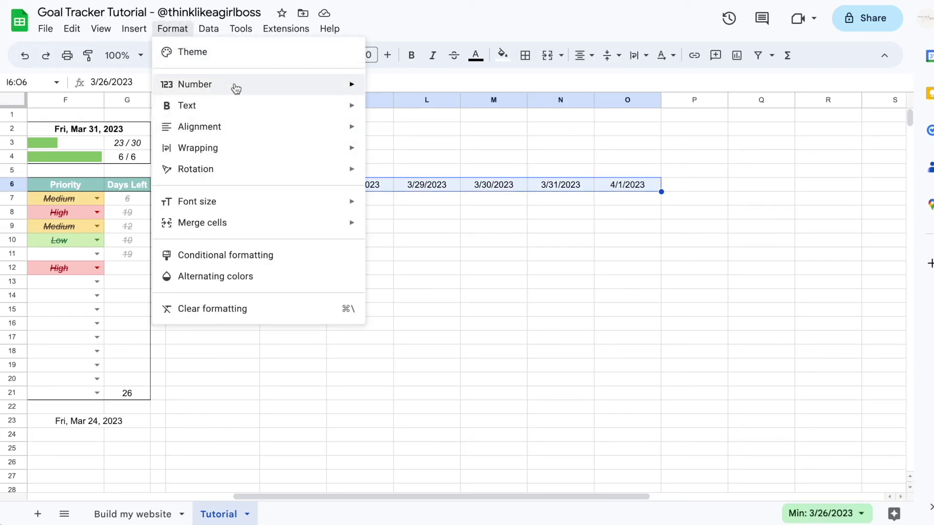
mouse_move(237, 88)
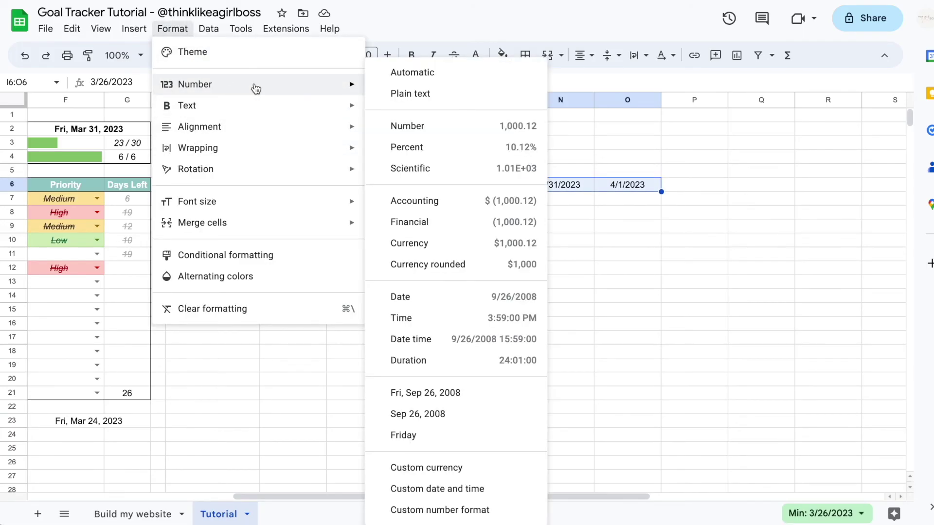
left_click(477, 488)
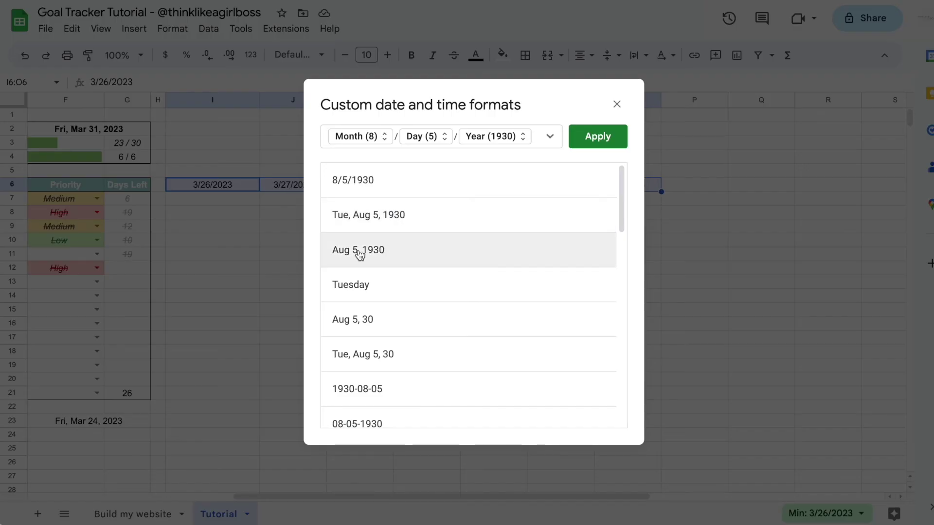
left_click(380, 260)
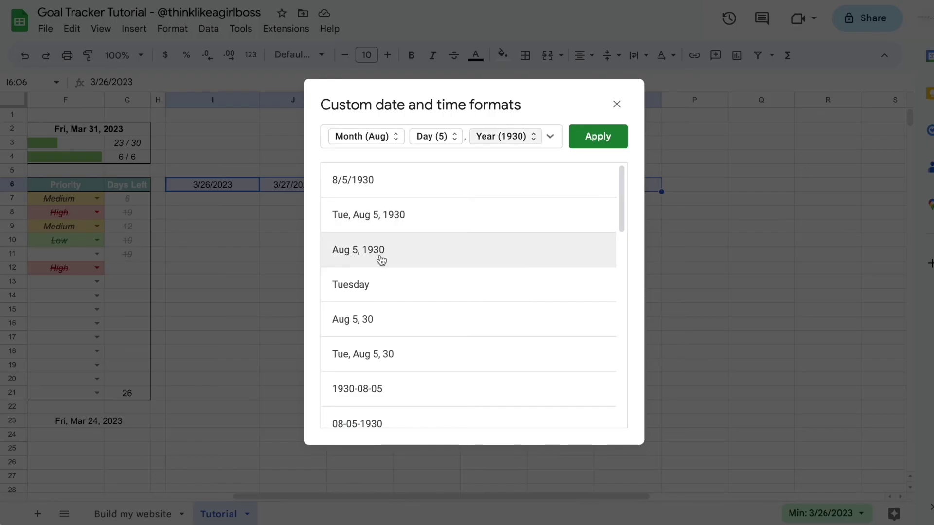
left_click(597, 140)
left_click(427, 323)
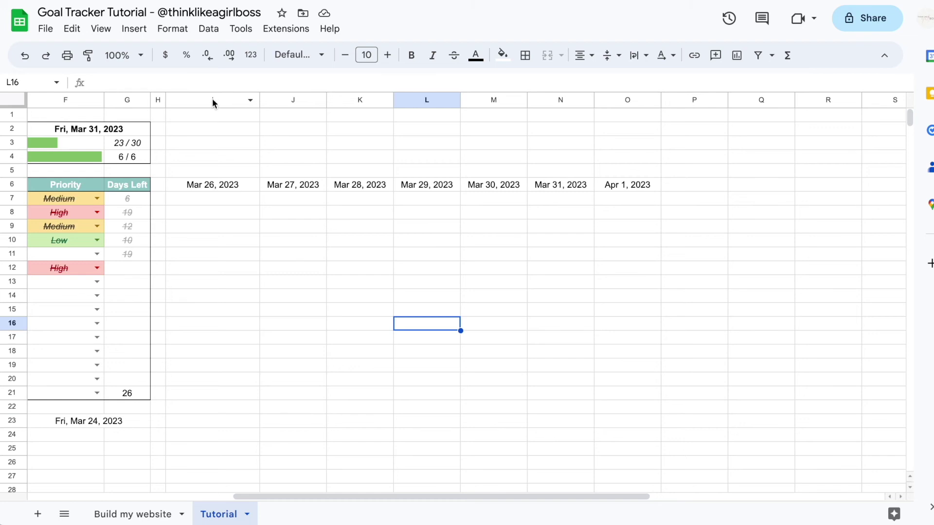
left_click_drag(213, 102, 617, 117)
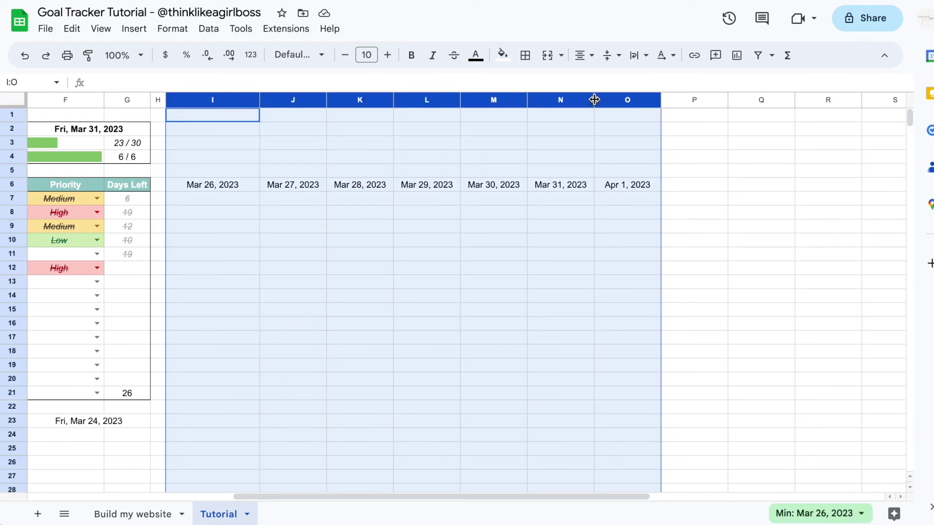
left_click_drag(461, 100, 538, 99)
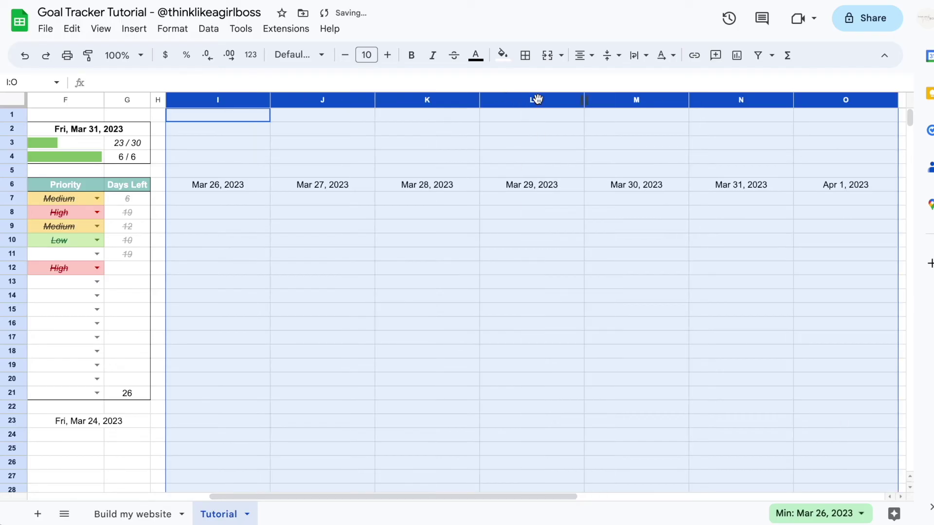
Step: Enter =I6 in cell I5, directly above the first date of the week
left_click(208, 171)
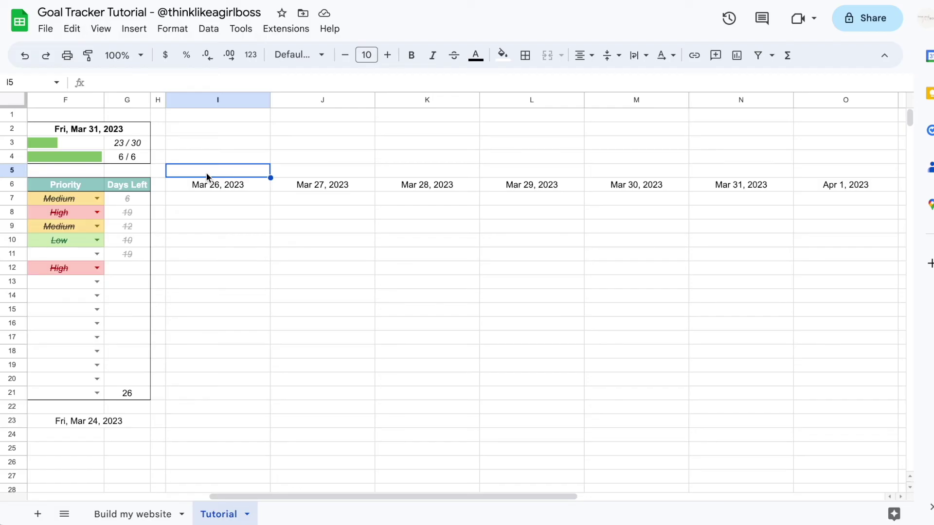
type("=")
left_click(206, 185)
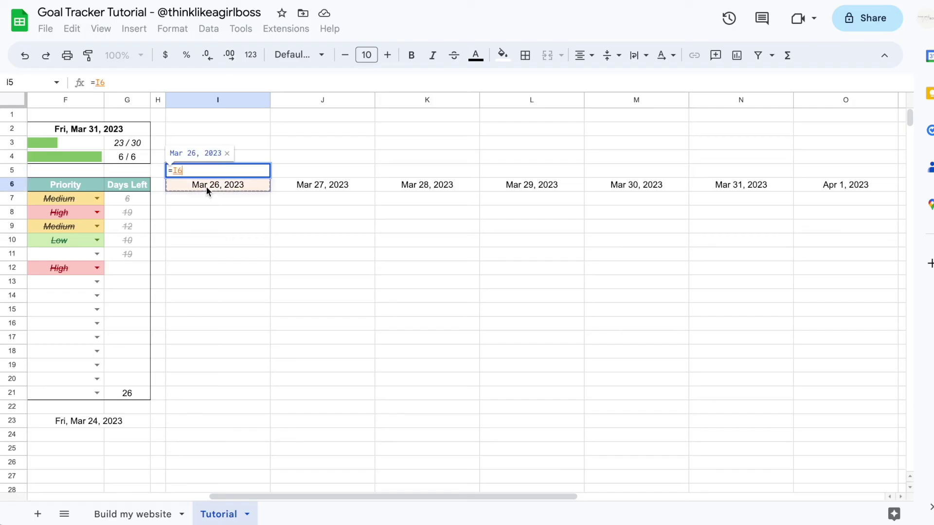
key("Return")
left_click(206, 168)
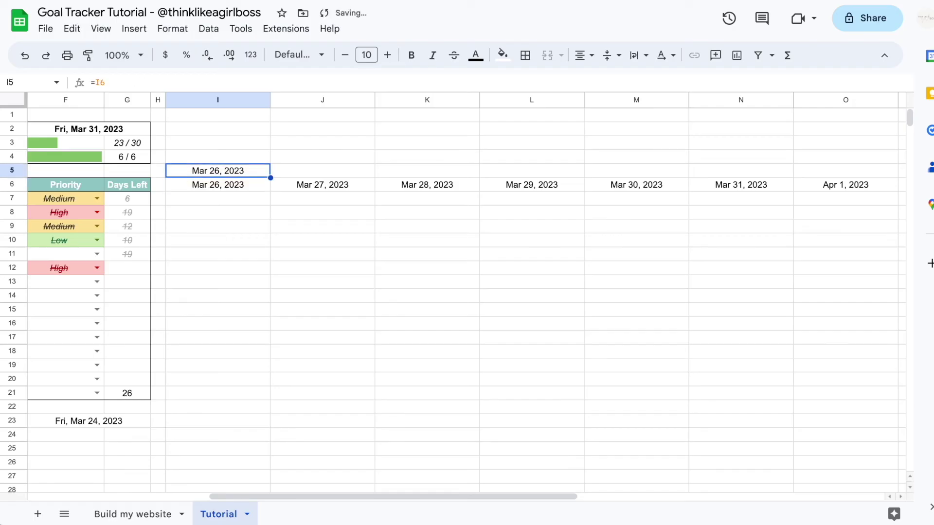
double_click(197, 185)
Step: Start a custom date and time format for I5 and remove its month, day and year elements
left_click(206, 173)
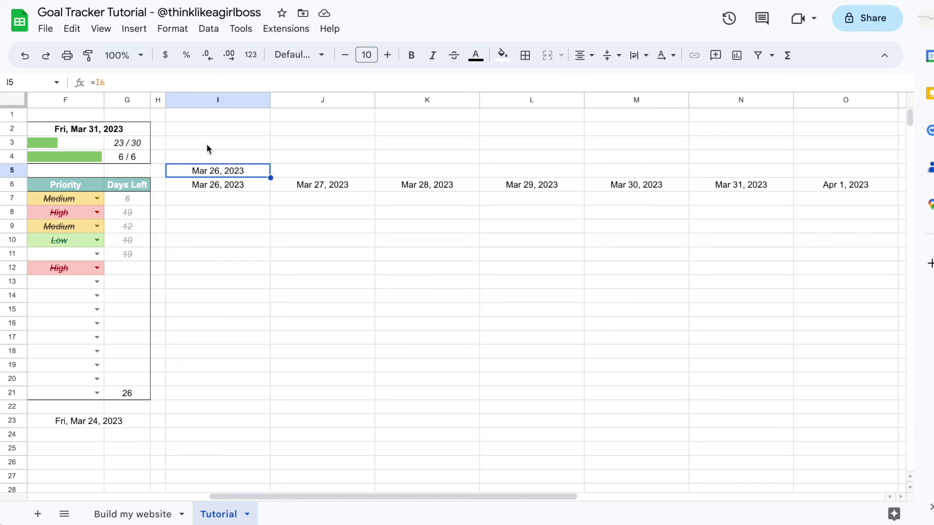
left_click(180, 34)
mouse_move(194, 85)
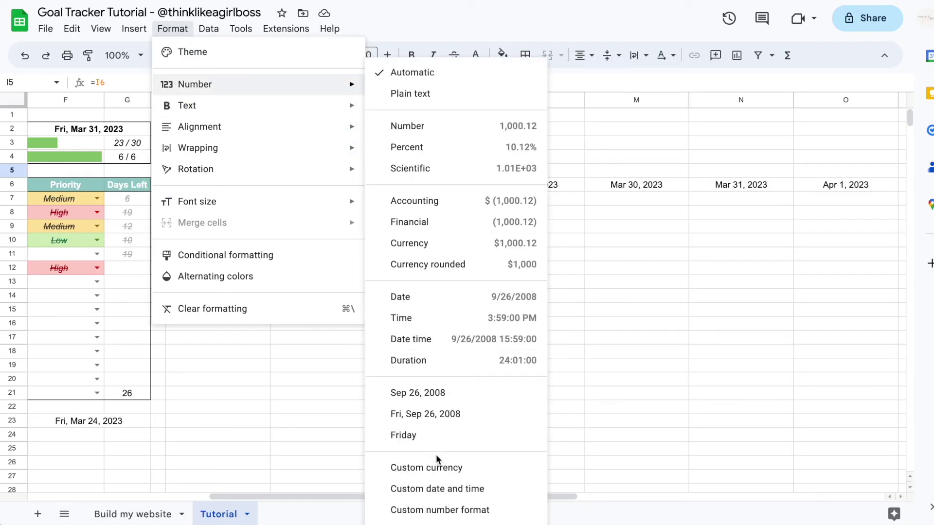
left_click(444, 488)
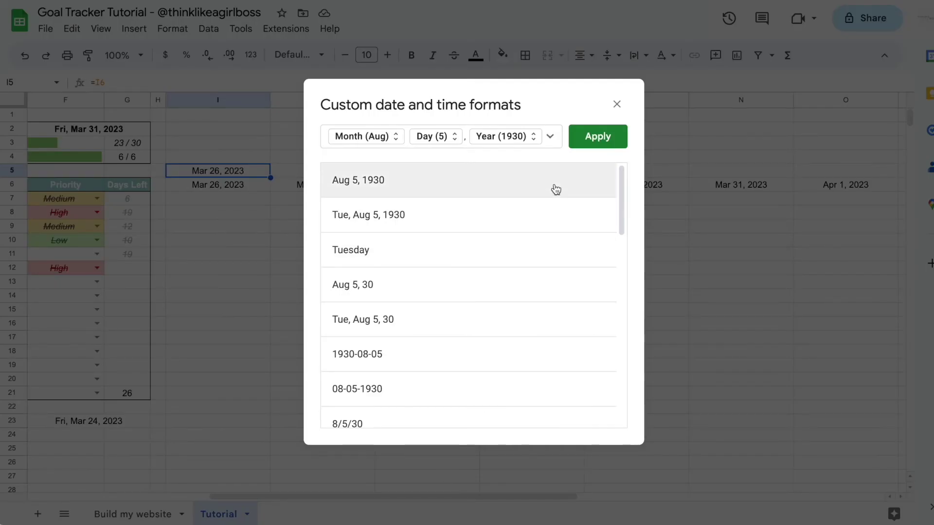
left_click(544, 143)
key("BackSpace")
key("BackSpace")
key("BackSpace")
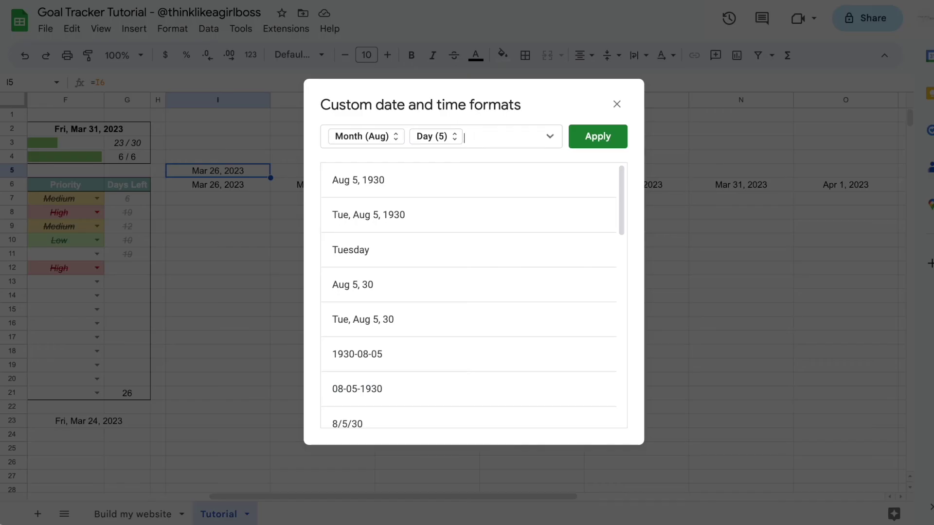
key("BackSpace")
key("BackSpace")
Step: Add a Day element shown as full name (Tuesday) to the custom format and apply it to I5
left_click(550, 137)
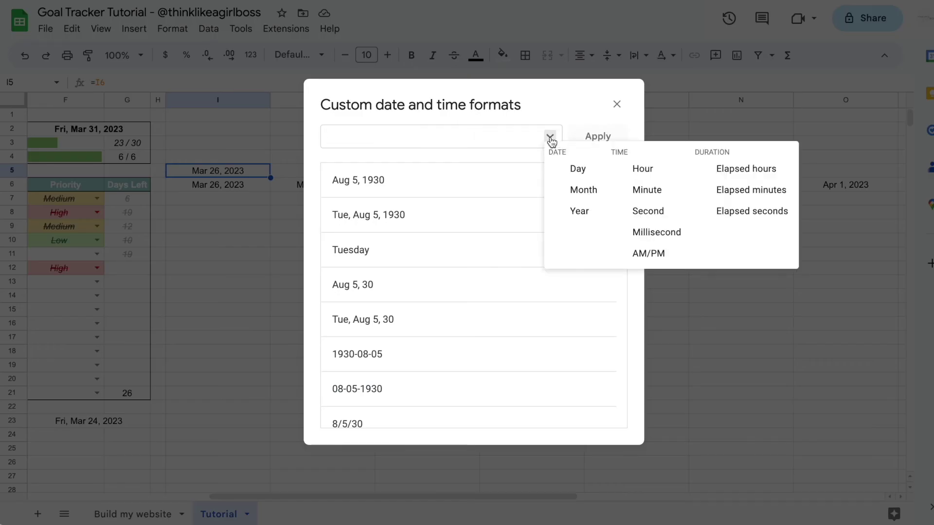
left_click(589, 173)
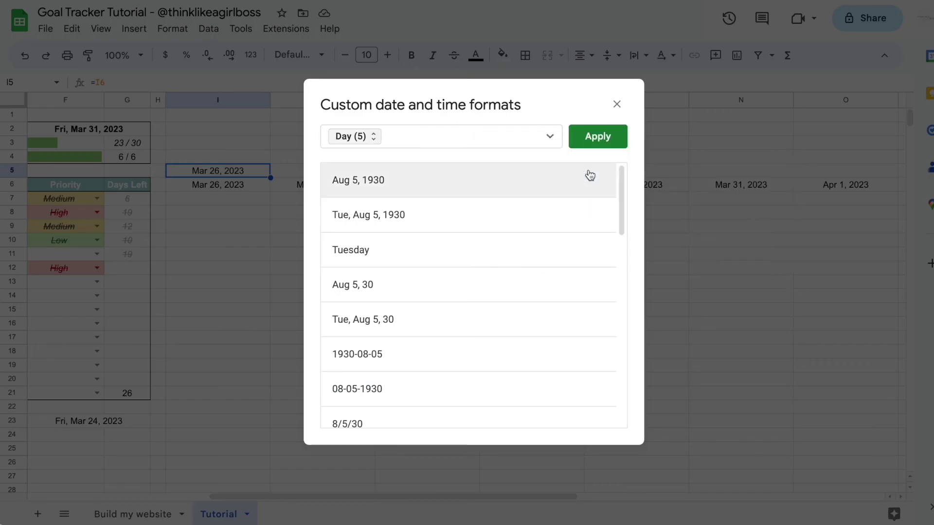
left_click(376, 141)
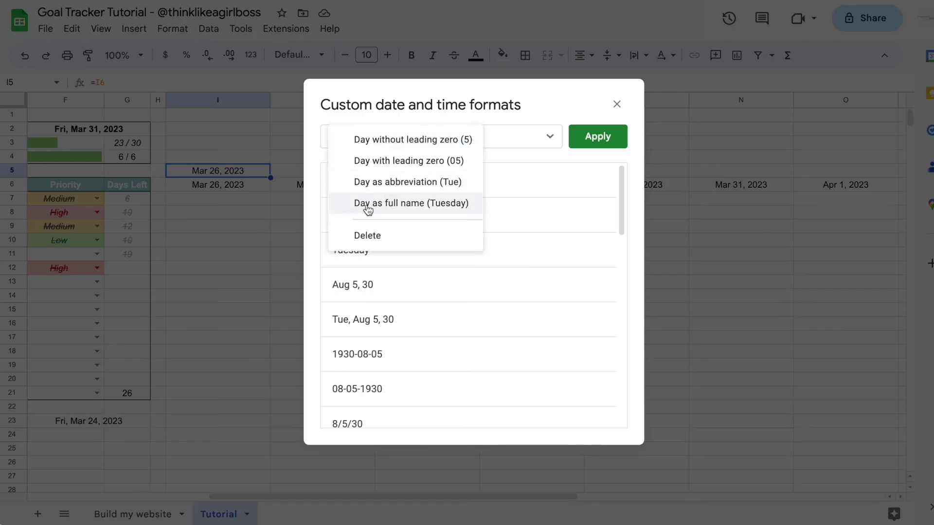
left_click(405, 208)
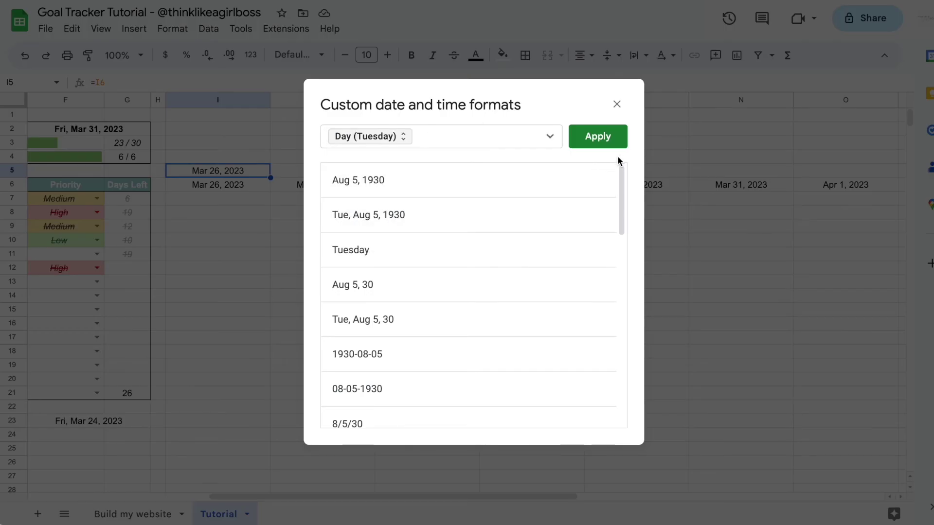
left_click(619, 143)
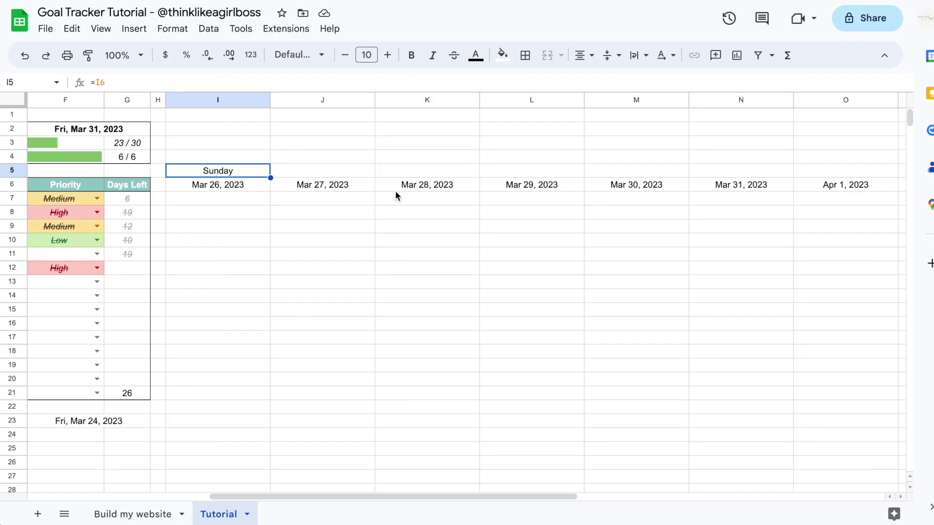
Step: Fill the weekday formula from I5 across to O5 and set the start date in I6 to Mar 24, 2023
scroll(396, 194, "right", 2)
scroll(395, 194, "left", 5)
scroll(603, 191, "right", 5)
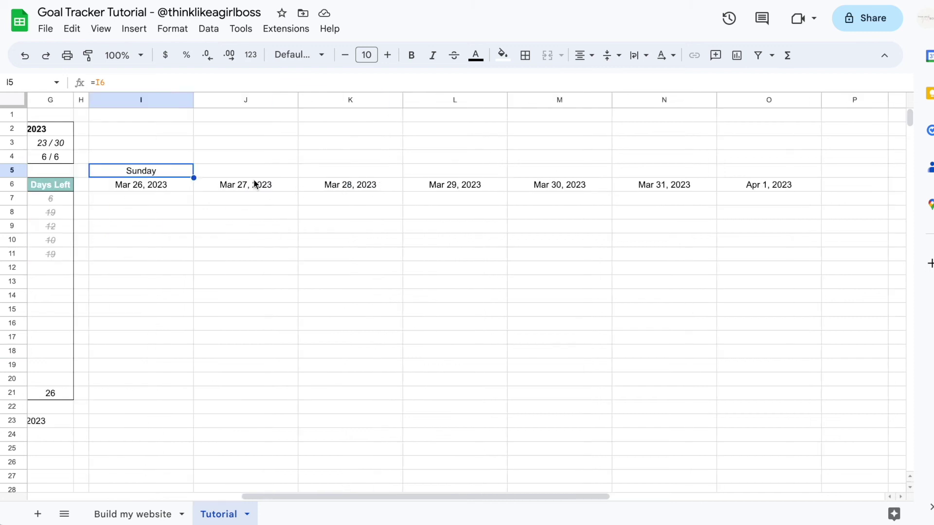
left_click_drag(194, 178, 753, 169)
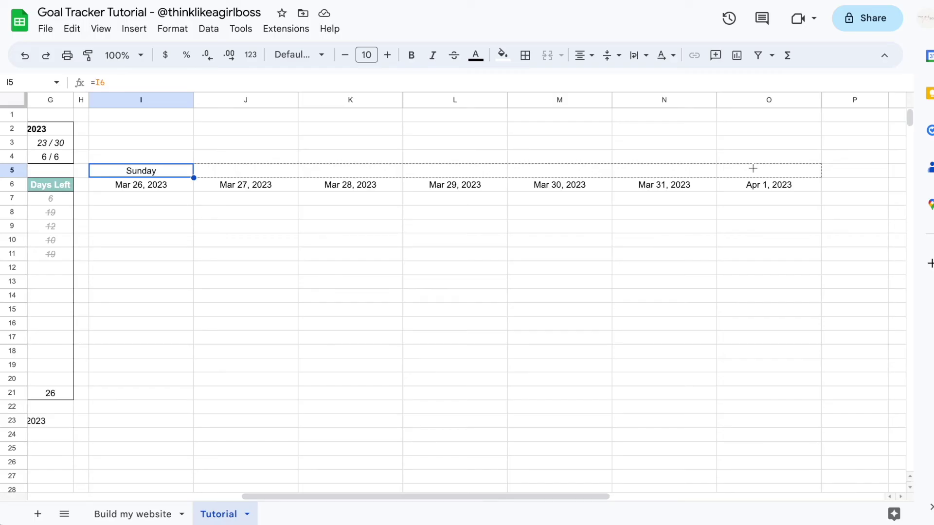
left_click_drag(754, 168, 755, 172)
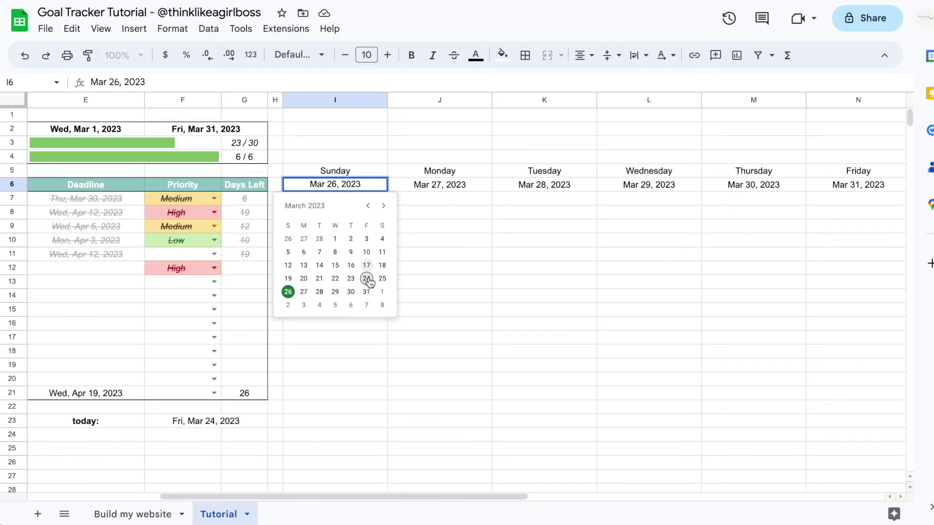
left_click(370, 283)
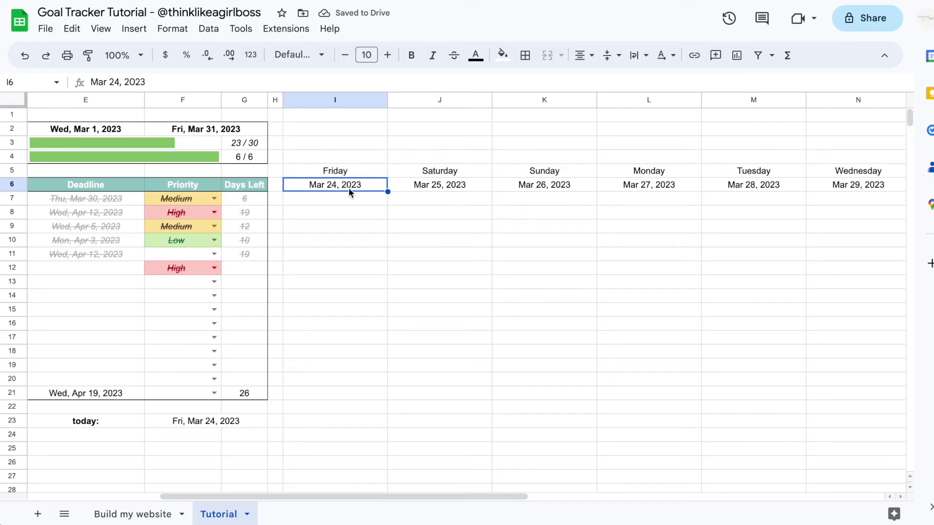
Step: Add a black outer border around the weekly calendar range I5:O21
scroll(354, 175, "right", 2)
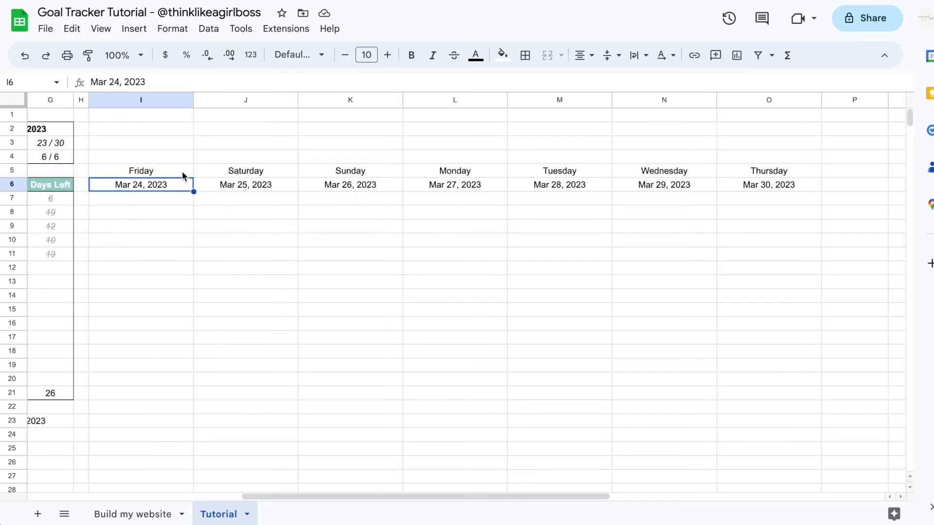
left_click_drag(171, 173, 752, 397)
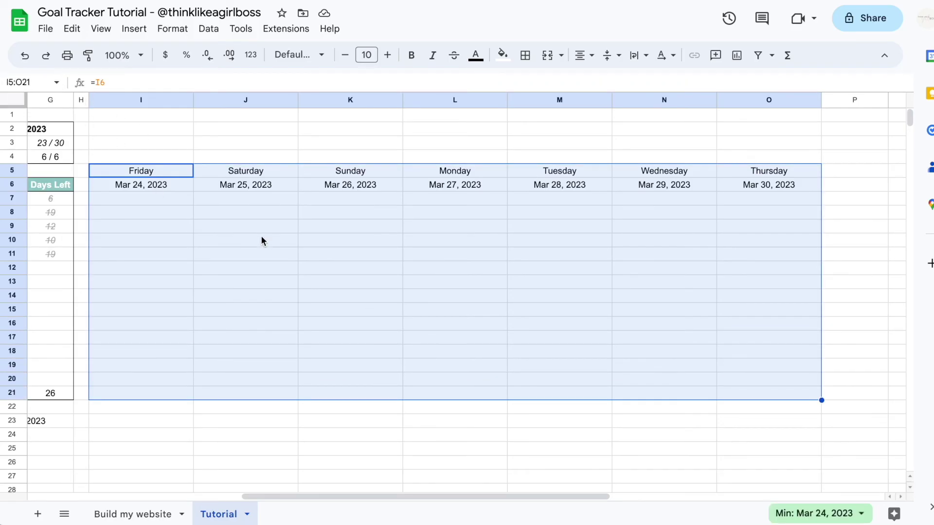
left_click(530, 57)
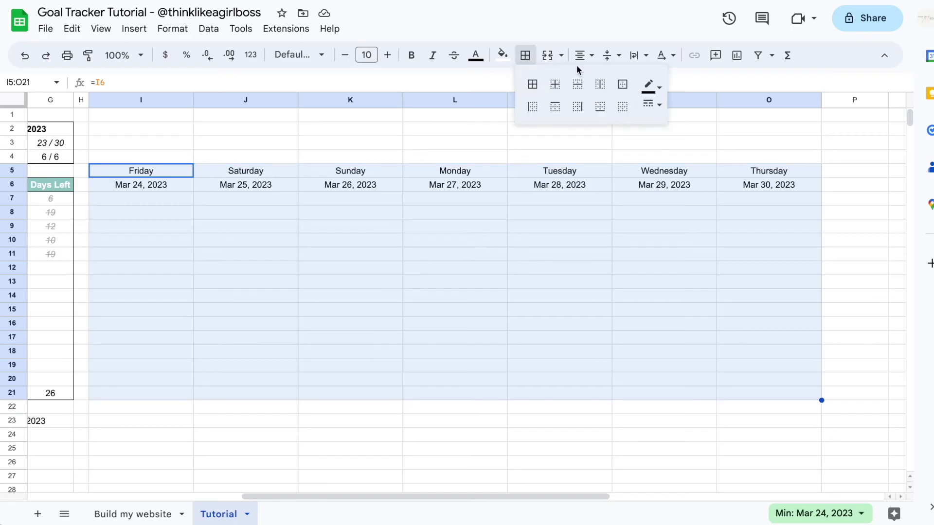
left_click(651, 87)
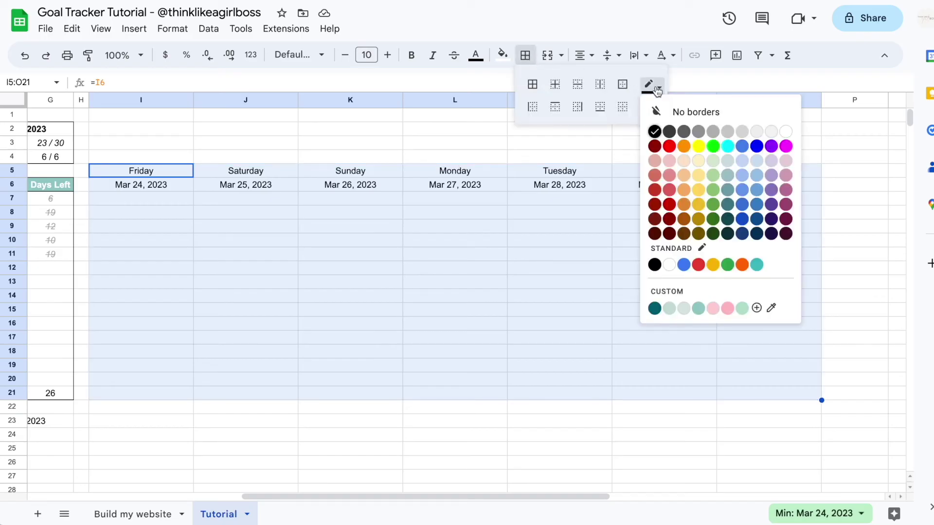
left_click(626, 86)
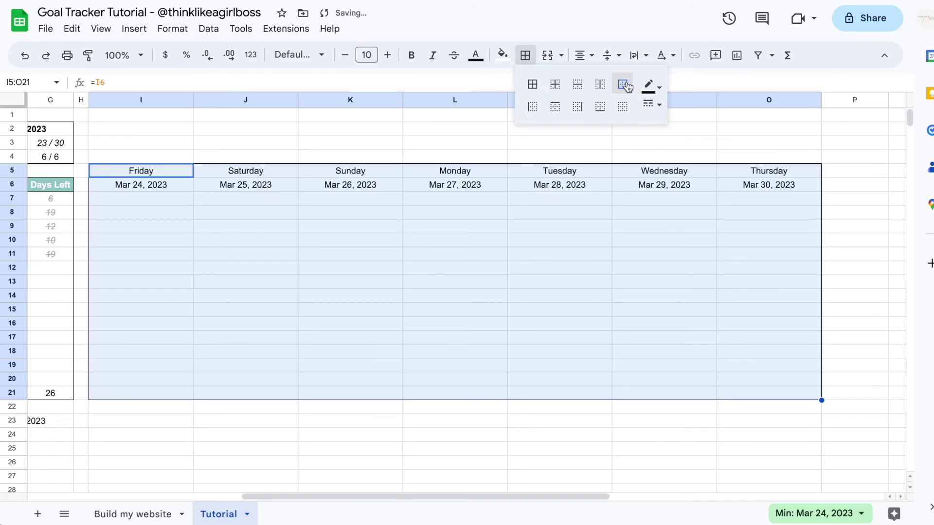
Step: Add an outer border around the first day column of the calendar, I5:I21
left_click(331, 232)
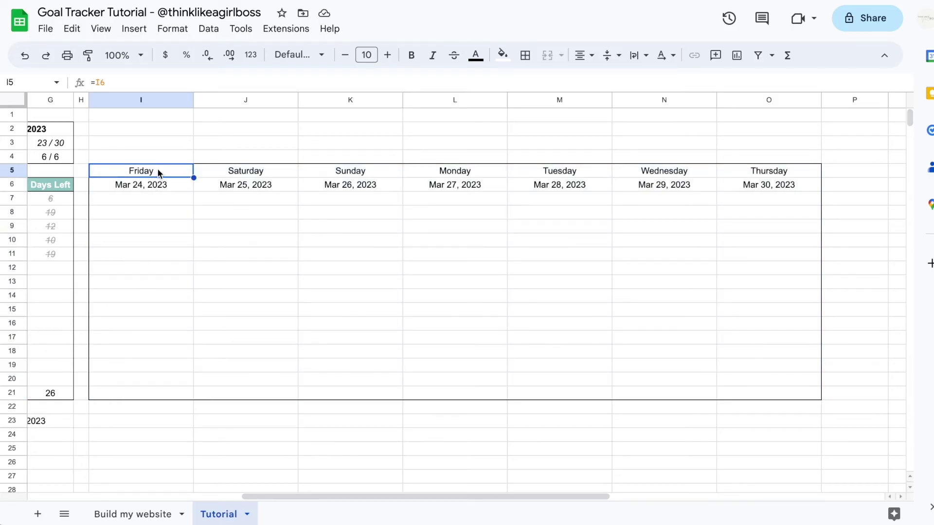
left_click_drag(158, 172, 166, 393)
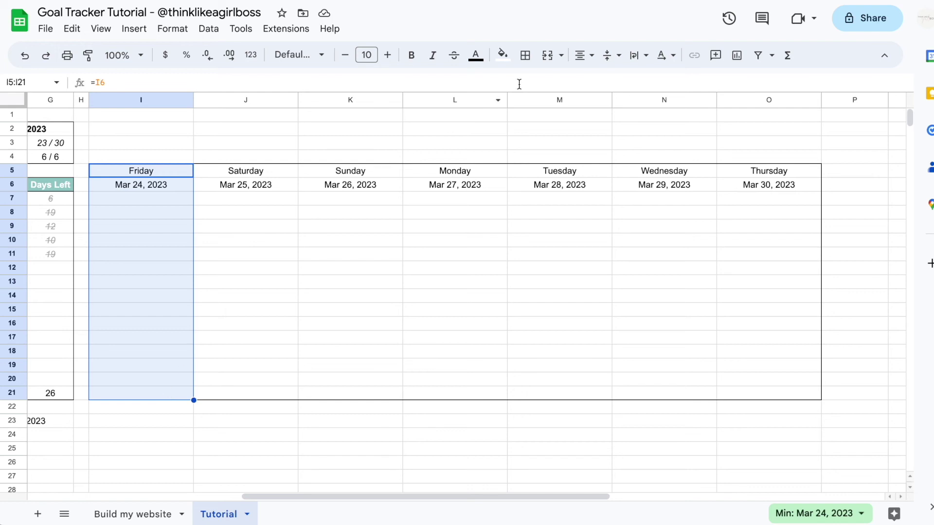
left_click(525, 55)
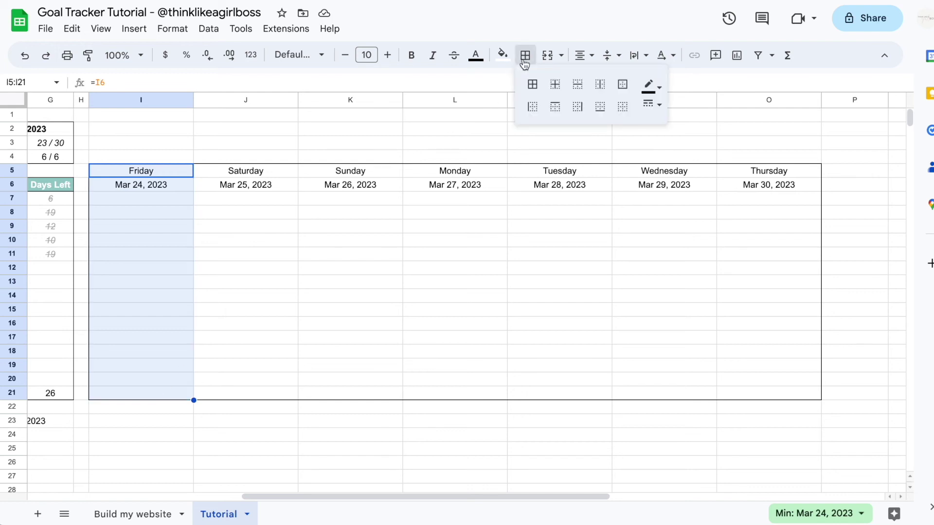
left_click(623, 88)
left_click(246, 309)
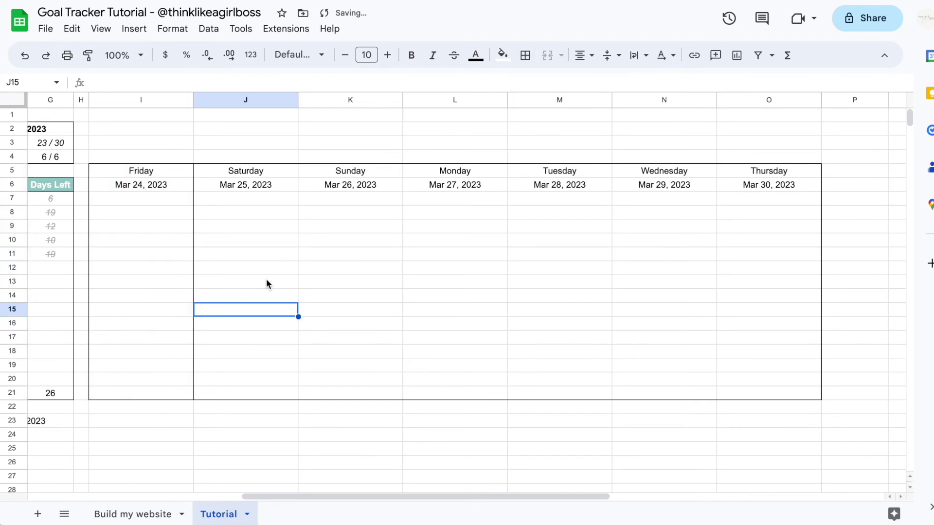
Step: Add an outer border around the weekday and date header cells I5:I6
left_click_drag(159, 173, 159, 184)
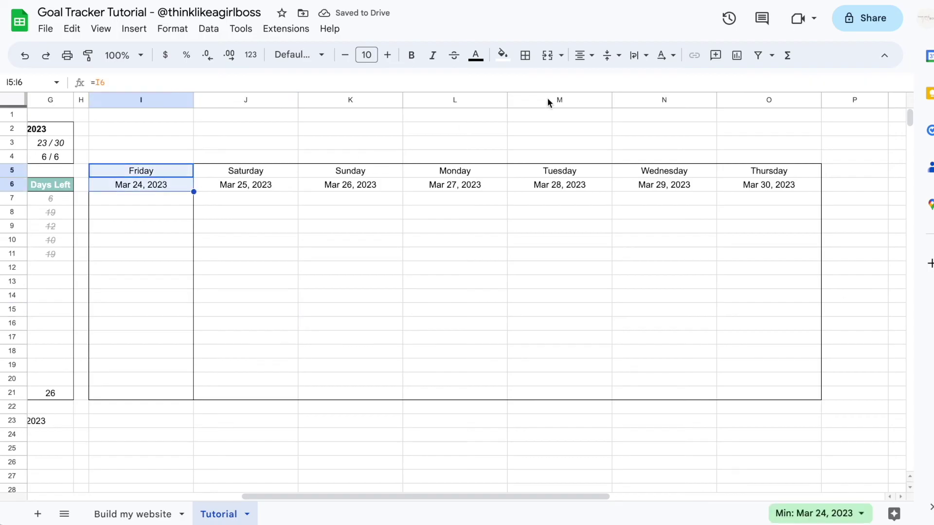
left_click(531, 62)
left_click(627, 84)
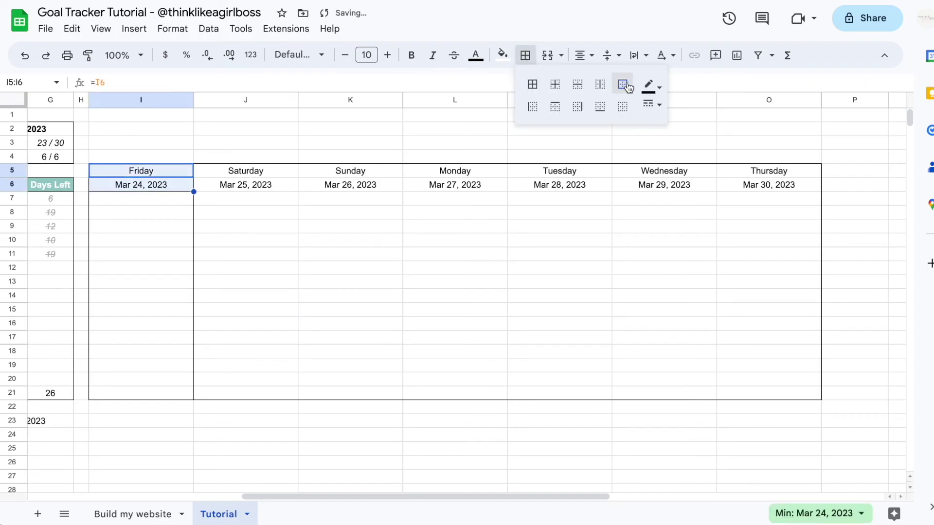
left_click(356, 249)
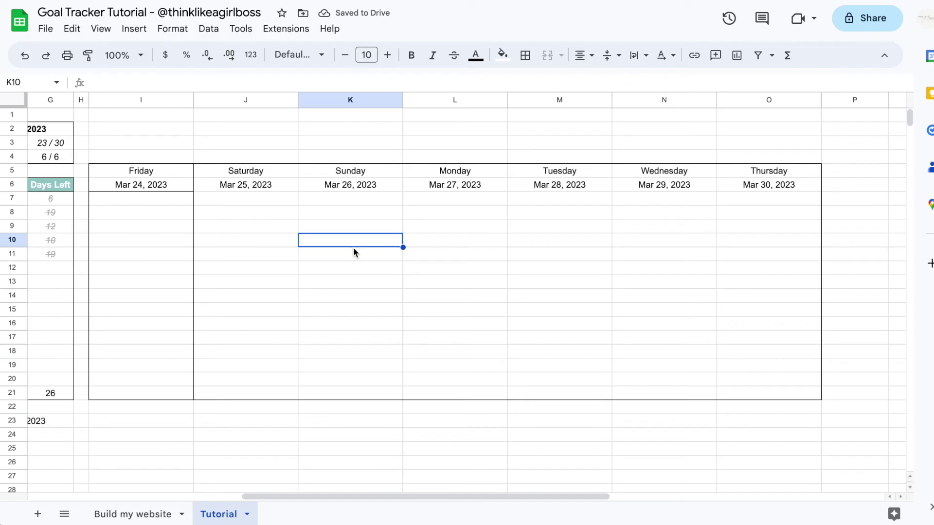
Step: Fill the date cell I6 with the lightest magenta
left_click(151, 186)
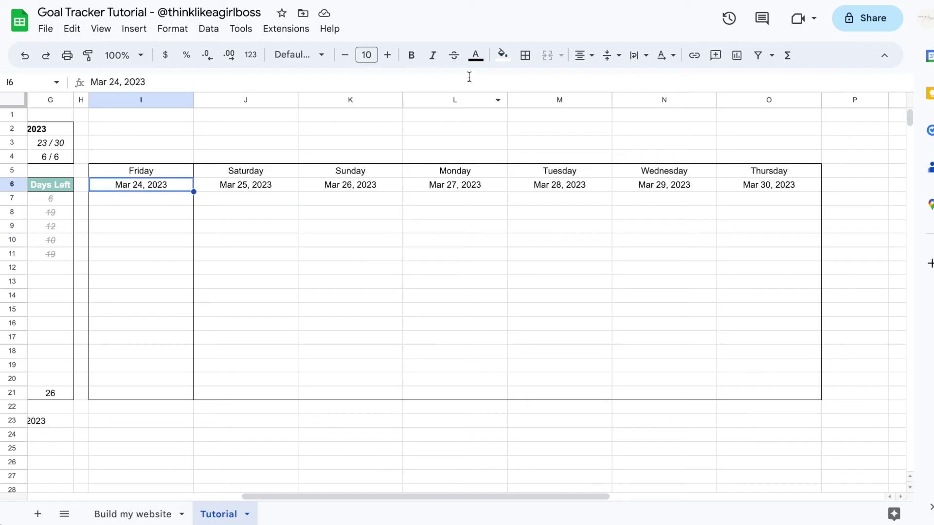
left_click(501, 54)
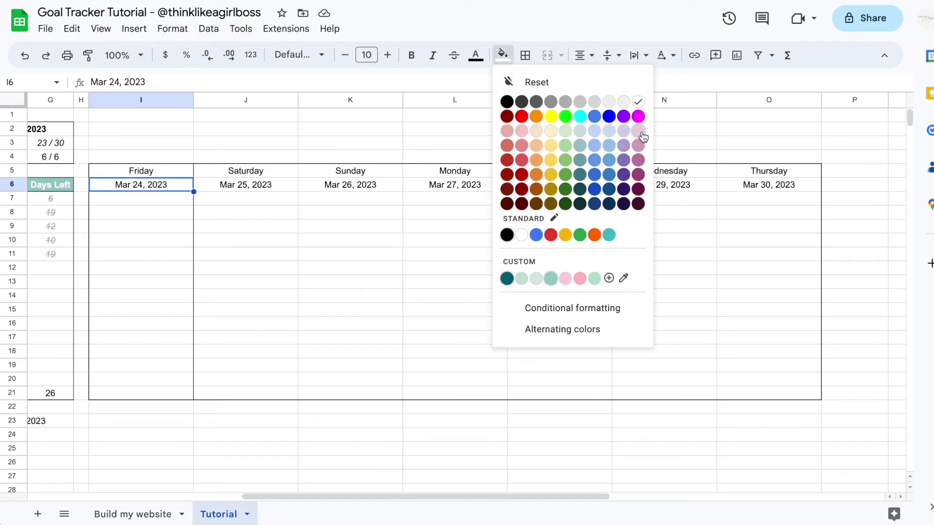
left_click(639, 131)
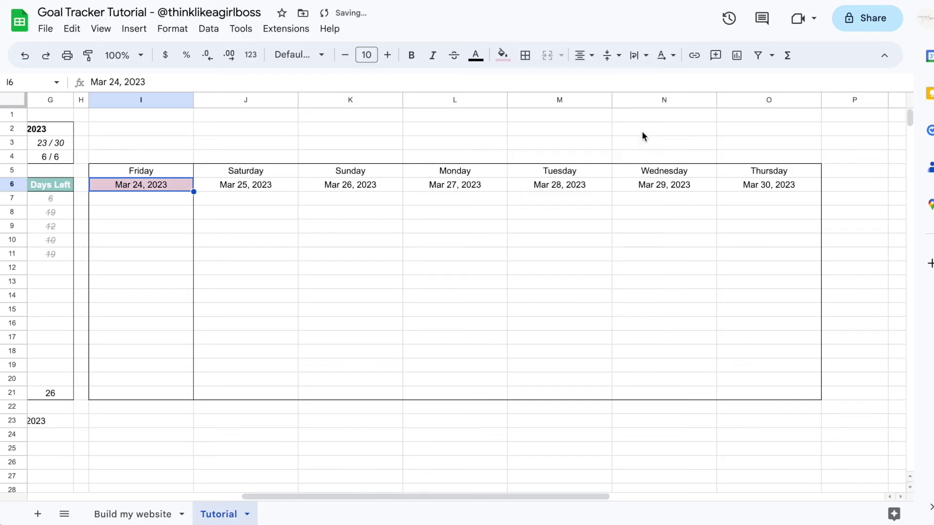
Step: Format the weekday cell I5 with a dark magenta fill and bold white text at size 12
left_click(159, 172)
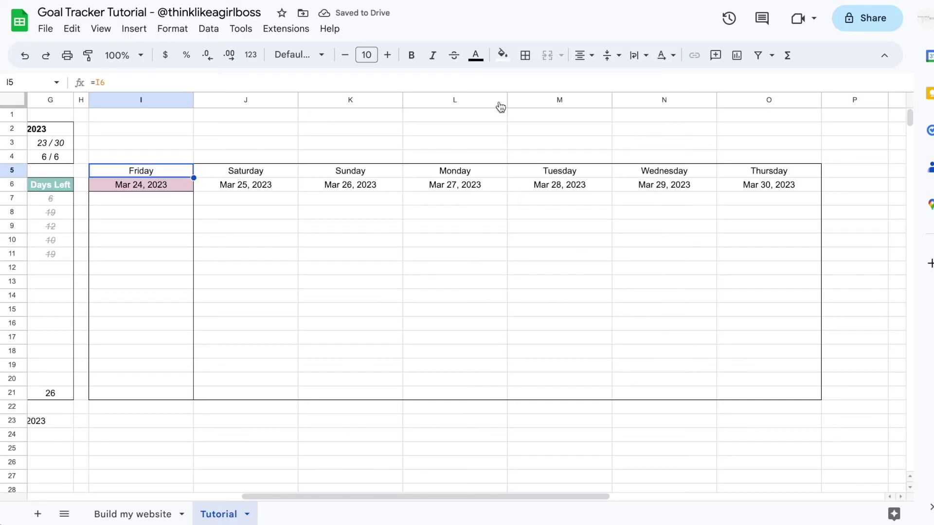
left_click(502, 55)
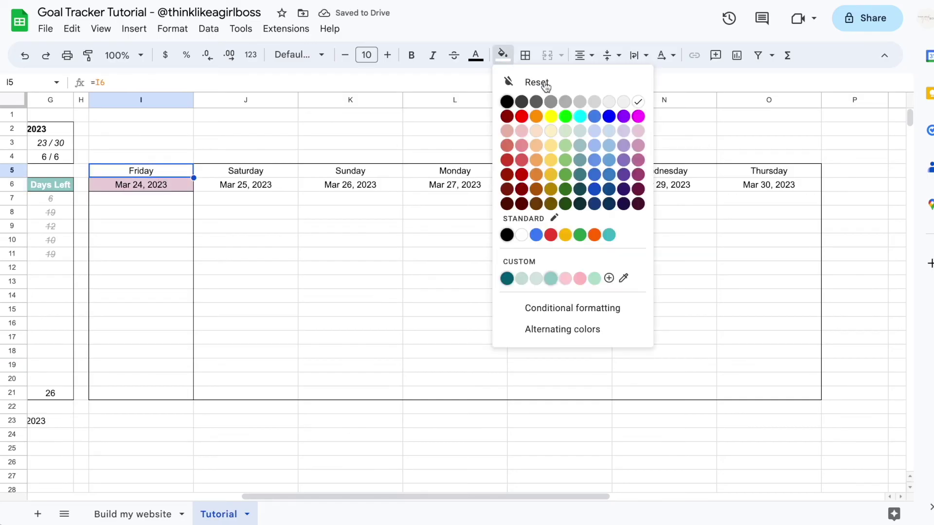
left_click(639, 175)
left_click(412, 55)
left_click(476, 55)
left_click(611, 102)
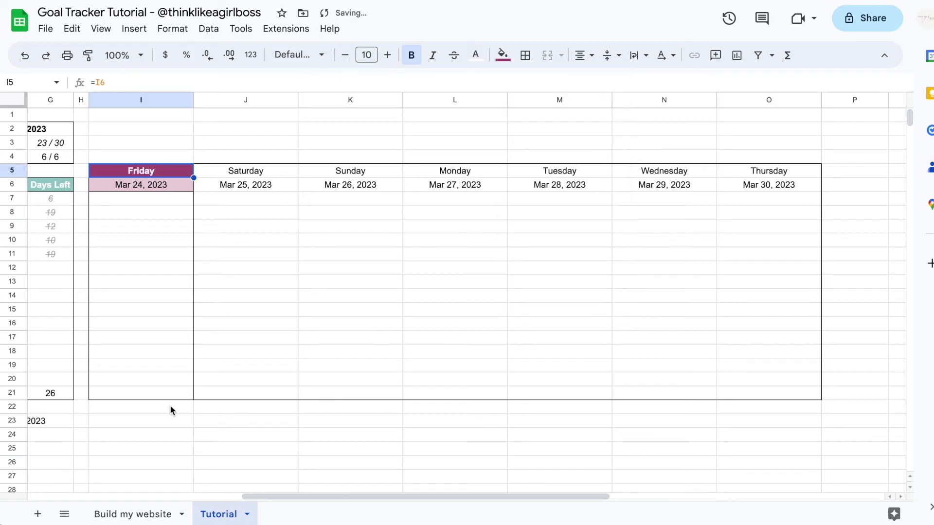
left_click(375, 55)
type("12")
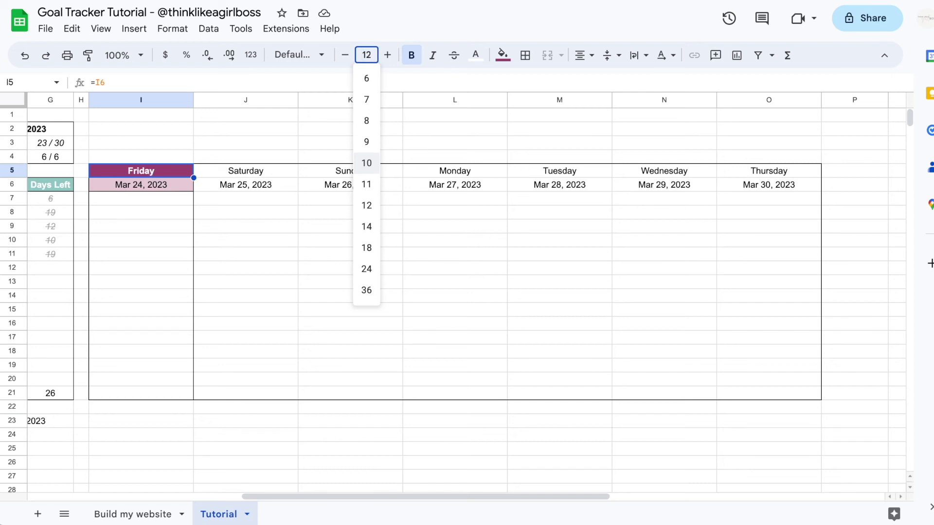
key("Return")
left_click(352, 252)
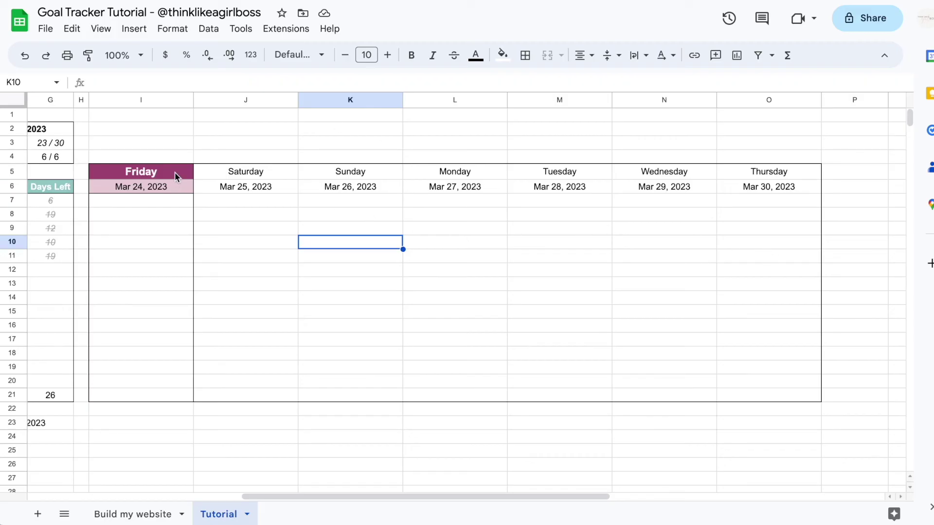
Step: Try to copy the formatting of I5:I21 across J5:O5 with Paint format and undo it
left_click_drag(173, 174, 174, 396)
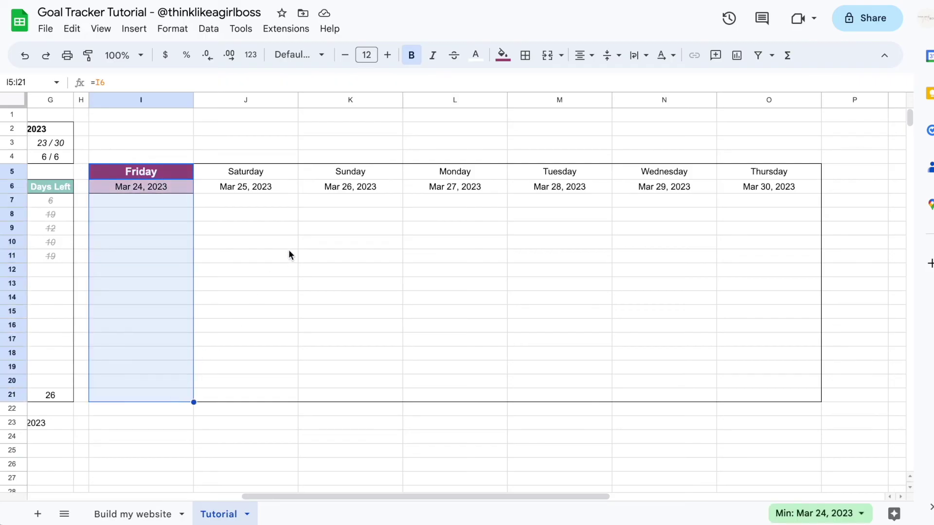
left_click(91, 59)
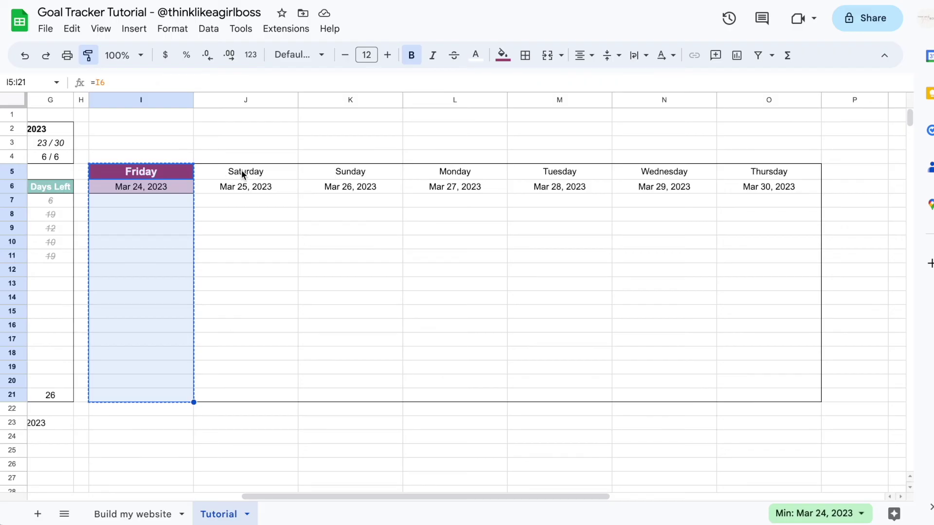
left_click_drag(247, 170, 349, 169)
left_click_drag(412, 170, 521, 171)
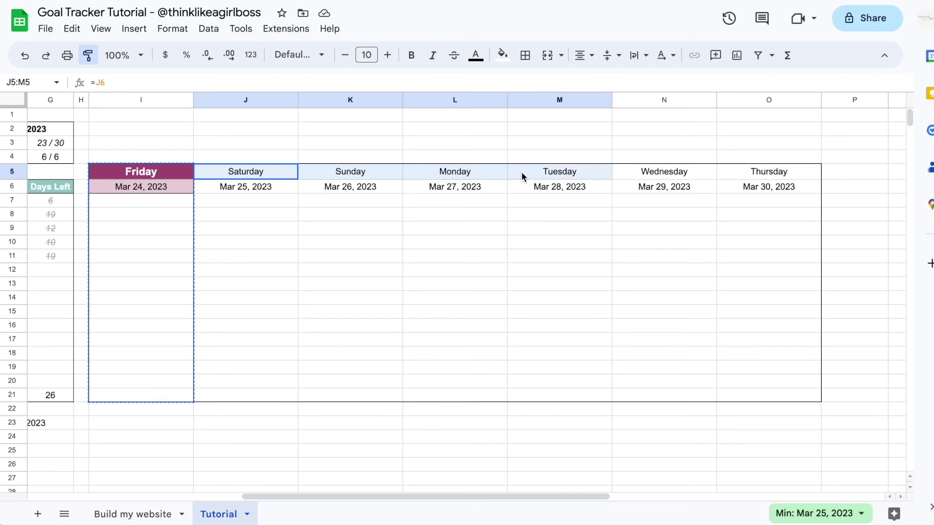
left_click_drag(600, 175, 751, 171)
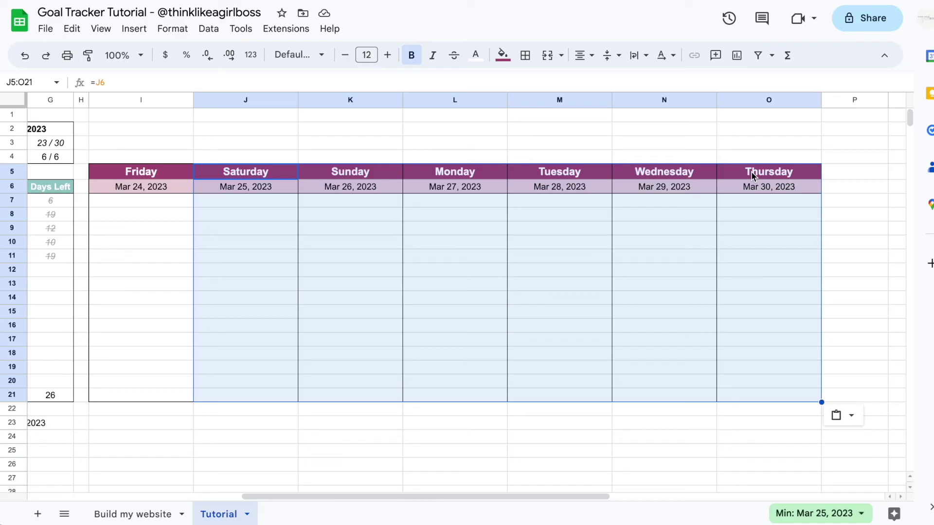
key("ctrl+z")
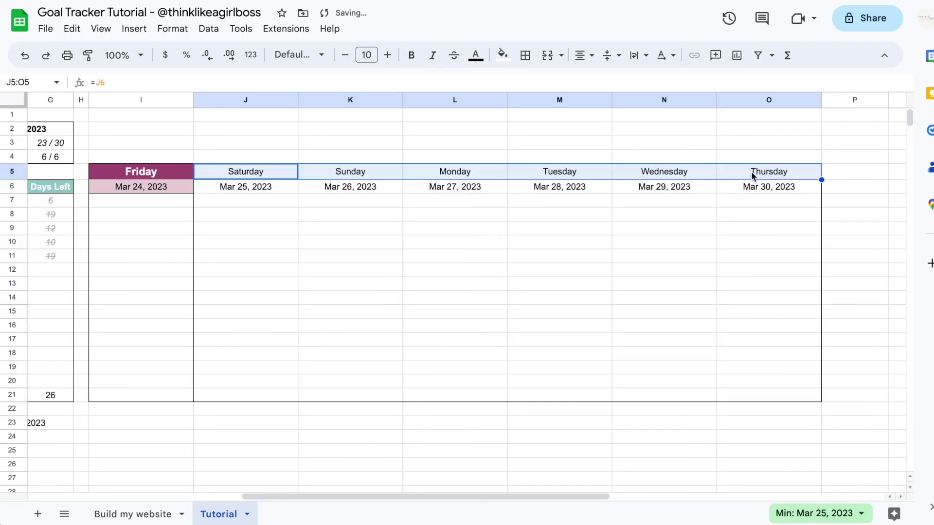
Step: Copy I5:I21 and paste only its format onto the remaining day columns starting at J5:O5
left_click_drag(159, 171, 139, 400)
key("ctrl+c")
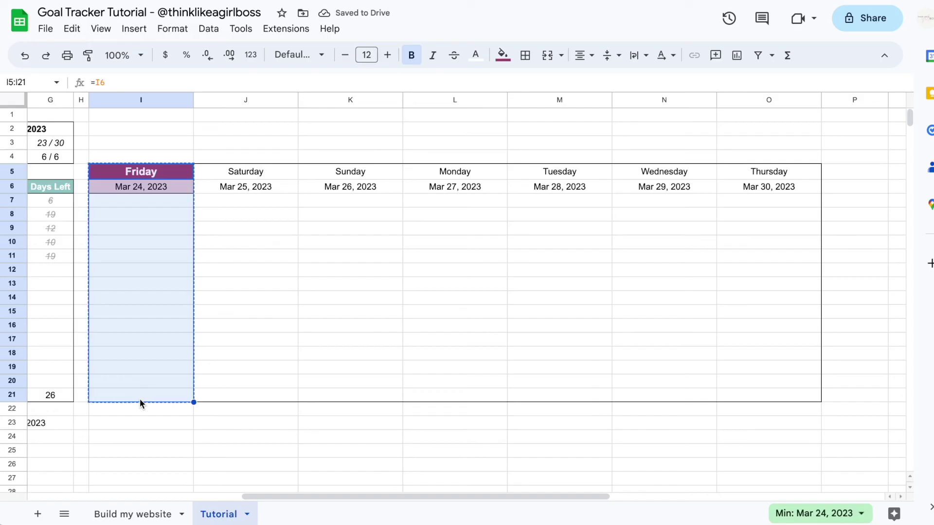
left_click_drag(232, 170, 741, 173)
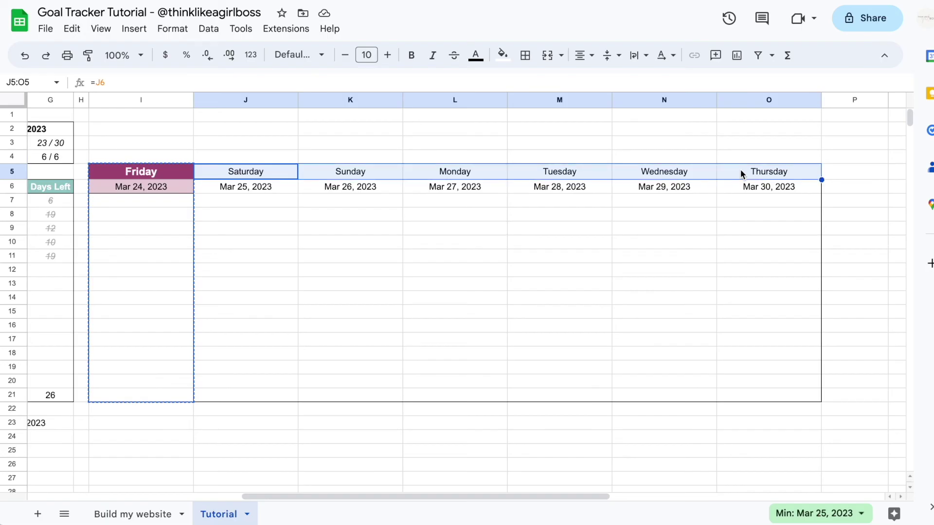
right_click(741, 174)
mouse_move(774, 200)
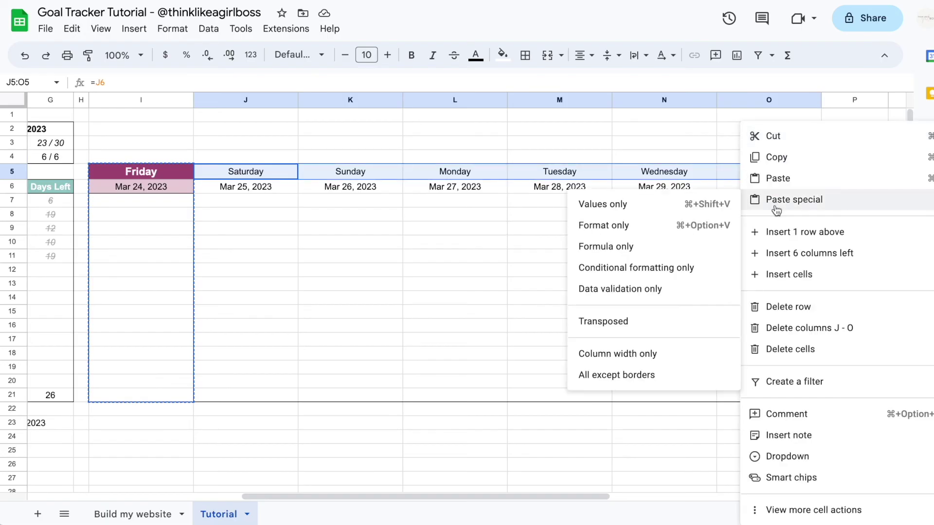
left_click(686, 226)
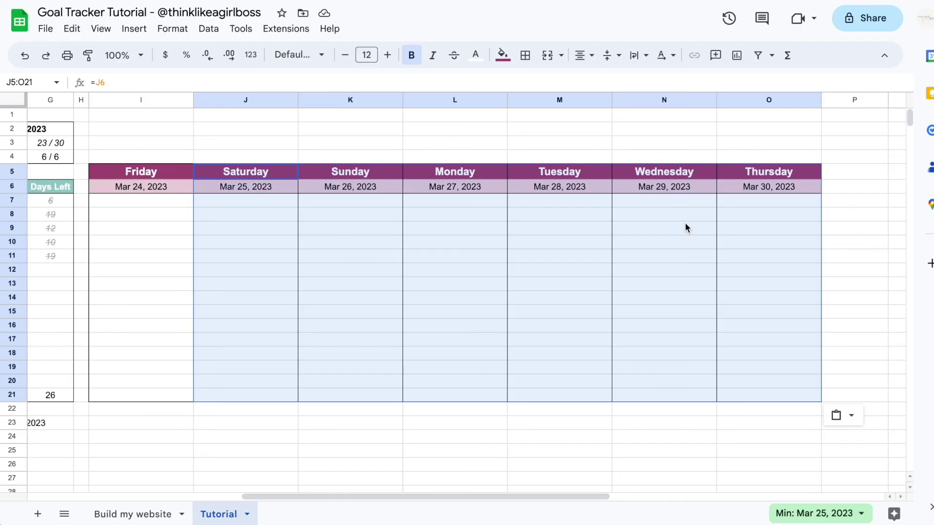
scroll(672, 222, "left", 5)
left_click(658, 218)
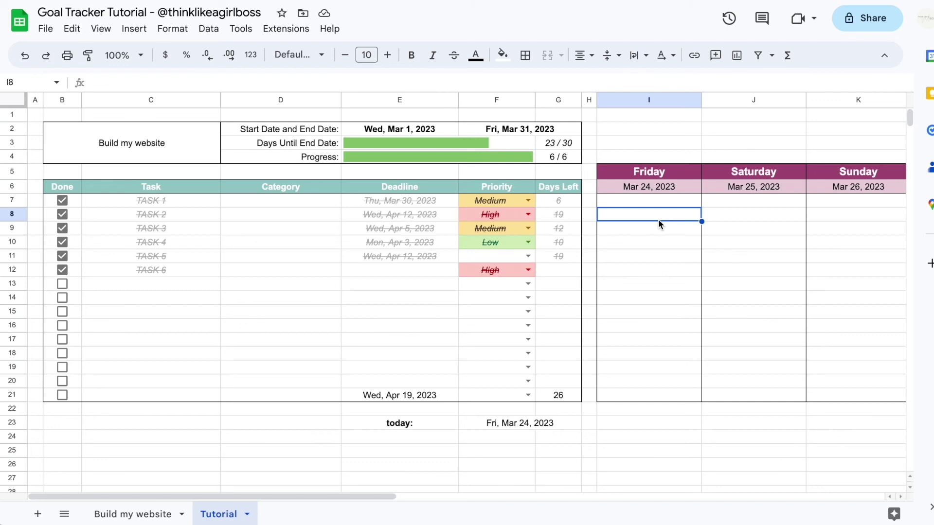
key("Up")
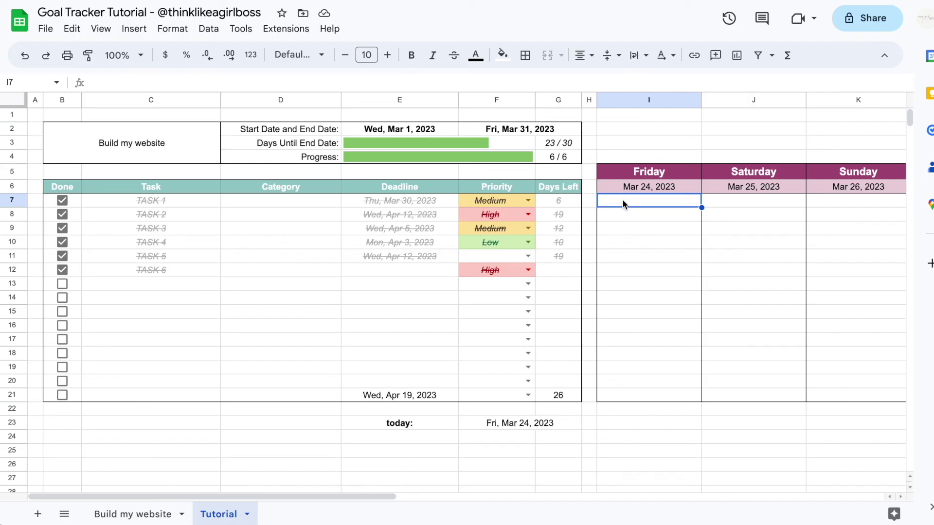
left_click_drag(623, 200, 628, 339)
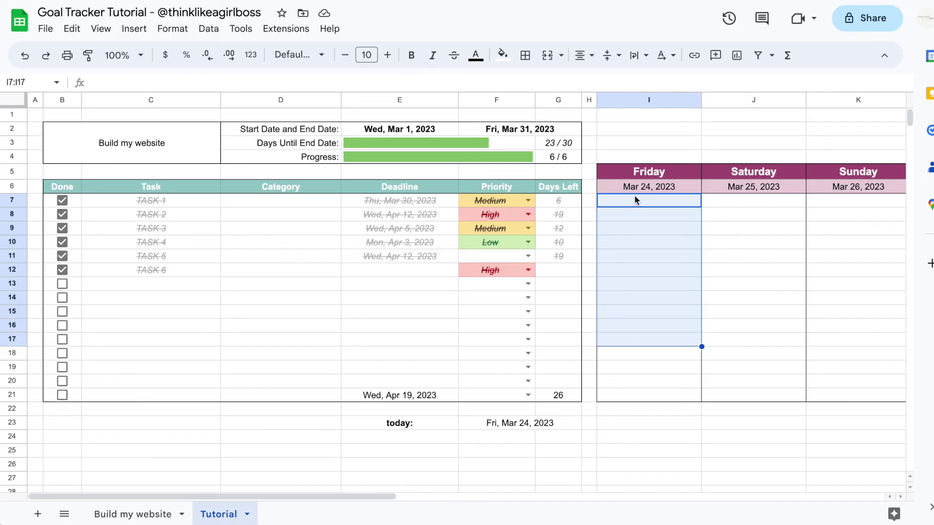
left_click(624, 187)
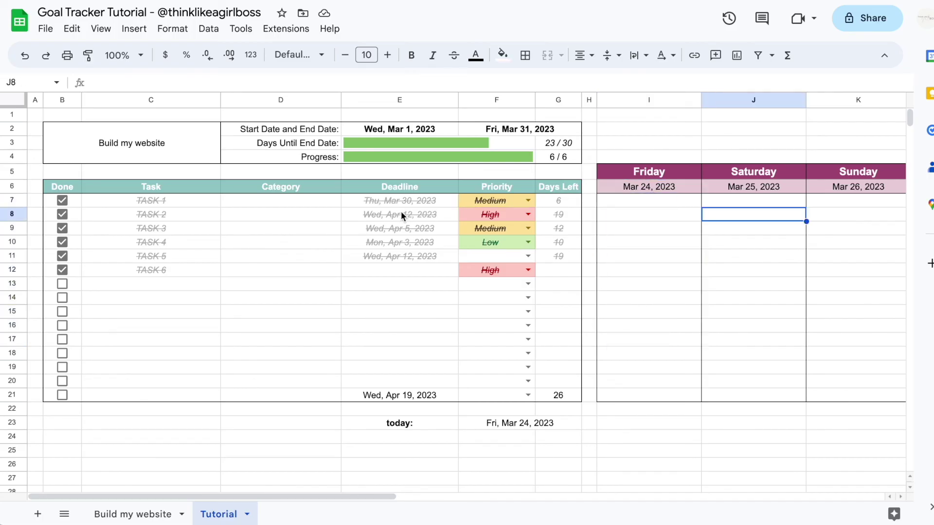
Step: Uncheck the Done boxes of TASK 1 through TASK 6
left_click(63, 270)
left_click(62, 256)
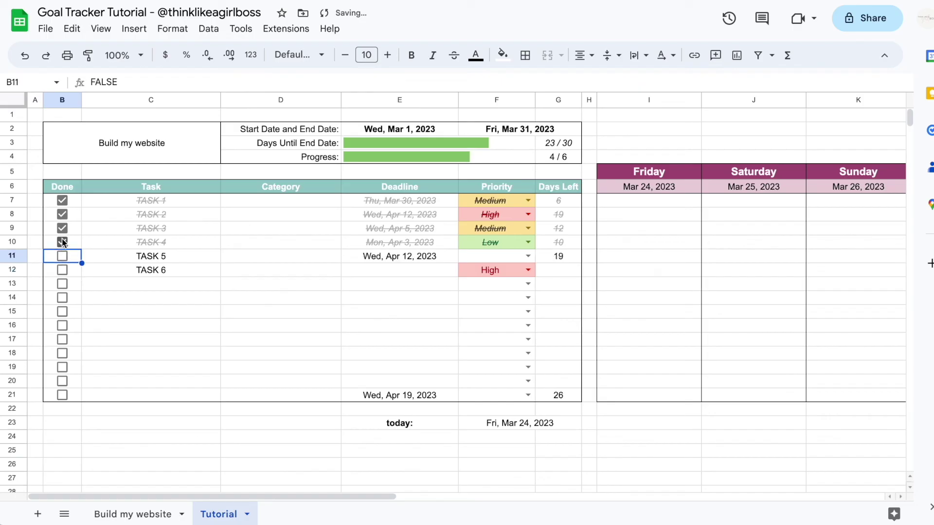
left_click(62, 243)
left_click(62, 228)
left_click(63, 214)
left_click(62, 200)
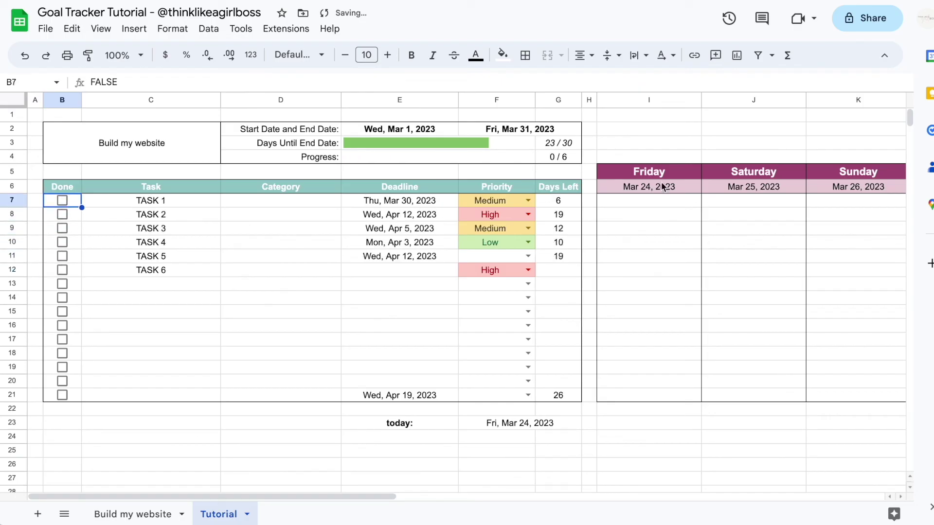
Step: Set the deadline of TASK 2 to Mar 24, 2023 and those of TASK 3 and TASK 1 to Mar 25, 2023
double_click(412, 215)
left_click(432, 236)
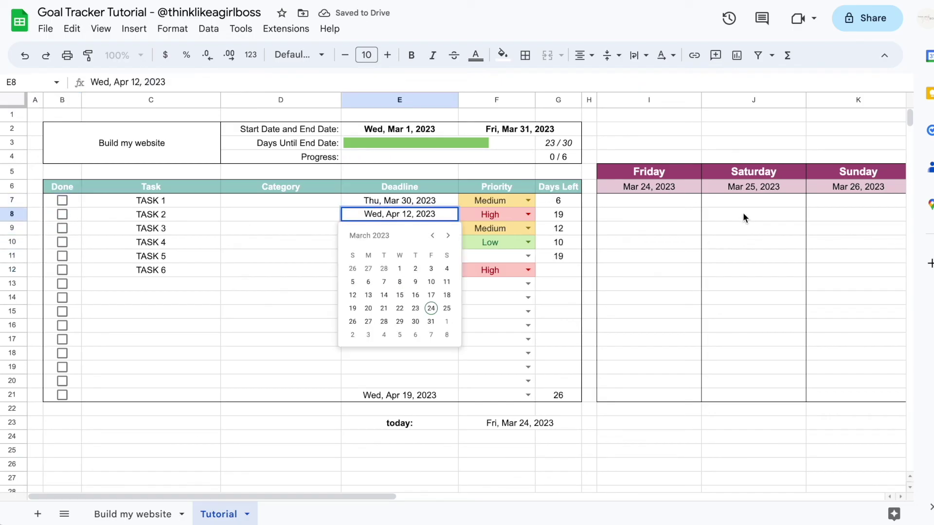
left_click(431, 308)
double_click(404, 227)
left_click(428, 250)
left_click(444, 322)
double_click(410, 200)
left_click(445, 294)
Step: Set the deadlines of TASK 4 and TASK 5 to Mar 26, 2023
double_click(387, 242)
left_click(431, 266)
left_click(353, 350)
double_click(388, 257)
left_click(431, 278)
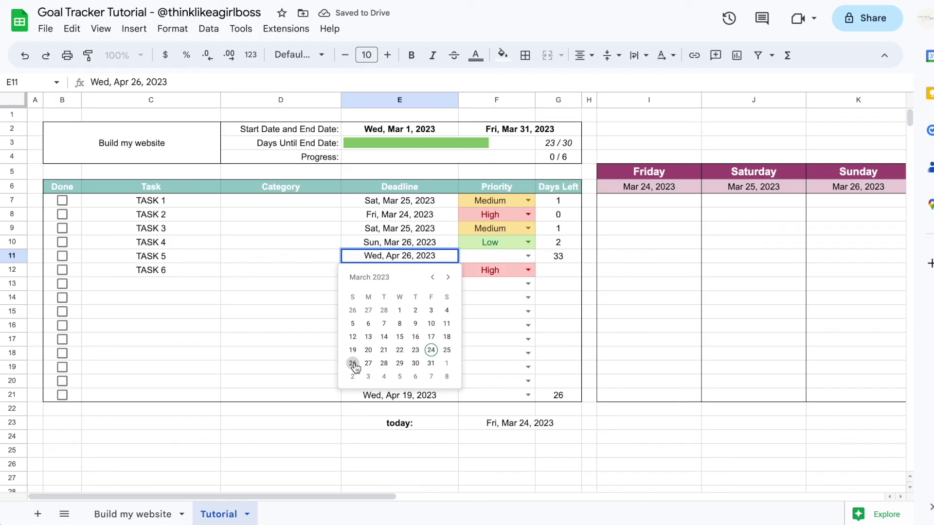
left_click(355, 364)
left_click(385, 329)
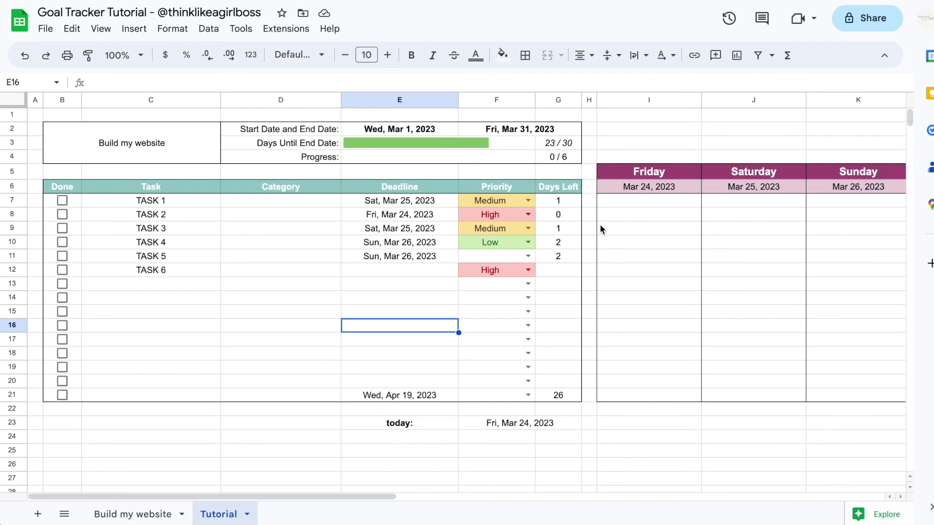
Step: Enter =FILTER(C7:C21,E7:E21=I6) in I7 to list the tasks due on the Friday date
left_click(616, 202)
type("=FILT")
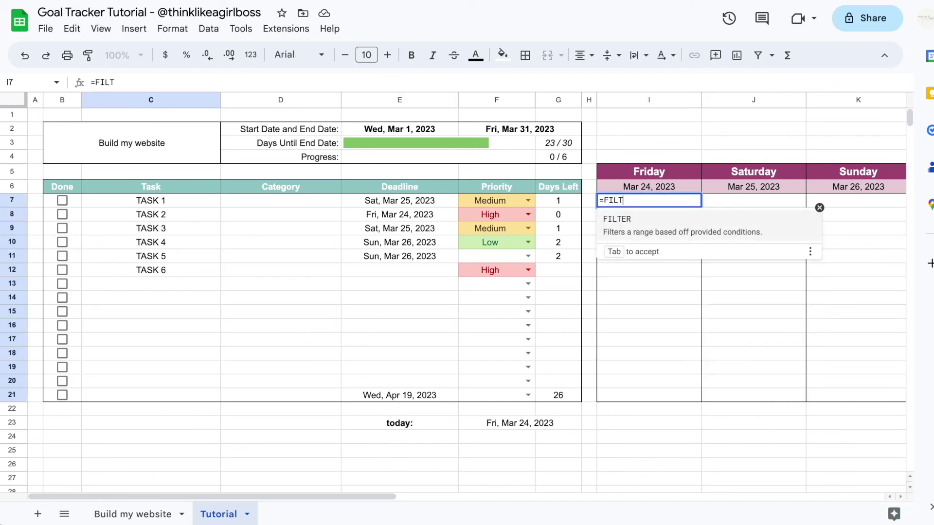
type("ER(")
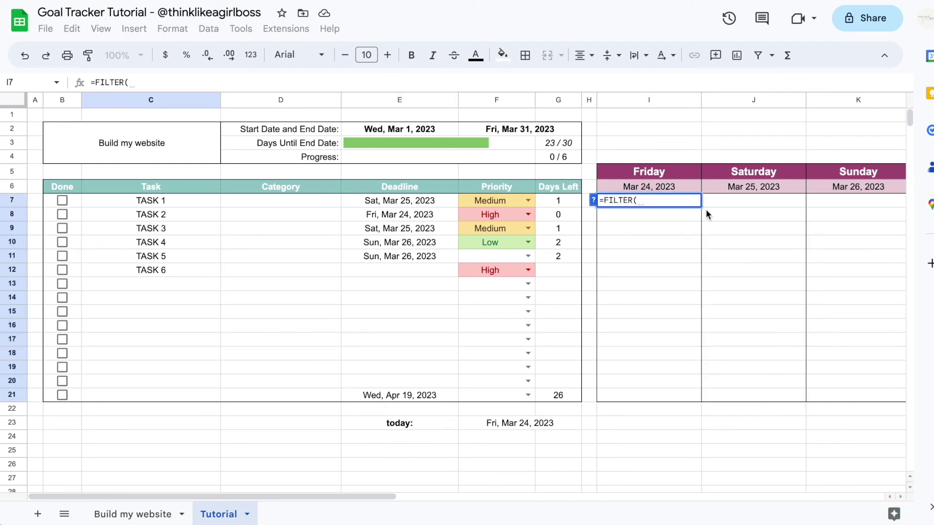
left_click(594, 201)
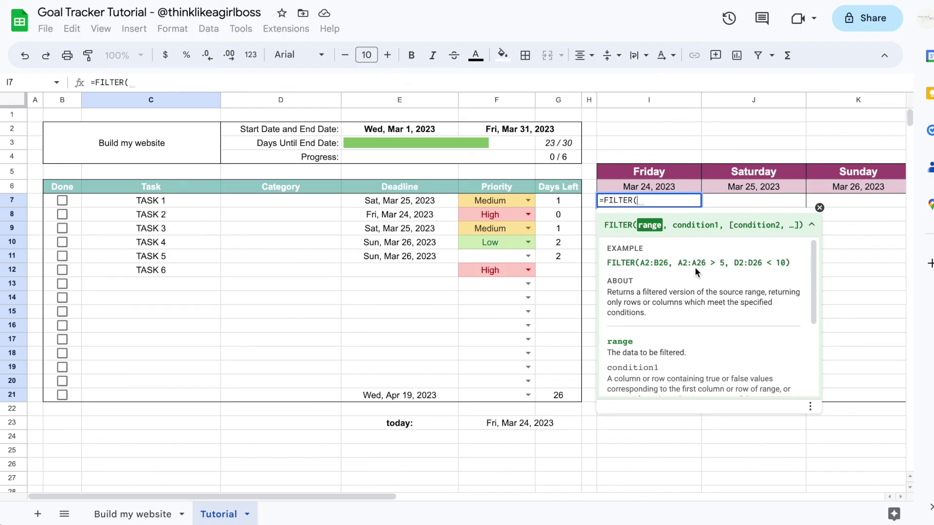
left_click_drag(197, 203, 182, 395)
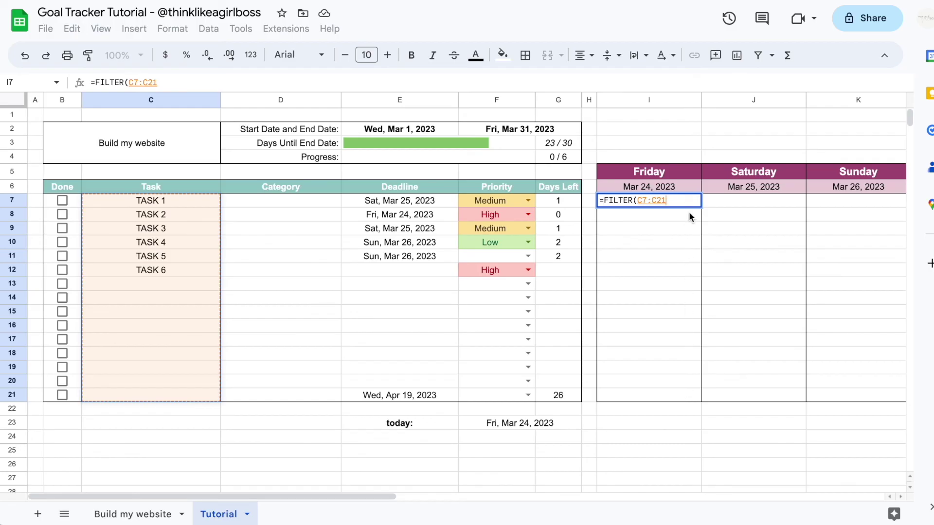
type(",")
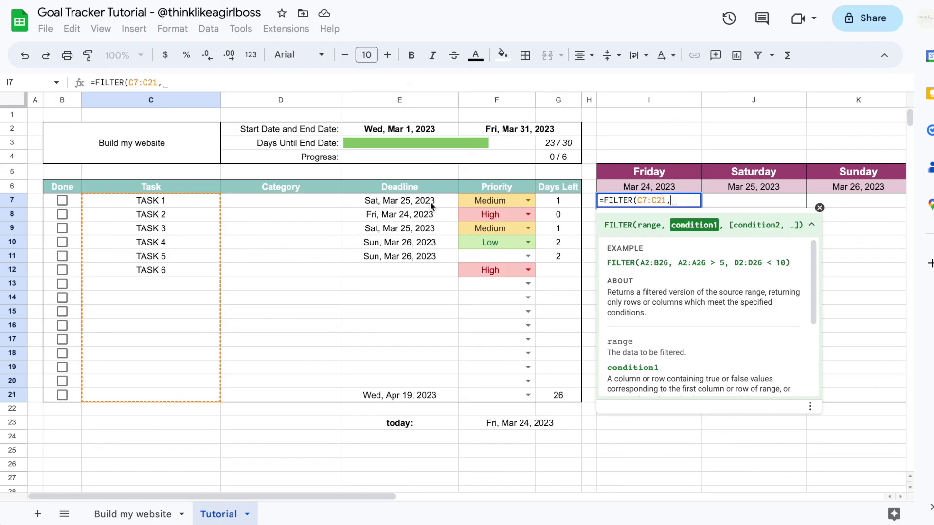
left_click_drag(430, 200, 410, 397)
type("=")
left_click(628, 187)
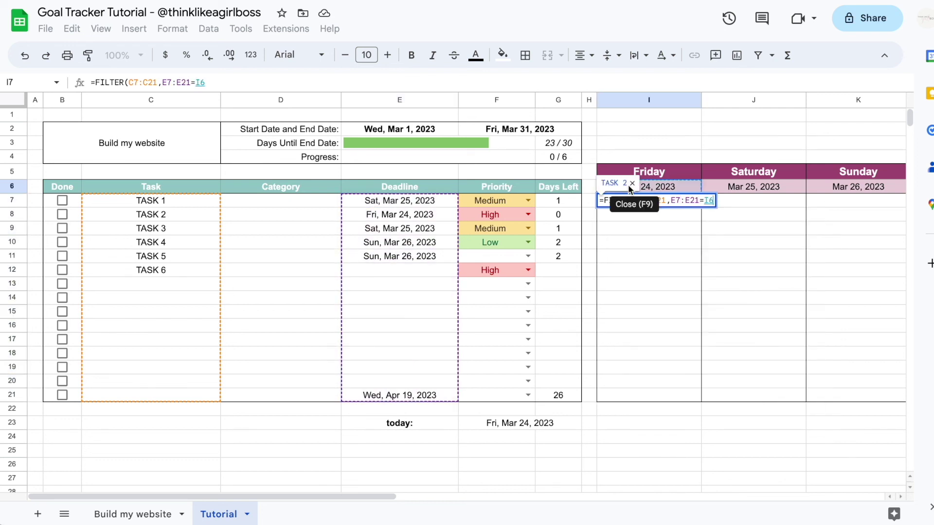
type(")")
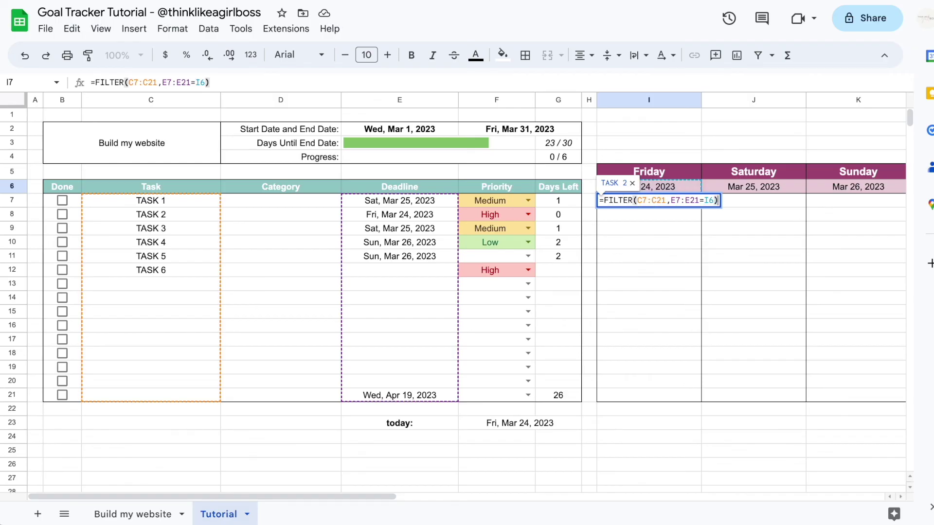
key("Return")
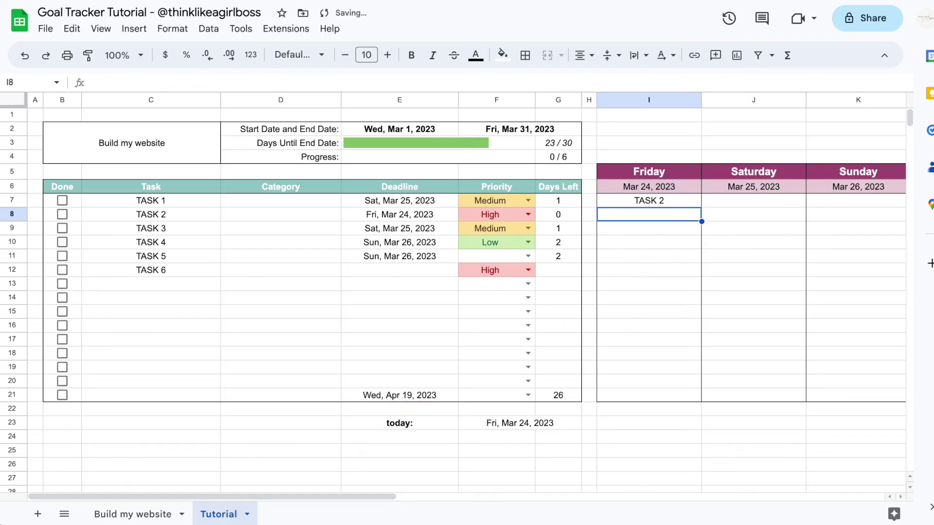
key("Up")
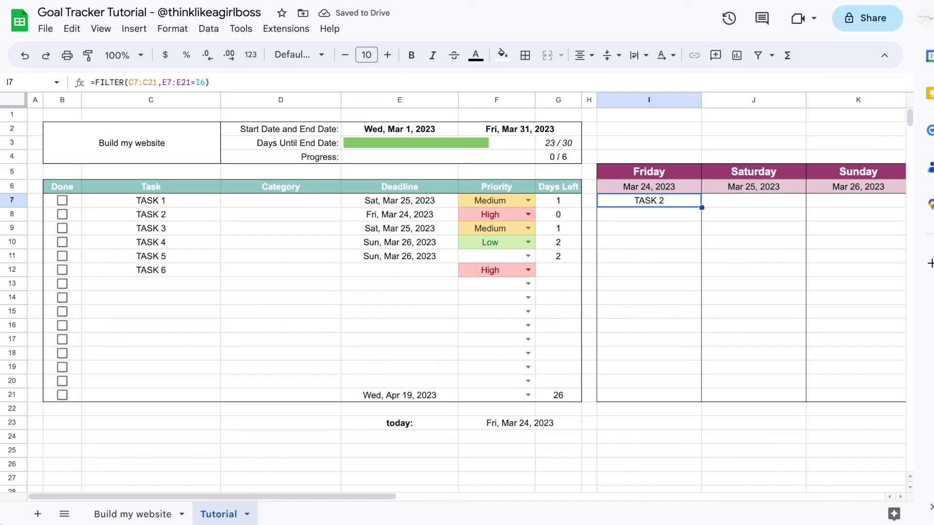
Step: Set the deadlines of TASK 1 and TASK 3 to Mar 24, 2023
double_click(417, 202)
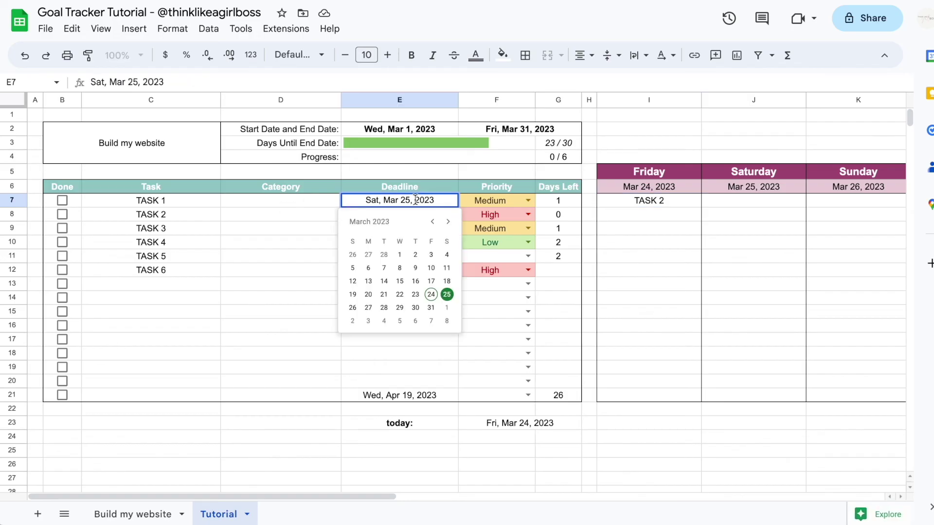
left_click(431, 294)
double_click(420, 228)
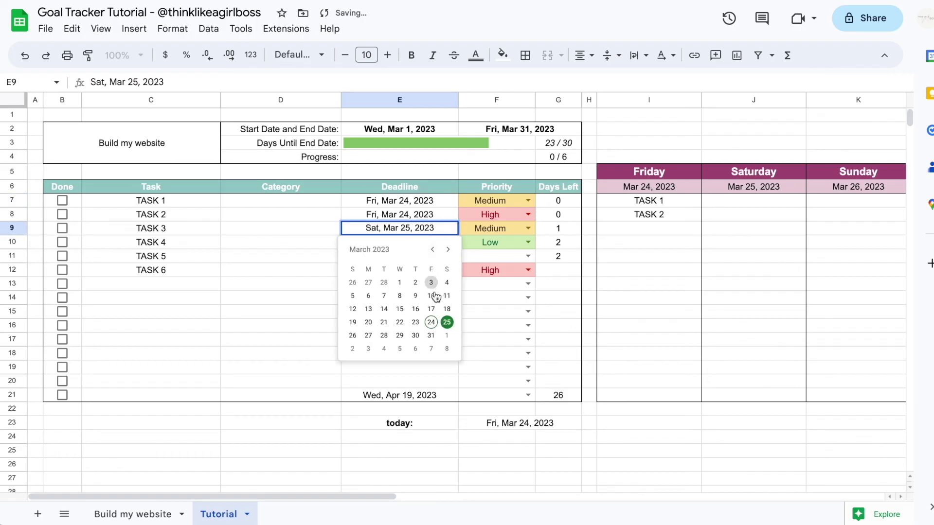
left_click(433, 319)
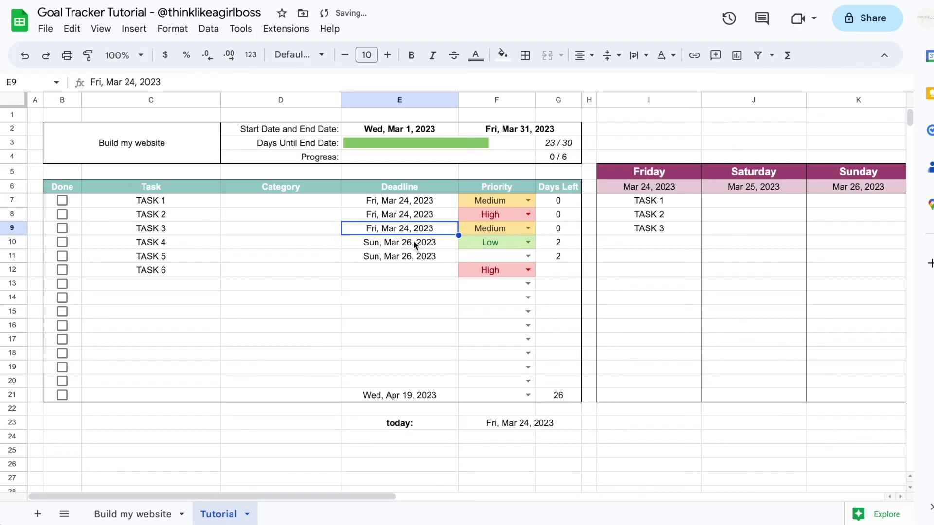
Step: Try copying the FILTER formula from I7 into J7 under Saturday, inspect its references and clear J7
left_click(652, 206)
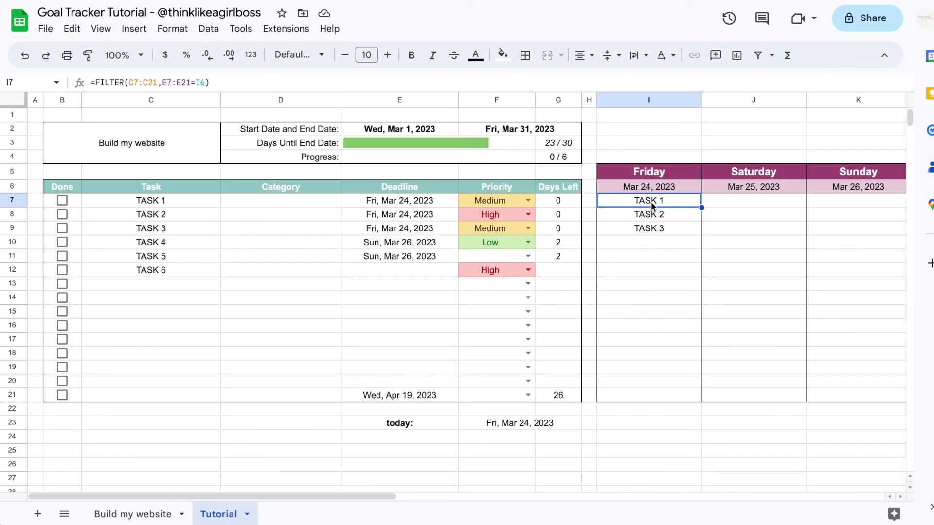
left_click_drag(701, 208, 754, 205)
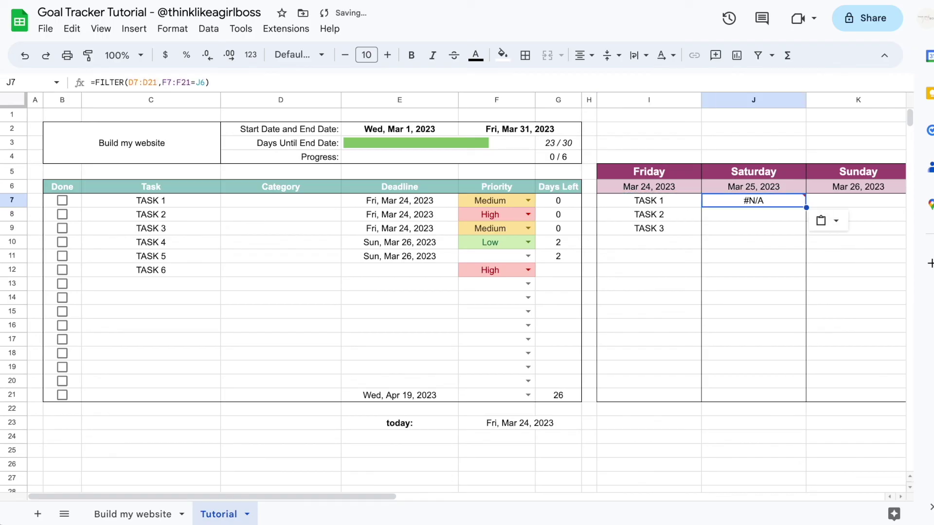
left_click(206, 81)
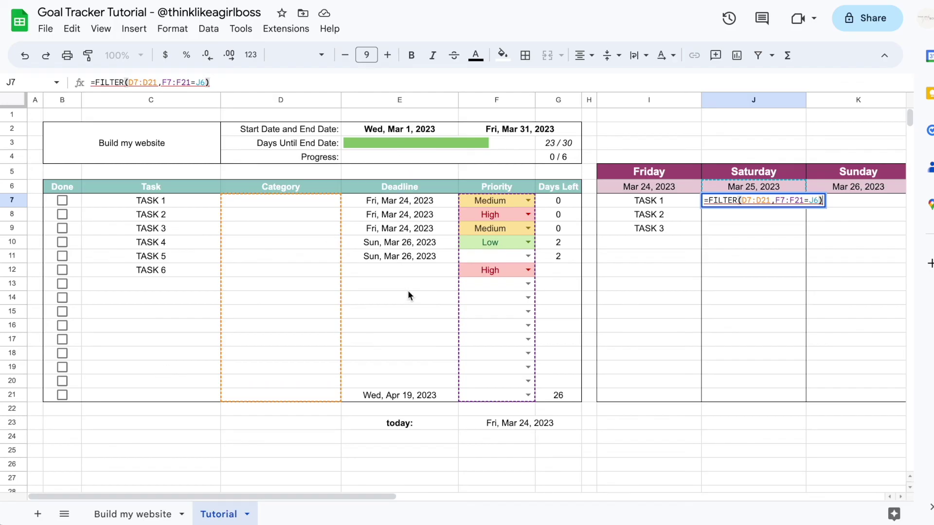
key("Return")
key("Up")
key("Left")
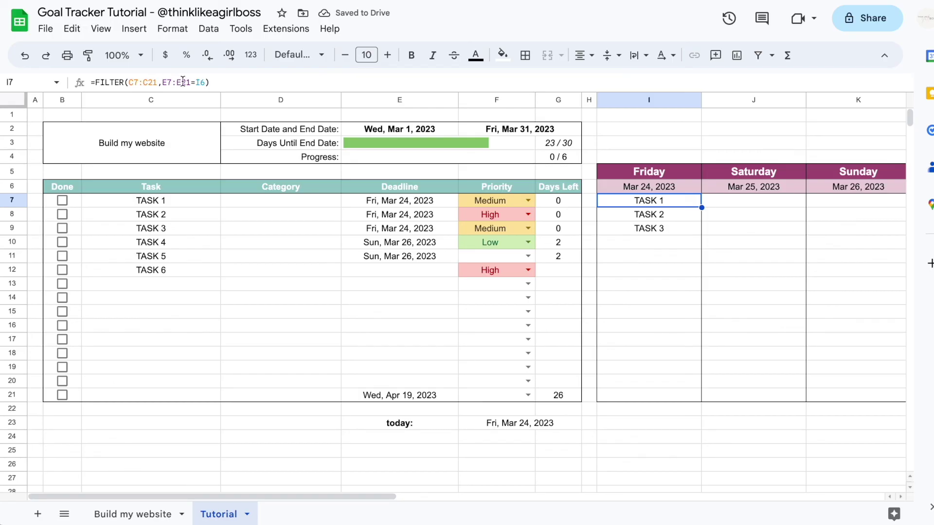
key("ctrl+c")
key("Right")
key("ctrl+v")
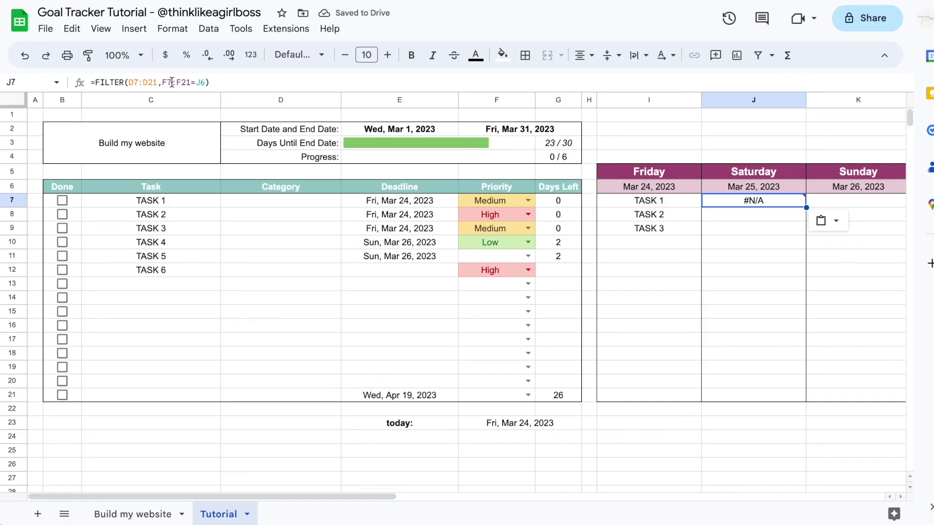
key("Delete")
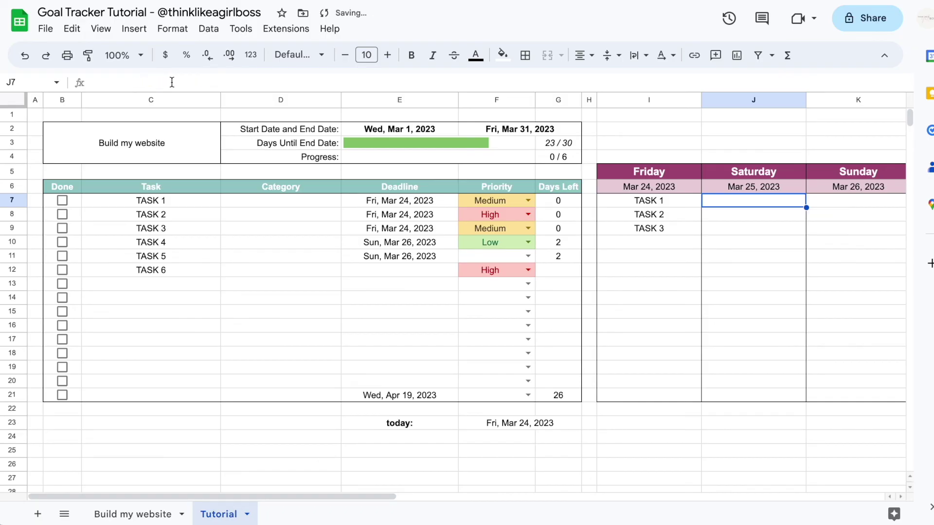
Step: Make the task and deadline ranges in I7's FILTER formula absolute as $C$7:$C$21 and $E$7:$E$21, keeping I6 relative
key("Left")
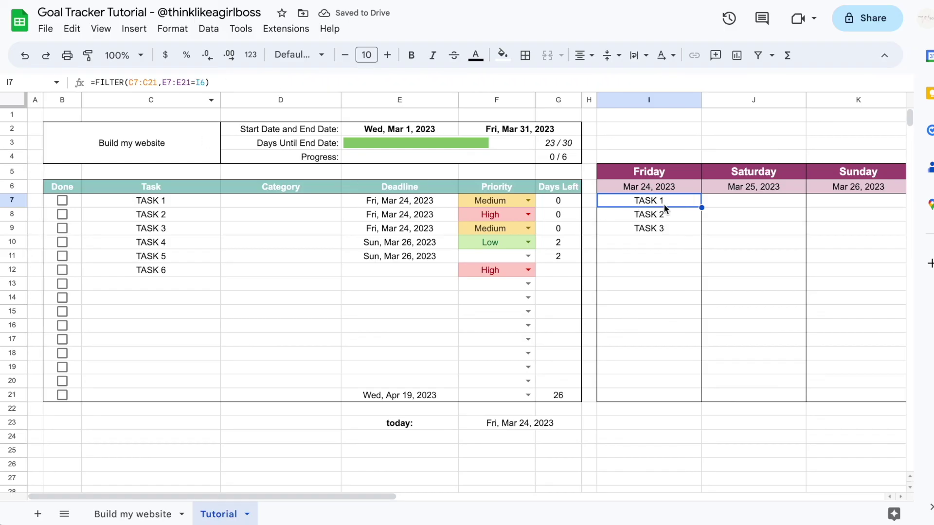
left_click(139, 82)
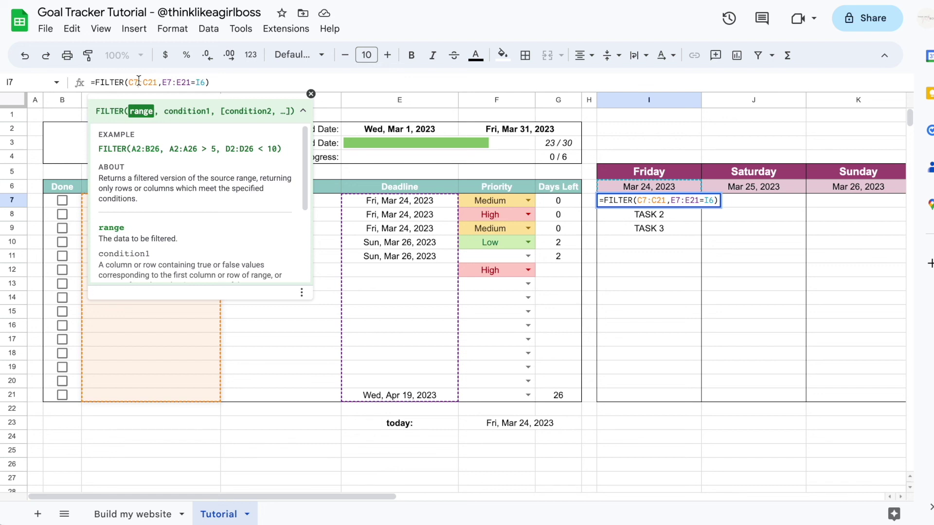
key("F4")
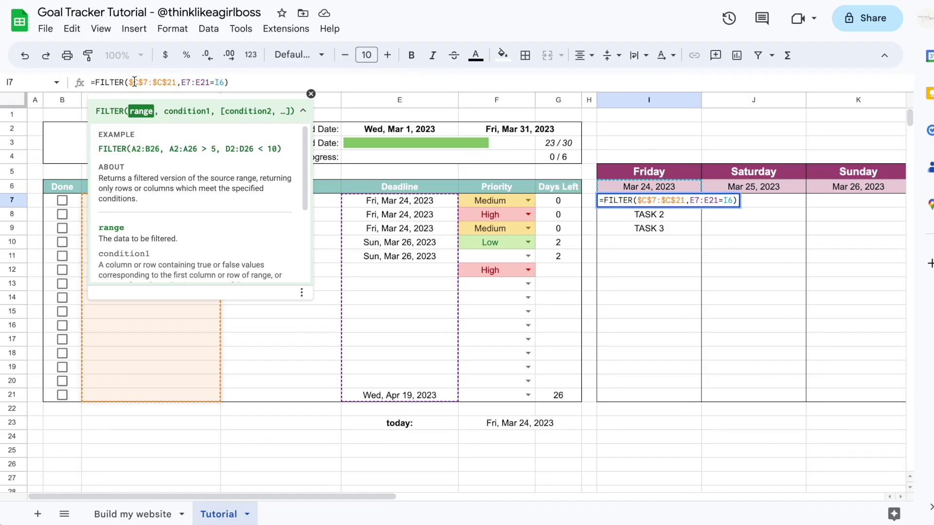
left_click(183, 82)
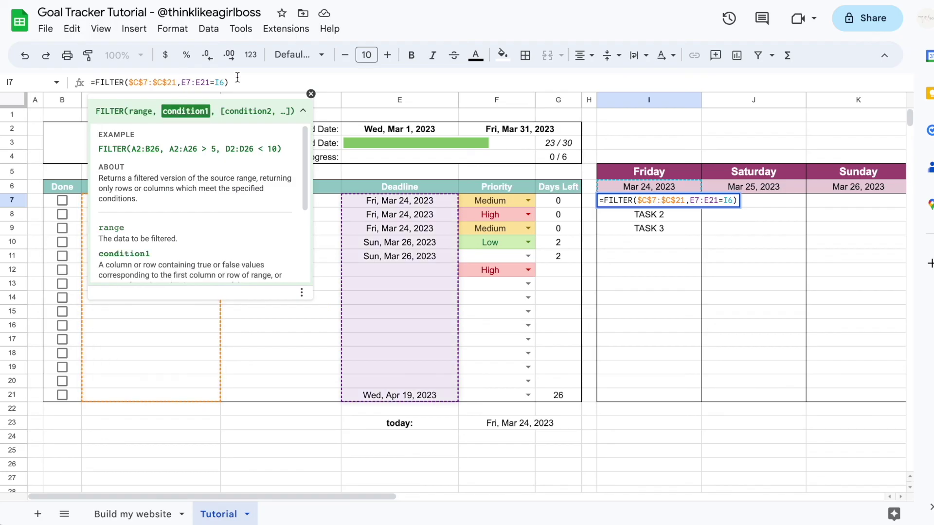
type("$")
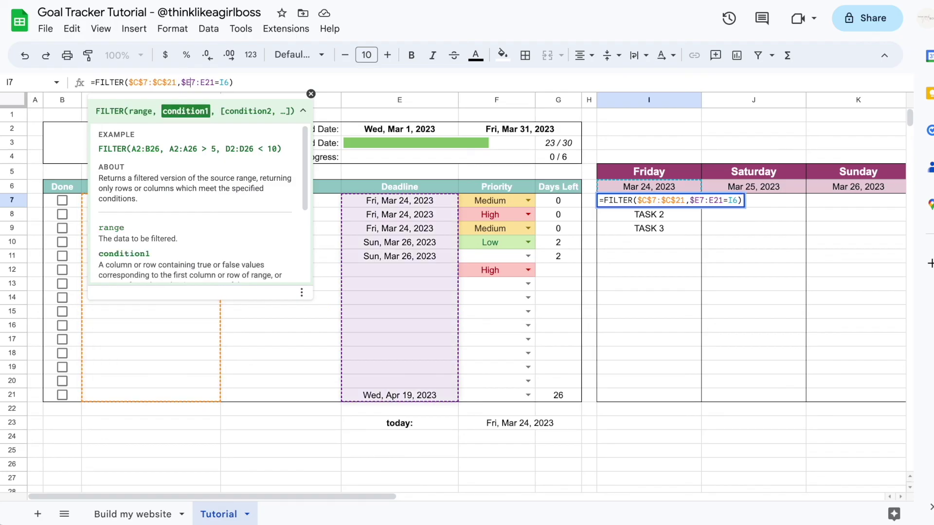
key("Right")
type("$C")
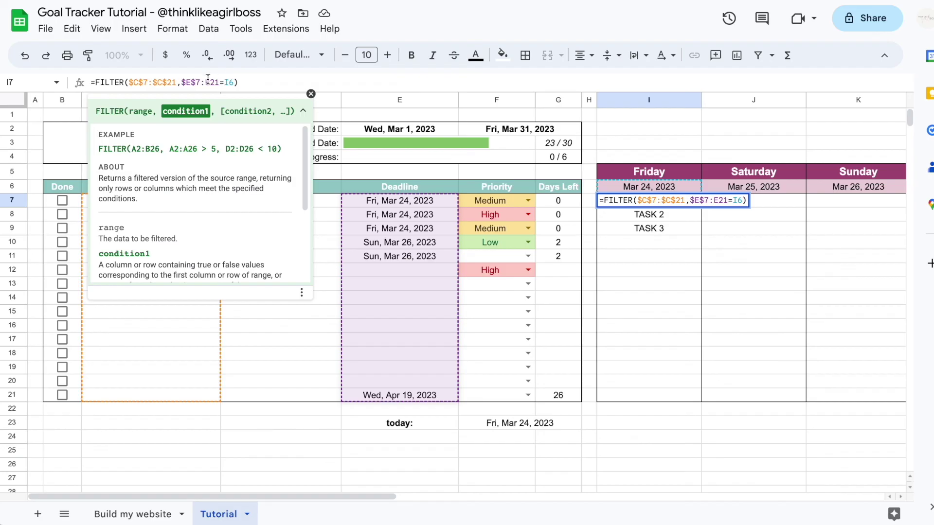
type("$")
key("Right")
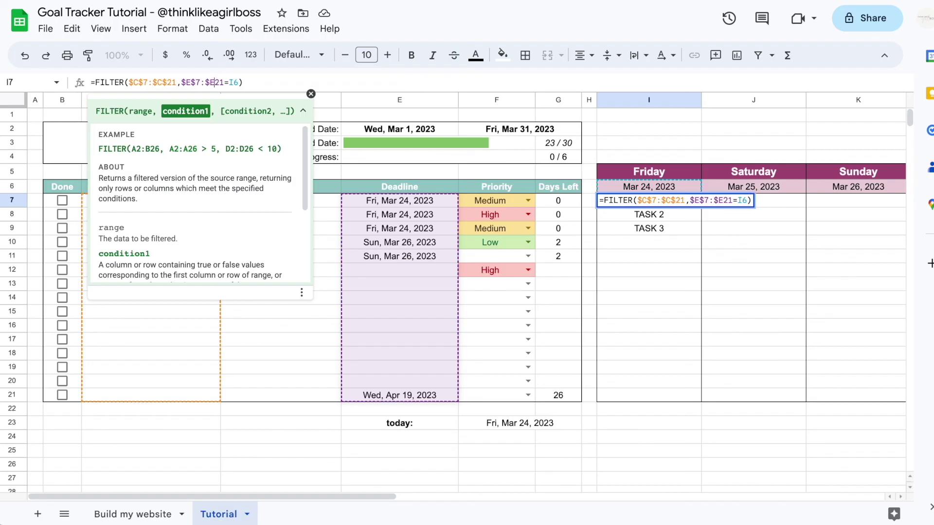
type("$")
key("Escape")
Step: Copy the FILTER formula from I7 into J7 and K7 for Saturday and Sunday
key("ctrl+c")
left_click(754, 200)
key("ctrl+v")
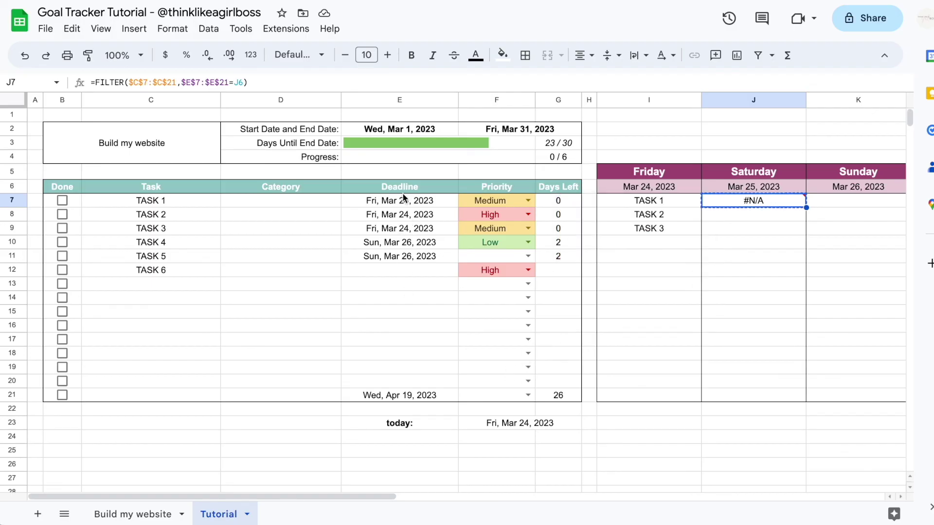
key("Right")
key("ctrl+v")
key("Down")
key("Down")
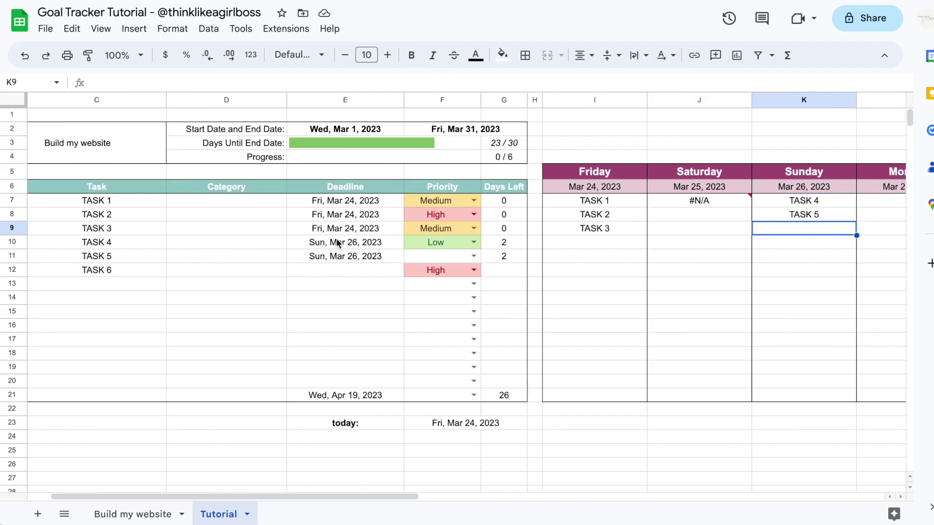
Step: Wrap the FILTER formula in I7 in IFERROR with an empty error value: =IFERROR(FILTER($C$7:$C$21,$E$7:$E$21=I6),)
scroll(566, 321, "right", 3)
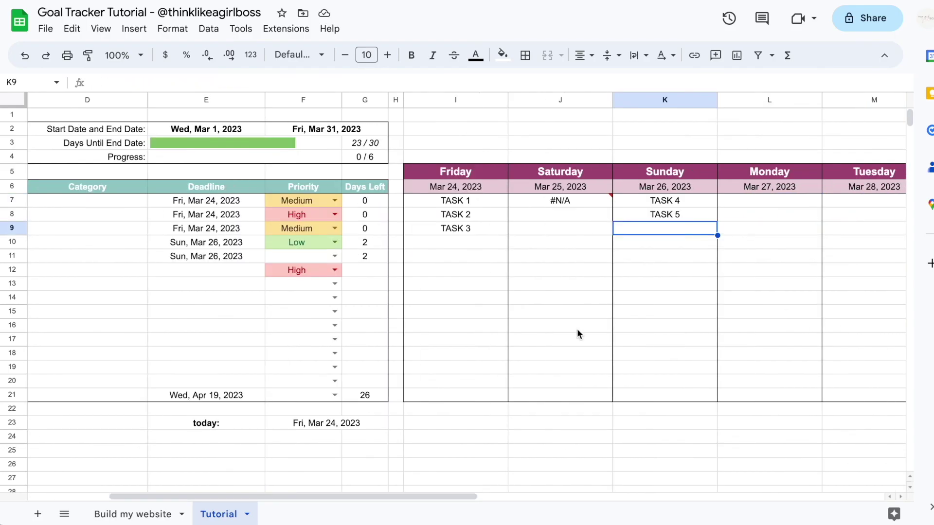
left_click(571, 200)
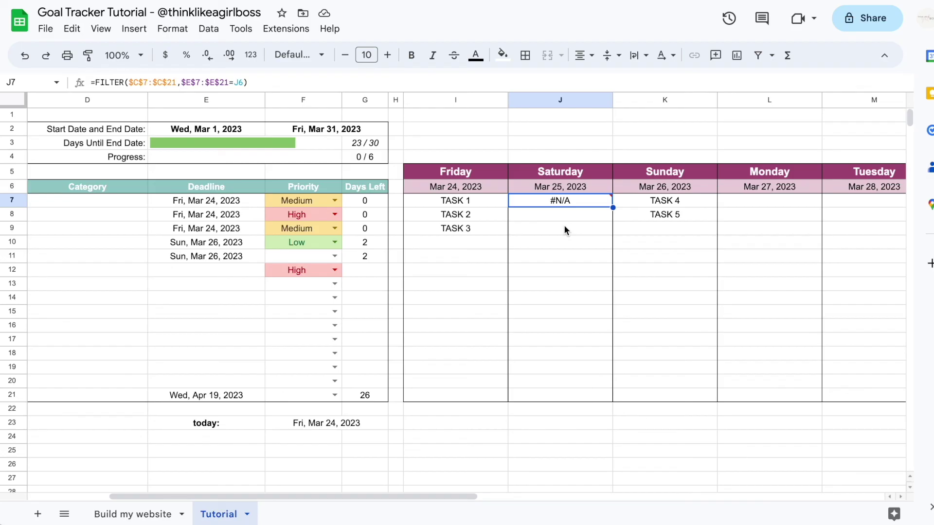
key("Left")
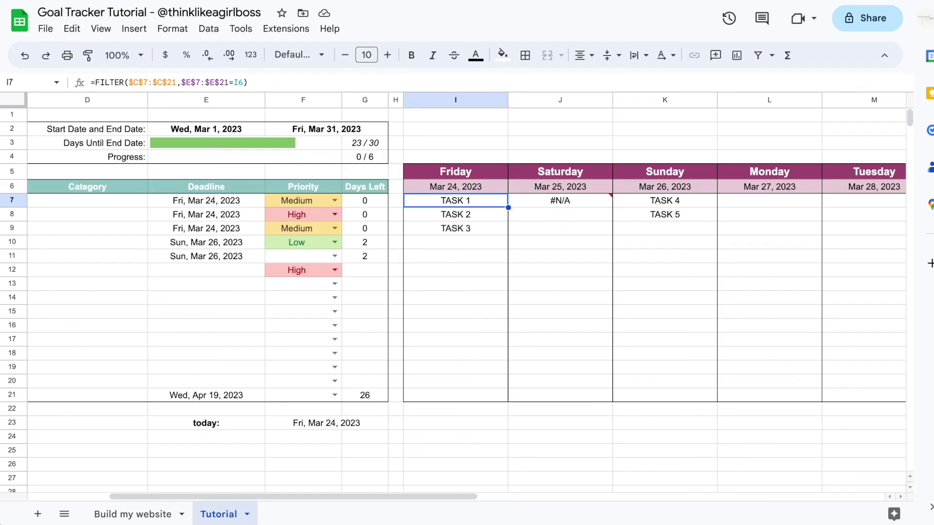
left_click(93, 82)
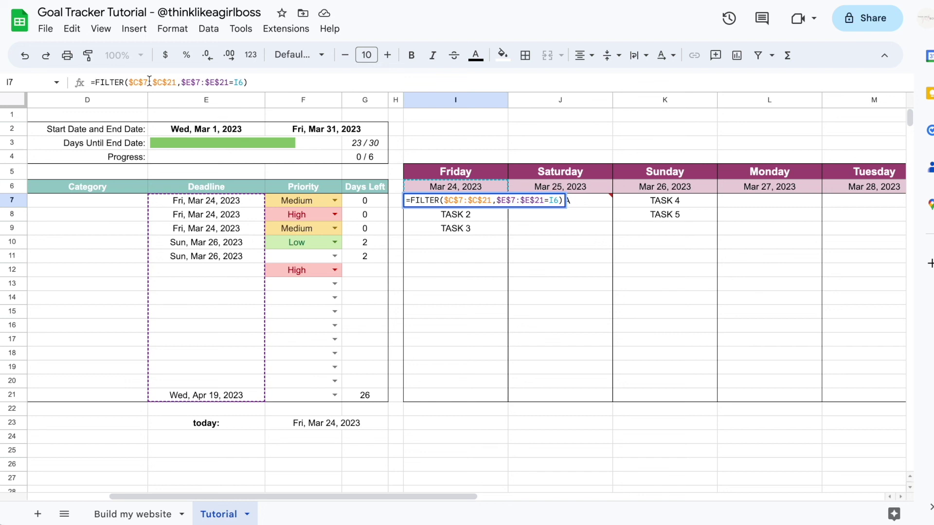
type("IFERROR(")
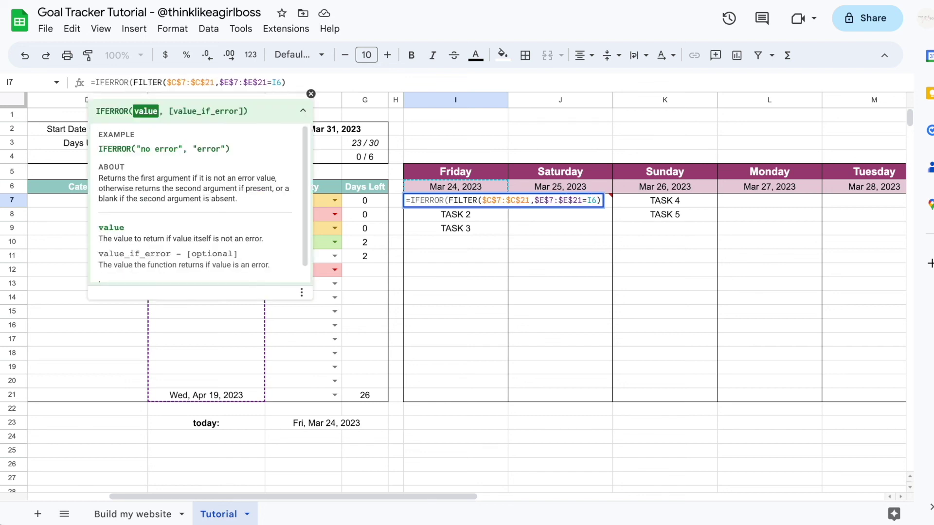
left_click_drag(133, 82, 289, 82)
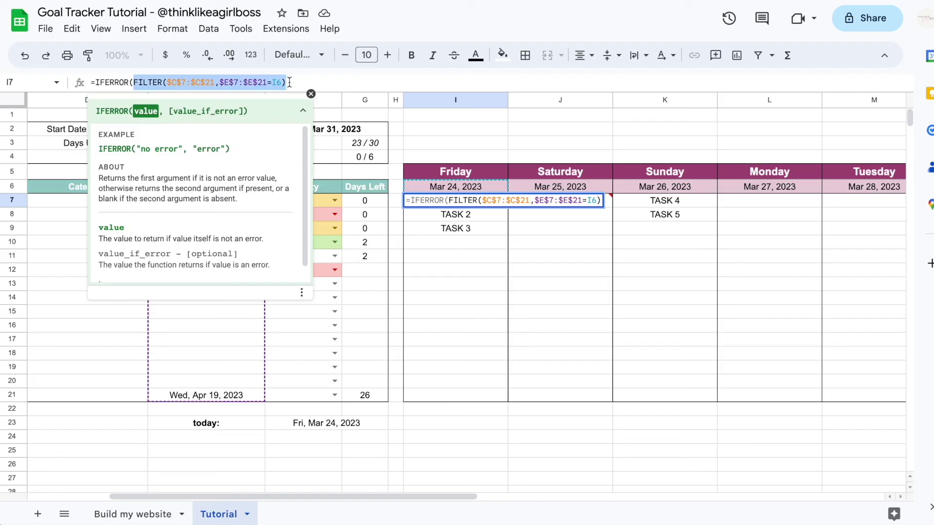
left_click(290, 83)
type(",")
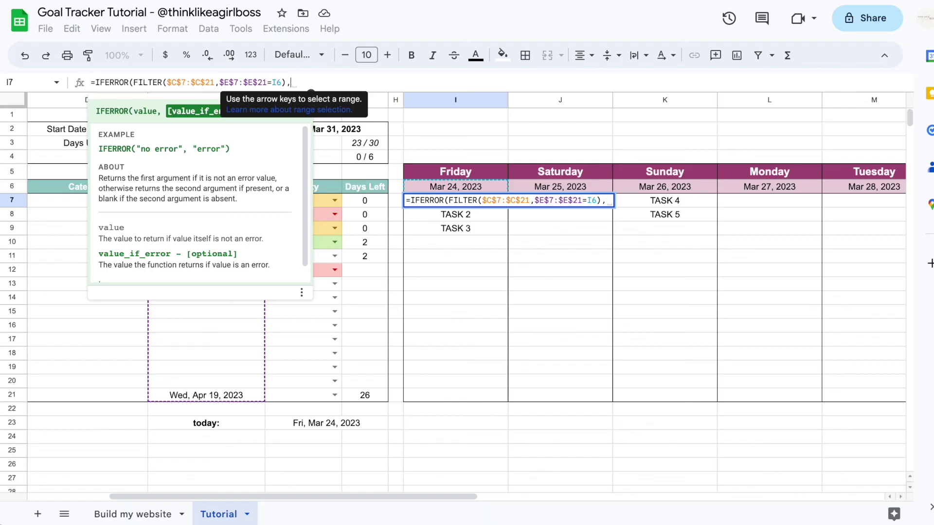
type(")")
key("Return")
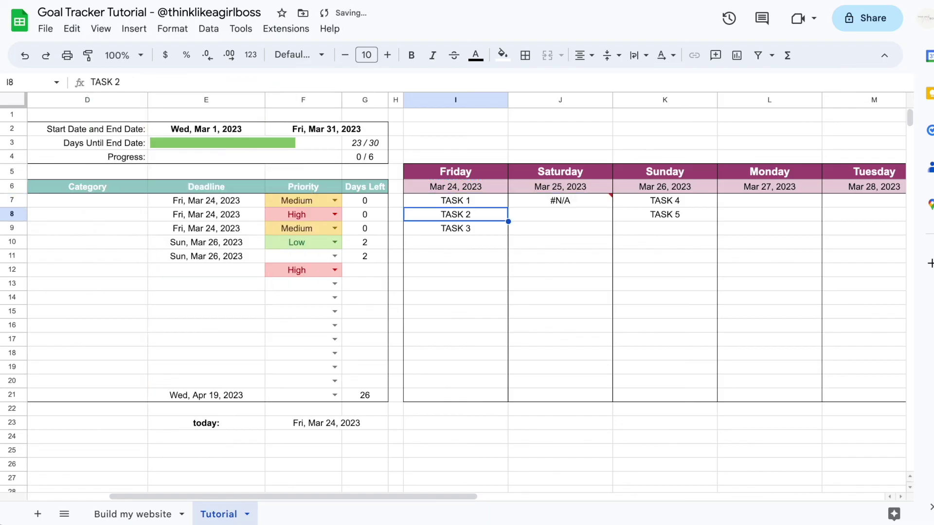
Step: Copy the IFERROR-wrapped FILTER formula from I7 into J7 under Saturday
left_click(455, 200)
key("ctrl+c")
left_click(560, 201)
key("ctrl+v")
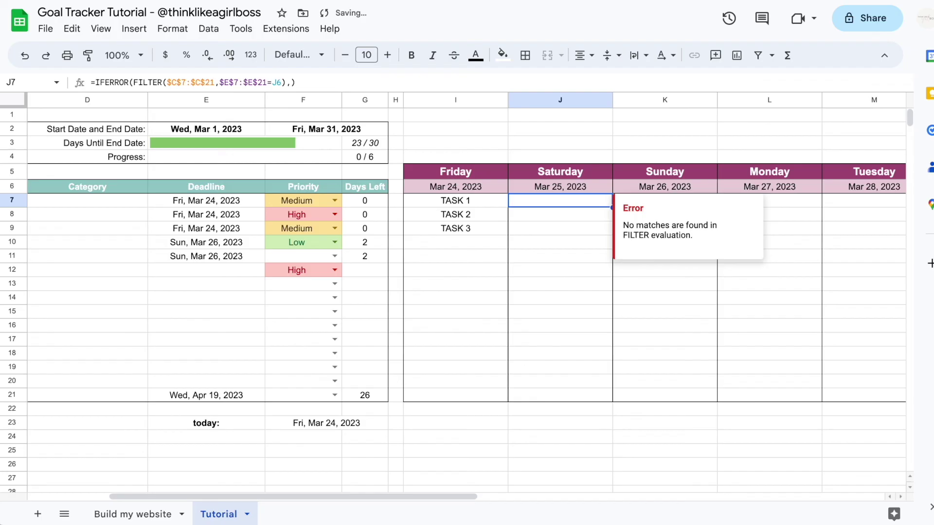
key("Down")
key("Down")
key("Up")
key("Up")
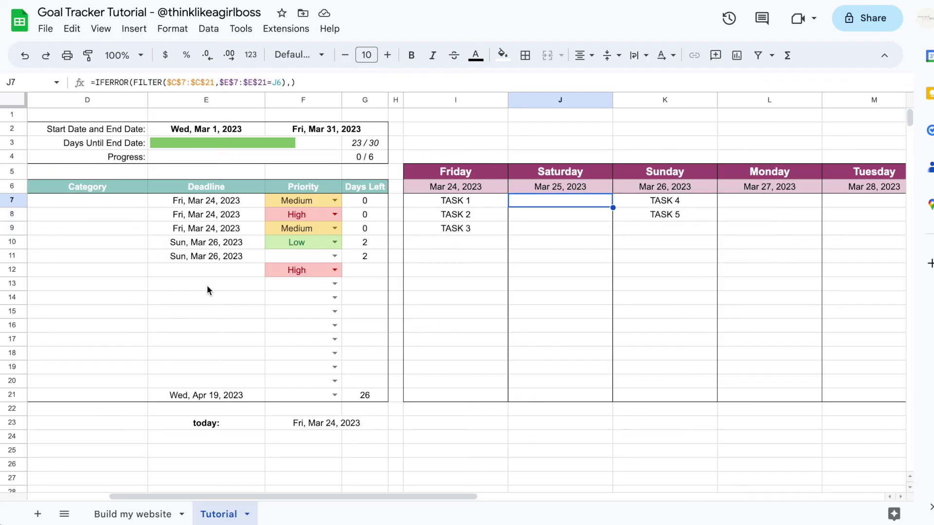
Step: Set the deadlines of TASK 4 and TASK 5 to Sat, Mar 25, 2023
scroll(205, 261, "left", 5)
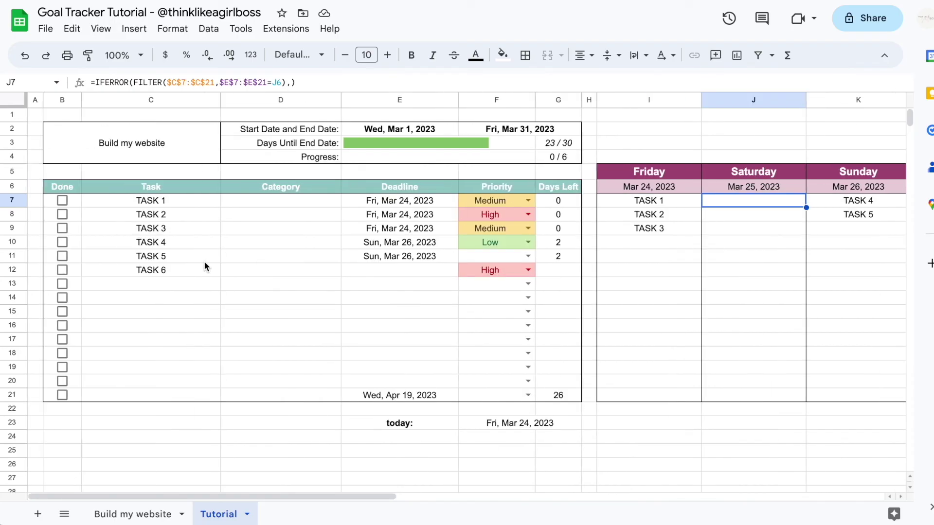
double_click(366, 245)
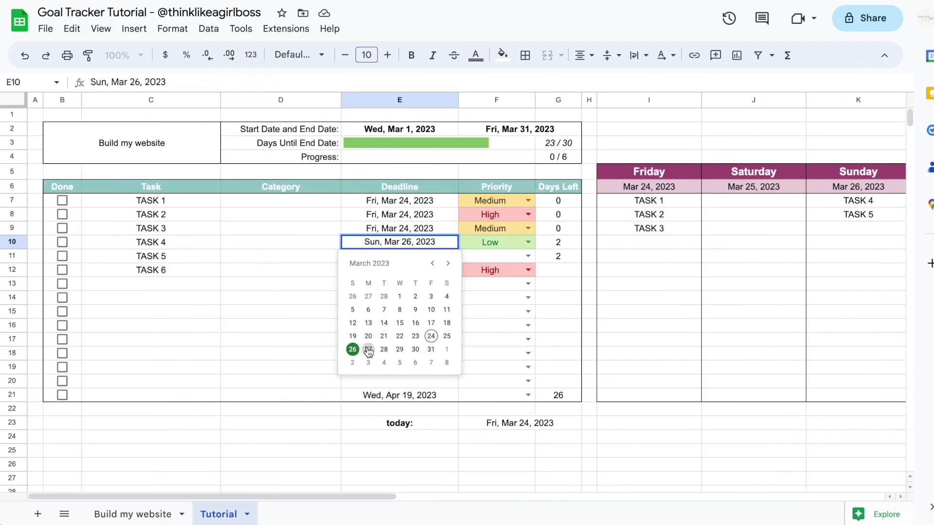
left_click(447, 333)
double_click(422, 257)
left_click(448, 346)
scroll(562, 212, "right", 5)
mouse_move(548, 203)
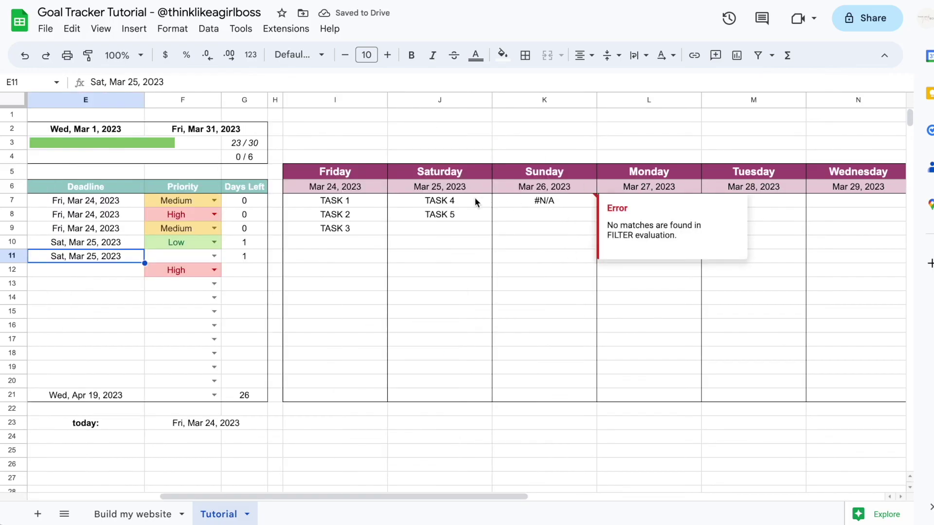
Step: Copy the IFERROR FILTER formula from J7 into K7:O7 for Sunday through Thursday
left_click(462, 201)
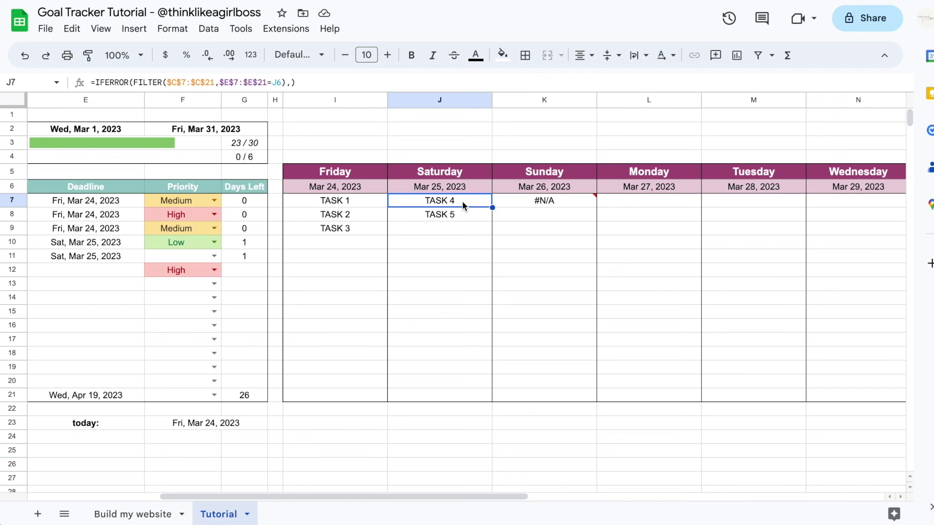
key("ctrl+c")
left_click(512, 200)
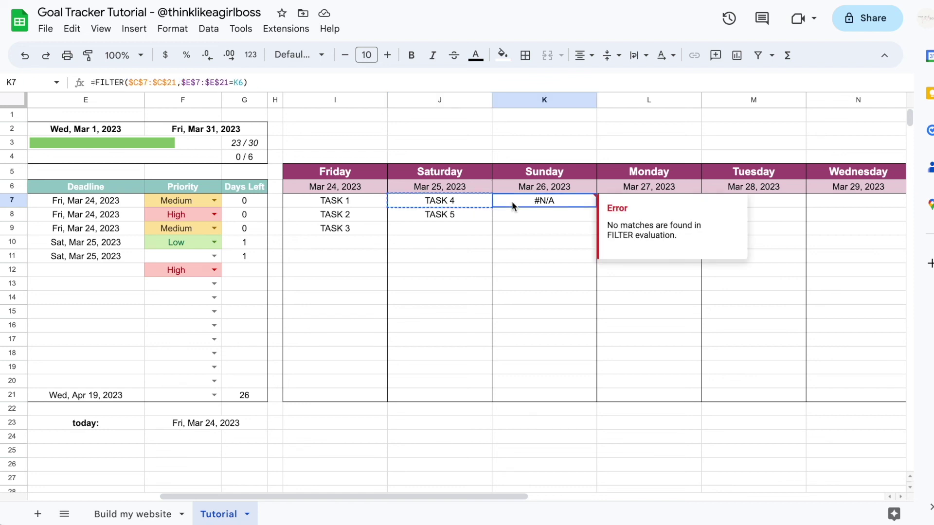
scroll(511, 202, "right", 5)
left_click_drag(512, 201, 668, 199)
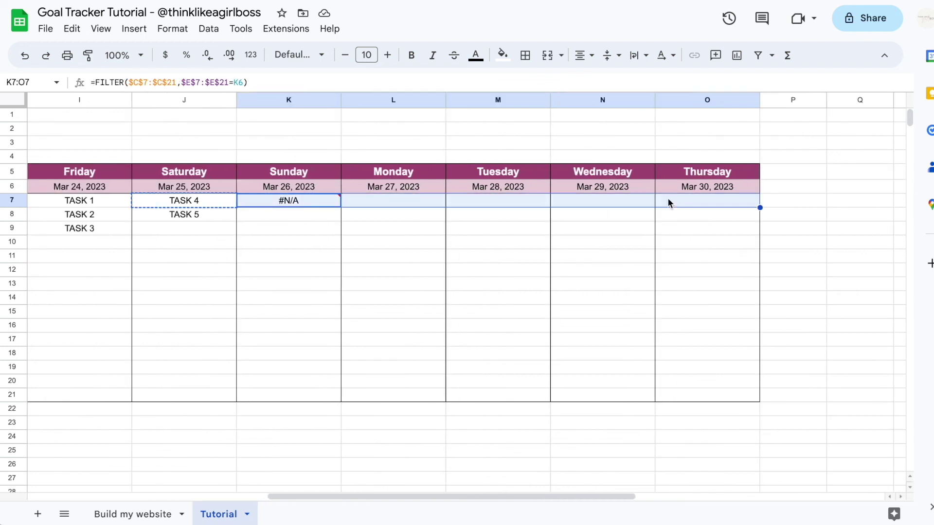
scroll(388, 266, "left", 1)
key("ctrl+v")
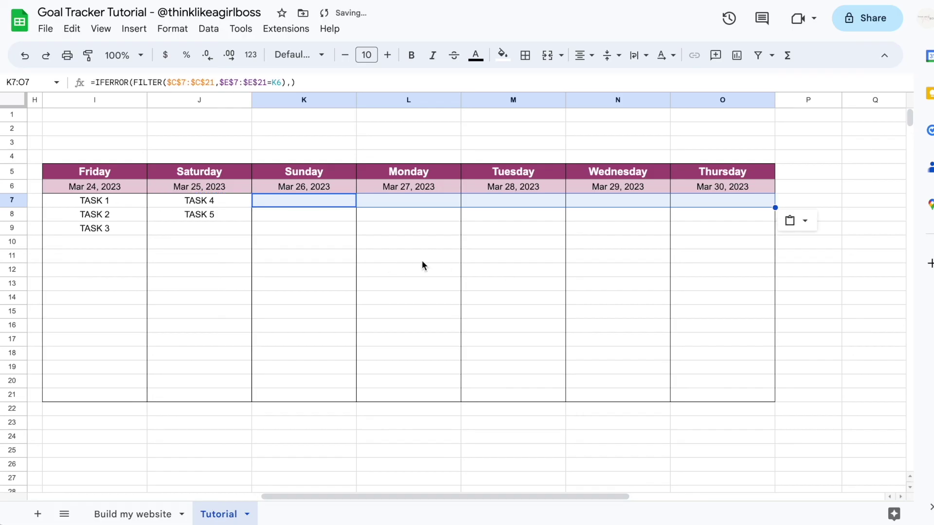
Step: Check that each formula from K7 to O7 refers to the date in its own column of row 6
left_click(304, 200)
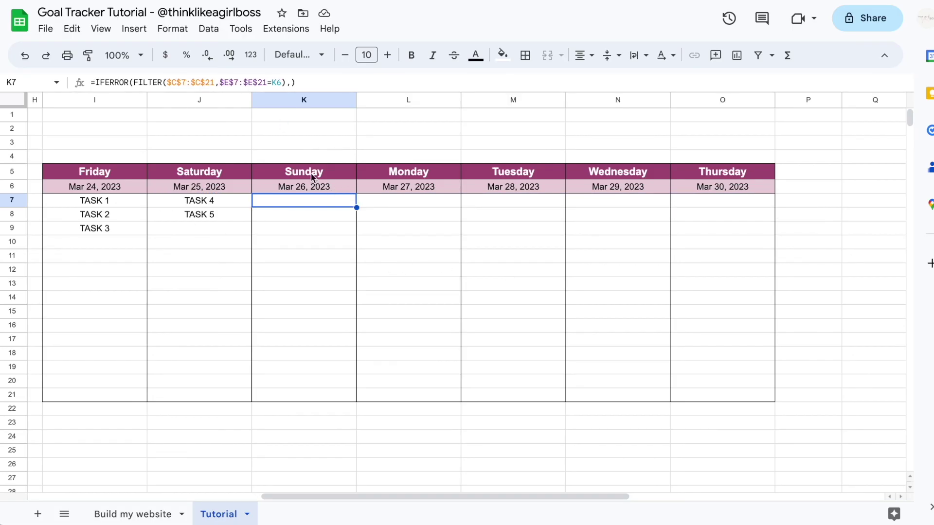
left_click(407, 200)
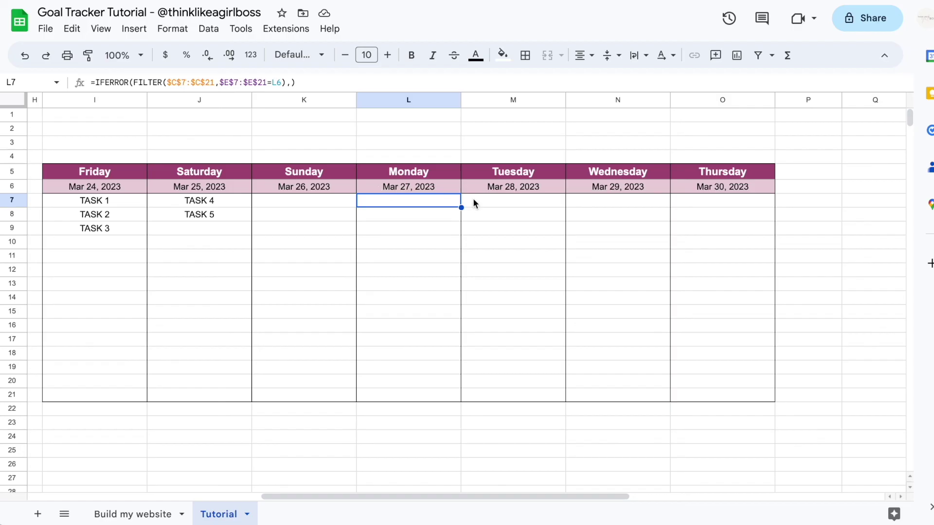
left_click(494, 201)
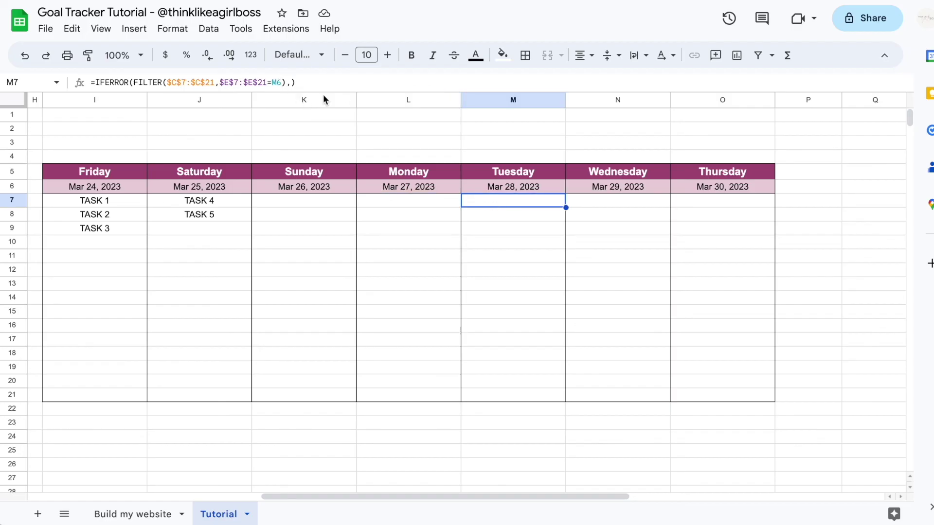
left_click(588, 201)
left_click(689, 204)
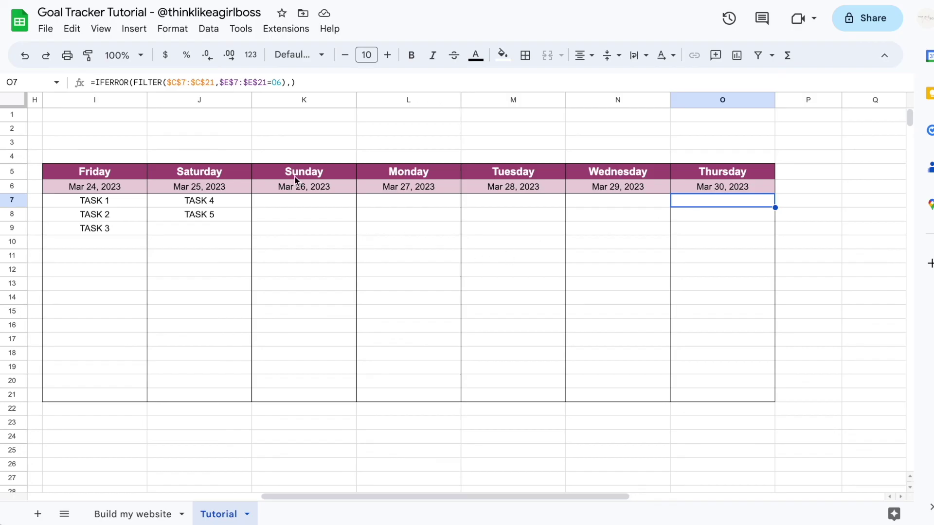
double_click(276, 82)
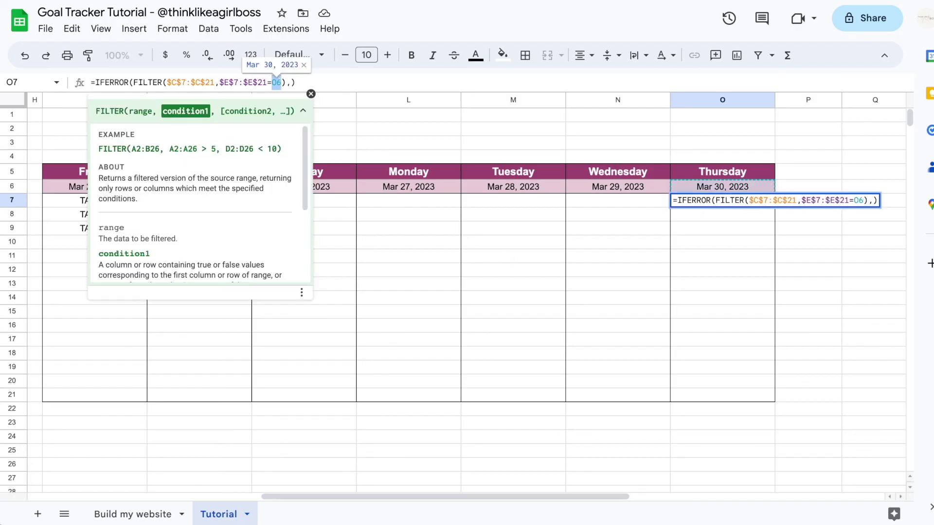
key("Escape")
Step: Mark TASK 1, TASK 2 and TASK 3 as done in the task list
scroll(376, 213, "left", 10)
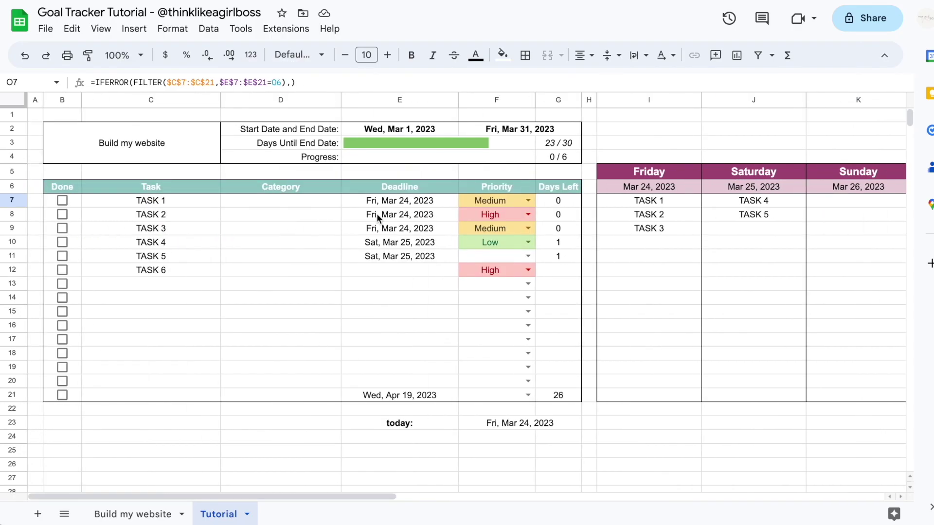
left_click(60, 201)
left_click(63, 216)
left_click(63, 227)
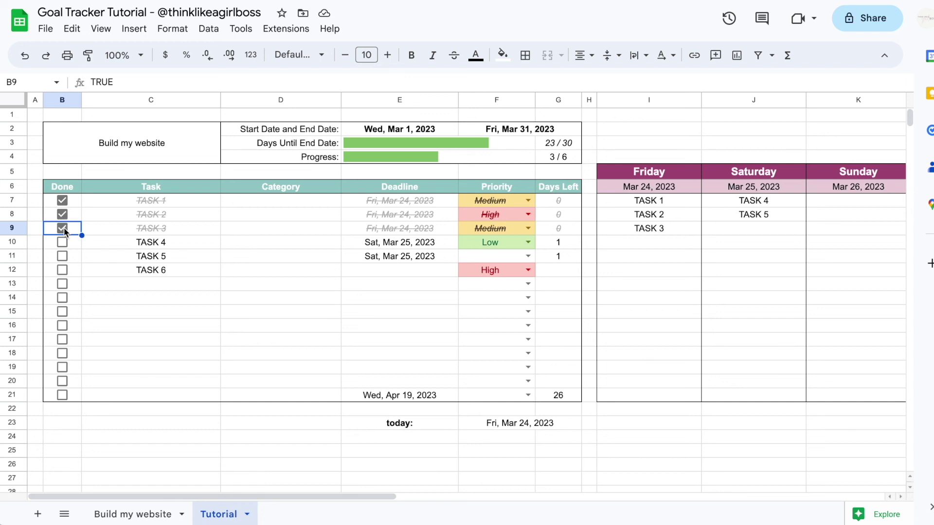
Step: Merge I2:J3 above the calendar on the Tutorial sheet and enter the title "This Week's Deadlines"
left_click(133, 514)
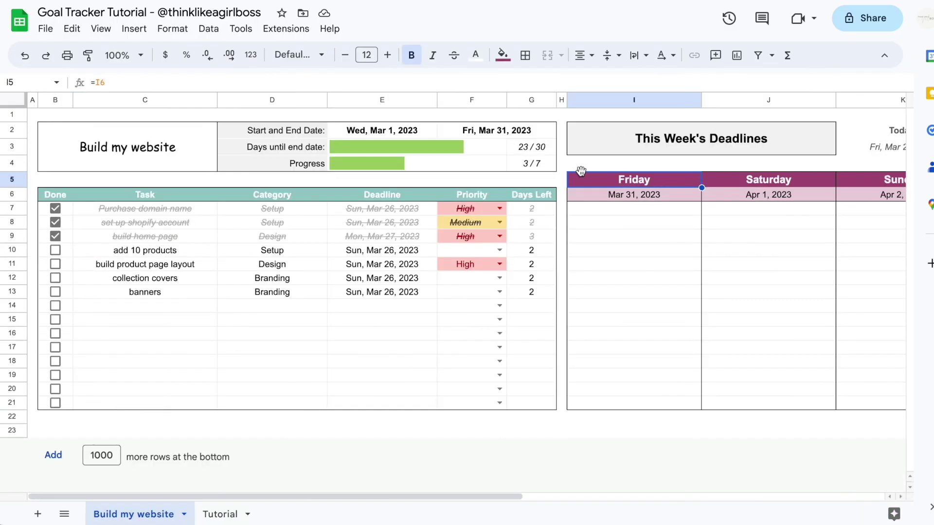
left_click(229, 517)
scroll(613, 129, "right", 3)
left_click(465, 128)
left_click_drag(506, 127, 546, 142)
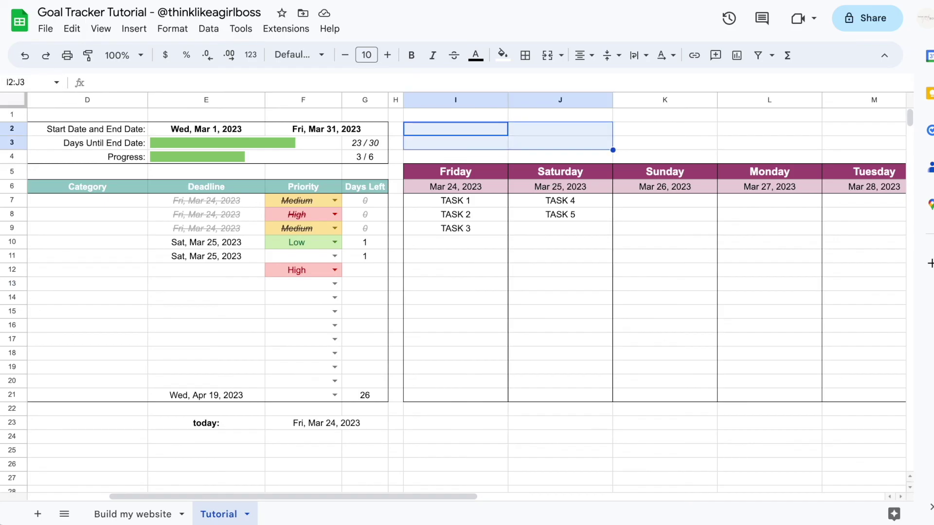
left_click(546, 57)
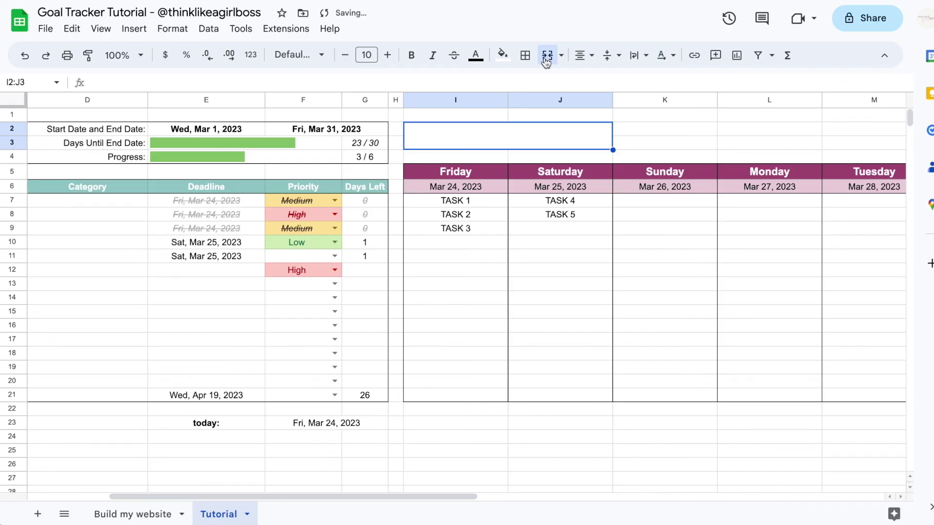
type("This Week's Deadlines")
key("Return")
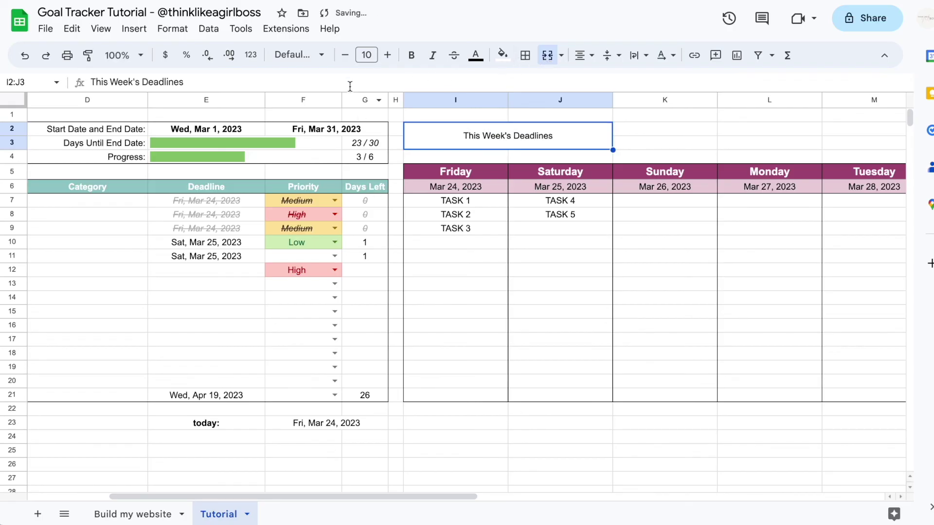
Step: Format the This Week's Deadlines title as 14 pt bold with an outer border and a light gray 3 fill
left_click(370, 55)
key("BackSpace")
key("BackSpace")
type("14")
key("Return")
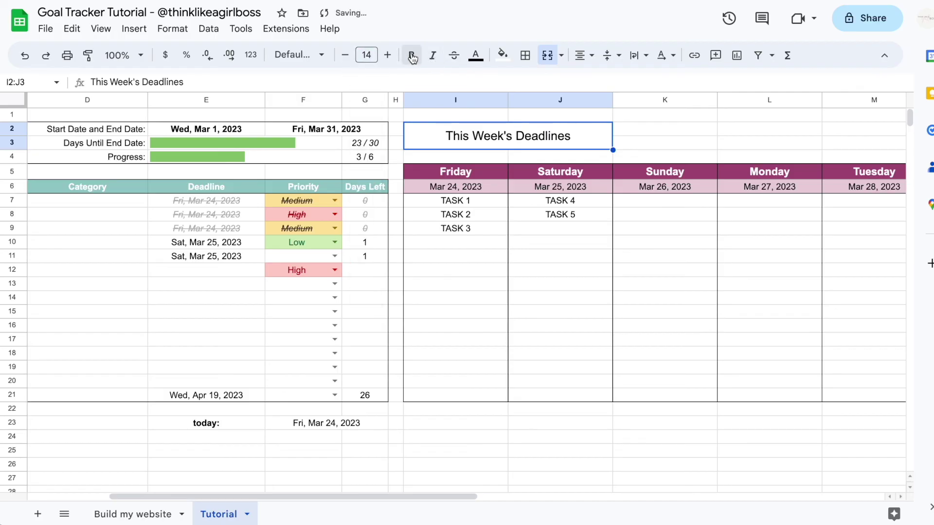
left_click(412, 57)
left_click(525, 55)
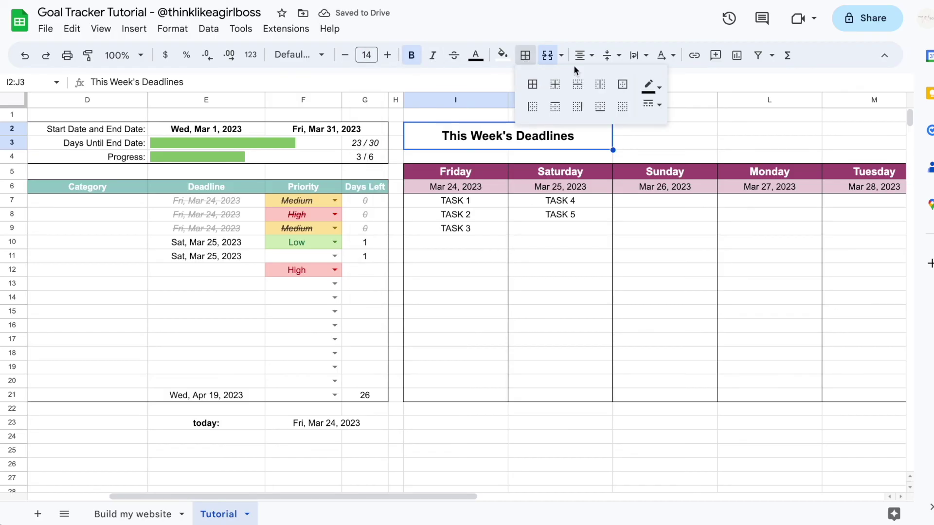
left_click(504, 54)
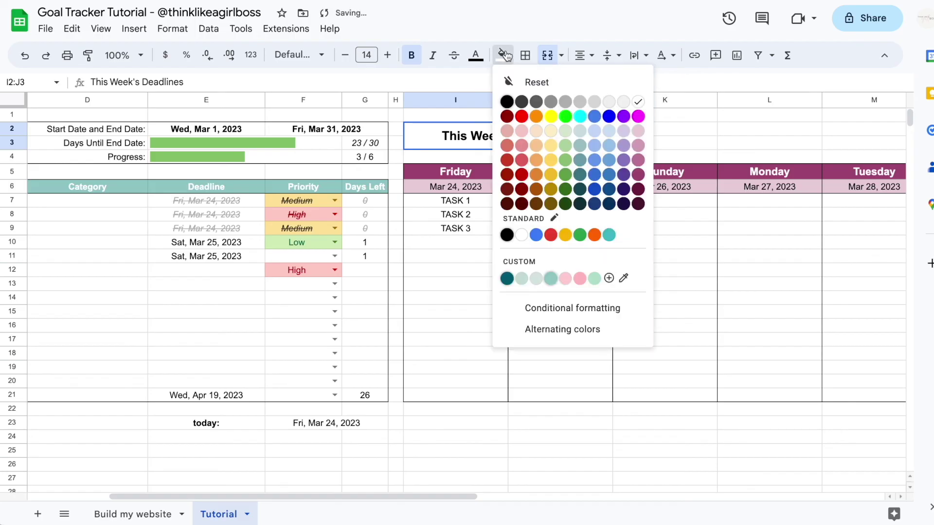
left_click(624, 101)
Step: Copy the "today:" label from E23 into K2 beside the calendar title, following the Build my website sheet's layout
scroll(389, 341, "right", 3)
left_click(177, 436)
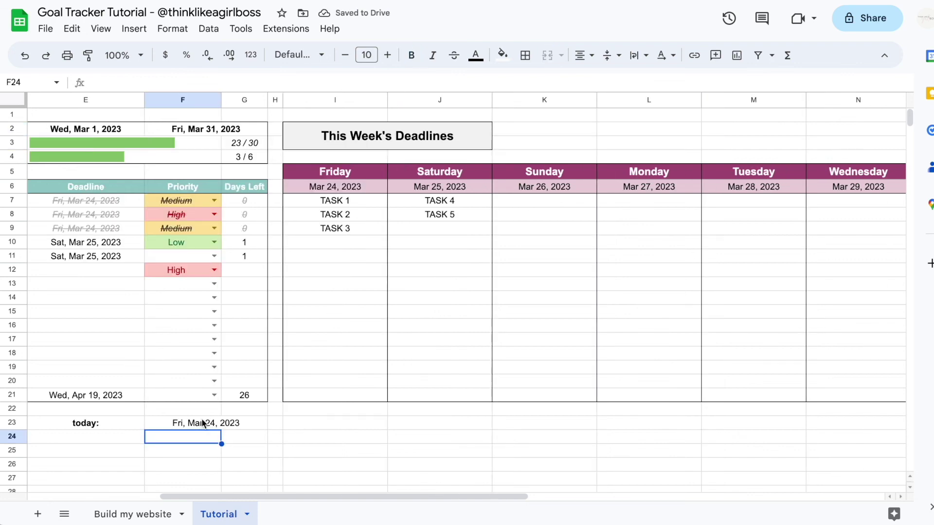
left_click(132, 514)
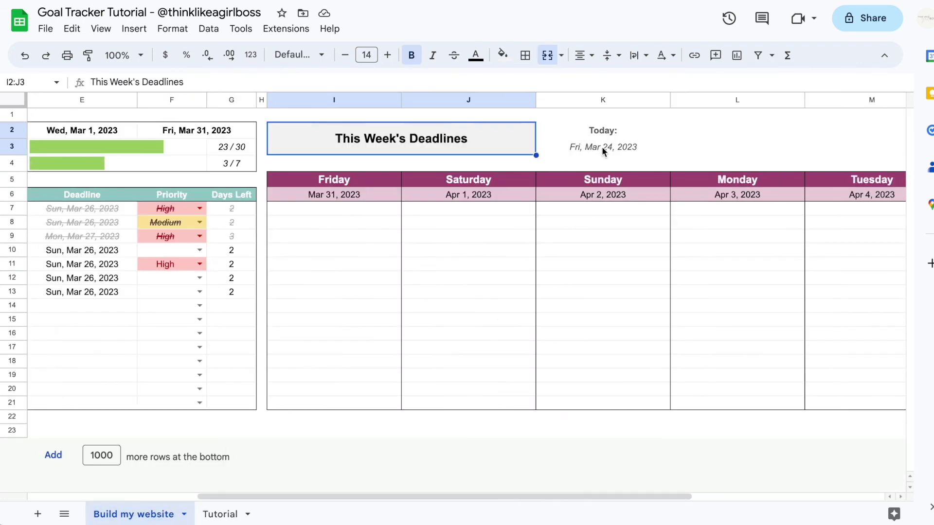
left_click(219, 514)
left_click(515, 127)
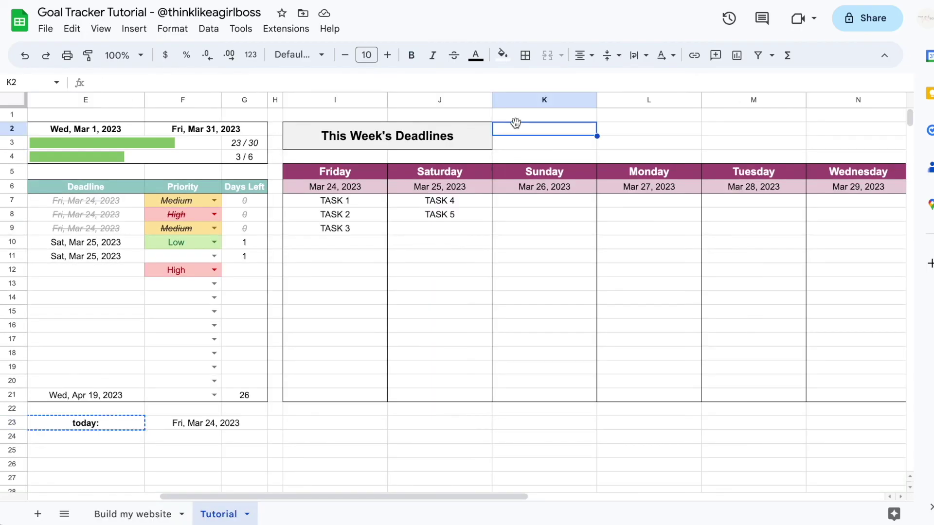
type("today:")
Step: Copy the =today() date from F23 into K3 and unmerge K3:L3
left_click(191, 427)
key("ctrl+c")
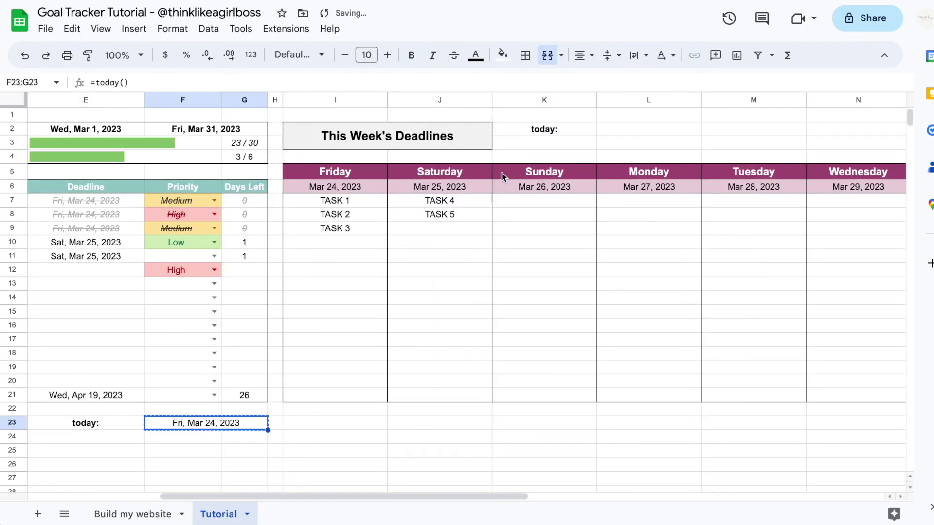
left_click(525, 141)
key("ctrl+v")
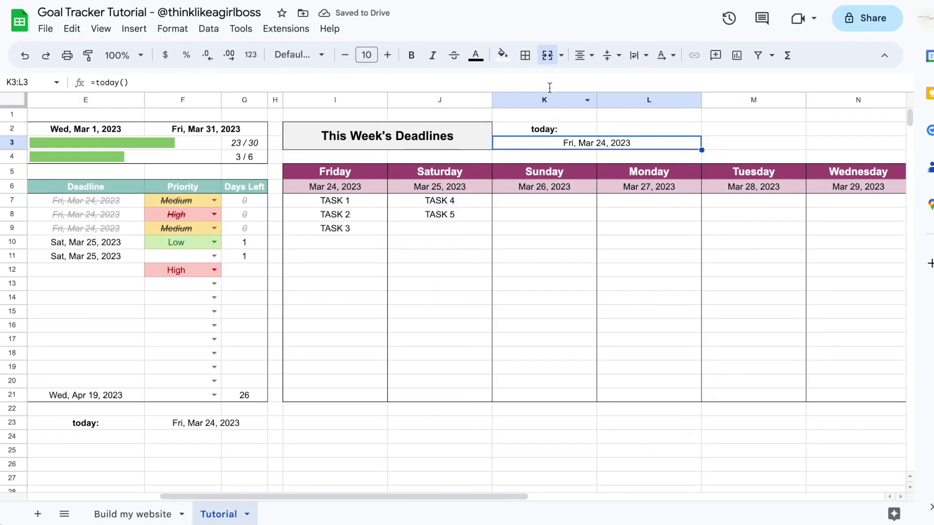
left_click(548, 56)
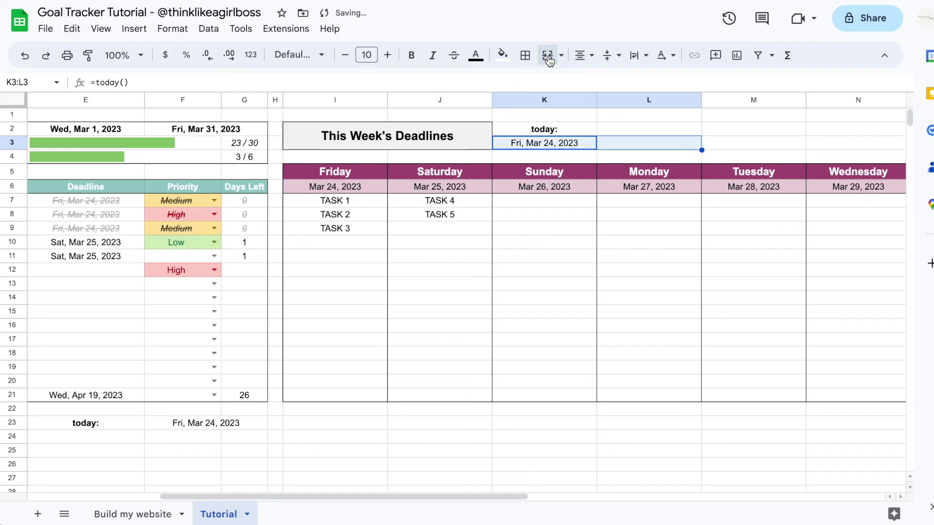
Step: Widen the weekday columns I through O equally
left_click(414, 113)
left_click(335, 100)
scroll(469, 112, "right", 5)
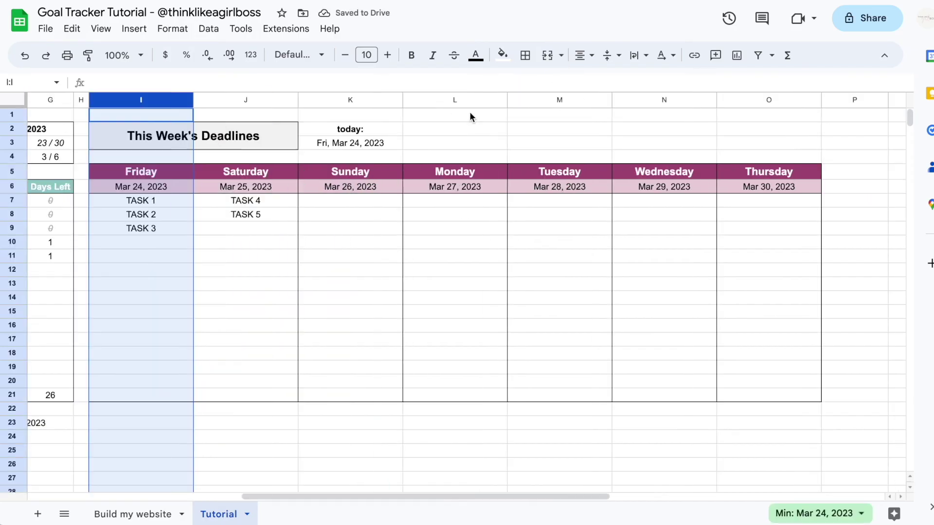
scroll(528, 190, "left", 3)
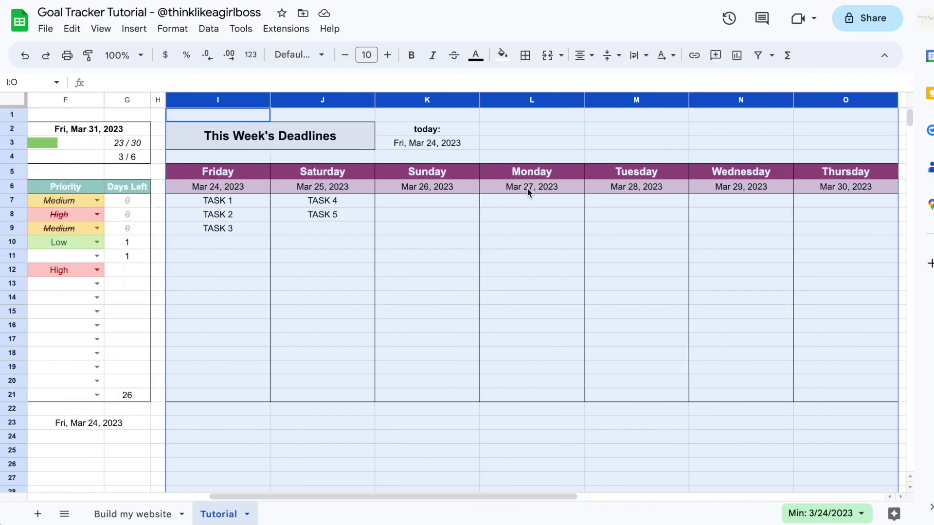
left_click_drag(270, 100, 298, 100)
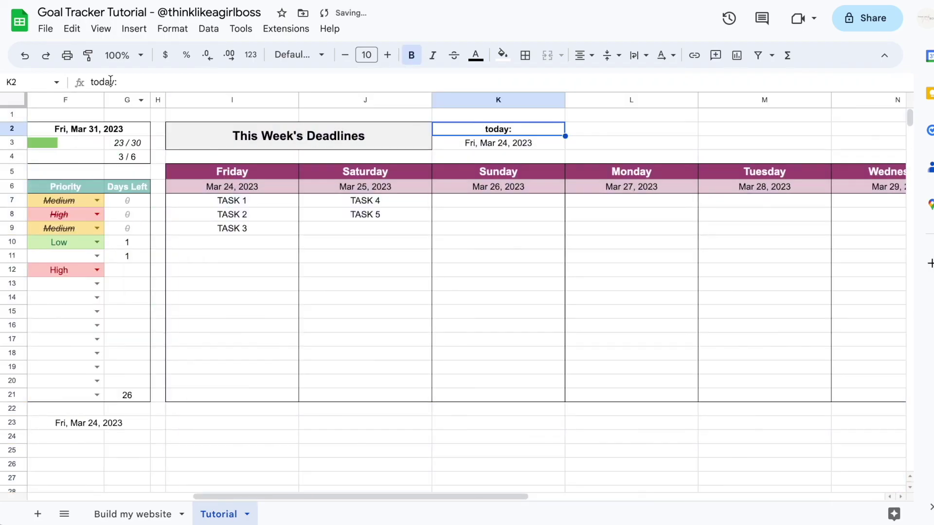
Step: Capitalize the label in K2 as "Today:"
left_click(92, 81)
key("BackSpace")
type("T")
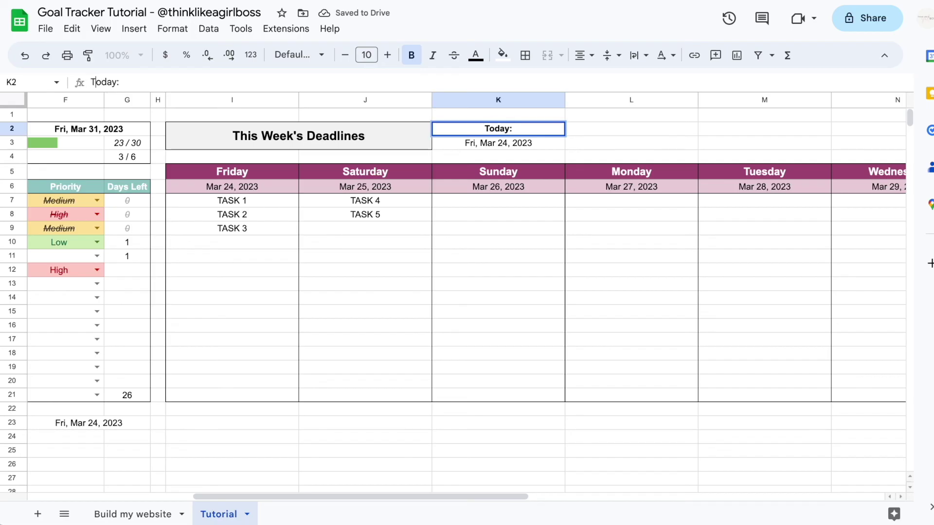
key("Return")
Step: Delete the original today label and date in E23:G23 below the task table
scroll(181, 417, "left", 5)
left_click(182, 421)
left_click(282, 421, "shift")
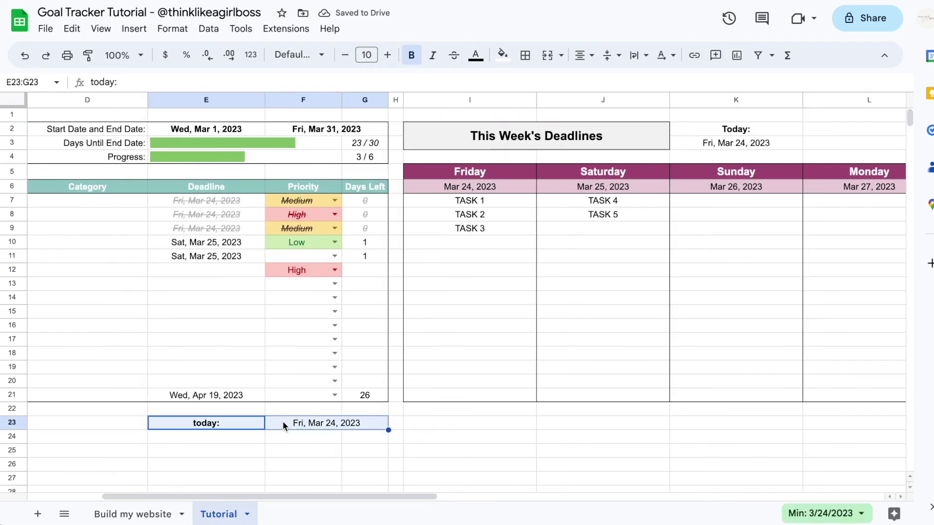
key("Delete")
scroll(463, 311, "left", 3)
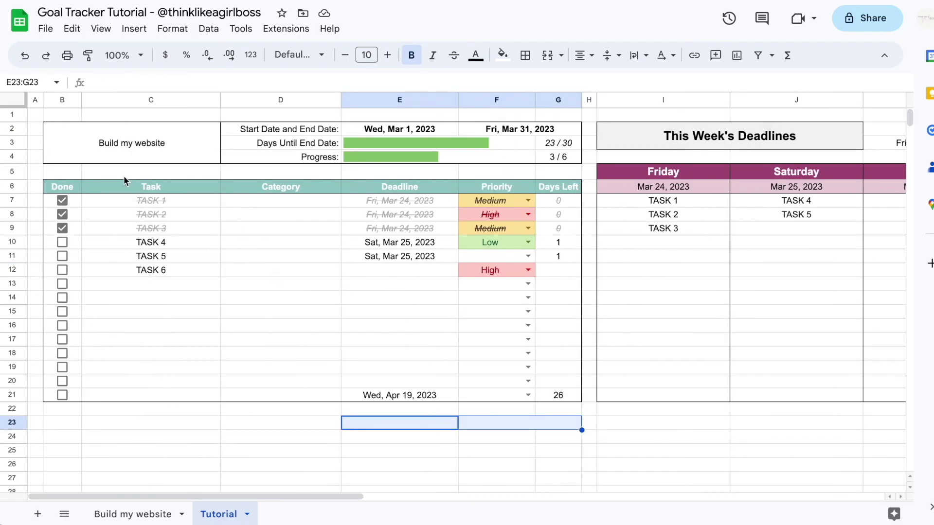
Step: Hide the gridlines on the Tutorial sheet
left_click(101, 30)
mouse_move(204, 58)
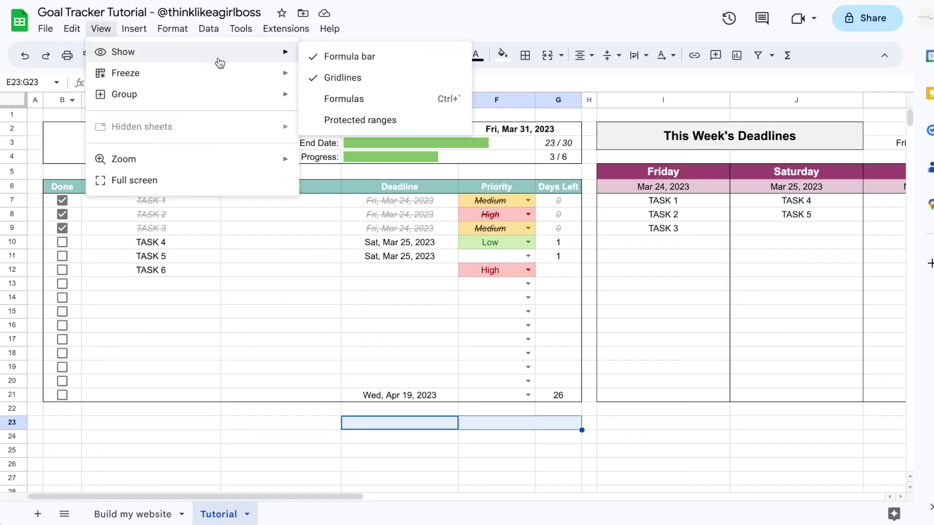
left_click(387, 77)
Step: Add light gray inner borders to the task table rows in B7:G21
left_click_drag(47, 203, 573, 400)
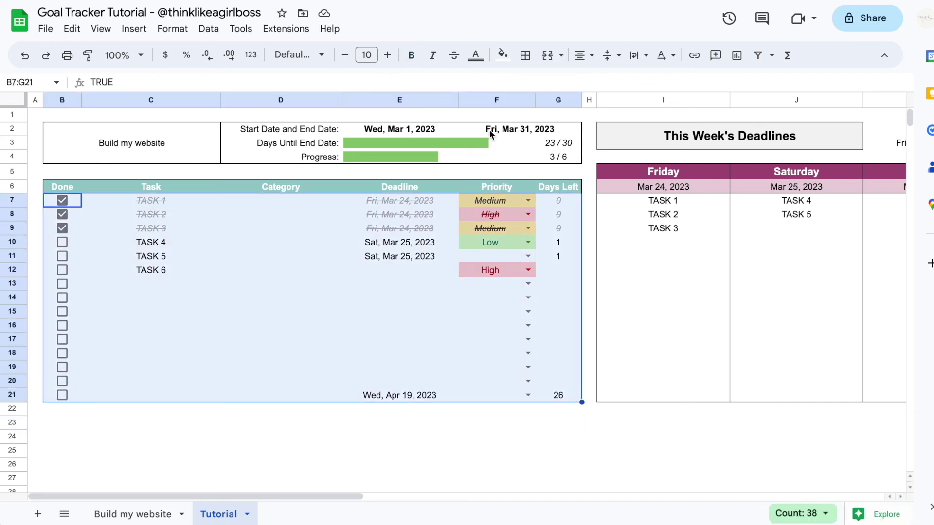
left_click(526, 55)
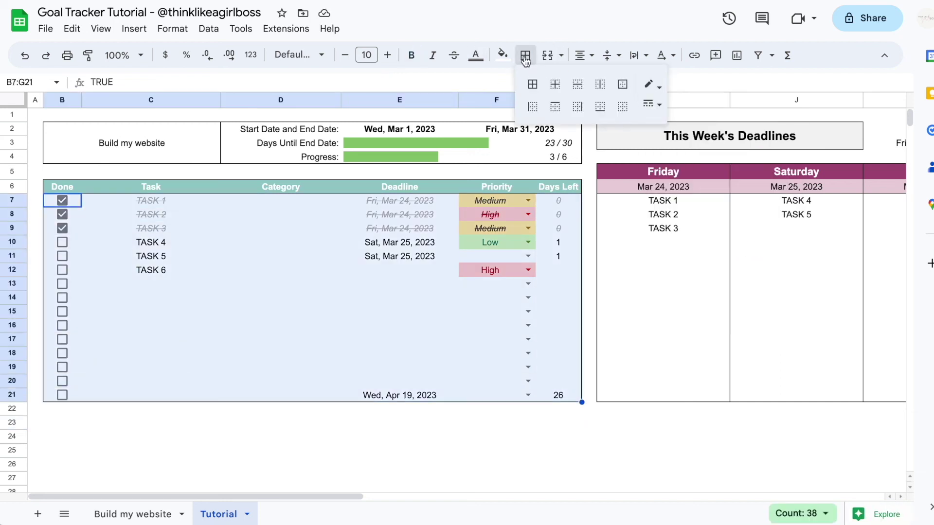
left_click(652, 85)
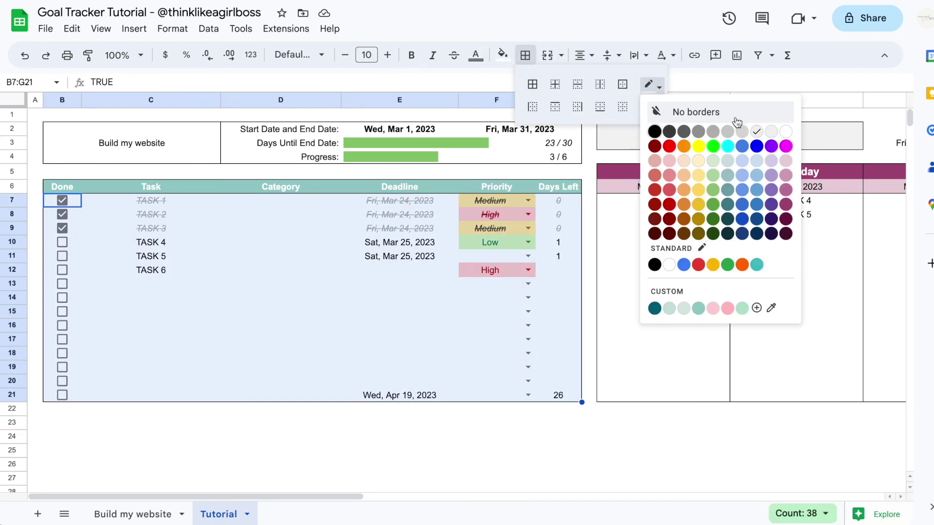
left_click(558, 90)
left_click(261, 333)
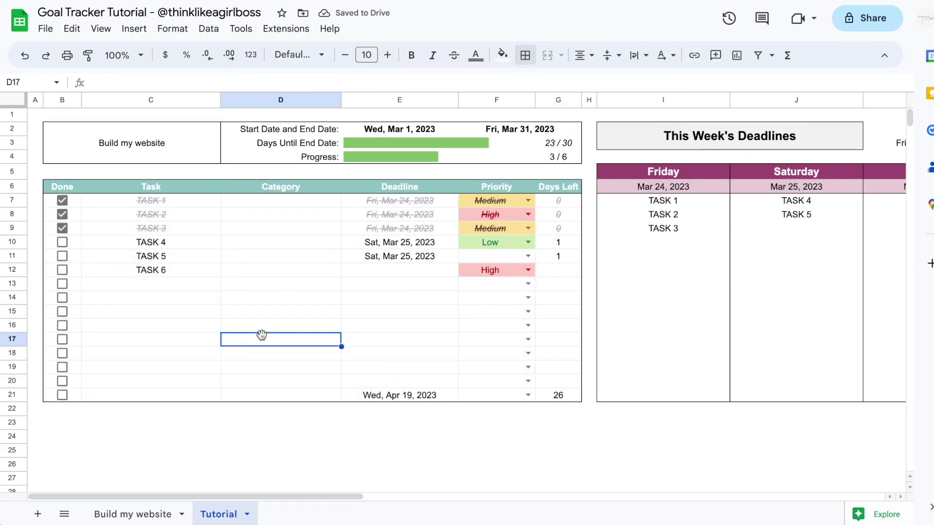
Step: Try adding light gray inner borders across calendar cells I7:L21 at once, and undo them
scroll(261, 333, "right", 5)
scroll(261, 334, "right", 6)
scroll(261, 334, "left", 2)
left_click_drag(257, 200, 257, 389)
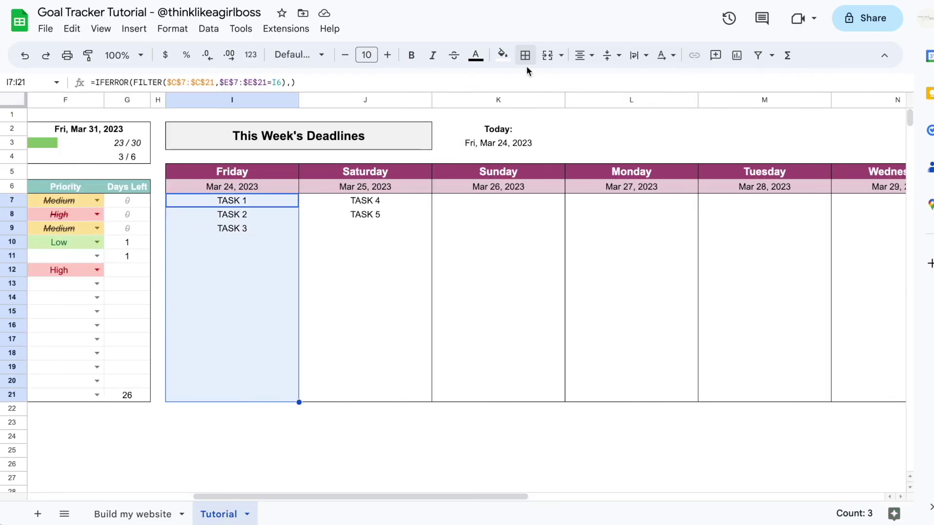
left_click(336, 272)
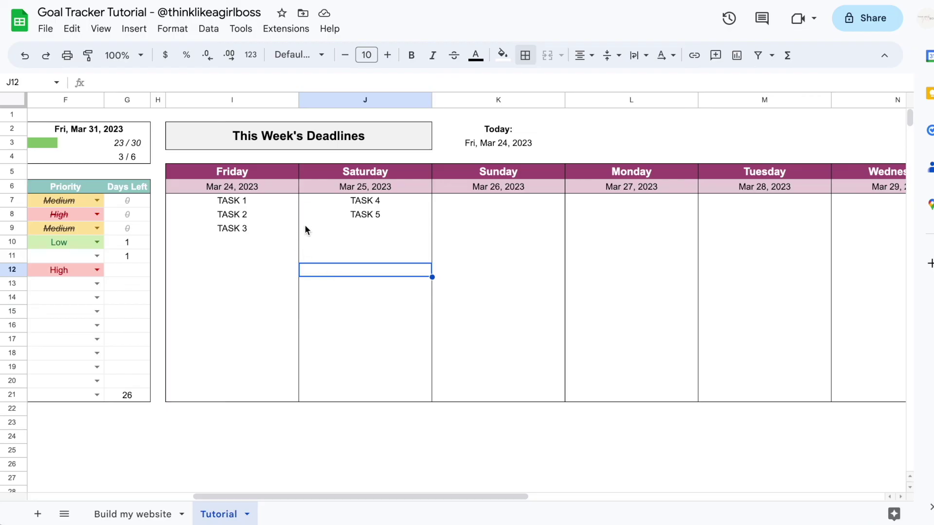
left_click_drag(283, 200, 649, 400)
left_click(526, 57)
left_click(554, 85)
left_click(458, 227)
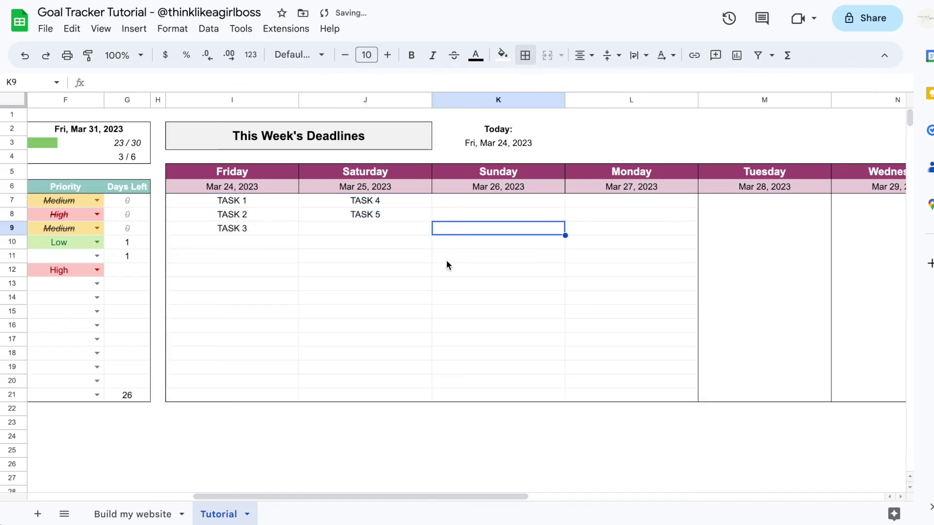
key("ctrl+z")
key("ctrl+z")
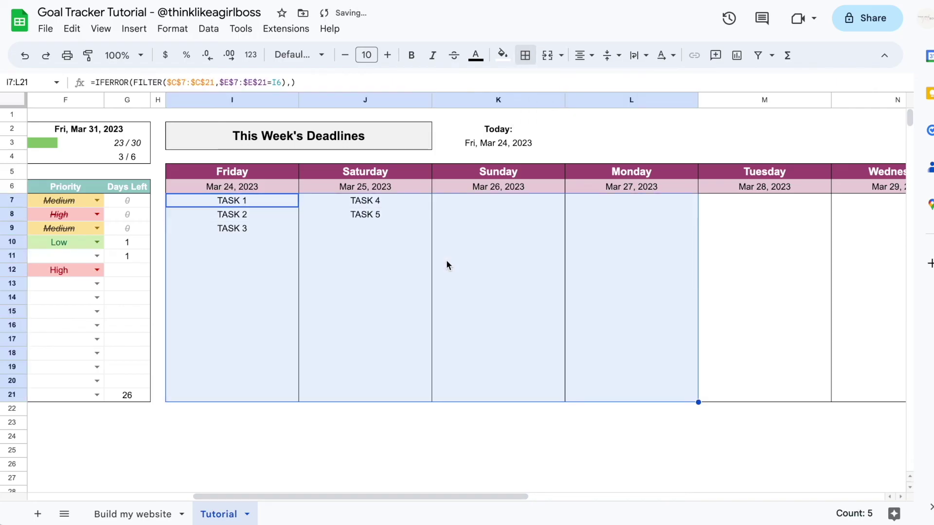
Step: Add light gray inner borders to the Friday column cells I7:I21 only
left_click_drag(267, 200, 252, 392)
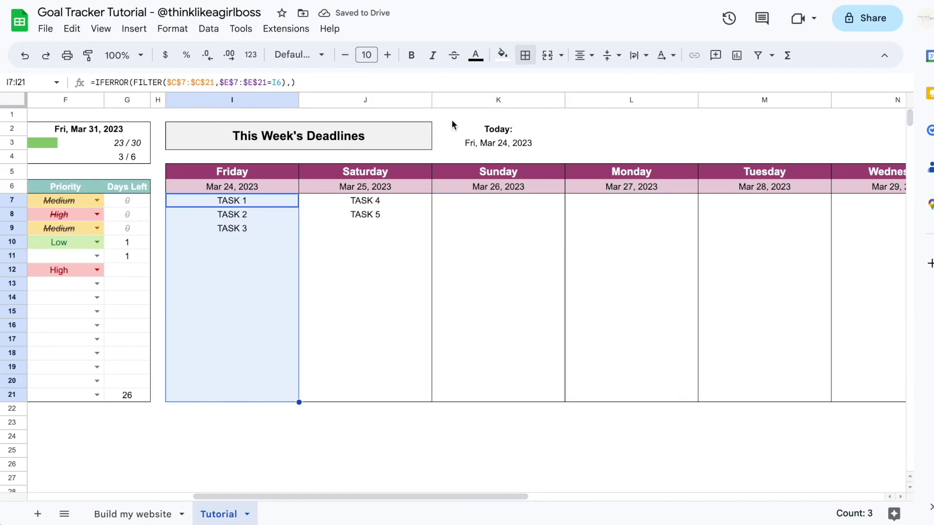
left_click(526, 55)
left_click(555, 85)
left_click(362, 297)
Step: Copy the formatting of the Friday column I5:I21 onto the other weekday columns, Saturday through Thursday
left_click_drag(278, 172, 260, 398)
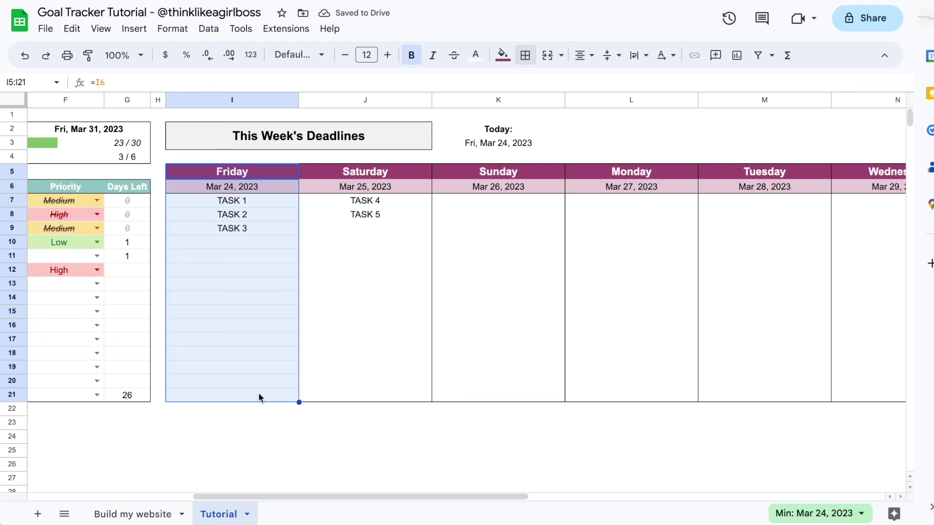
left_click(88, 55)
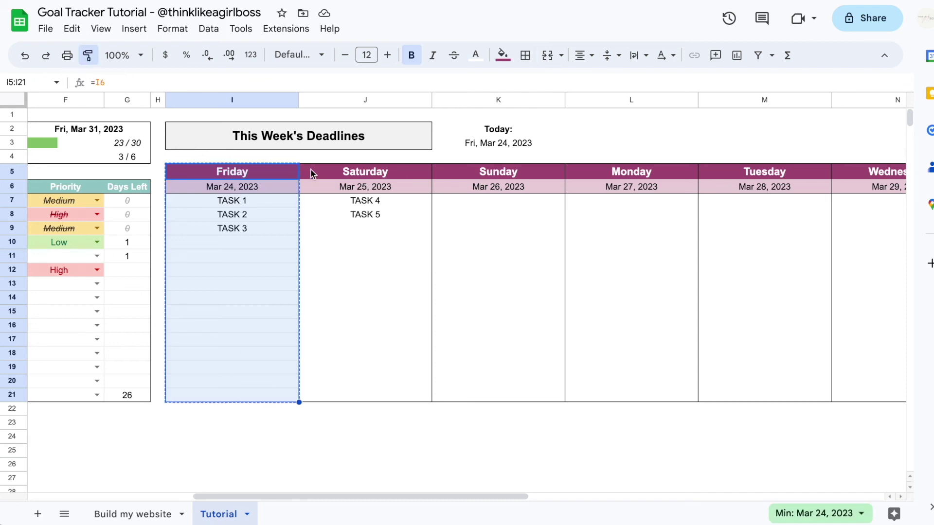
mouse_move(310, 169)
left_mouse_down()
mouse_move(462, 175)
mouse_move(412, 175)
left_mouse_up()
scroll(310, 168, "right", 2)
scroll(447, 172, "right", 4)
left_click(396, 221)
scroll(396, 220, "left", 8)
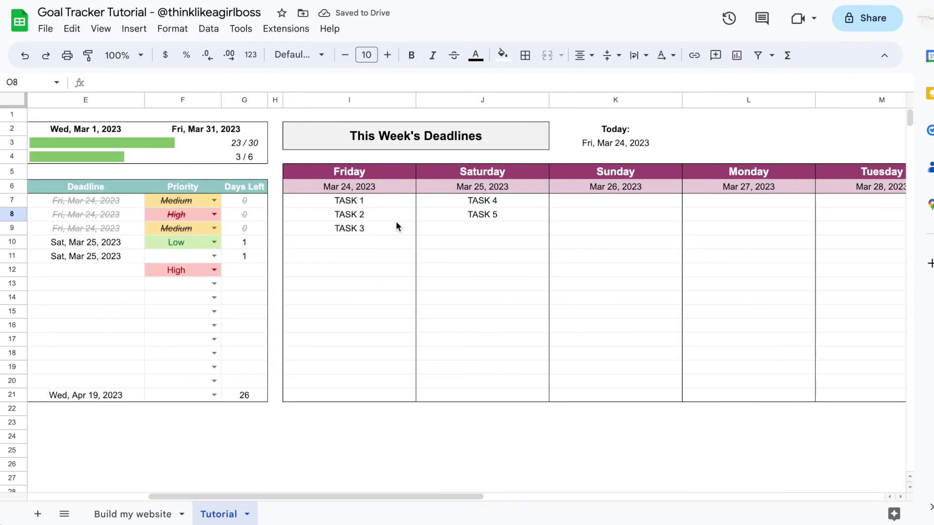
Step: Format the goal name in B2:C4 with the Comic Sans MS font at size 13
scroll(396, 221, "left", 4)
left_click(125, 136)
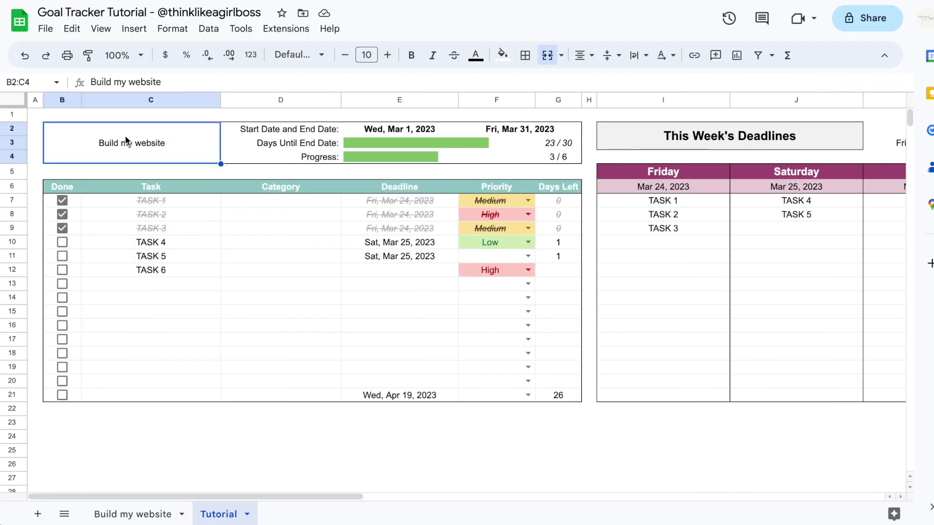
left_click(322, 55)
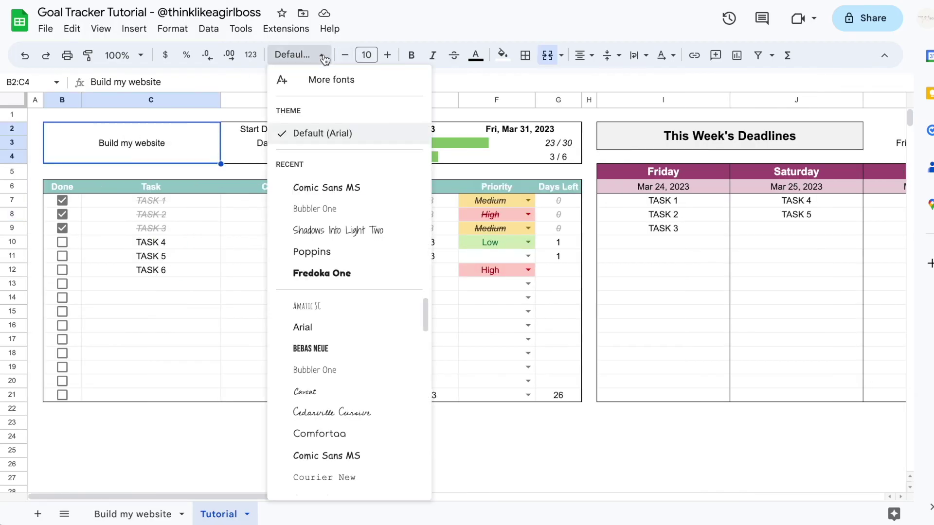
left_click(331, 209)
left_click(297, 55)
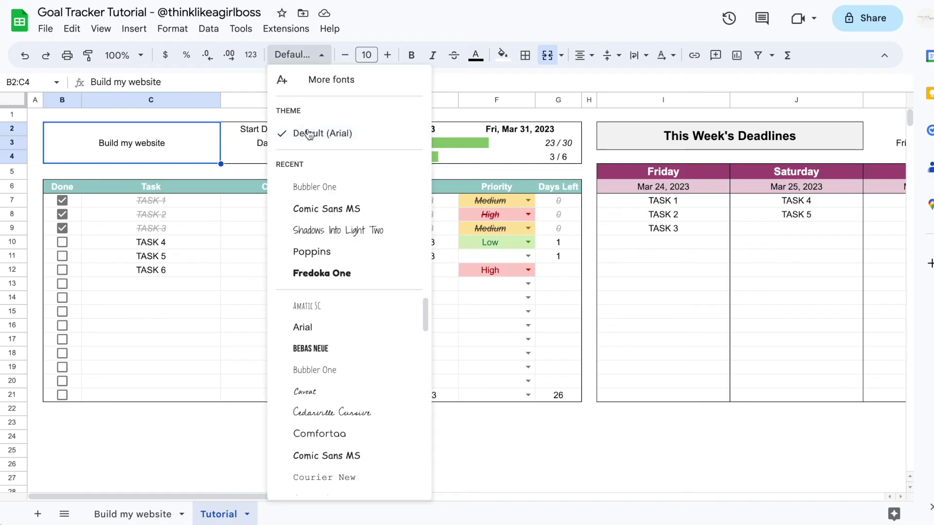
left_click(326, 456)
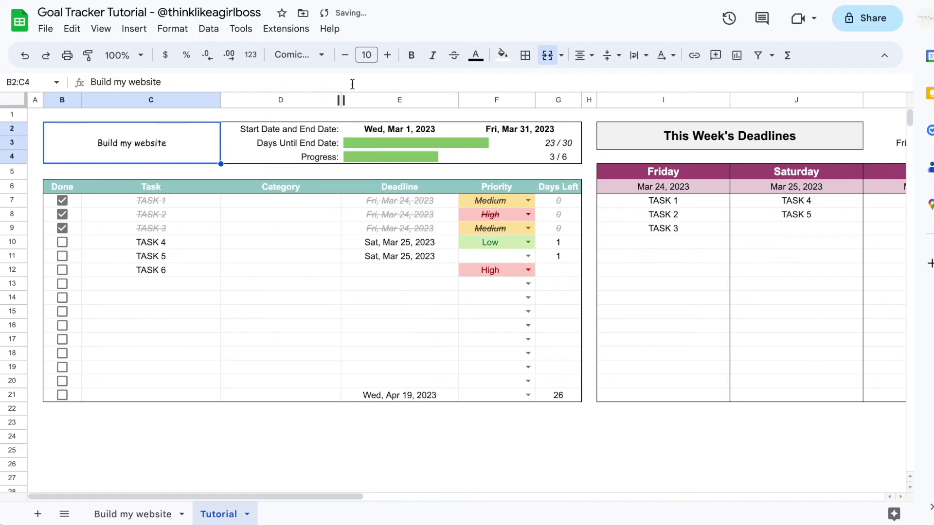
left_click(366, 55)
type("13")
key("Return")
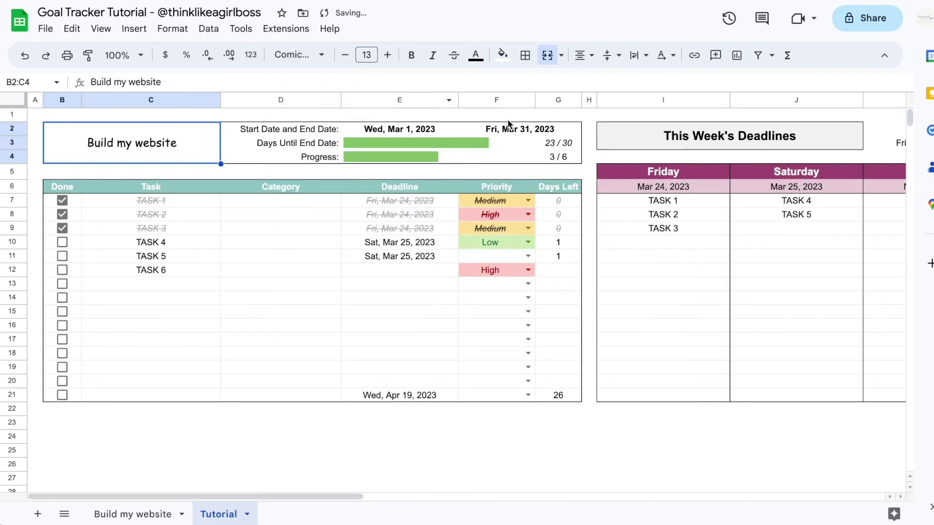
Step: Add light gray inner borders to the date and progress summary block D2:G4
left_click_drag(308, 127, 559, 159)
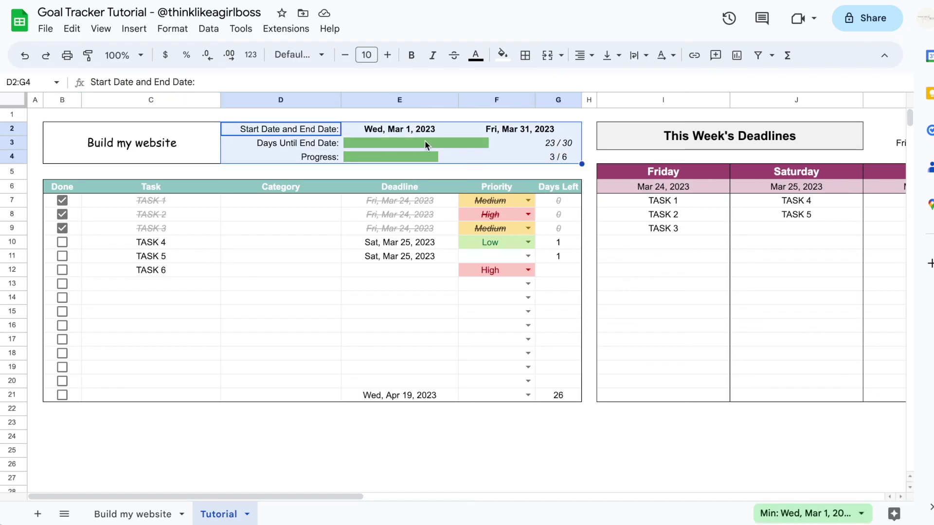
left_click(525, 55)
left_click(651, 85)
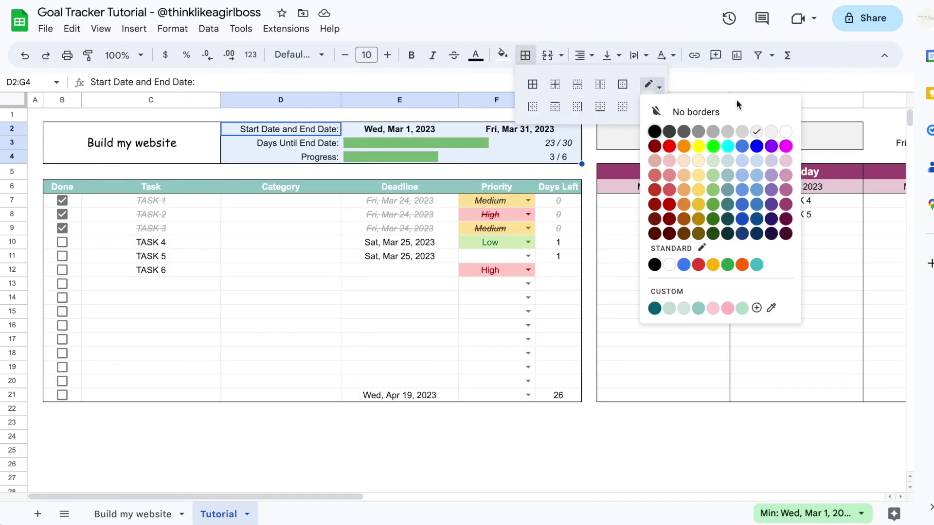
left_click(759, 133)
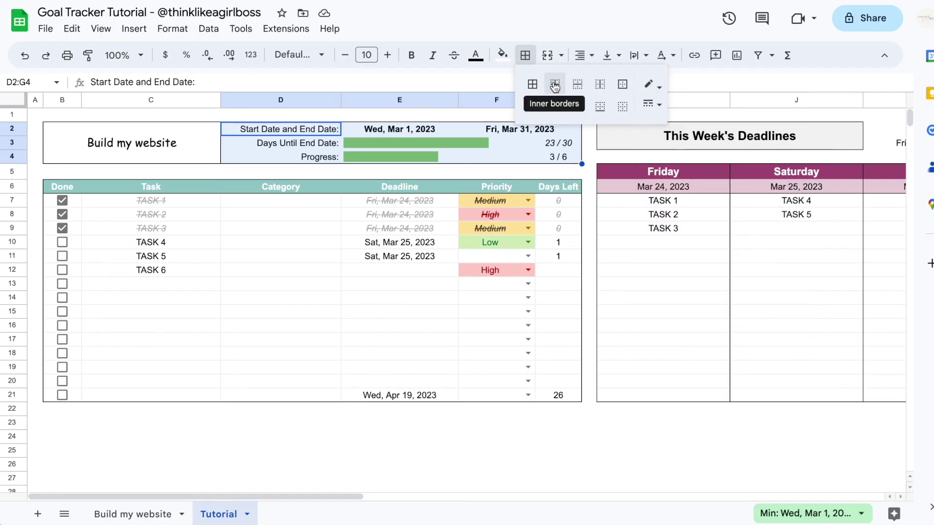
left_click(556, 86)
left_click(294, 254)
Step: Delete the unused columns Q through Z beyond the weekly calendar
scroll(294, 254, "right", 4)
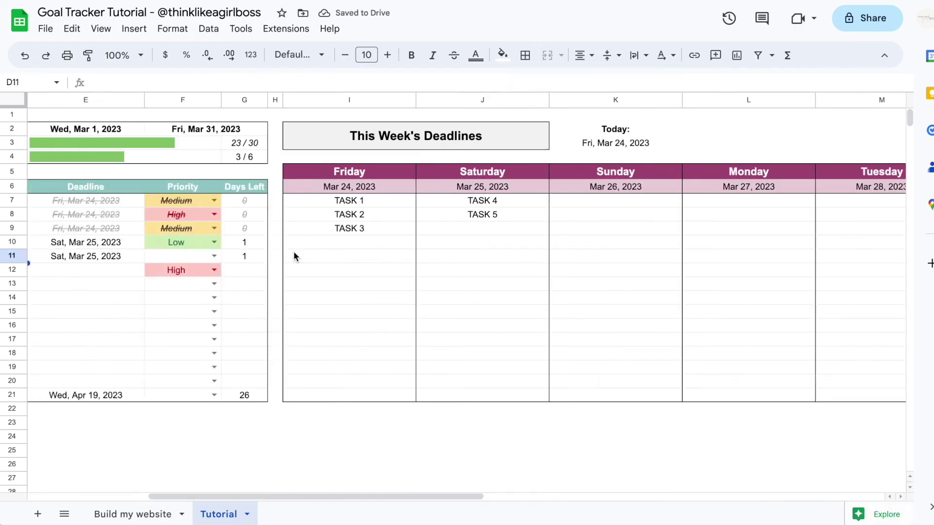
scroll(294, 254, "right", 5)
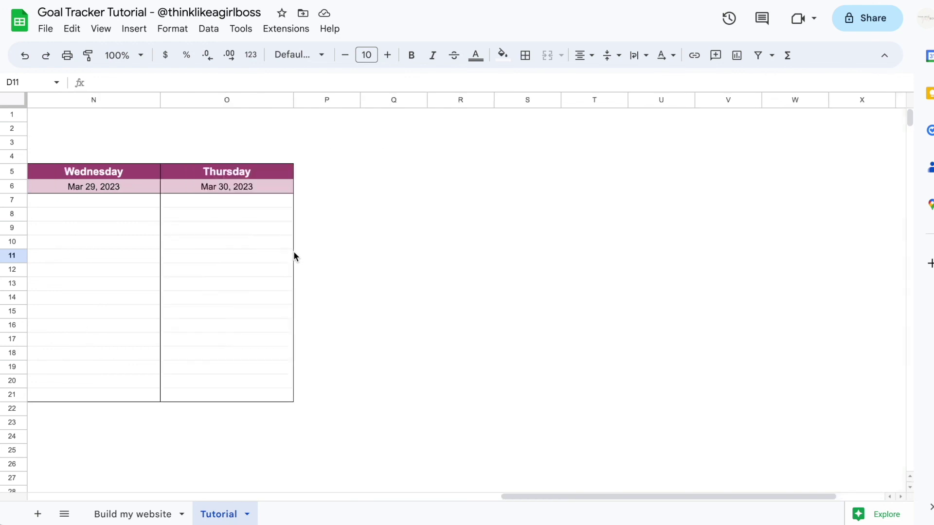
scroll(294, 254, "left", 8)
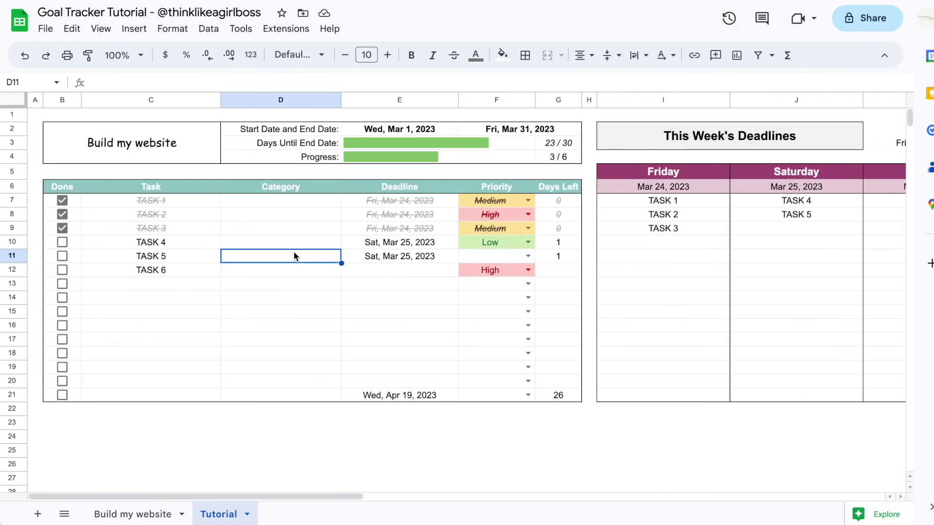
scroll(294, 254, "right", 10)
left_click_drag(245, 100, 790, 92)
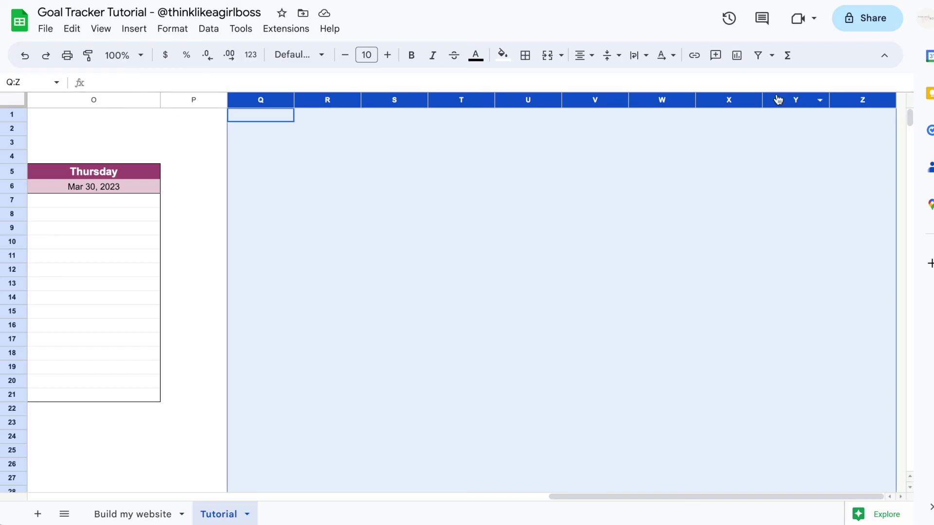
right_click(777, 98)
left_click(793, 211)
scroll(69, 424, "left", 10)
left_click(69, 424)
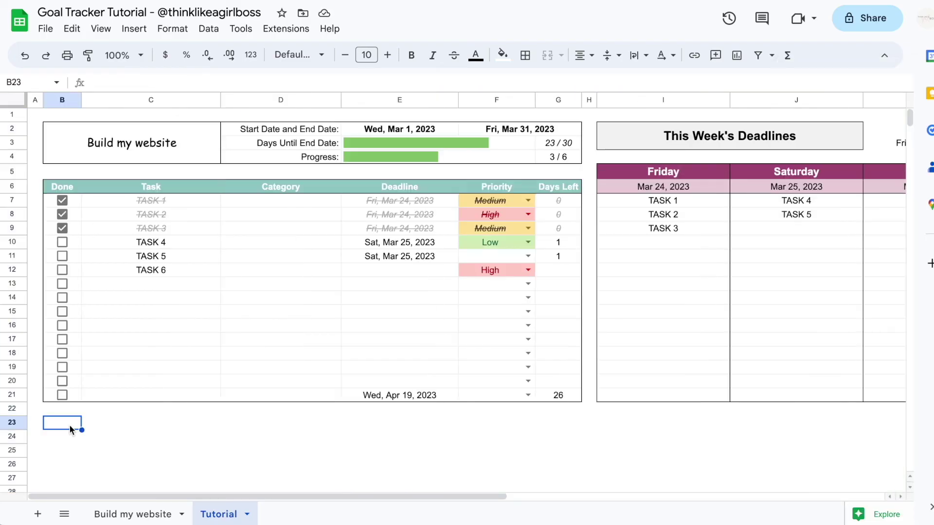
scroll(63, 416, "down", 2)
left_click_drag(13, 350, 14, 450)
scroll(65, 224, "up", 1)
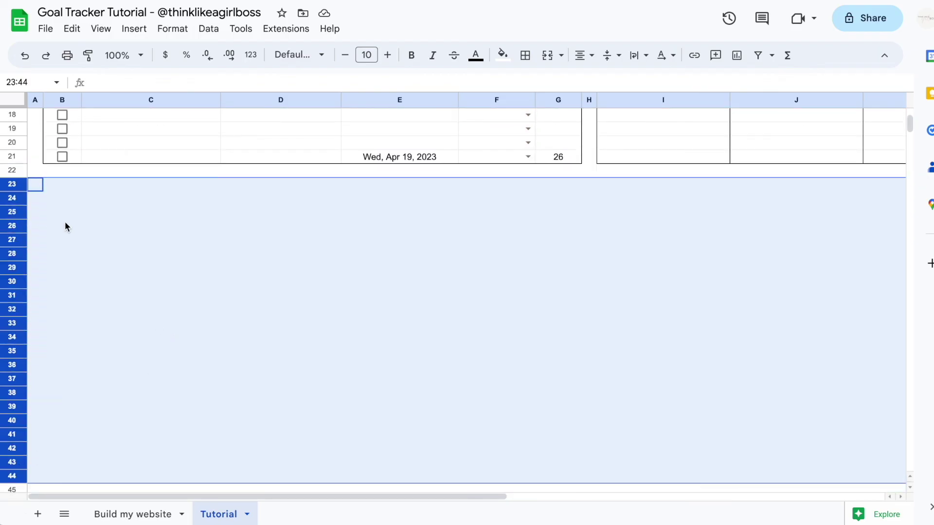
left_click(123, 225)
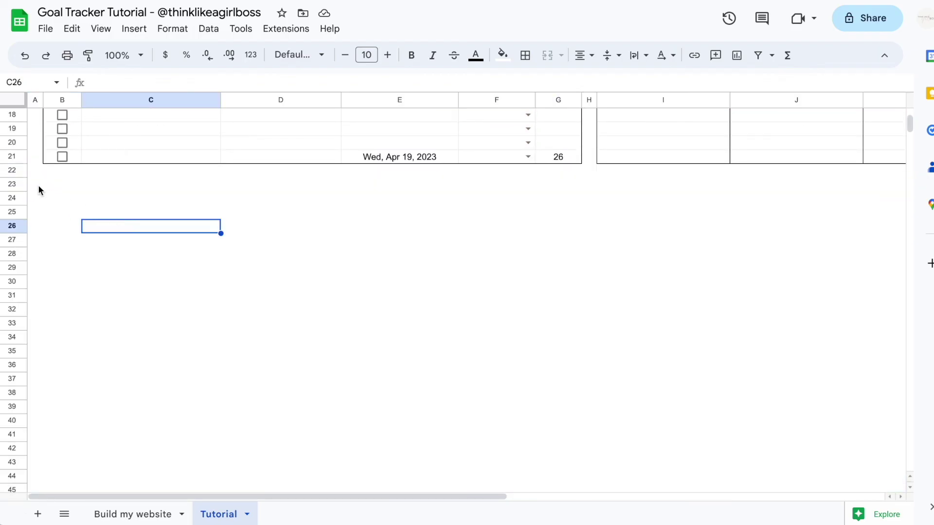
left_click(13, 185)
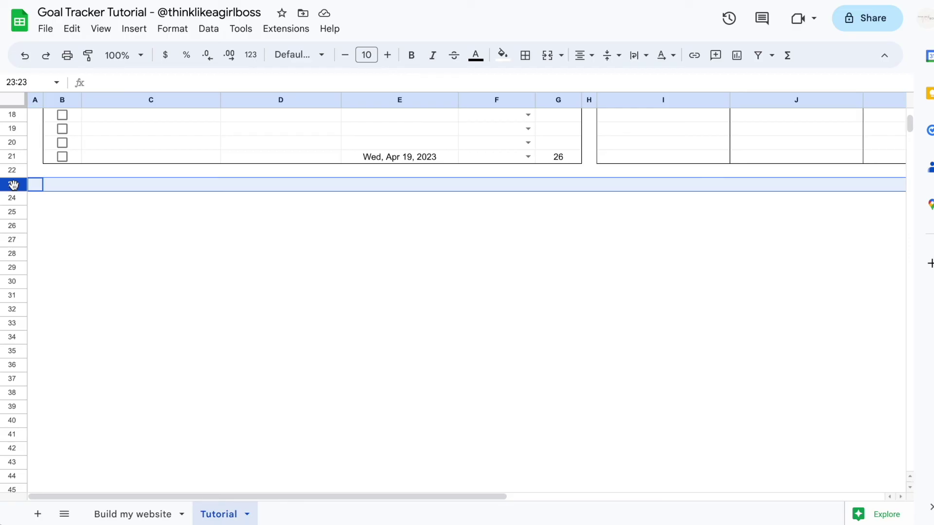
key("ctrl+shift+Down")
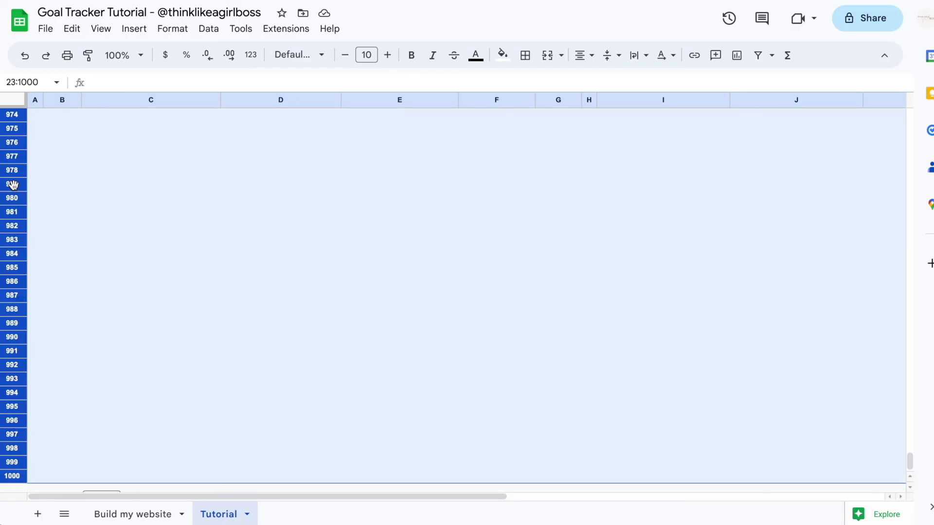
scroll(148, 205, "up", 20)
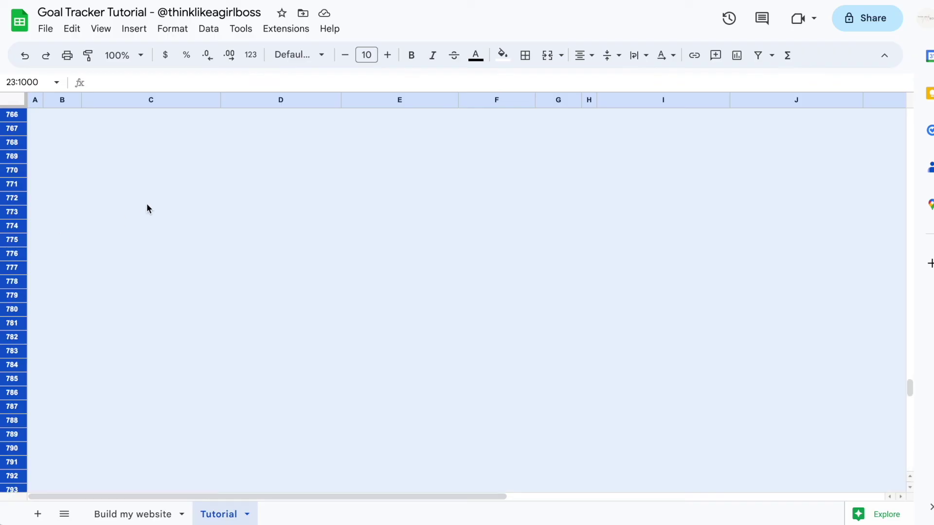
scroll(147, 206, "up", 20)
scroll(148, 205, "down", 3)
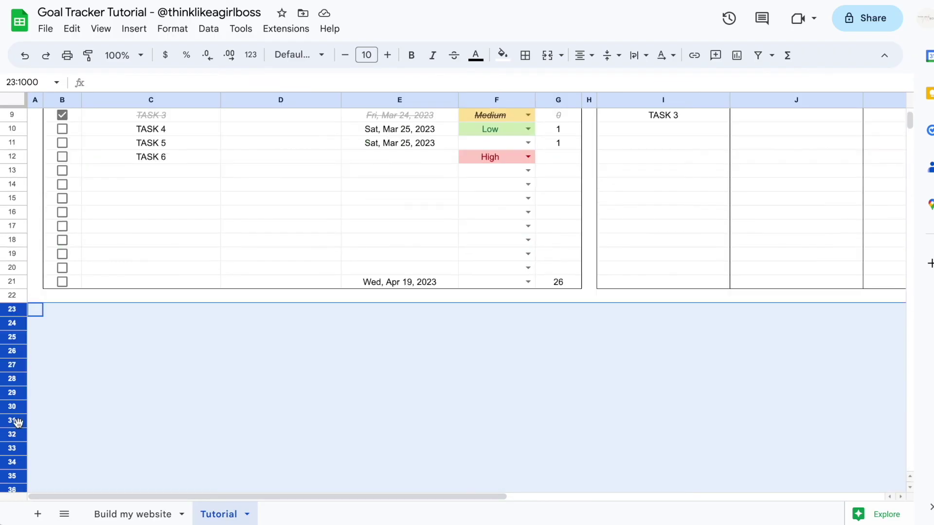
left_click(61, 337)
Step: Delete the unused rows 23 through 1000 below the tracker
left_click(20, 309)
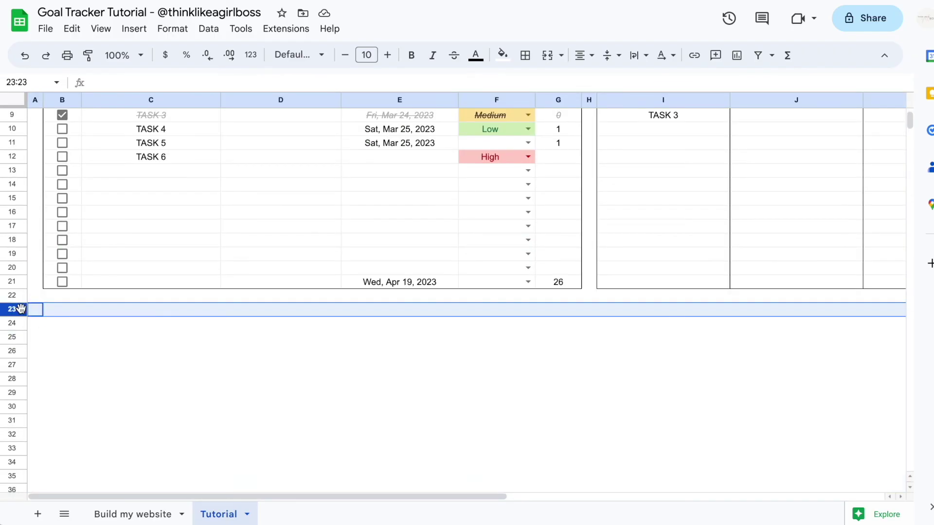
key("ctrl+shift+Down")
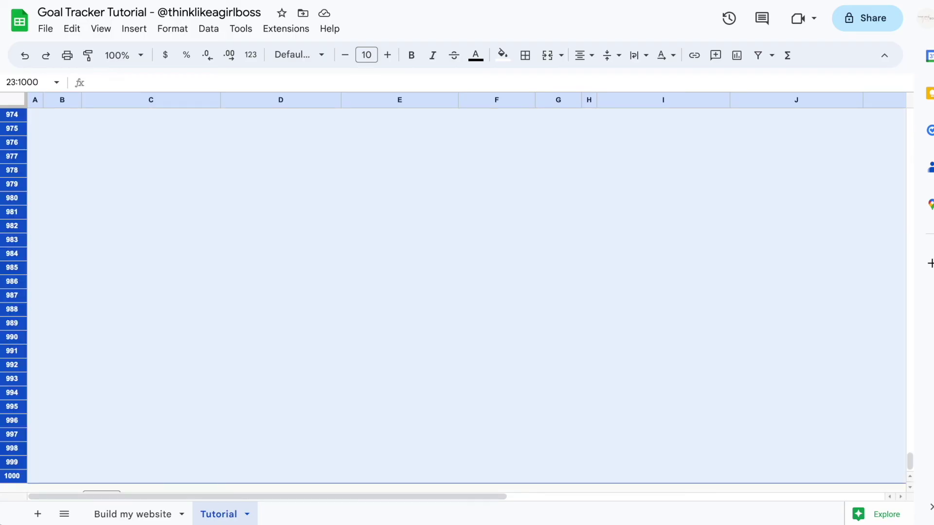
right_click(18, 233)
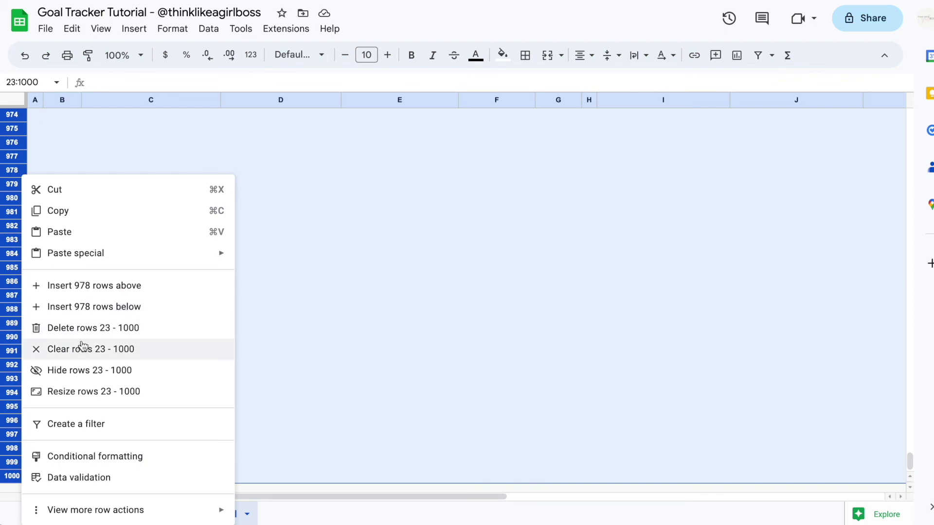
left_click(115, 330)
left_click(267, 275)
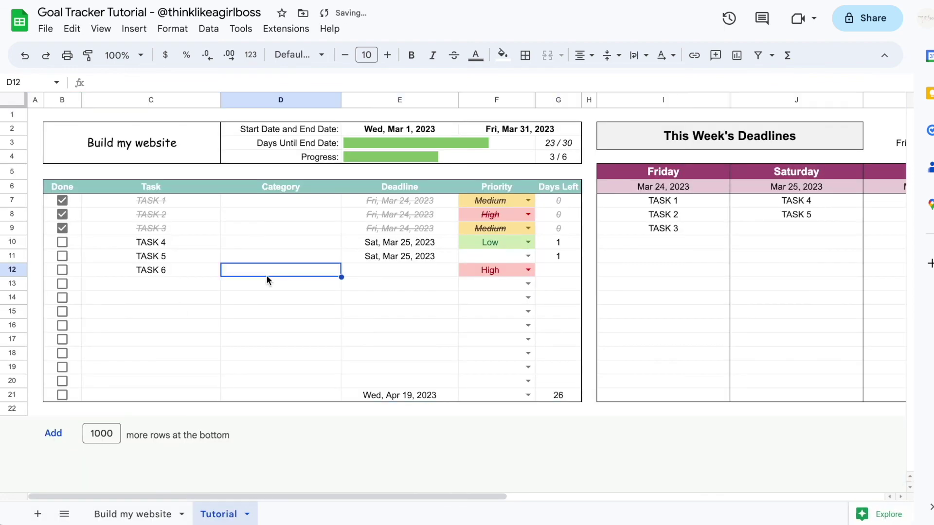
scroll(565, 285, "right", 10)
scroll(565, 285, "left", 10)
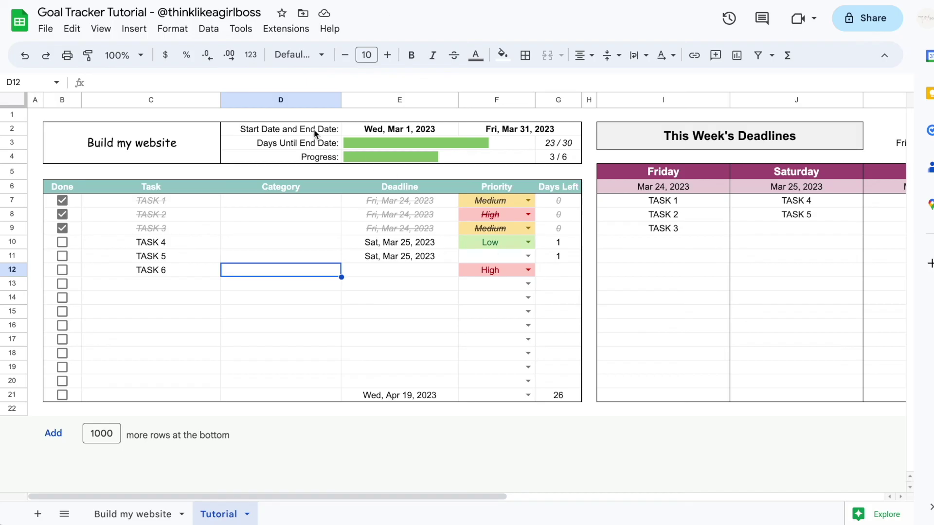
Step: Fill the summary labels in D2:D4 with light gray and give them white inner borders
left_click_drag(311, 129, 314, 157)
left_click(504, 55)
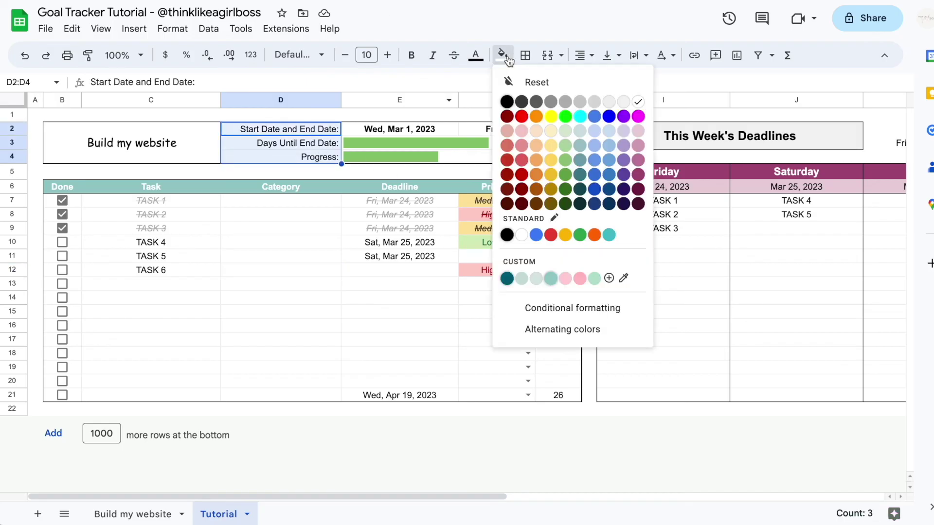
left_click(627, 101)
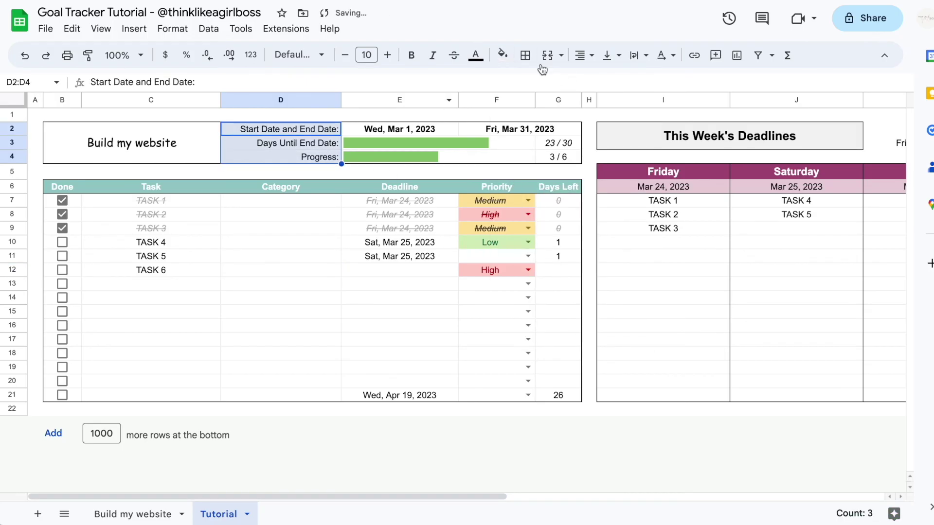
left_click(525, 54)
left_click(648, 88)
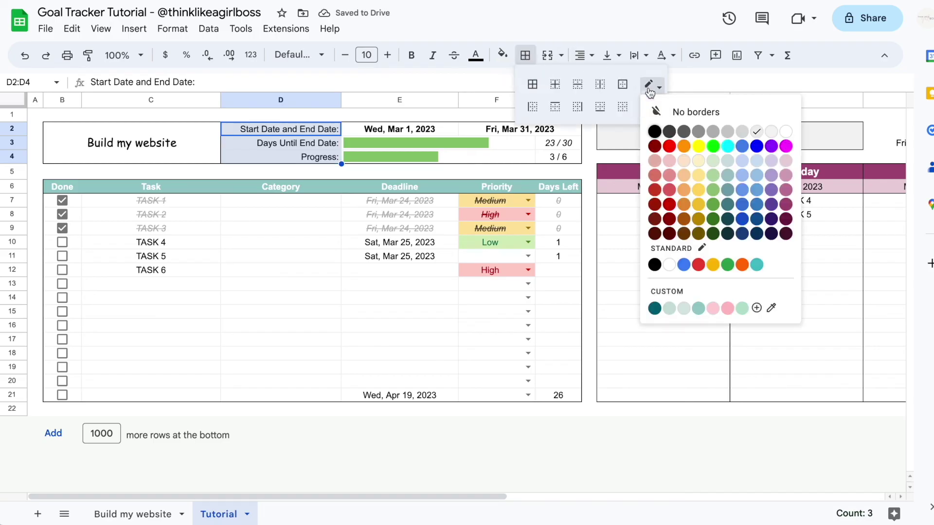
left_click(787, 134)
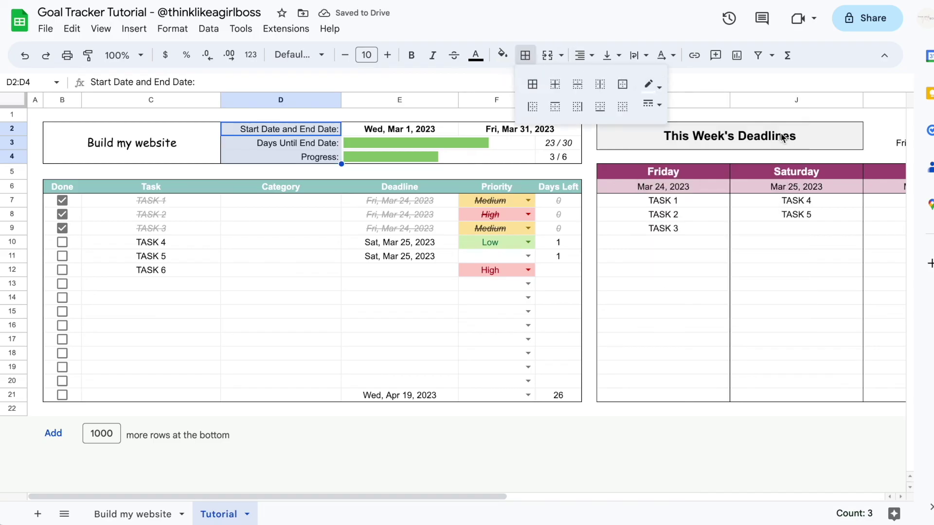
left_click(555, 85)
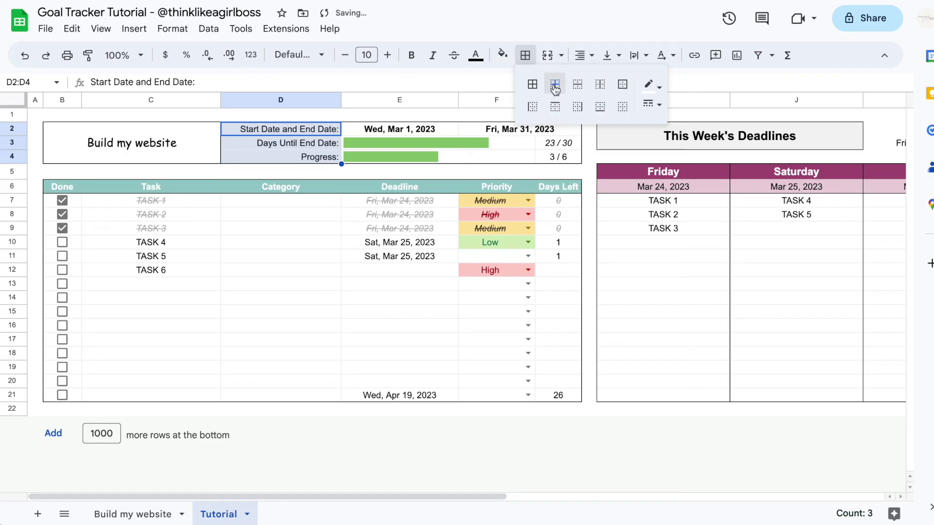
left_click(339, 254)
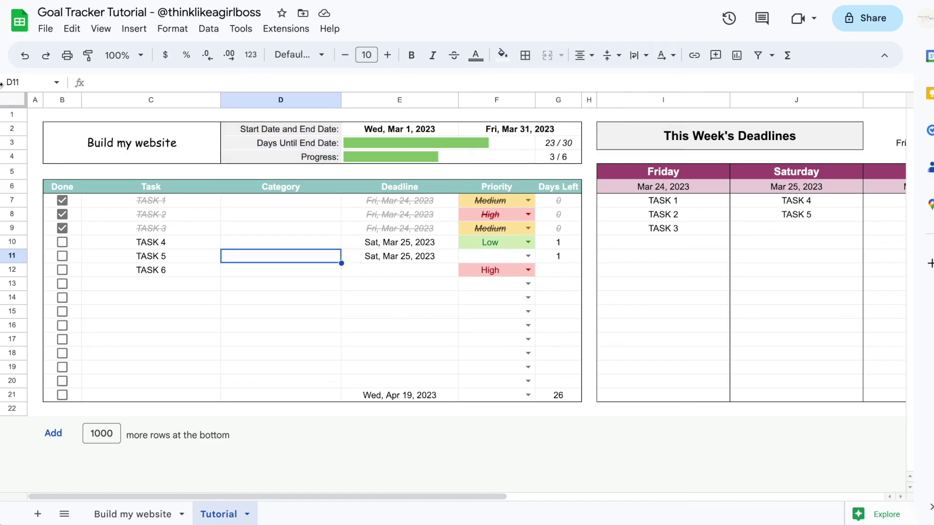
Step: Make rows 2 through 4 slightly taller and italicize the progress count in G4
left_click(19, 128)
left_click_drag(19, 140, 19, 151)
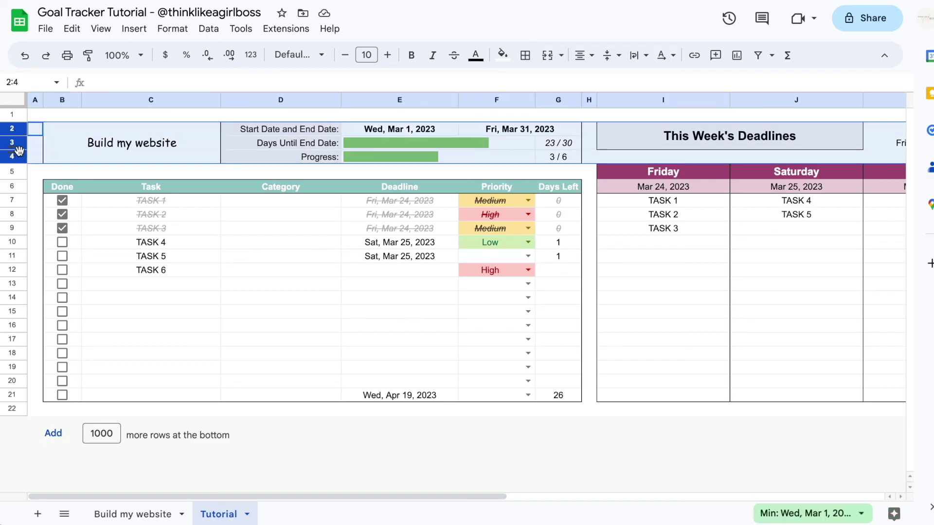
left_click(61, 144)
left_click_drag(15, 130, 14, 154)
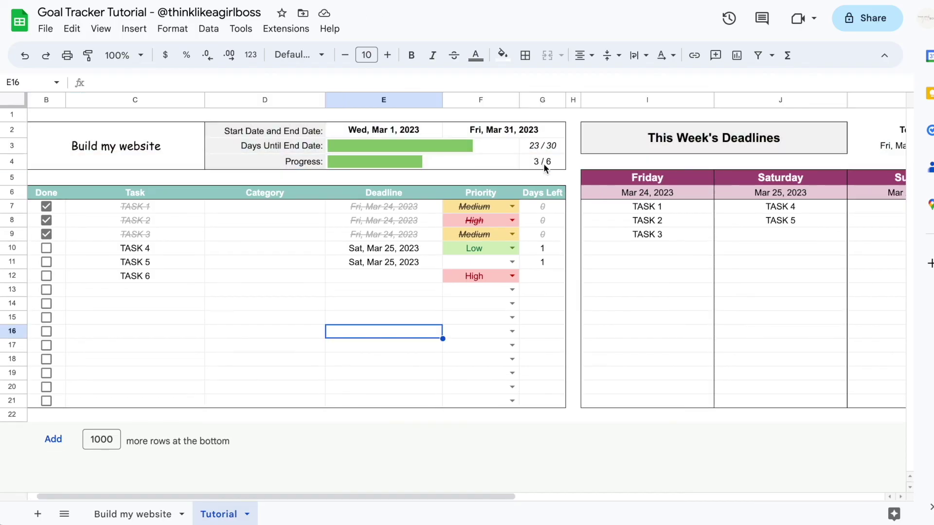
left_click(544, 162)
Step: Color the Today label and date in K2:K3 dark gray and italicize the date in K3
scroll(488, 310, "right", 5)
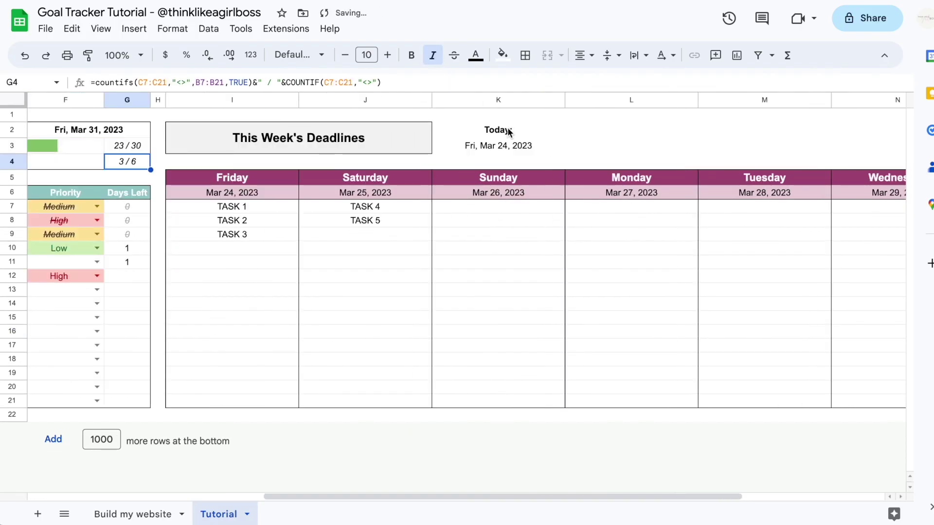
left_click_drag(508, 129, 508, 146)
left_click(476, 55)
left_click(510, 100)
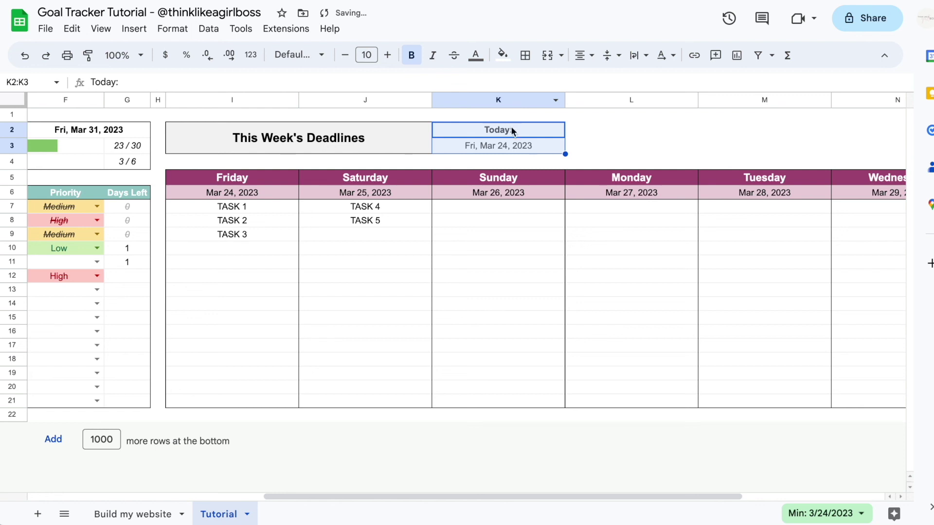
left_click(512, 142)
left_click(432, 55)
left_click(535, 288)
scroll(535, 288, "left", 5)
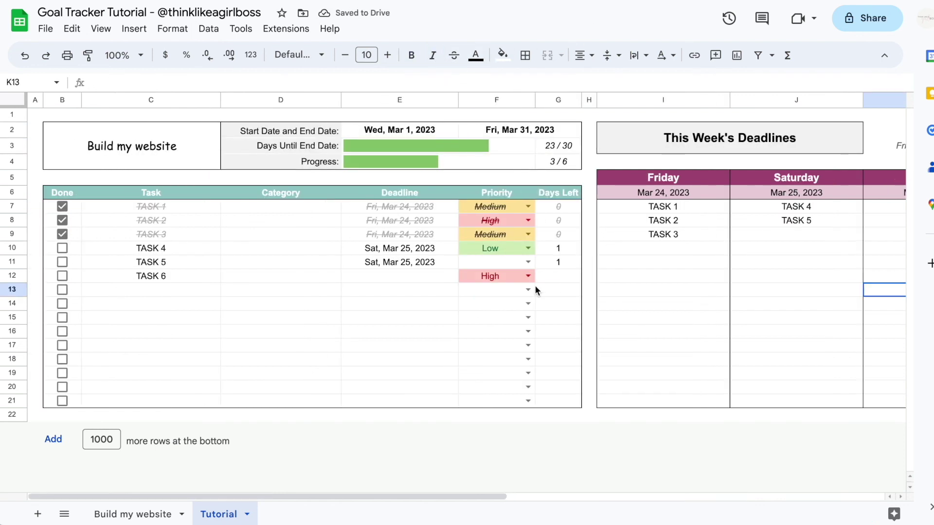
left_click(402, 336)
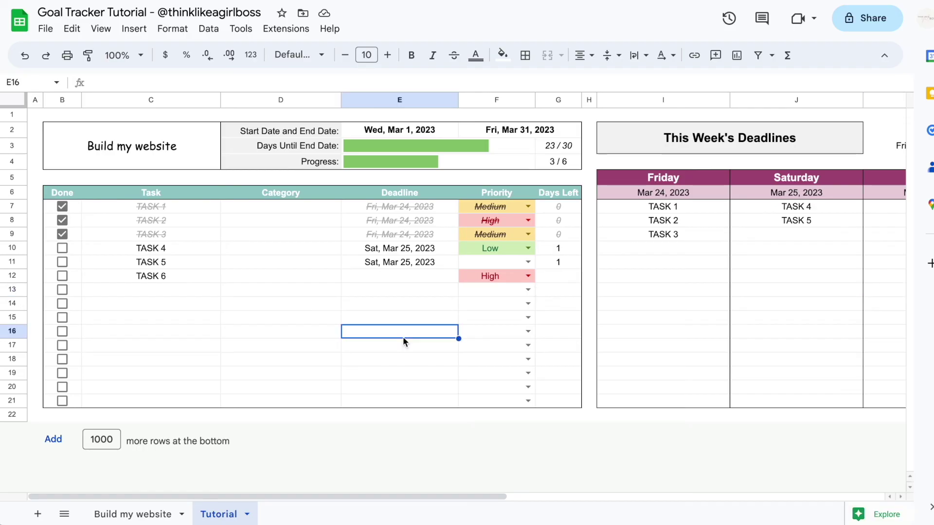